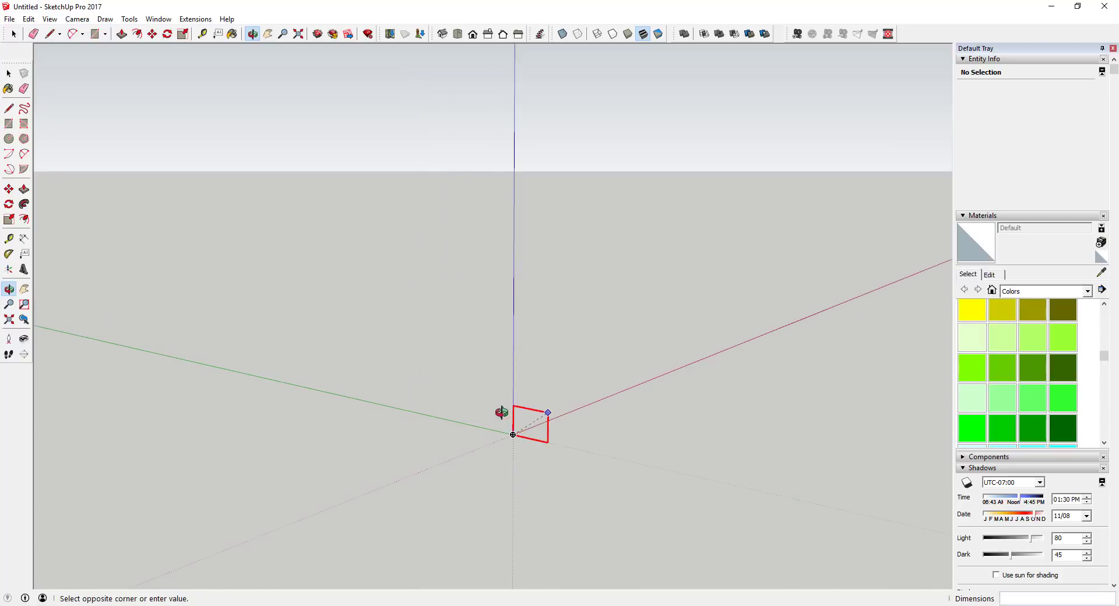
- Draw a 4 by 4 inch upright rectangle starting at the origin
key(r)
click(513, 434)
text(4,4)
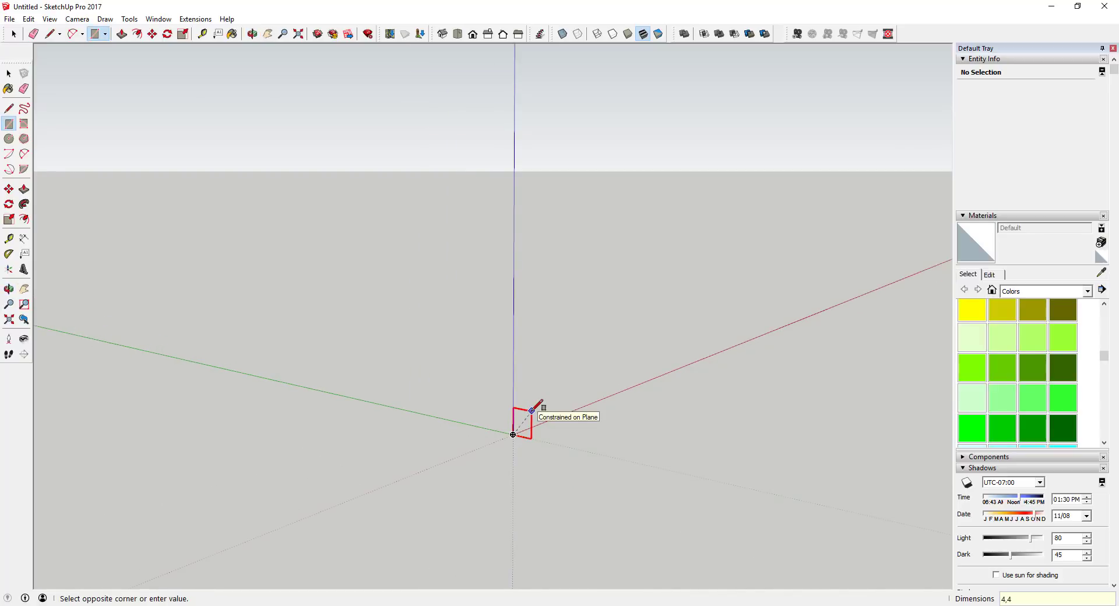
key(Return)
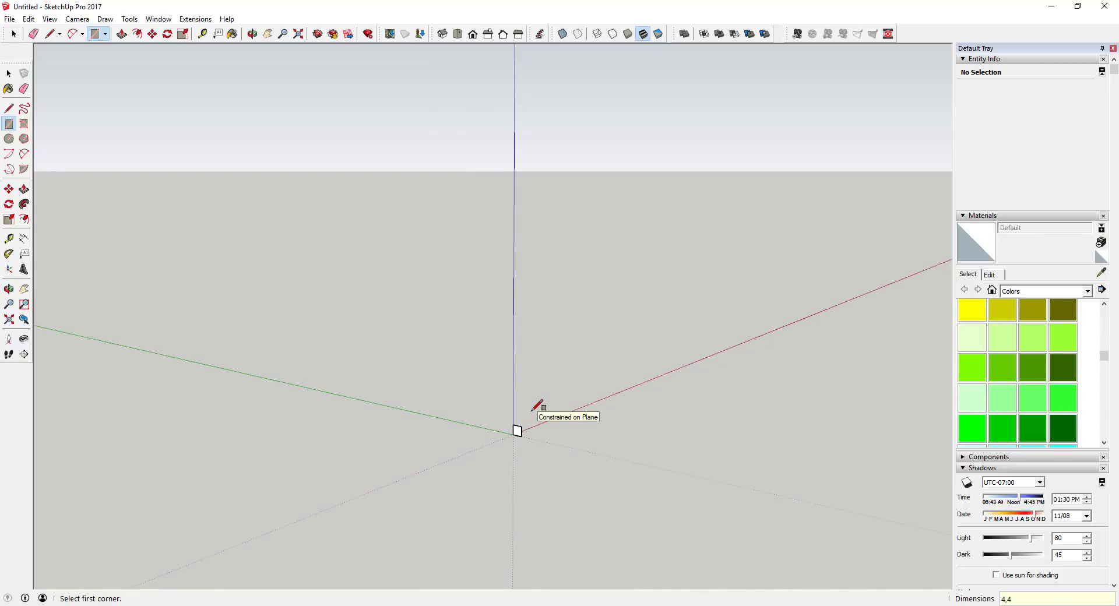
key(space)
- Extrude the square face 4 feet along the red axis with Push/Pull
middle_drag(620, 435, 502, 436)
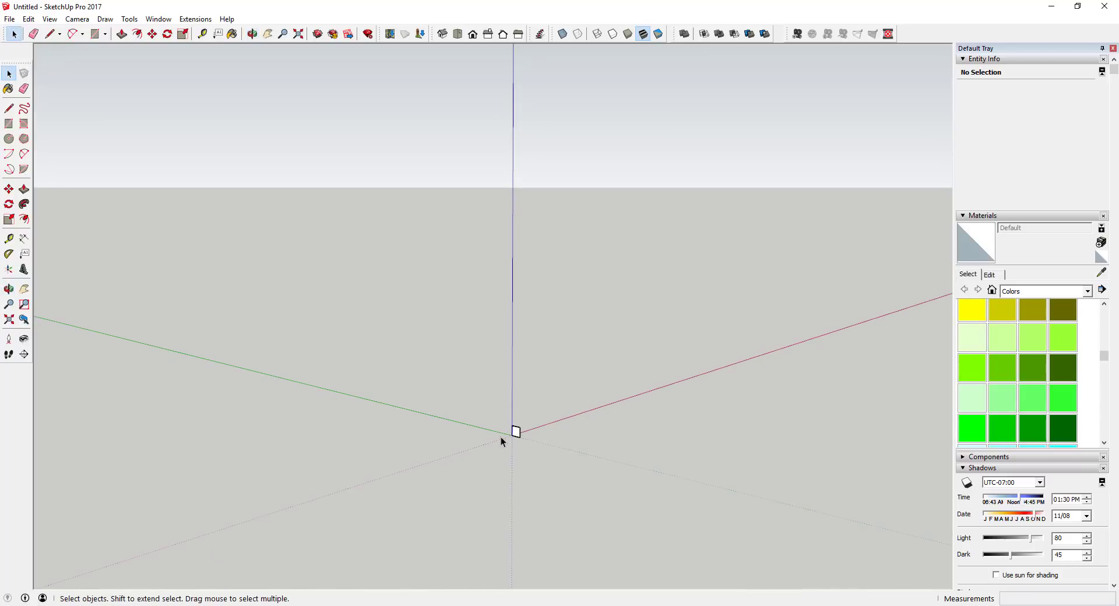
key(p)
drag(518, 433, 610, 417)
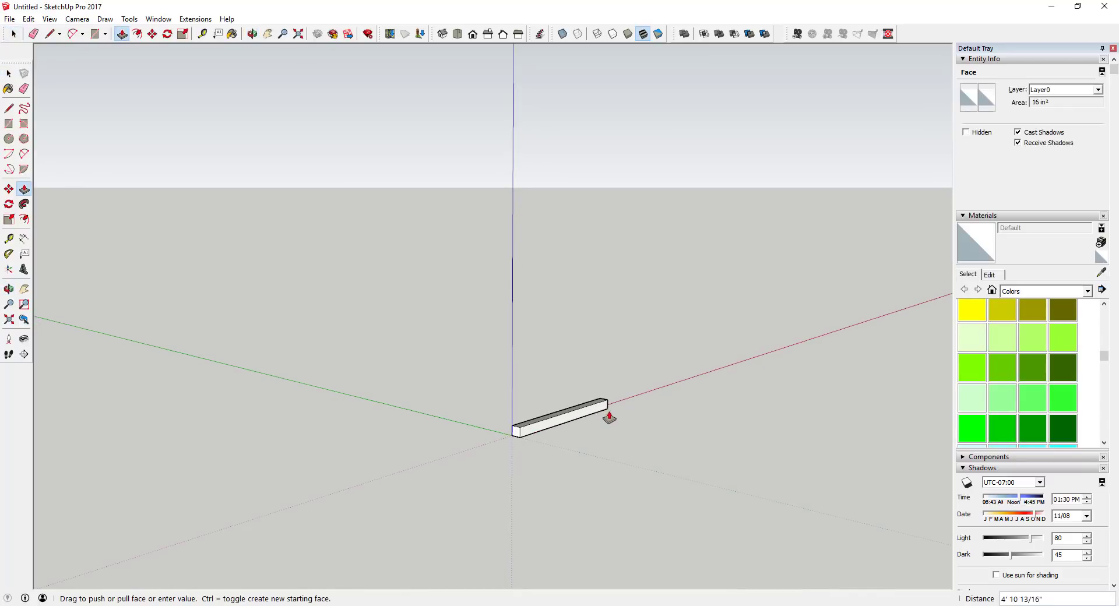
text(4)
key(Return)
key(space)
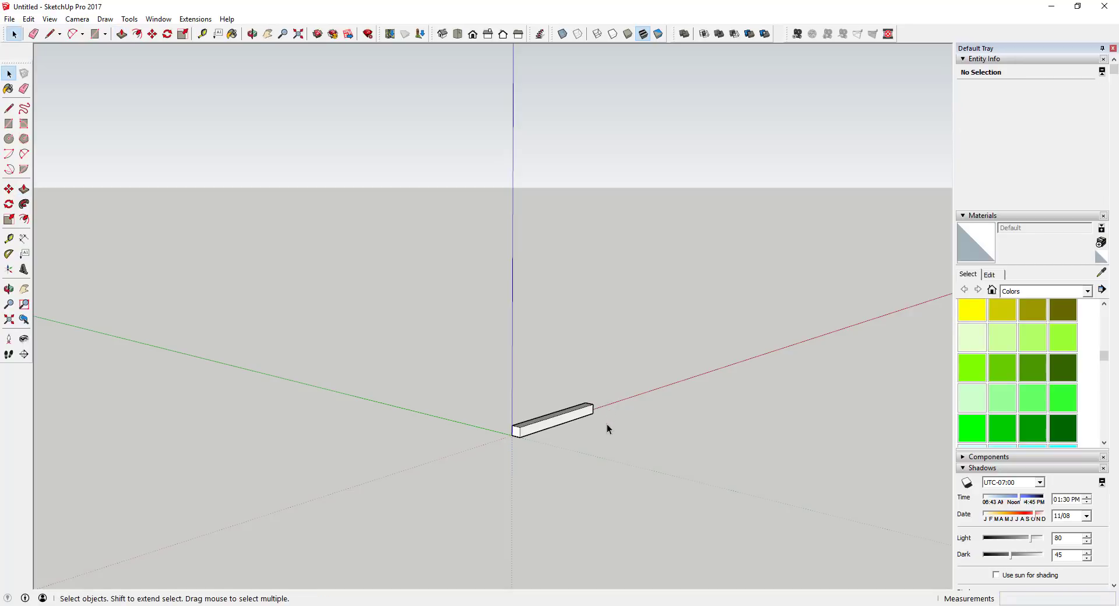
- Lengthen the beam by pulling its far end face out another 2 feet
scroll(603, 429, up, 5)
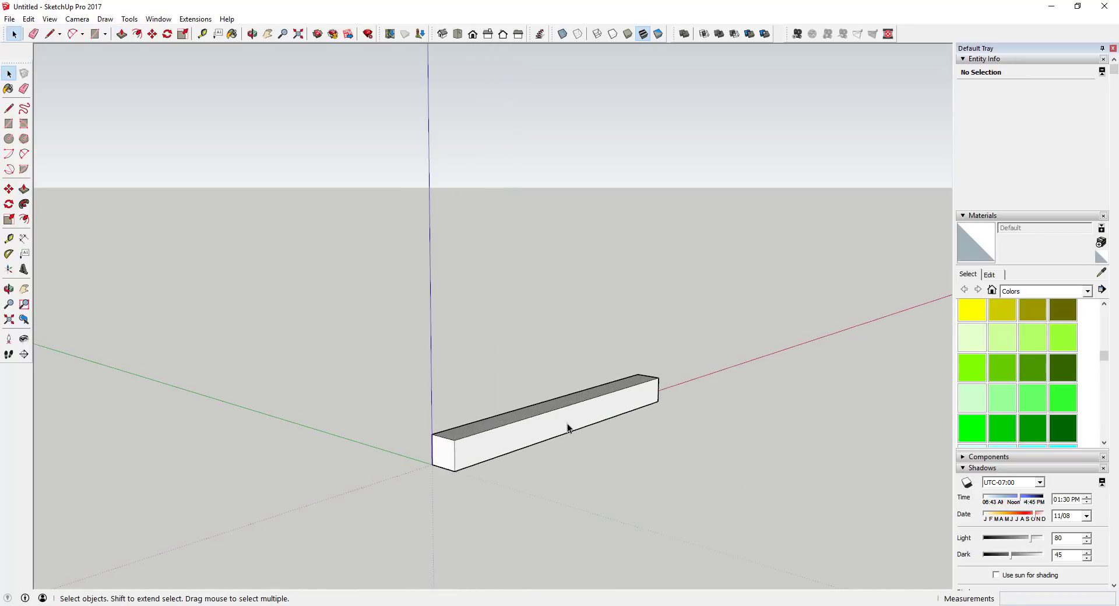
middle_drag(528, 601, 674, 462)
key(p)
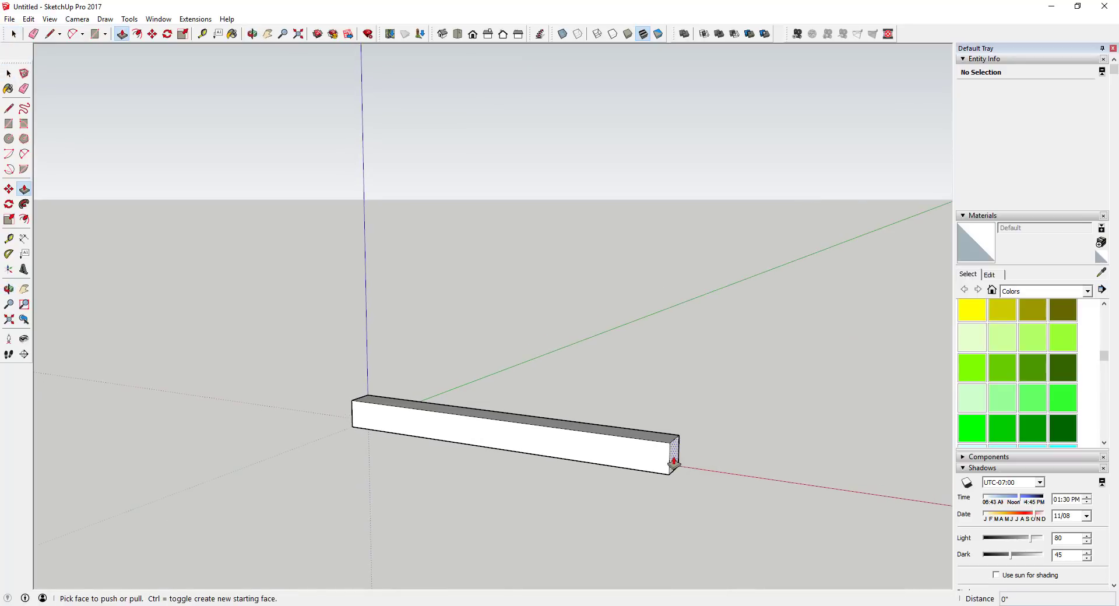
drag(675, 462, 786, 476)
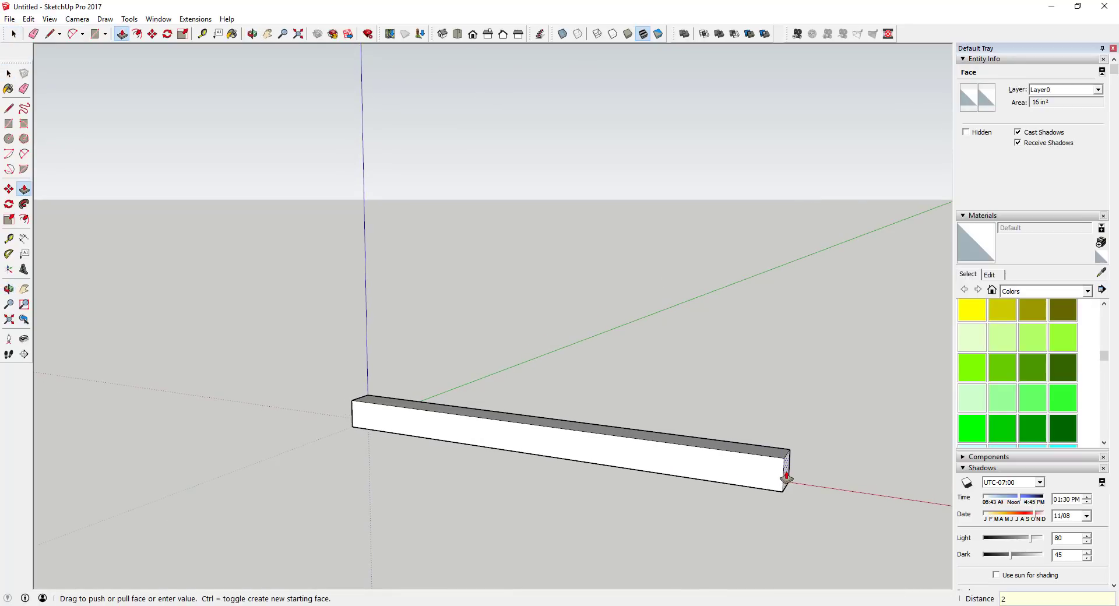
text(2)
key(Return)
- Select the whole beam and make it a group
middle_drag(537, 452, 609, 442)
key(space)
drag(217, 319, 757, 525)
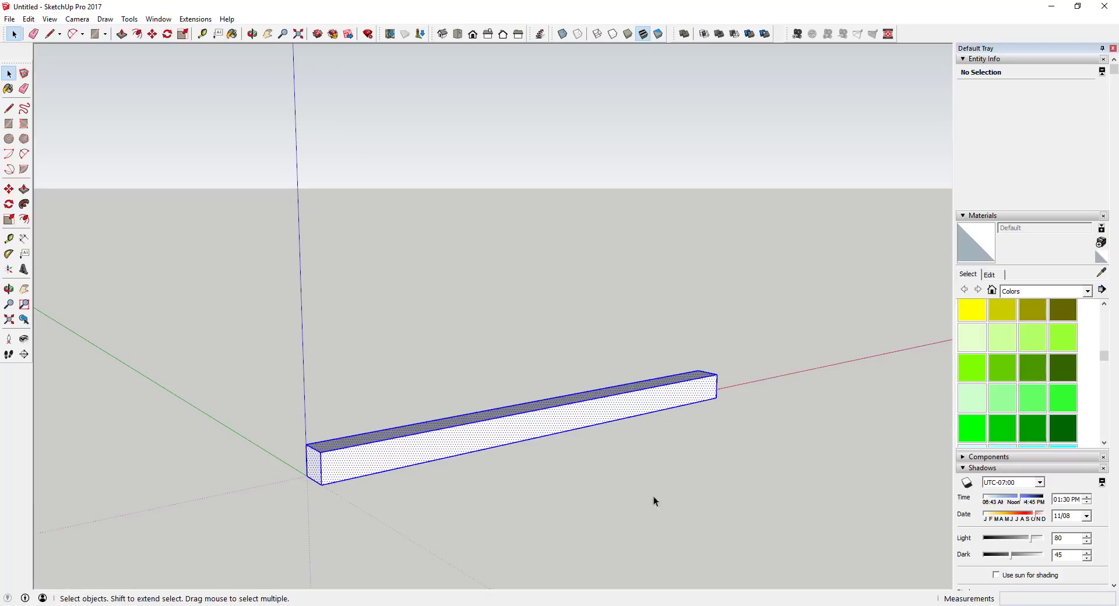
right_click(568, 425)
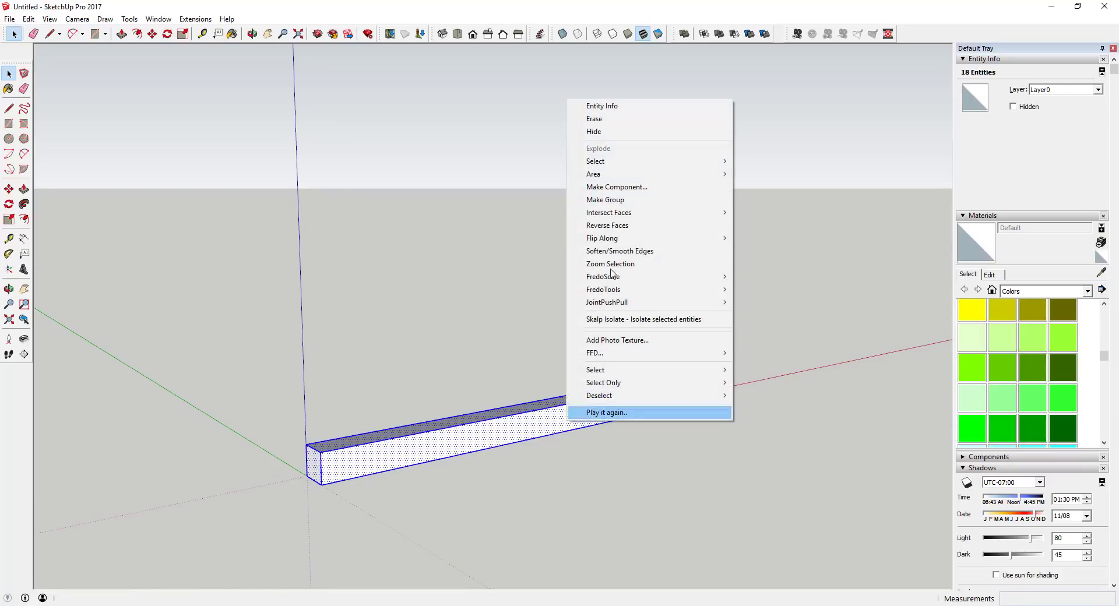
click(621, 202)
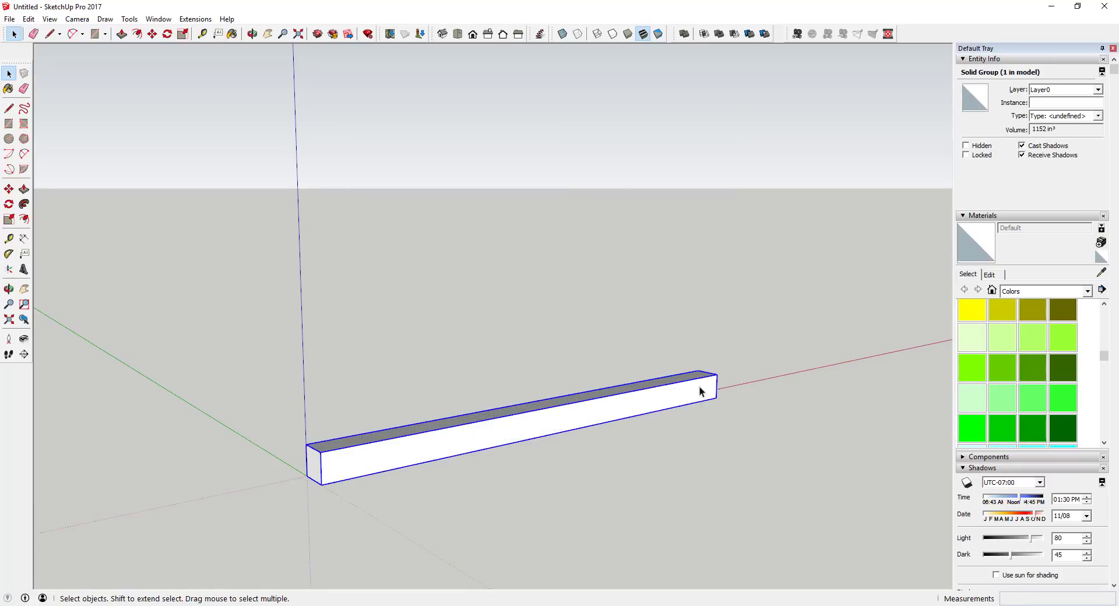
- Collapse the Materials, Scenes and Styles sections of the tray
click(962, 220)
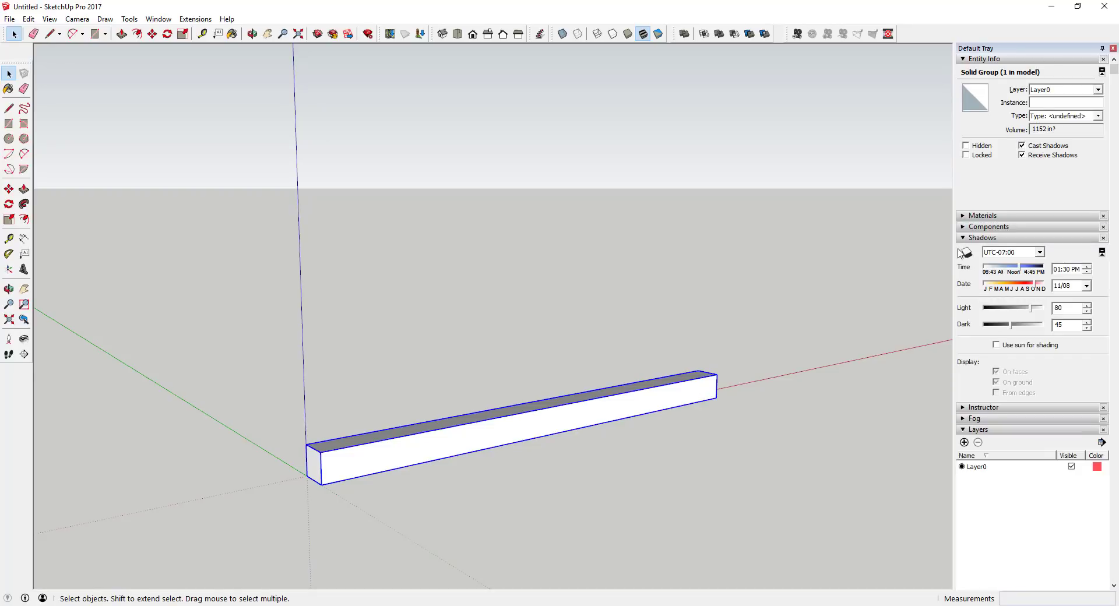
scroll(998, 412, down, 2)
scroll(971, 368, down, 6)
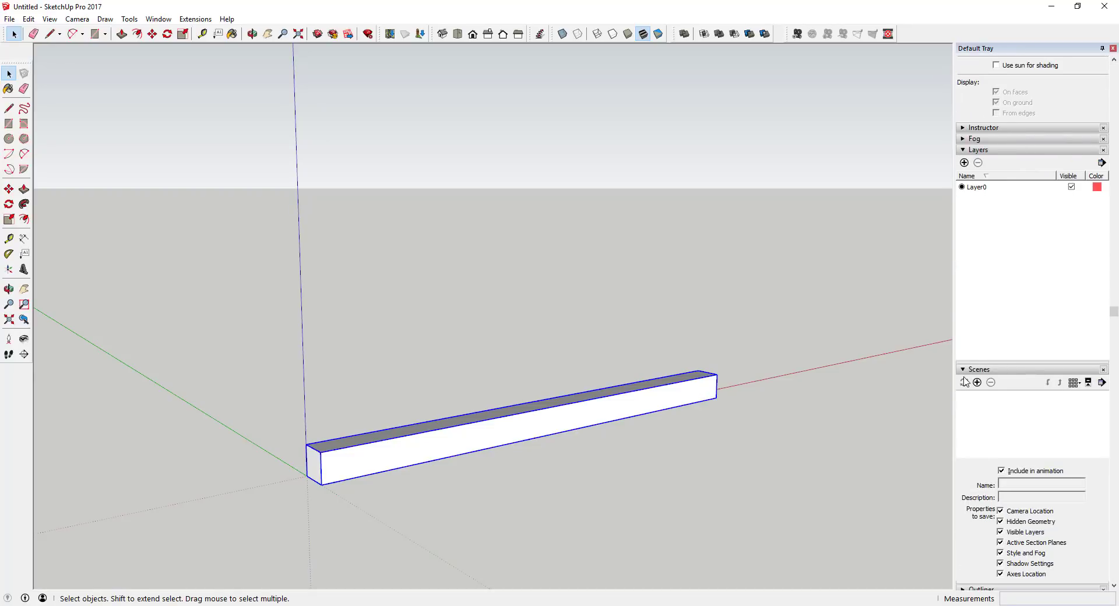
click(963, 369)
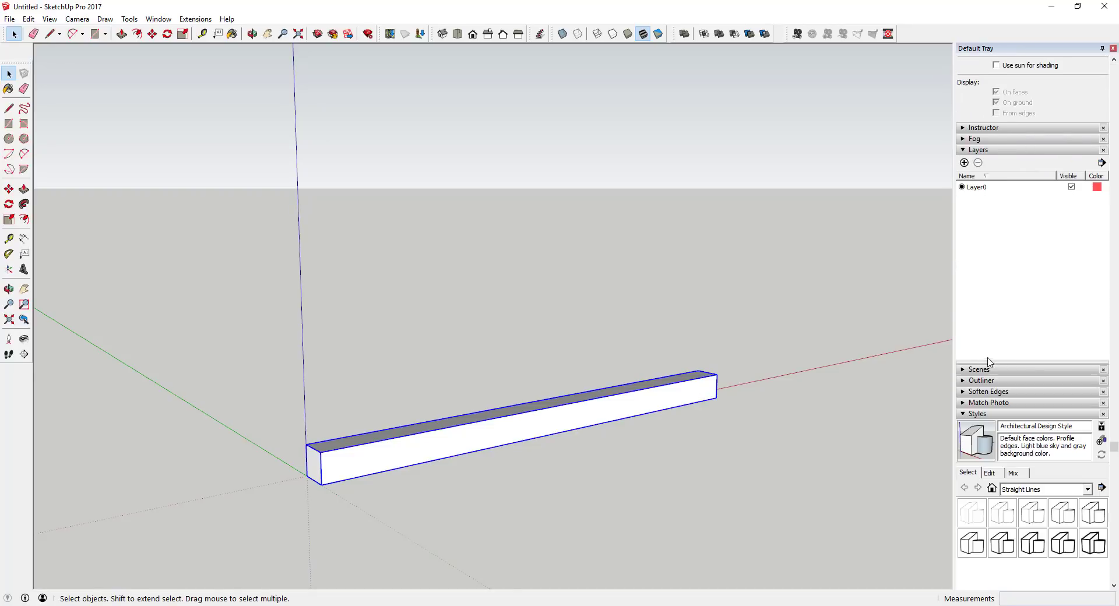
click(963, 414)
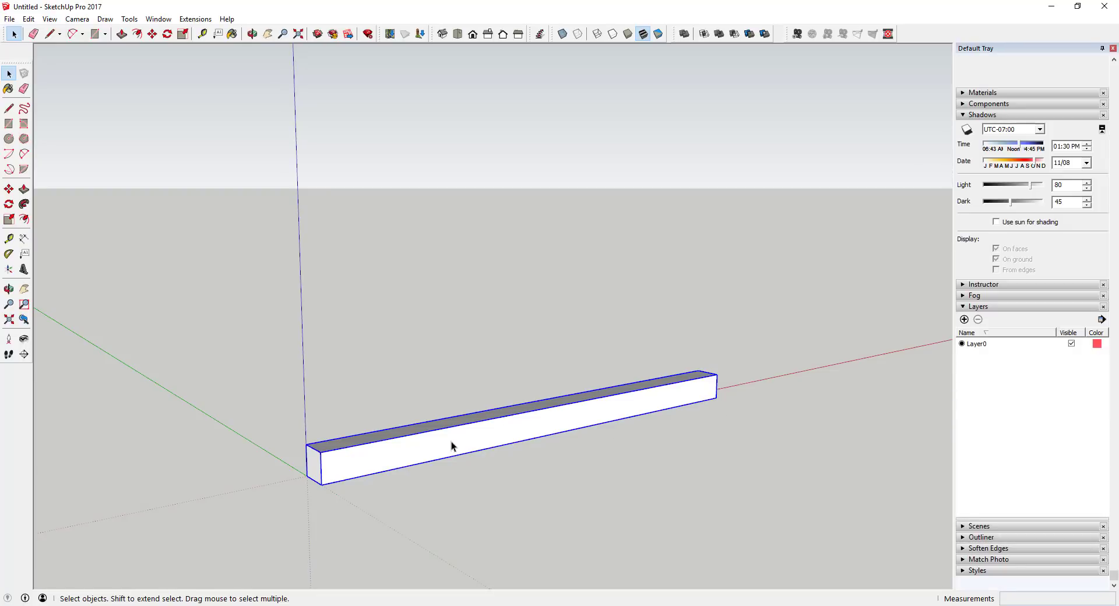
- Draw a 12-inch line along the beam's top edge from its near corner, then a line straight across the top face
middle_drag(452, 446, 461, 449)
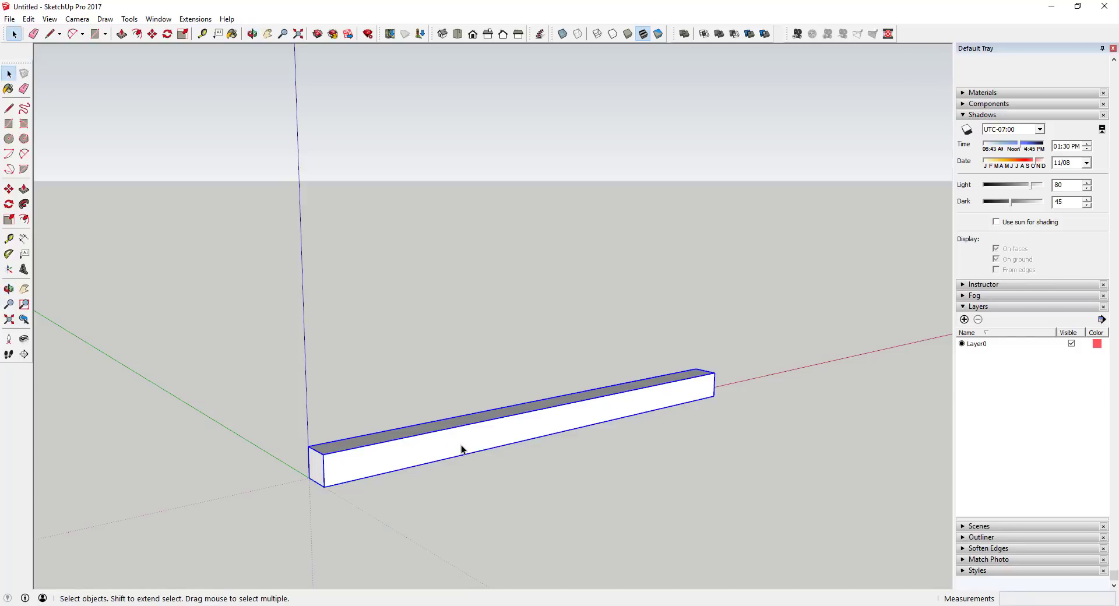
middle_drag(506, 446, 555, 446)
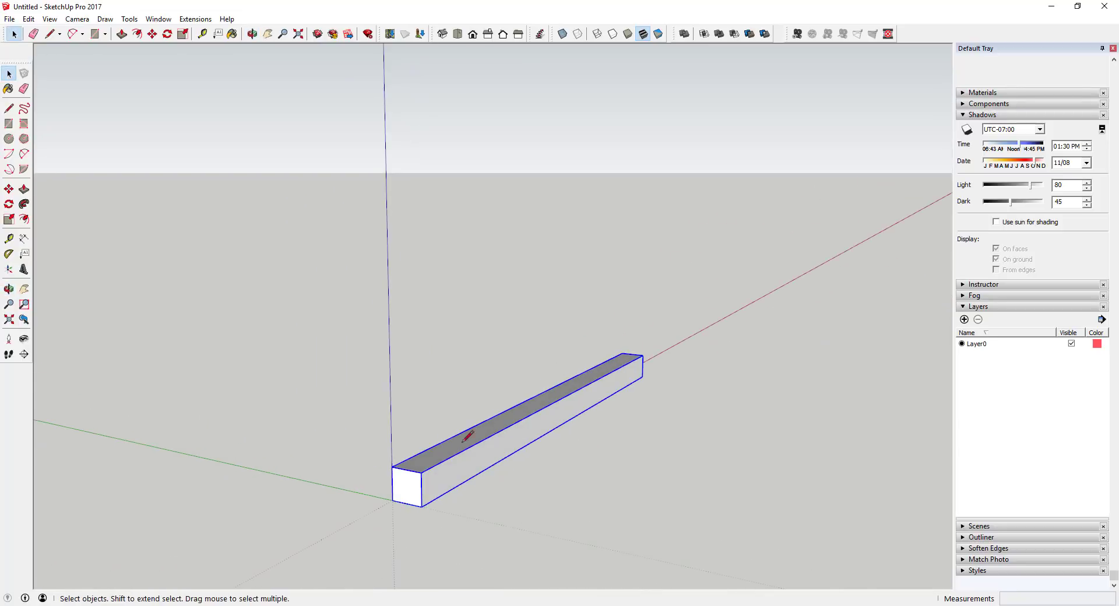
key(l)
click(421, 472)
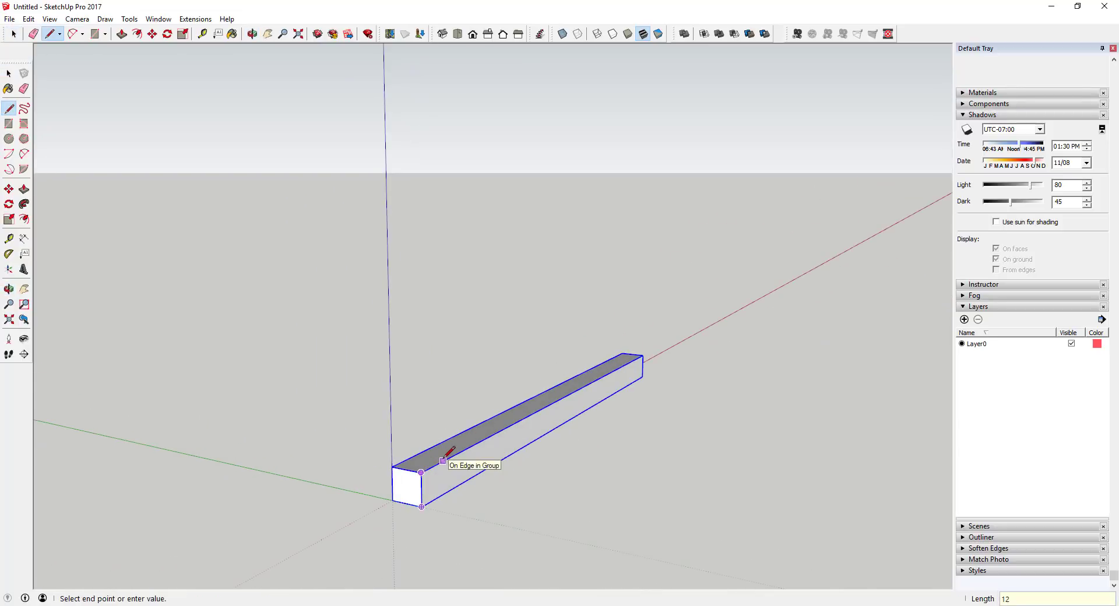
click(443, 461)
key(space)
middle_drag(452, 430, 551, 402)
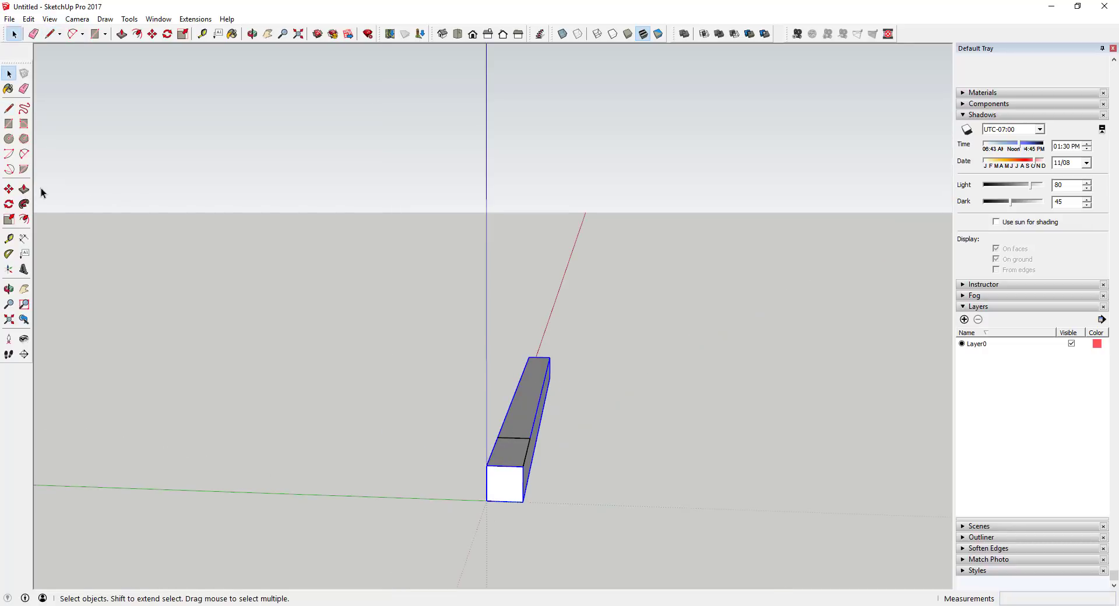
- Create a protractor guide rising at 35 degrees from the cross line's end on the beam's green-axis side, square to the beam
click(9, 256)
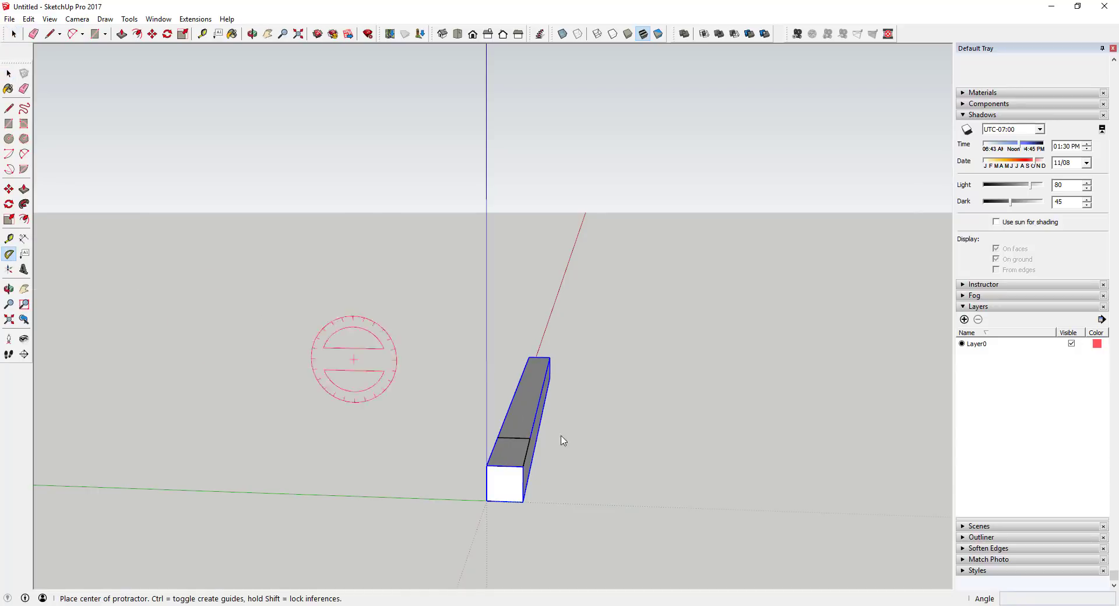
click(497, 437)
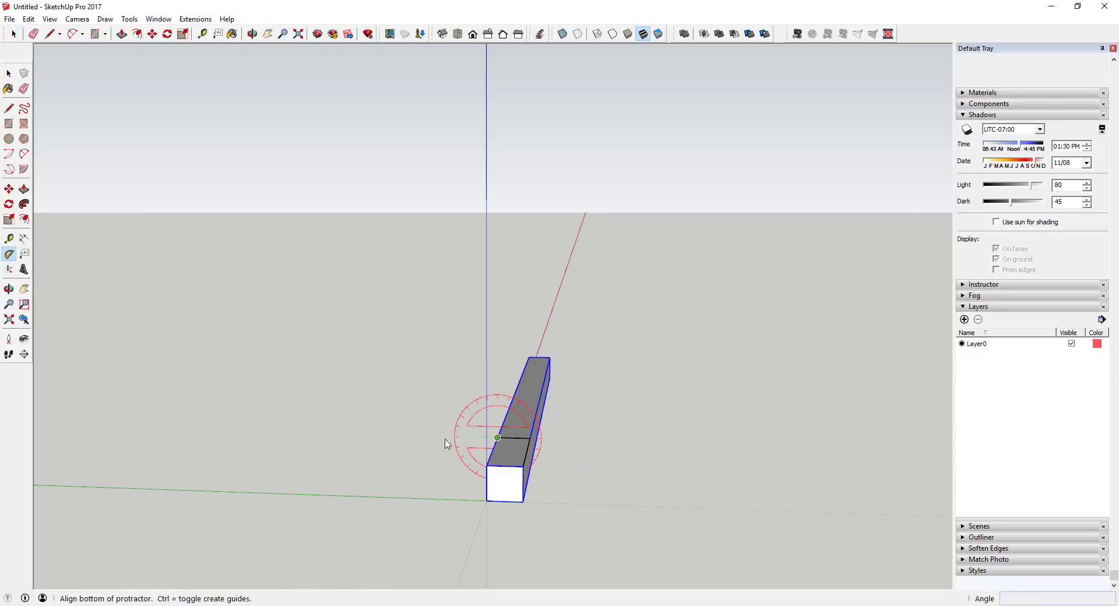
click(424, 444)
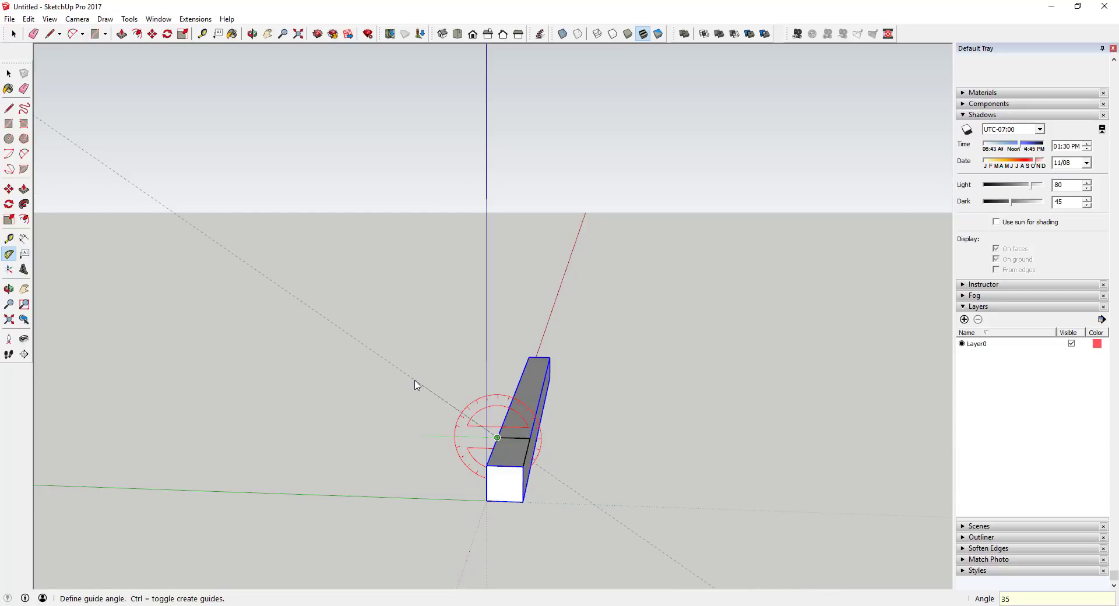
key(Return)
key(space)
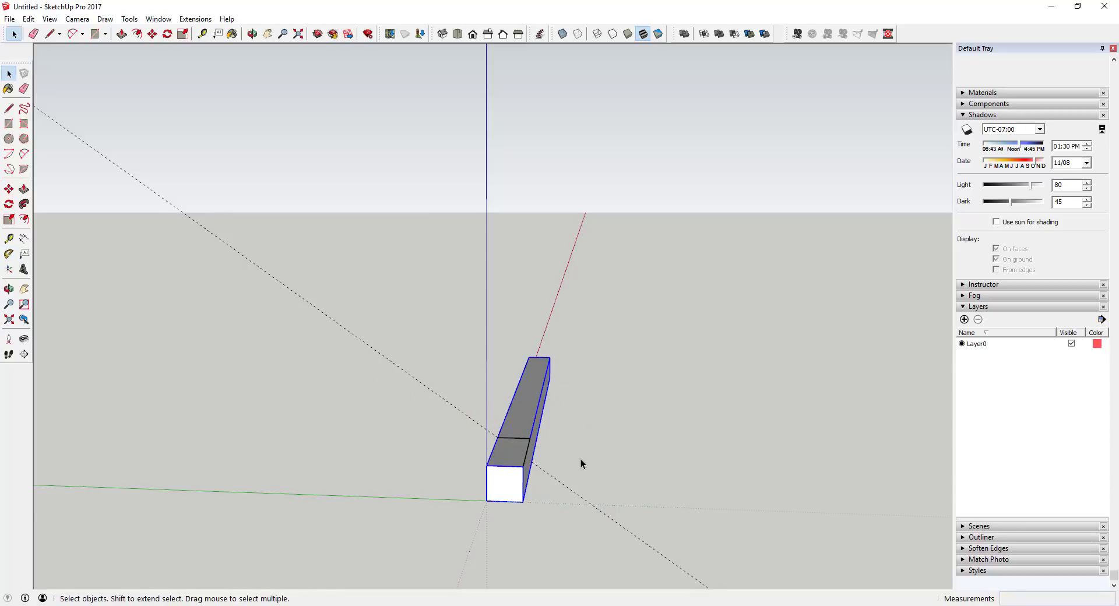
- Draw a 4-foot line up along the angled guide from the end of the cross line
key(l)
middle_drag(579, 456, 524, 432)
click(490, 435)
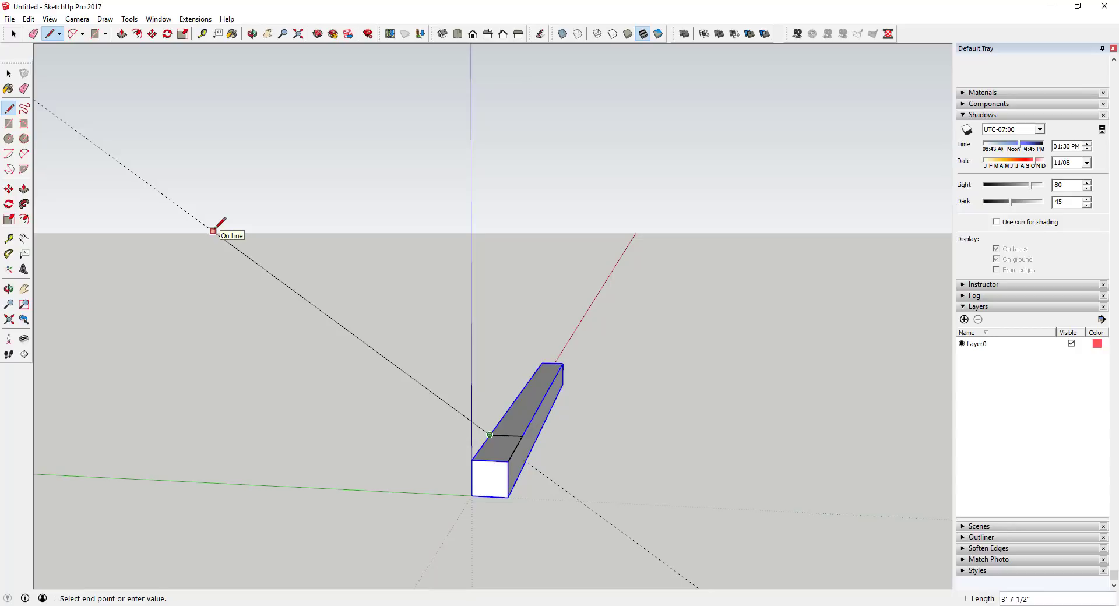
text(4')
key(Return)
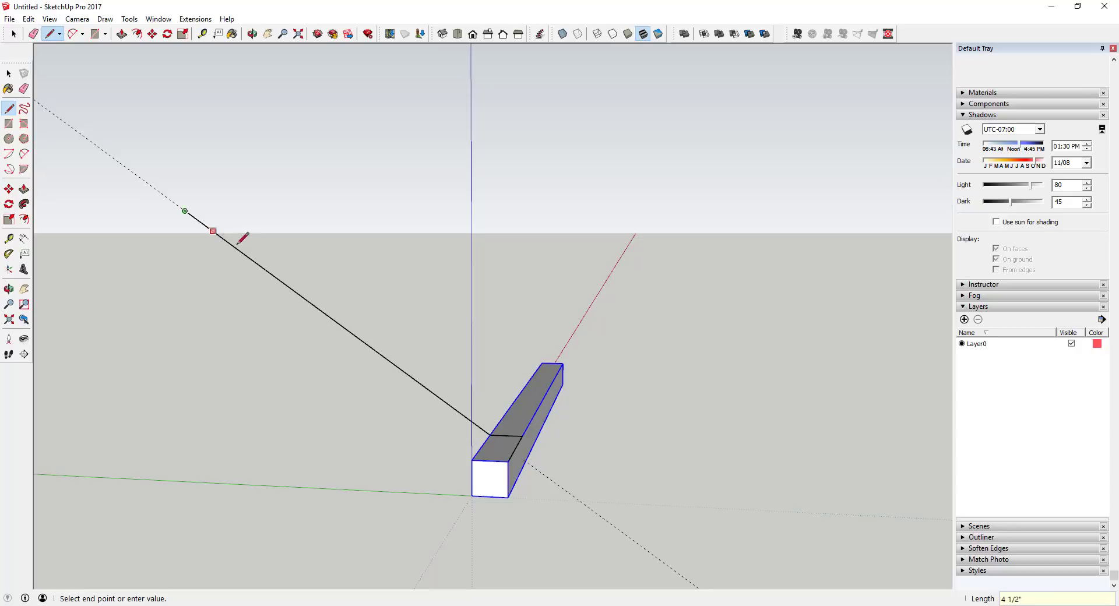
- Copy the cross line and the sloped line together 2 inches along the beam's top edge, away from the origin
middle_drag(242, 237, 162, 457)
scroll(406, 438, up, 5)
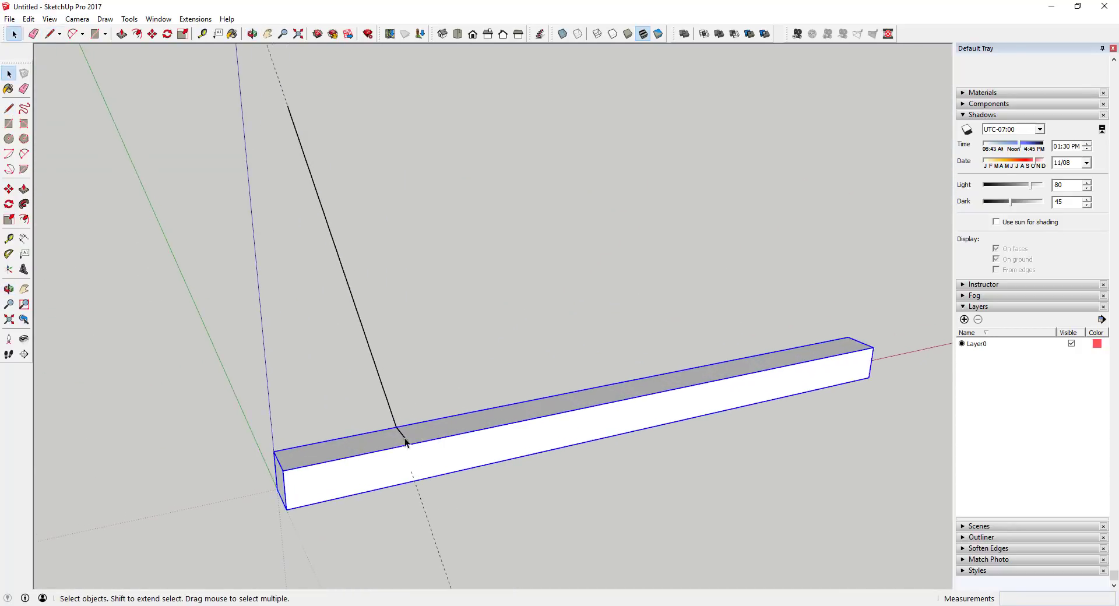
click(408, 442)
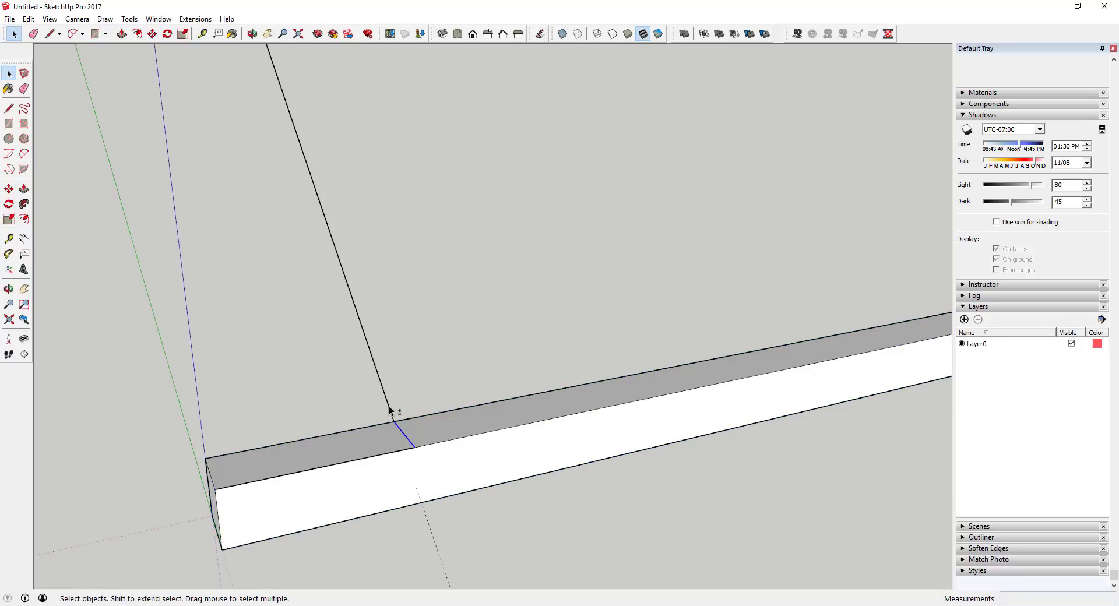
shift+click(390, 409)
key(m)
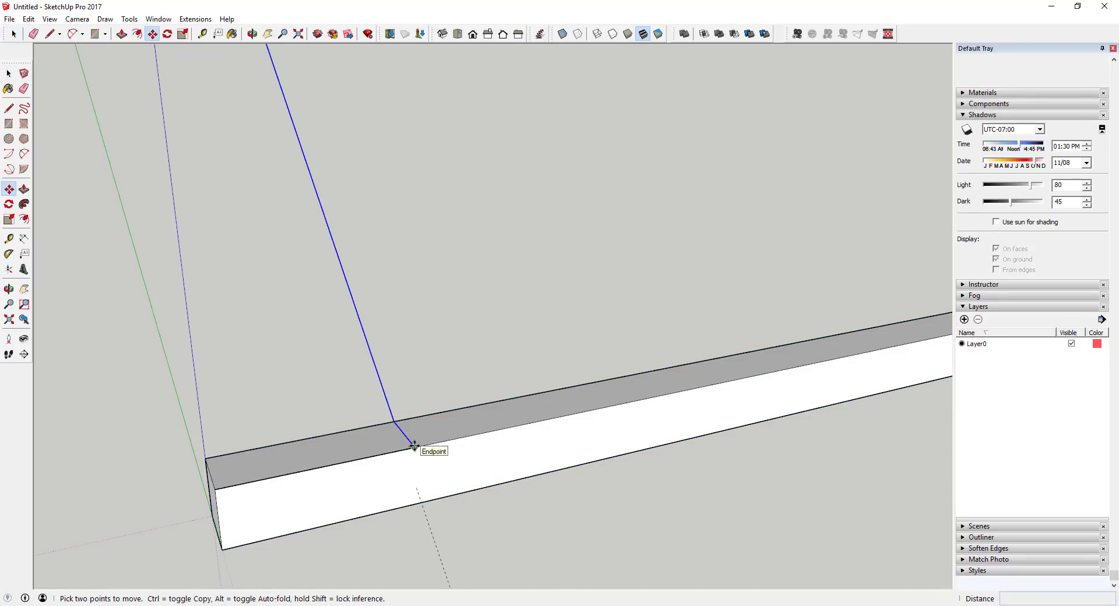
click(414, 447)
key(ctrl)
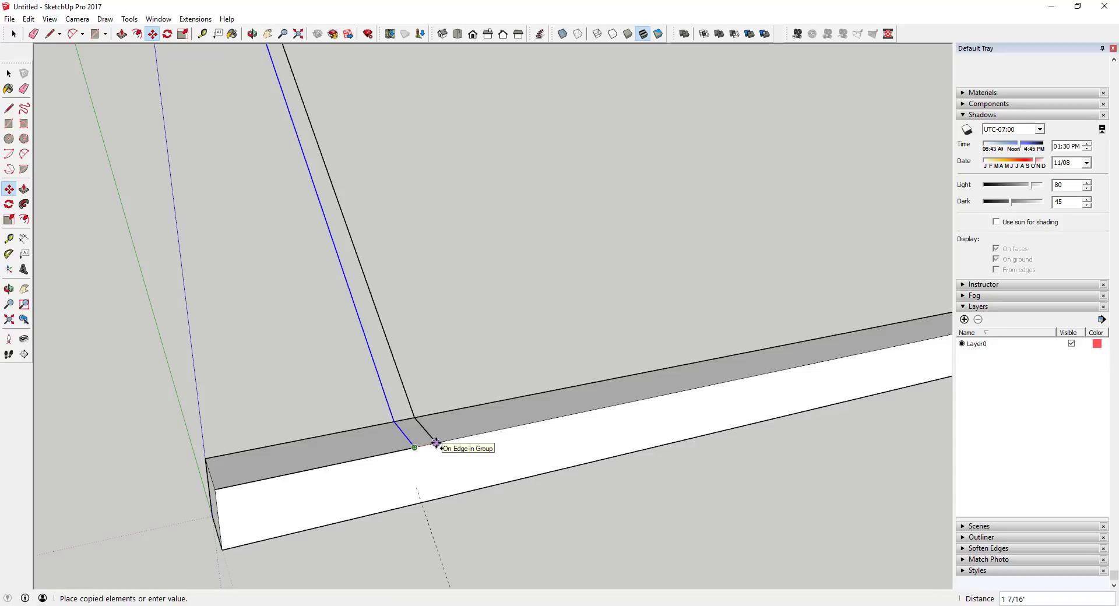
text(2)
key(Return)
key(space)
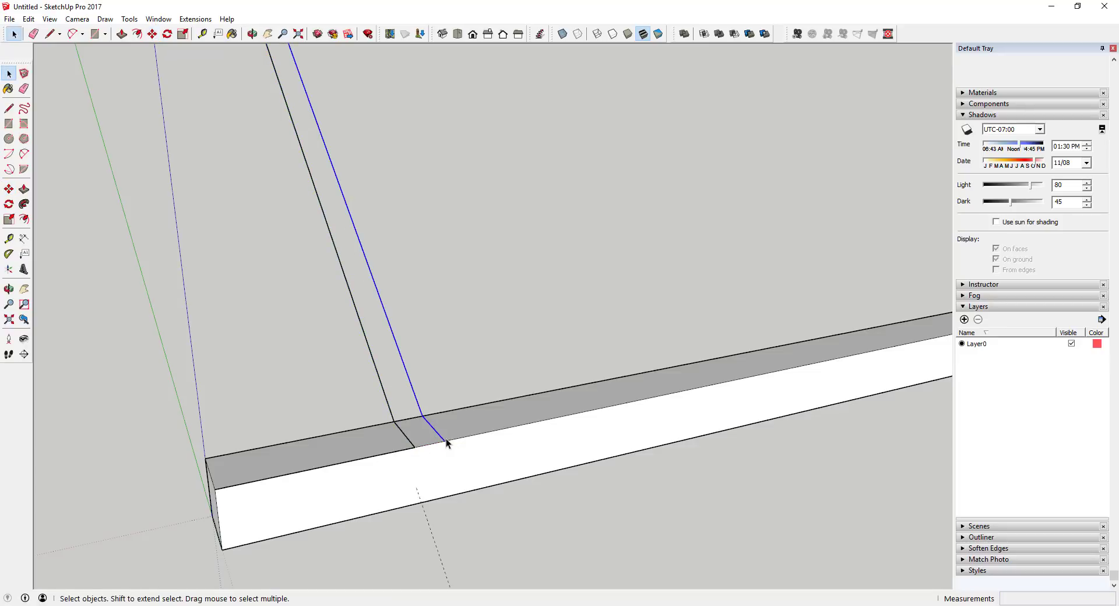
mouse_move(445, 438)
middle_down()
mouse_move(457, 429)
mouse_move(452, 443)
middle_up()
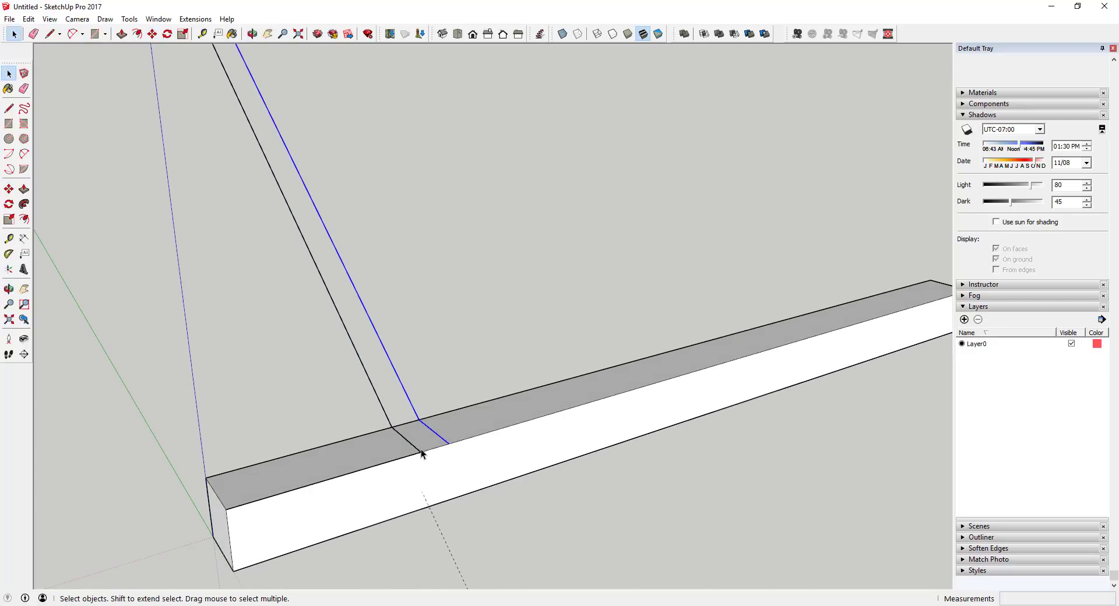
scroll(435, 446, down, 3)
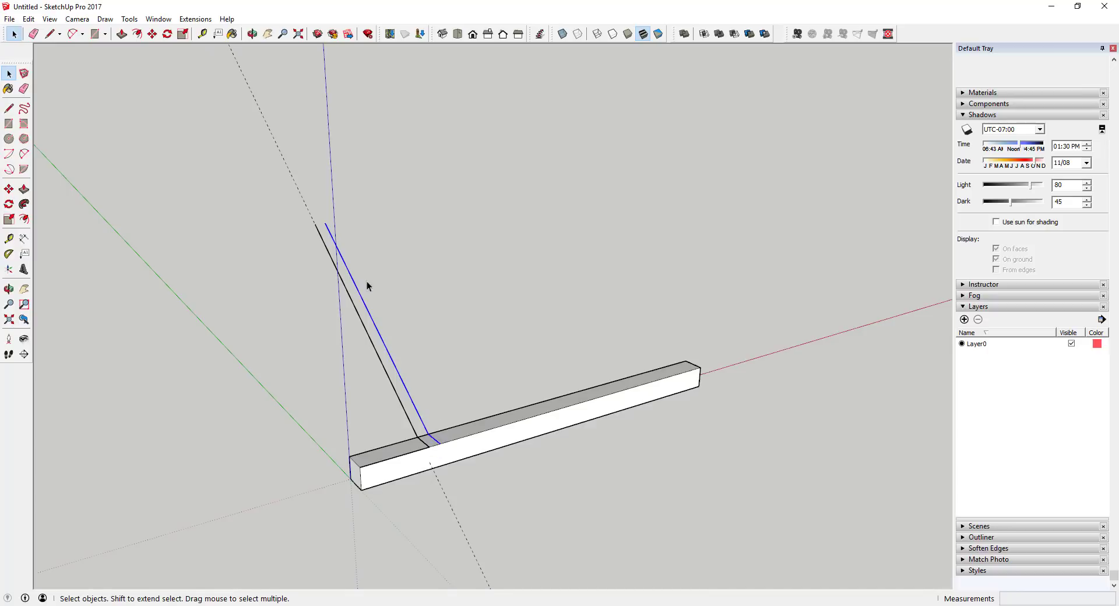
middle_drag(418, 410, 568, 437)
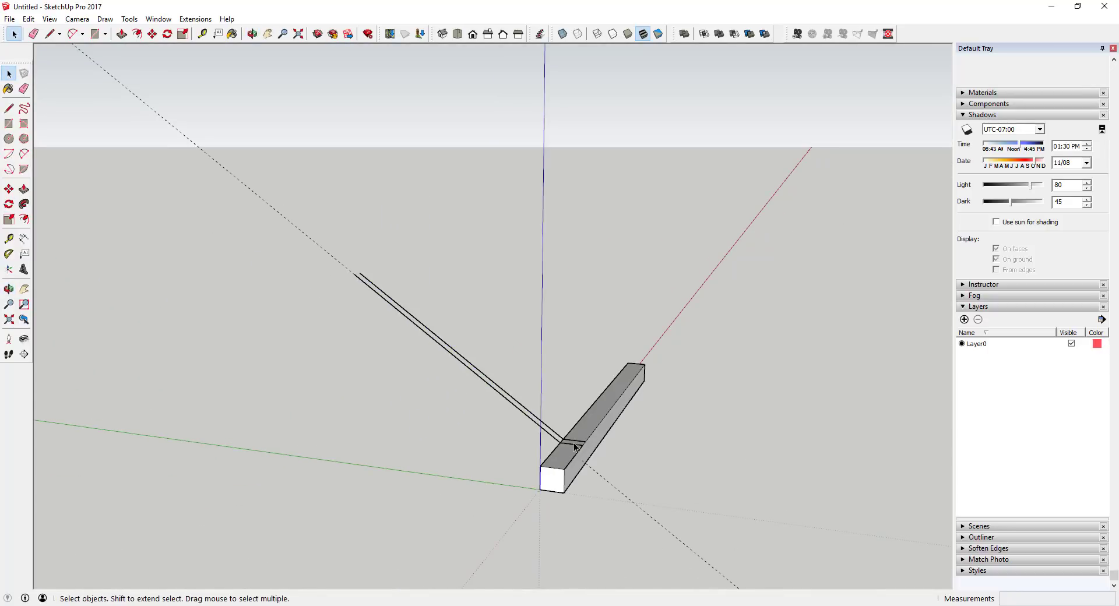
scroll(567, 438, up, 2)
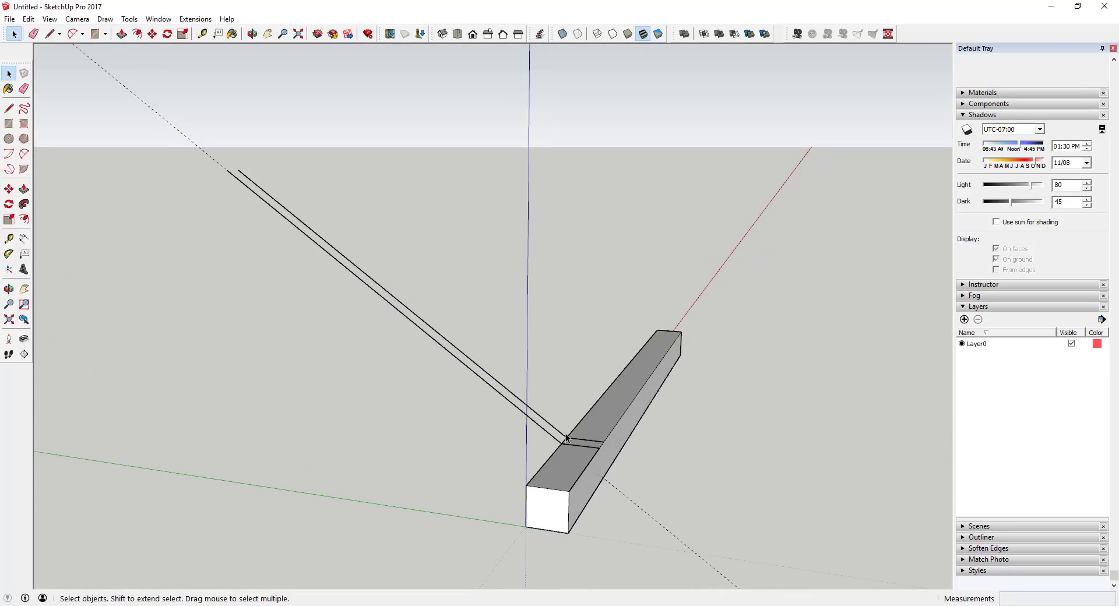
key(l)
click(226, 170)
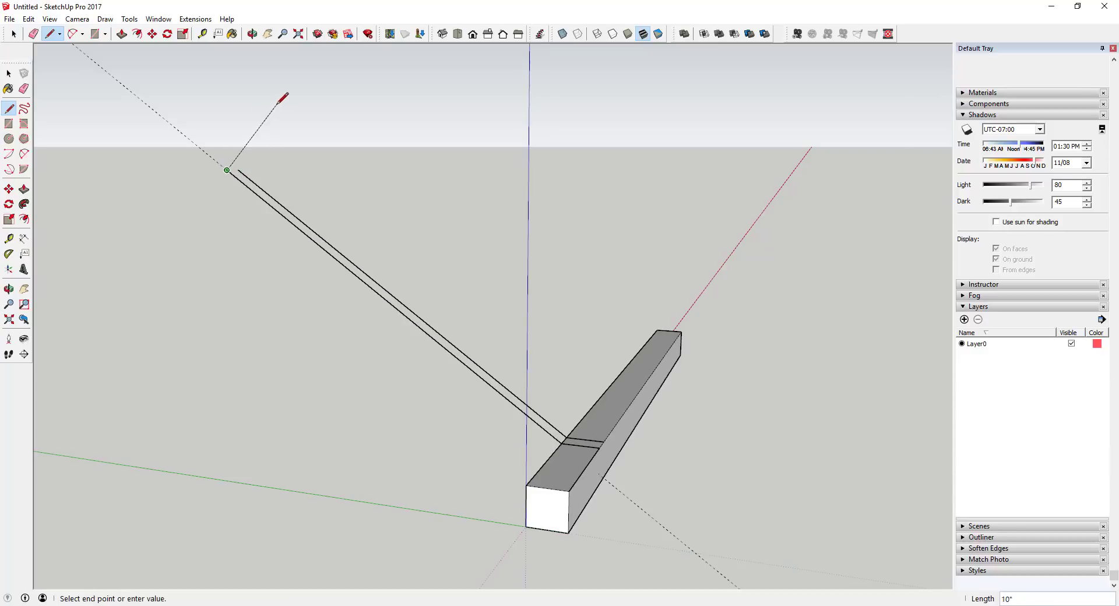
middle_drag(302, 93, 217, 145)
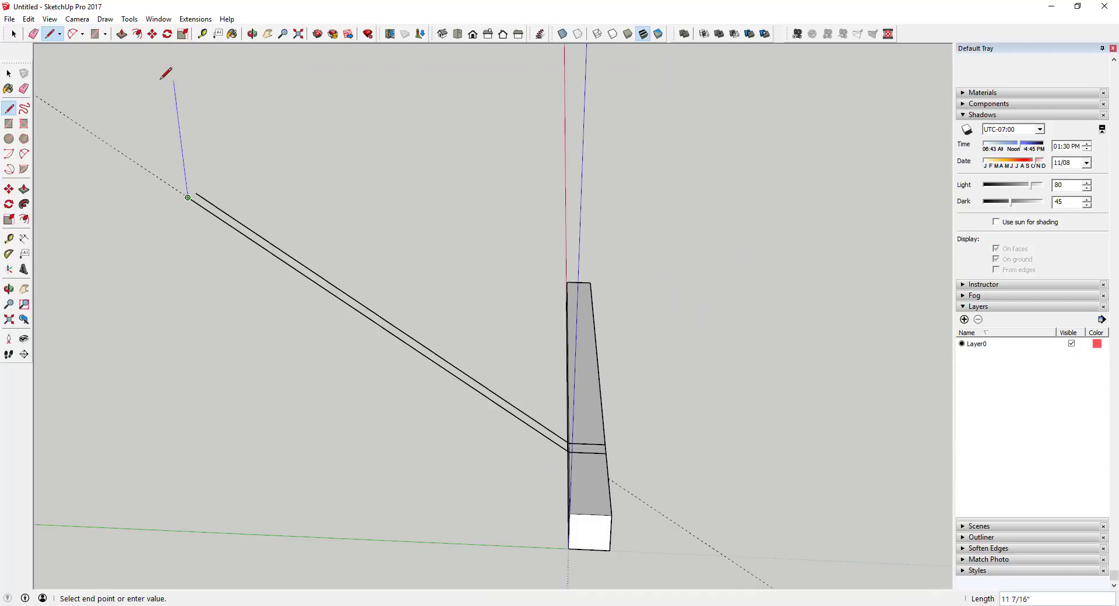
key(space)
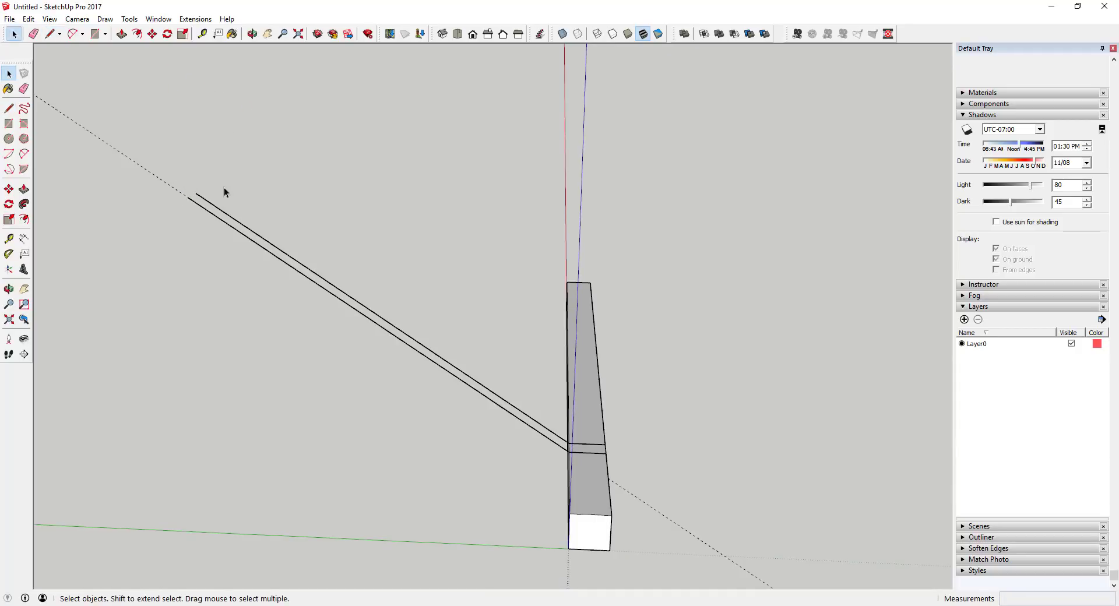
key(l)
click(188, 197)
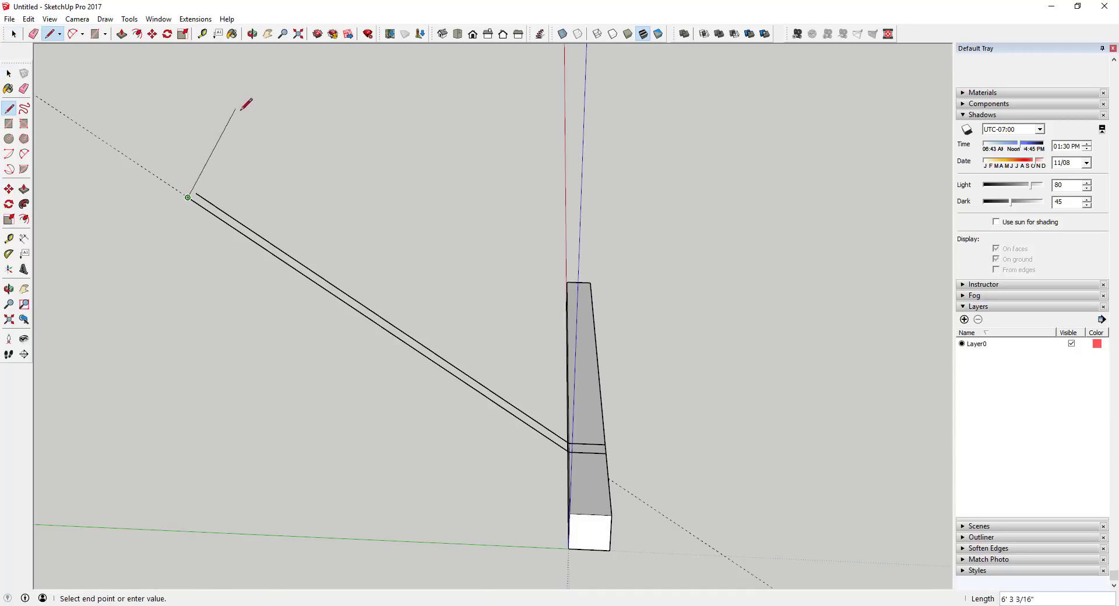
key(space)
- Draw a line rising from partway along the first sloped line, perpendicular to it and in its vertical plane
key(l)
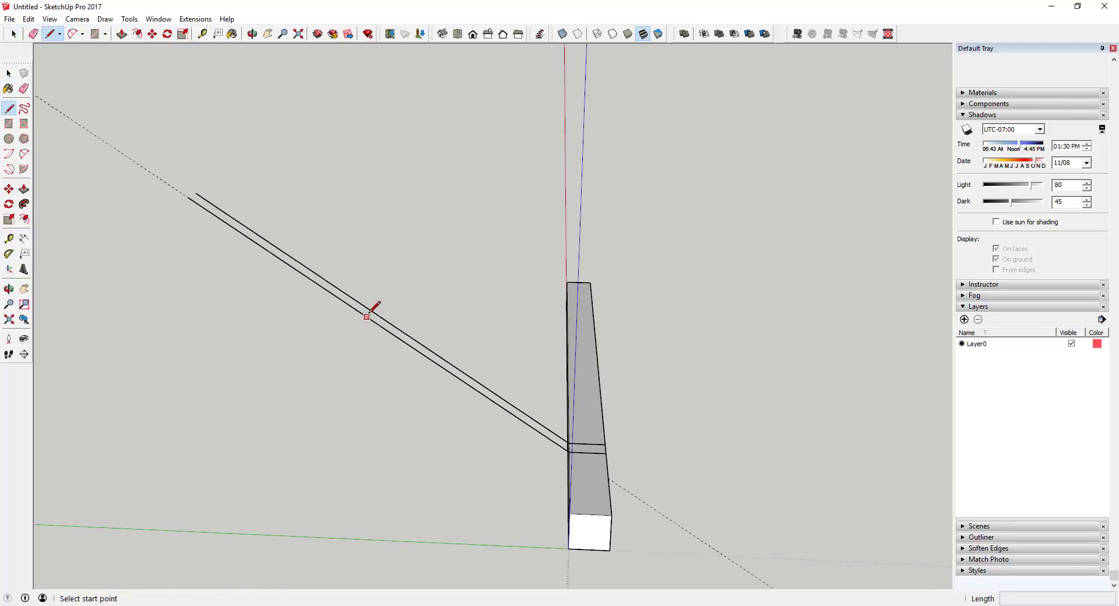
click(341, 300)
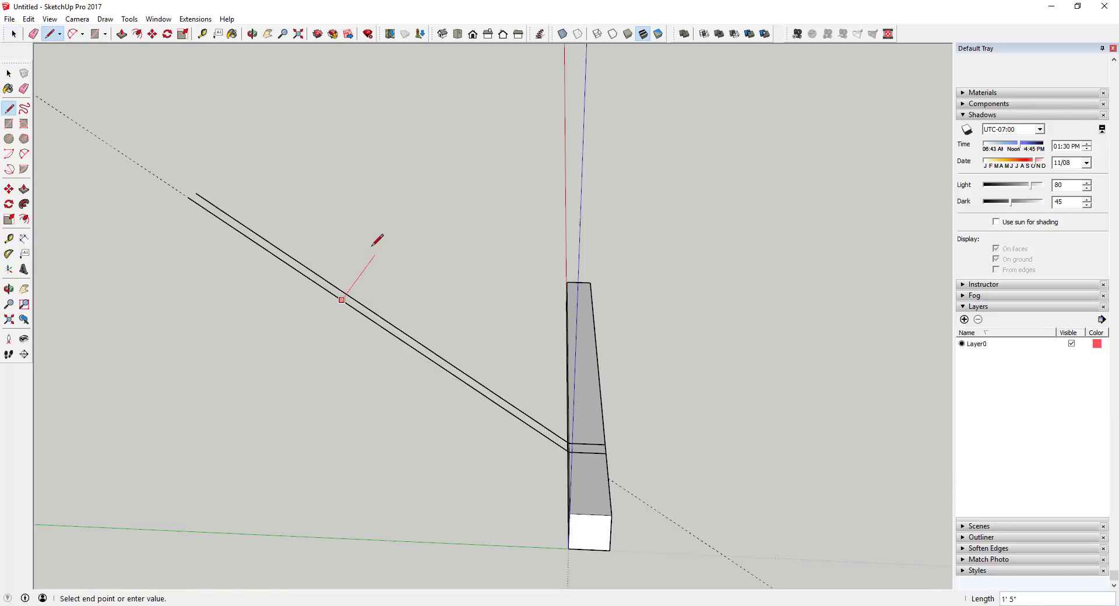
middle_drag(430, 227, 379, 180)
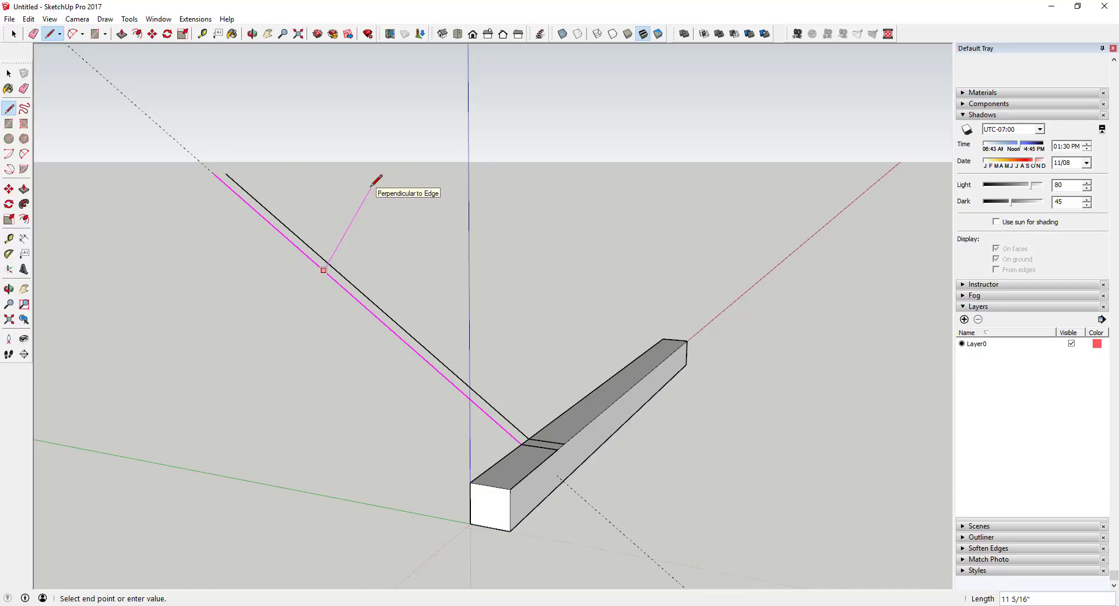
key(Return)
key(space)
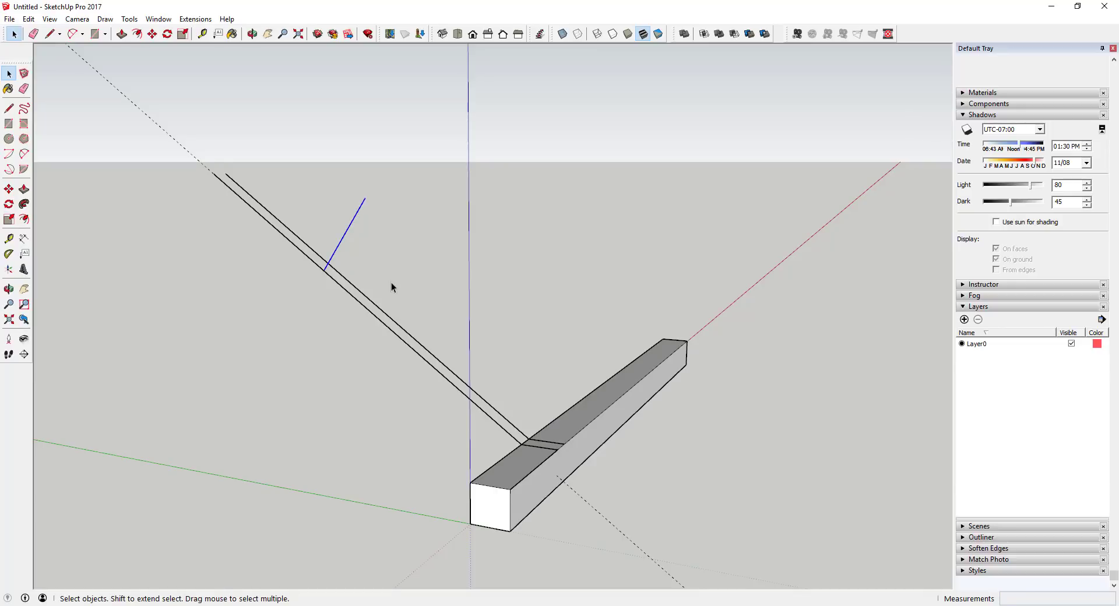
- Copy the perpendicular line to the upper end of the first sloped line and again to the upper end of the second
key(m)
click(323, 270)
key(ctrl)
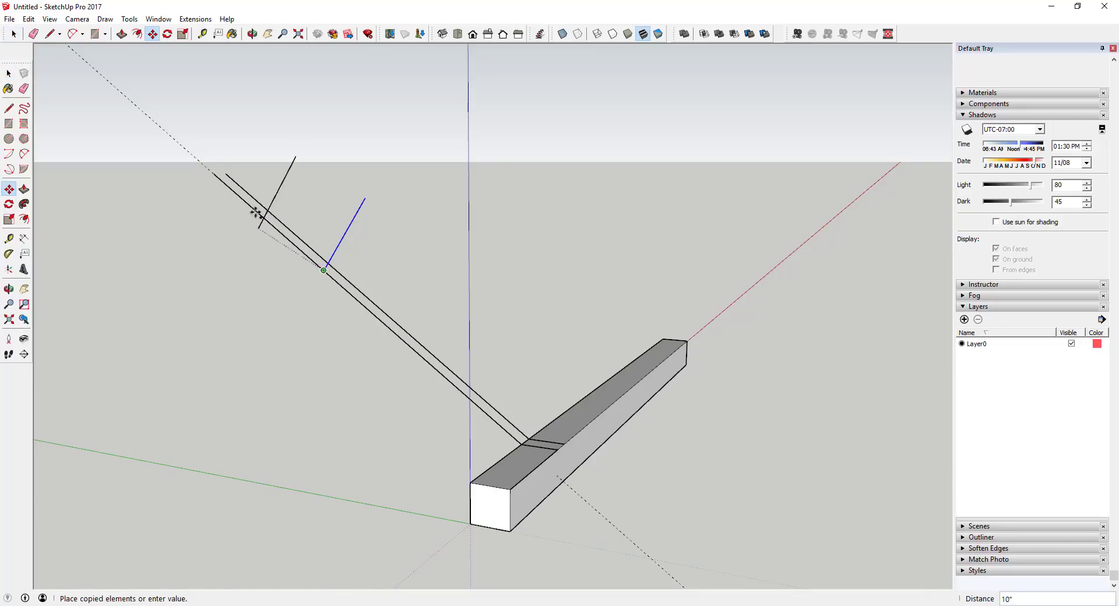
click(214, 174)
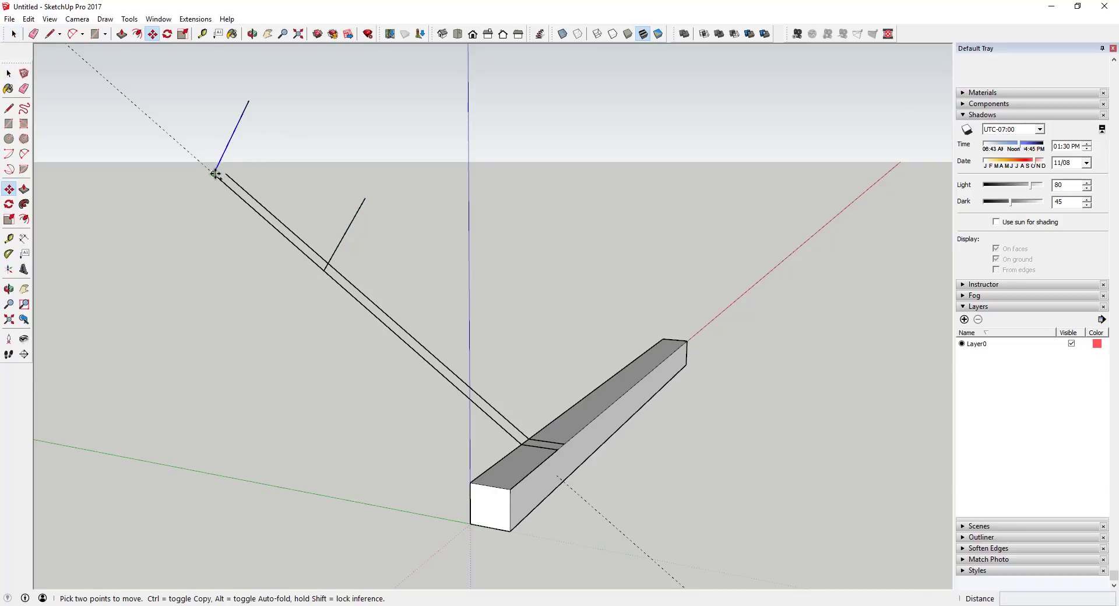
click(213, 174)
click(226, 174)
key(r)
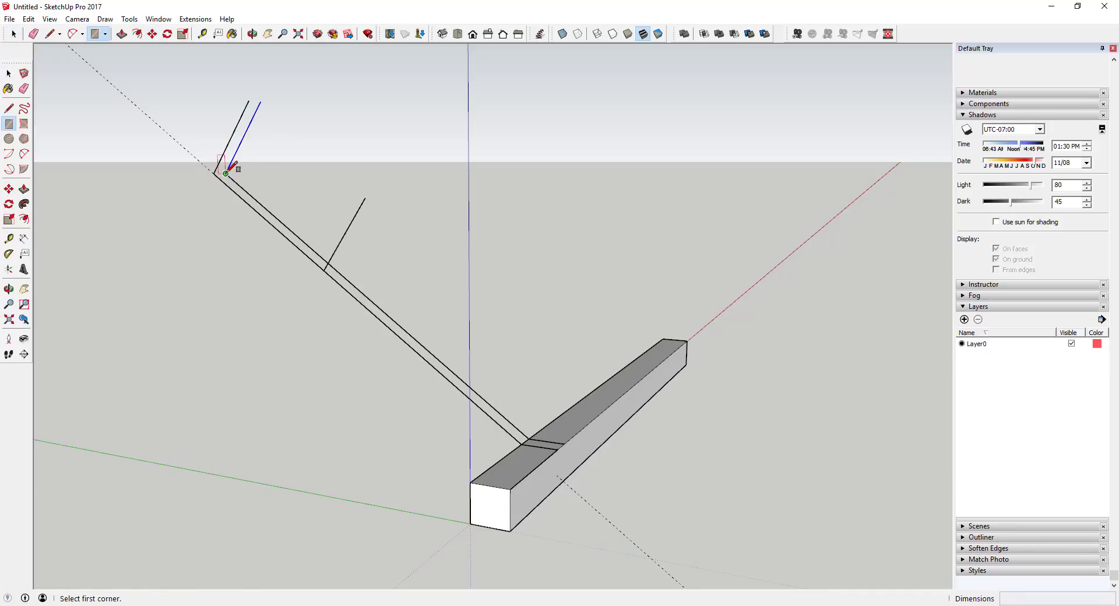
click(226, 174)
key(space)
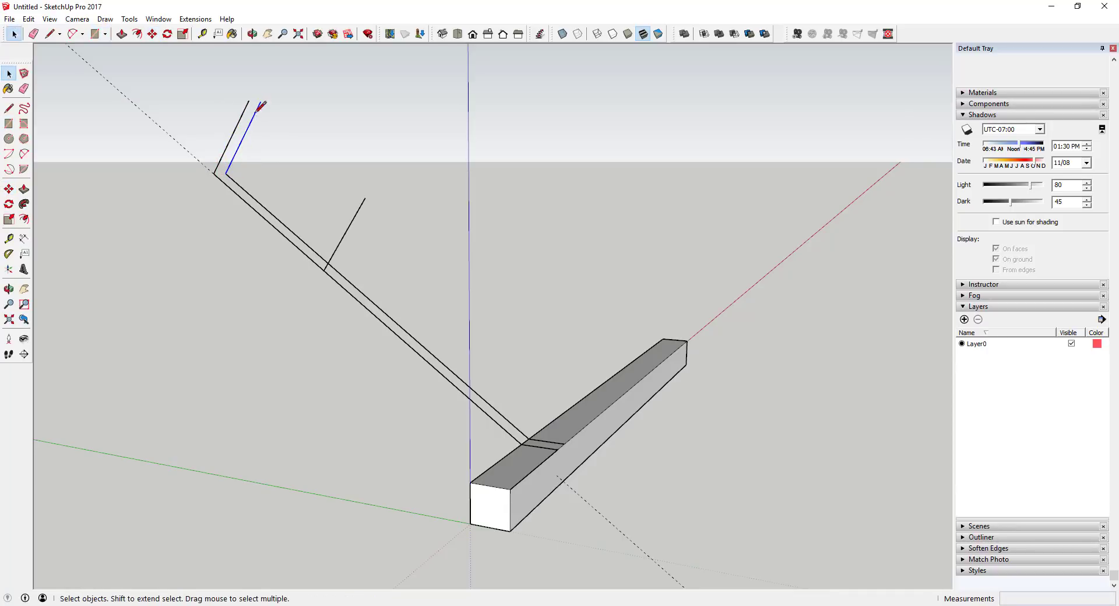
- Connect the two perpendicular lines at both ends to close the rectangular end face of the sloping member
key(l)
click(260, 102)
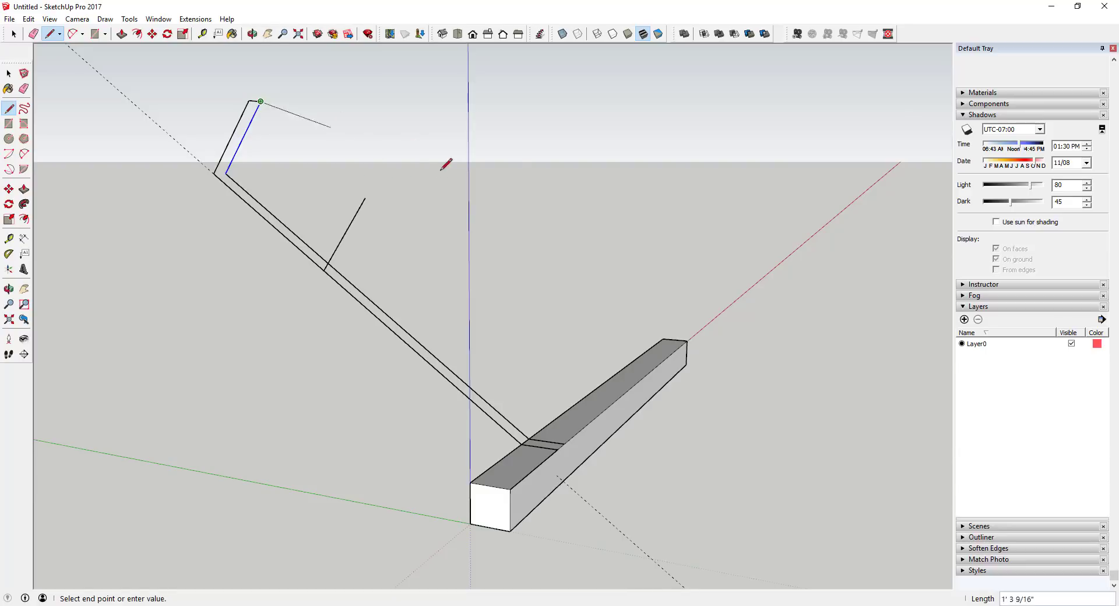
middle_drag(442, 168, 325, 187)
key(space)
key(l)
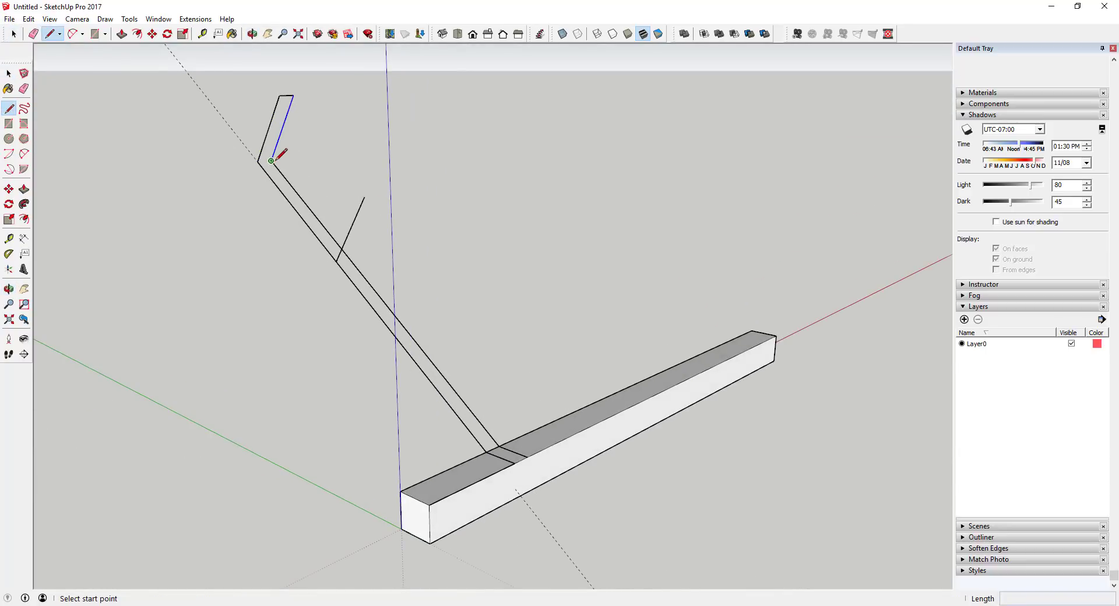
click(271, 160)
click(258, 161)
key(space)
- Extrude the end face down the slope along the sloped lines until it extends past the beam's outer bottom edge
key(p)
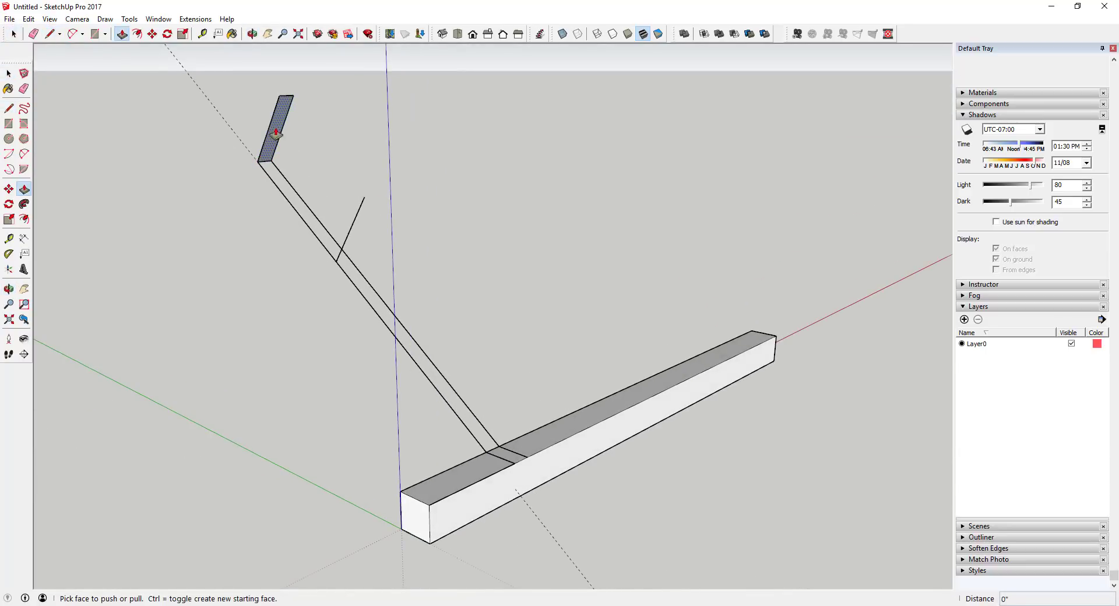
drag(276, 134, 470, 554)
middle_drag(490, 545, 588, 482)
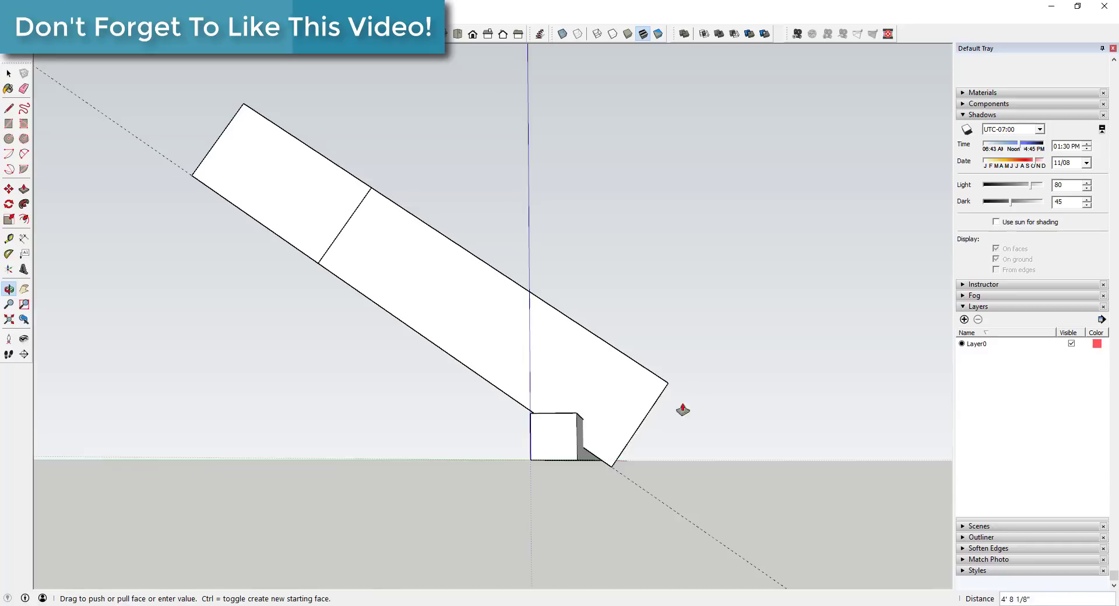
drag(679, 409, 605, 465)
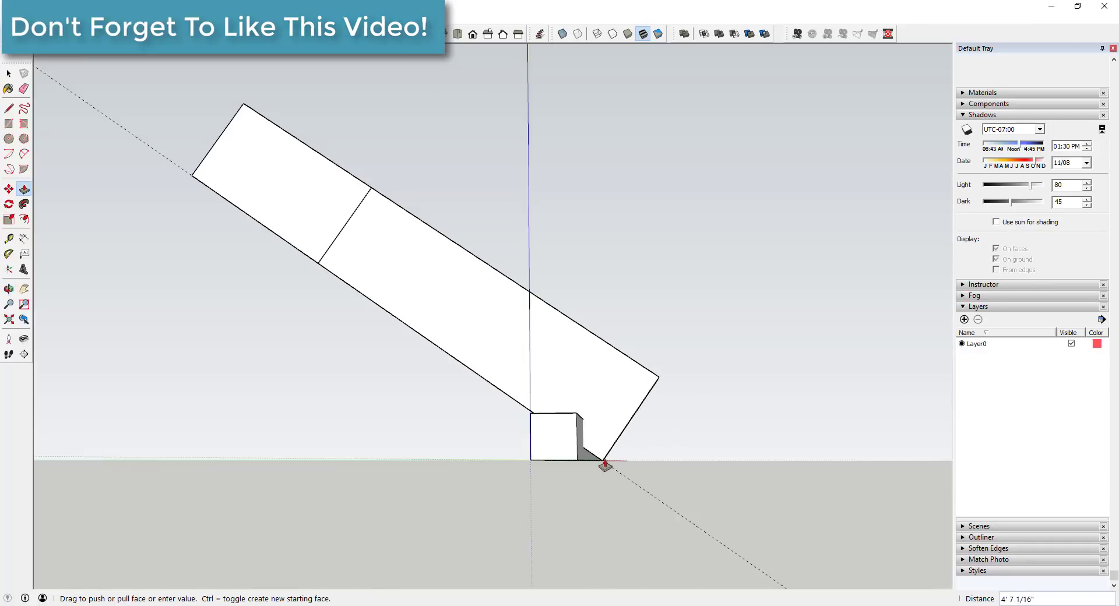
scroll(605, 465, up, 3)
key(space)
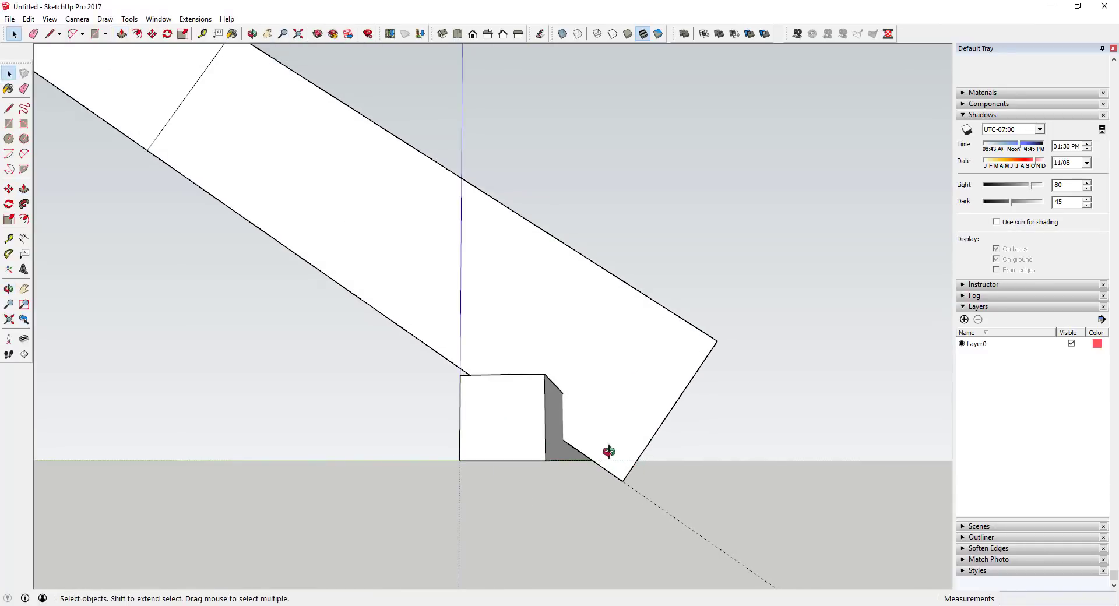
- Erase the leftover perpendicular line crossing the member's side face
mouse_move(608, 451)
middle_down()
mouse_move(600, 475)
mouse_move(529, 475)
mouse_move(570, 432)
mouse_move(480, 387)
mouse_move(394, 262)
middle_up()
scroll(575, 441, down, 2)
scroll(575, 442, down, 2)
key(e)
click(391, 271)
middle_drag(564, 411, 547, 434)
key(space)
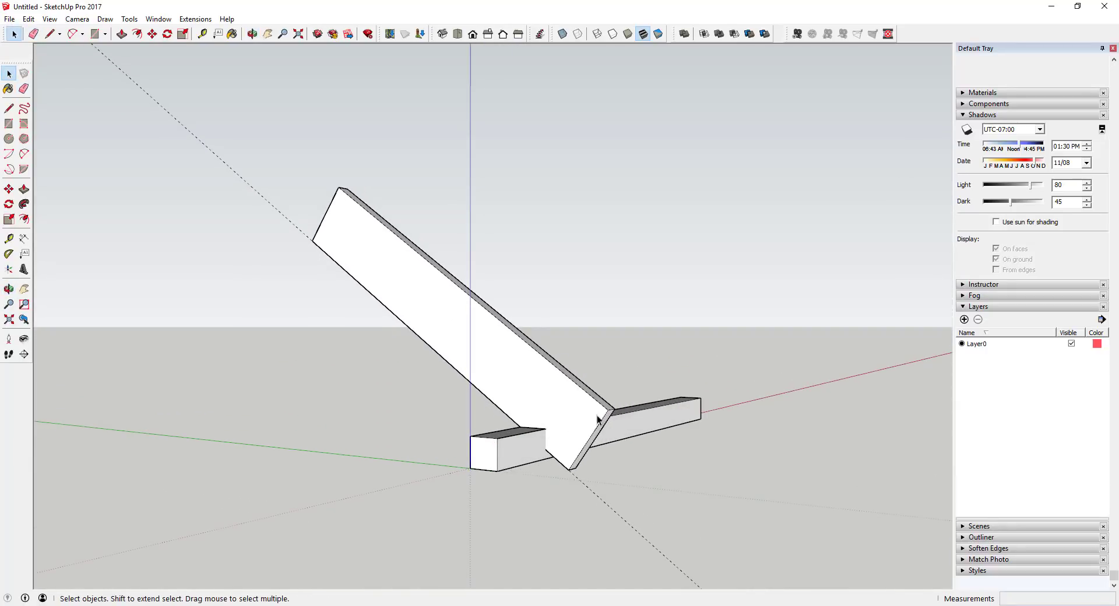
- Push the member's upper long face inward by 2 inches to reduce its depth
key(p)
drag(603, 406, 590, 419)
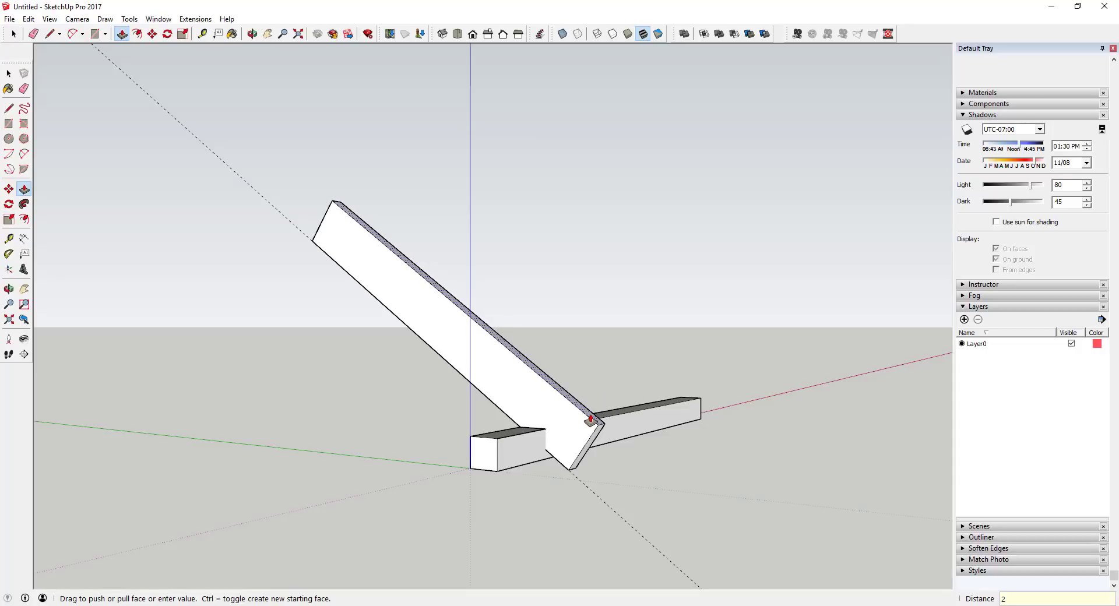
key(Return)
key(space)
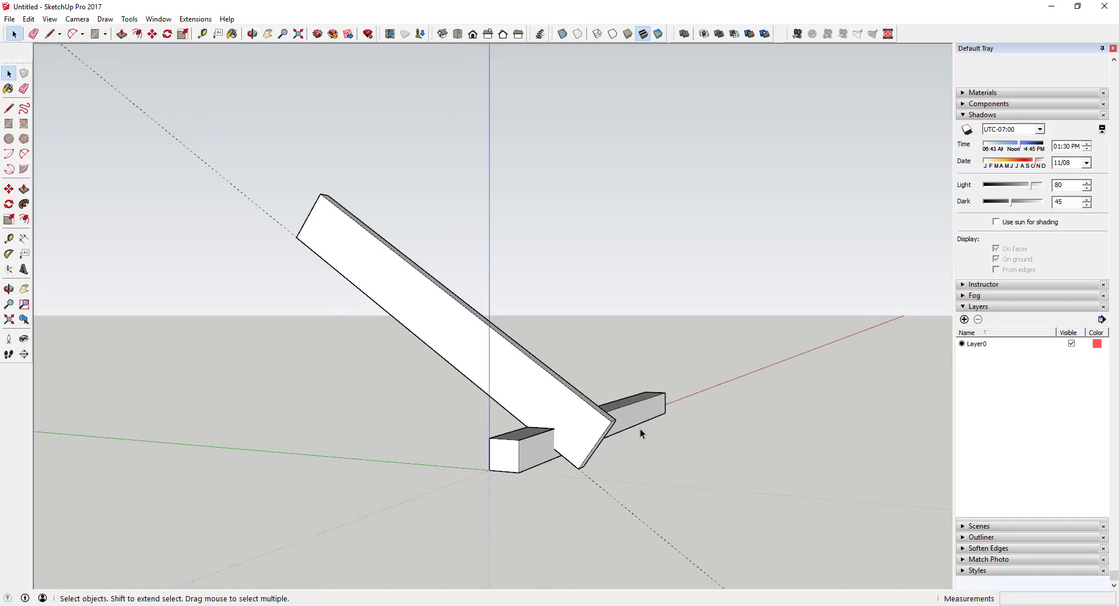
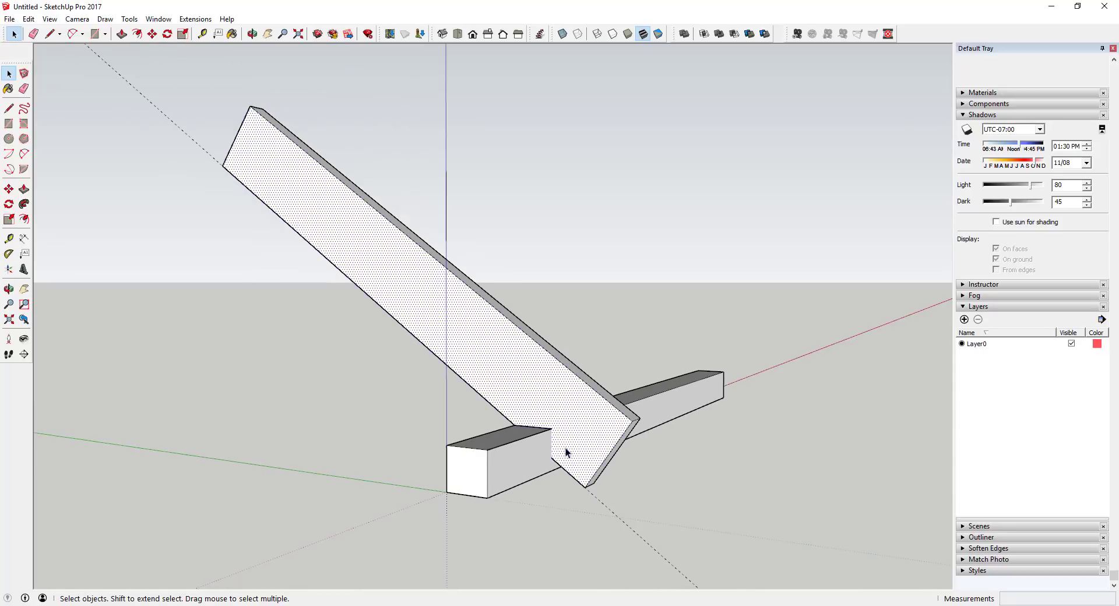
- Draw a vertical line about 2 13/16 inches long on the member's side face, from its lower edge up to the beam's outer top edge
key(l)
click(551, 458)
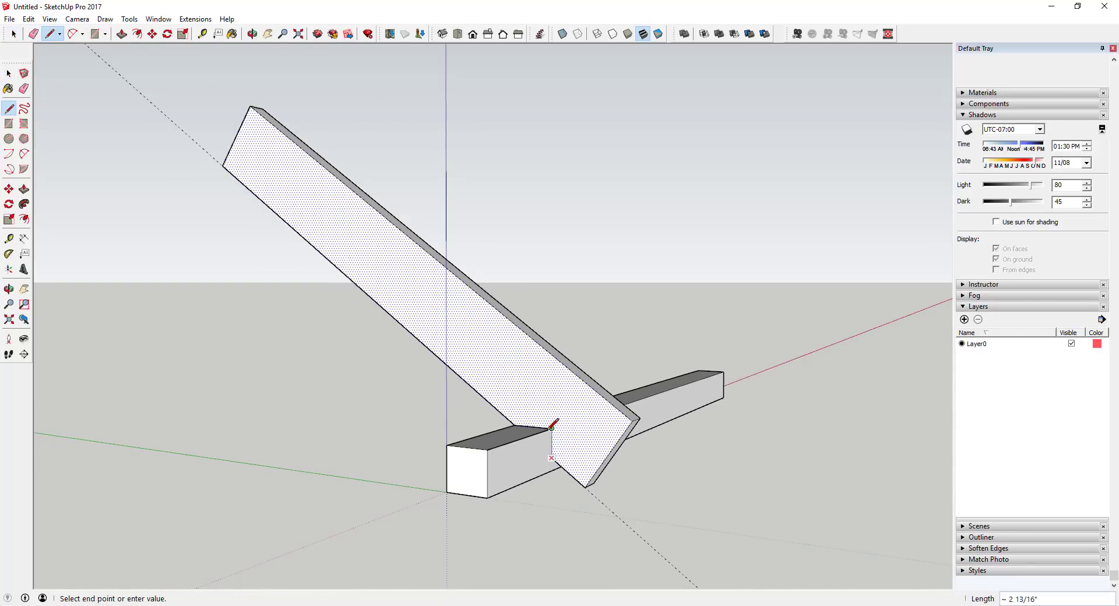
key(space)
click(566, 445)
middle_drag(571, 450, 407, 424)
key(l)
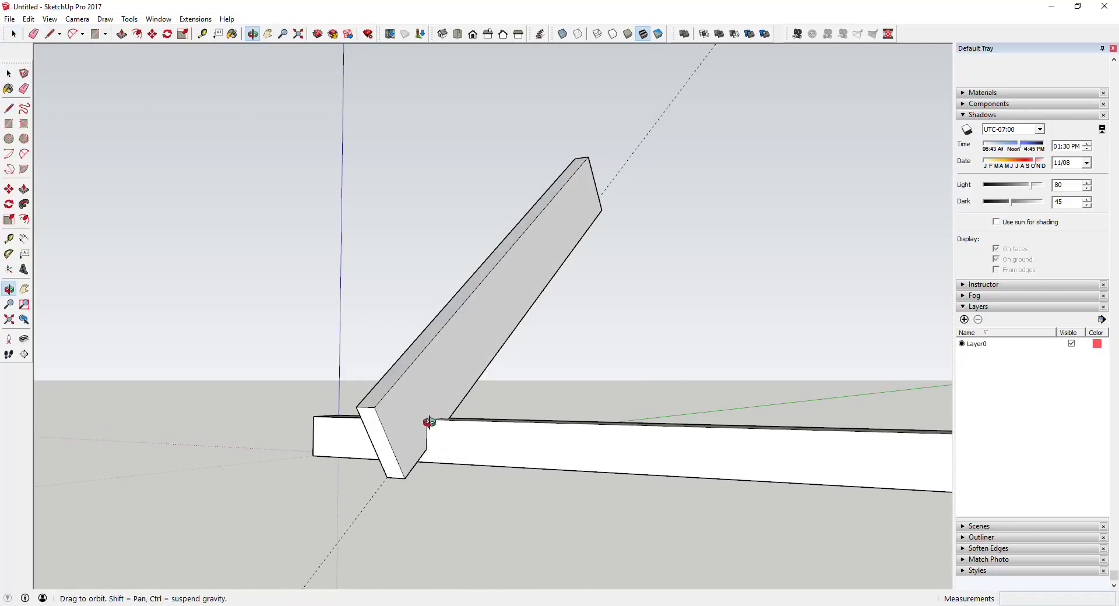
middle_drag(429, 419, 904, 435)
key(space)
- Hide the beam and push the outlined notch area through the full thickness of the sloping member
middle_drag(586, 435, 645, 420)
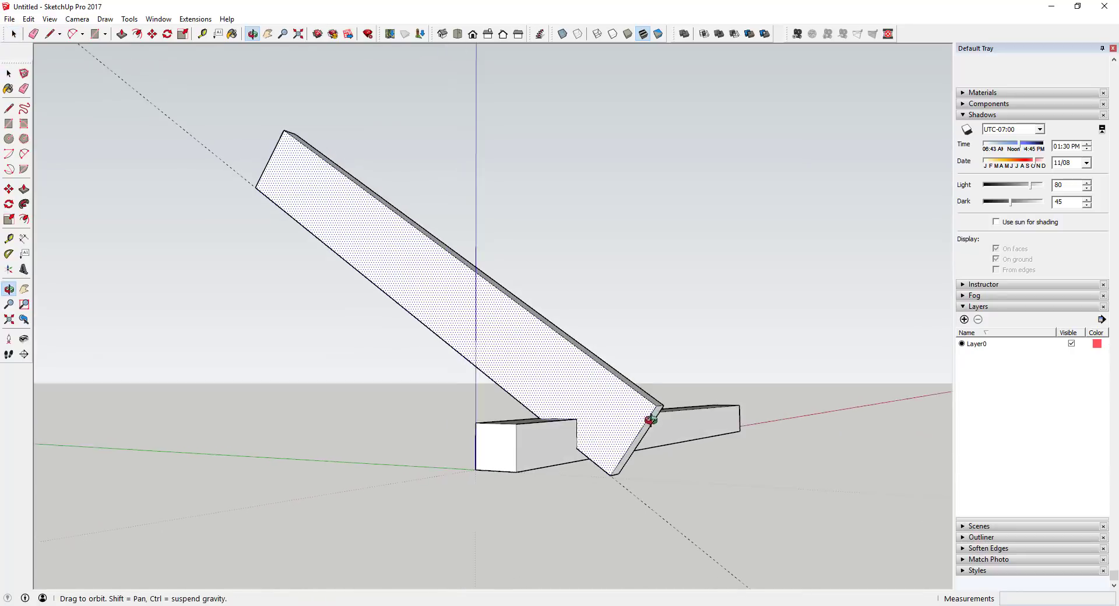
scroll(569, 441, up, 8)
right_click(541, 428)
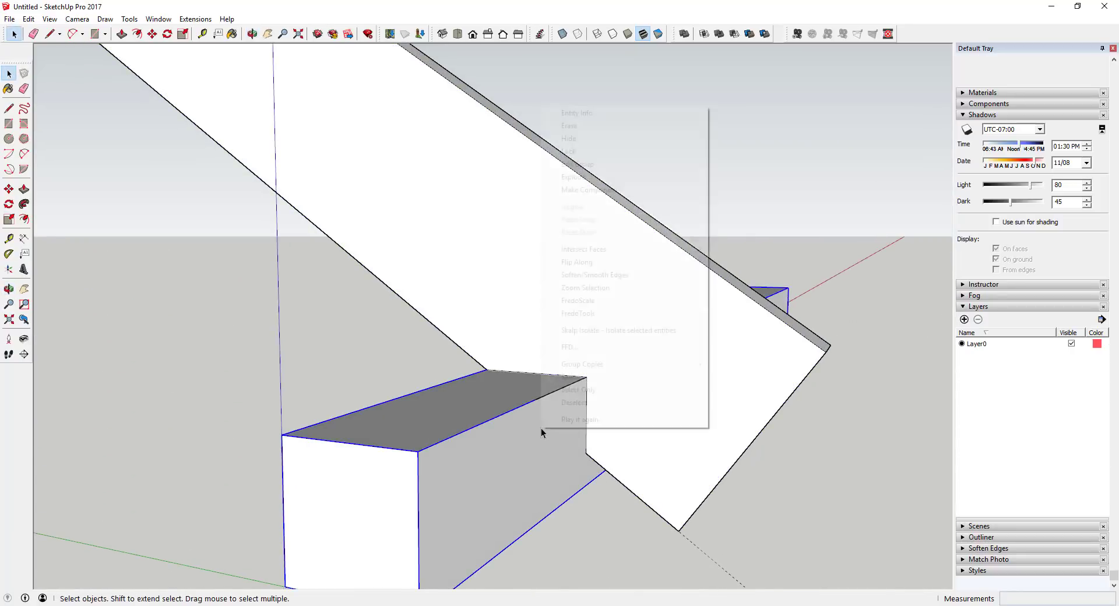
click(577, 138)
middle_drag(575, 429, 569, 409)
key(p)
mouse_move(557, 424)
mouse_down()
mouse_move(580, 429)
mouse_move(562, 429)
mouse_up()
key(space)
- Erase the angled guide line running along the member's lower edge
mouse_move(562, 429)
middle_down()
mouse_move(717, 354)
mouse_move(789, 362)
mouse_move(704, 353)
middle_up()
key(e)
click(703, 352)
middle_drag(635, 425, 519, 420)
mouse_move(604, 416)
middle_down()
mouse_move(642, 408)
mouse_move(530, 477)
mouse_move(357, 464)
mouse_move(580, 417)
mouse_move(622, 449)
mouse_move(582, 442)
middle_up()
scroll(507, 412, down, 1)
- Unhide the beam beneath the notched member
key(space)
click(29, 20)
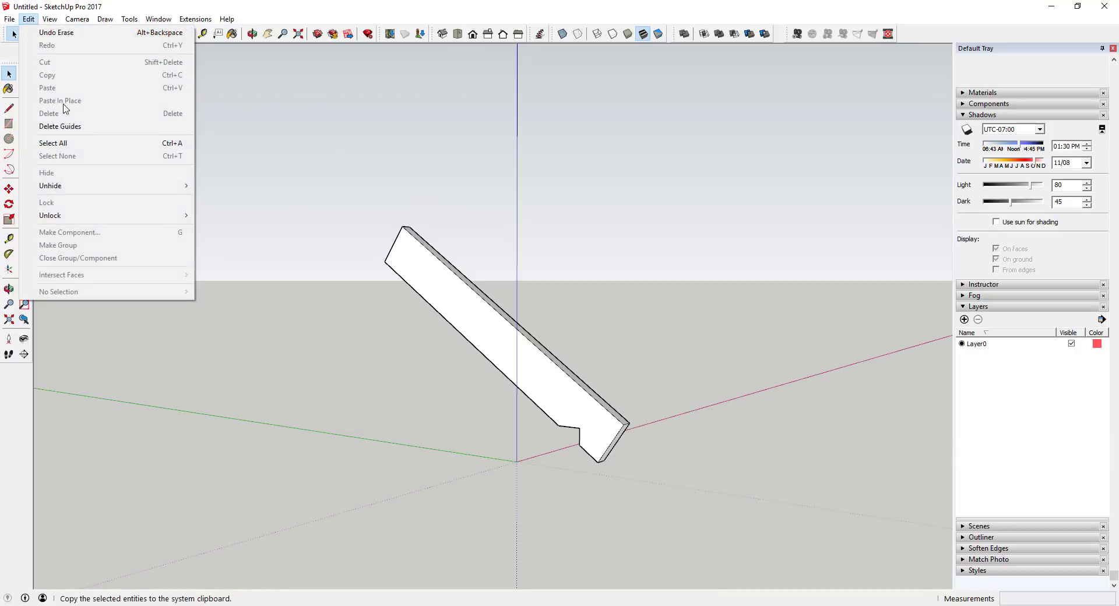
mouse_move(117, 186)
click(224, 217)
- Select all of the sloping member's geometry and make it a component named Rafter
middle_drag(513, 373, 573, 400)
click(571, 406)
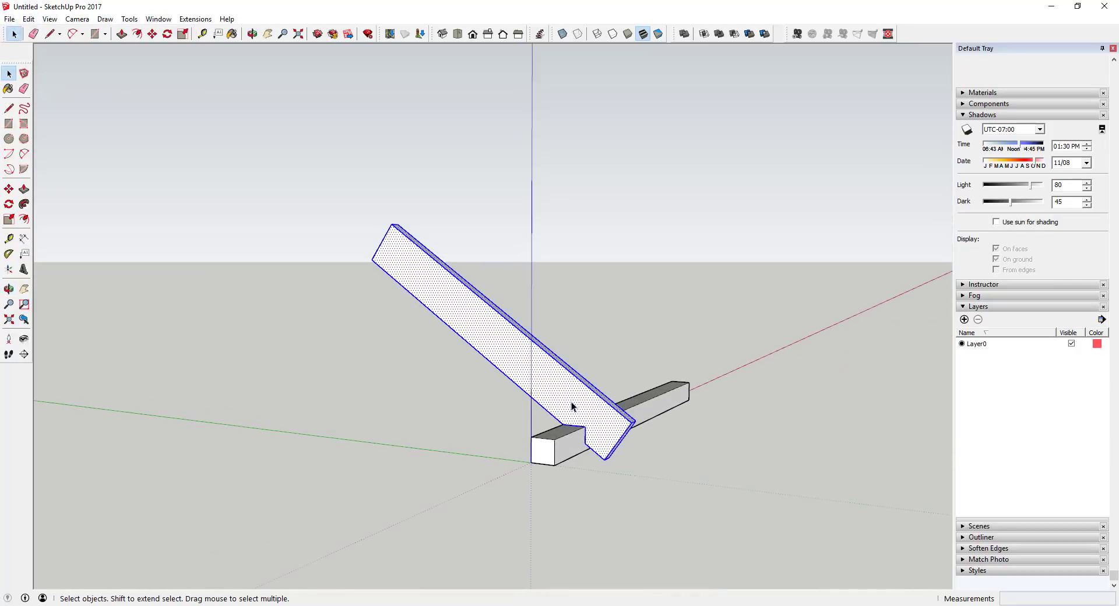
right_click(571, 406)
click(618, 168)
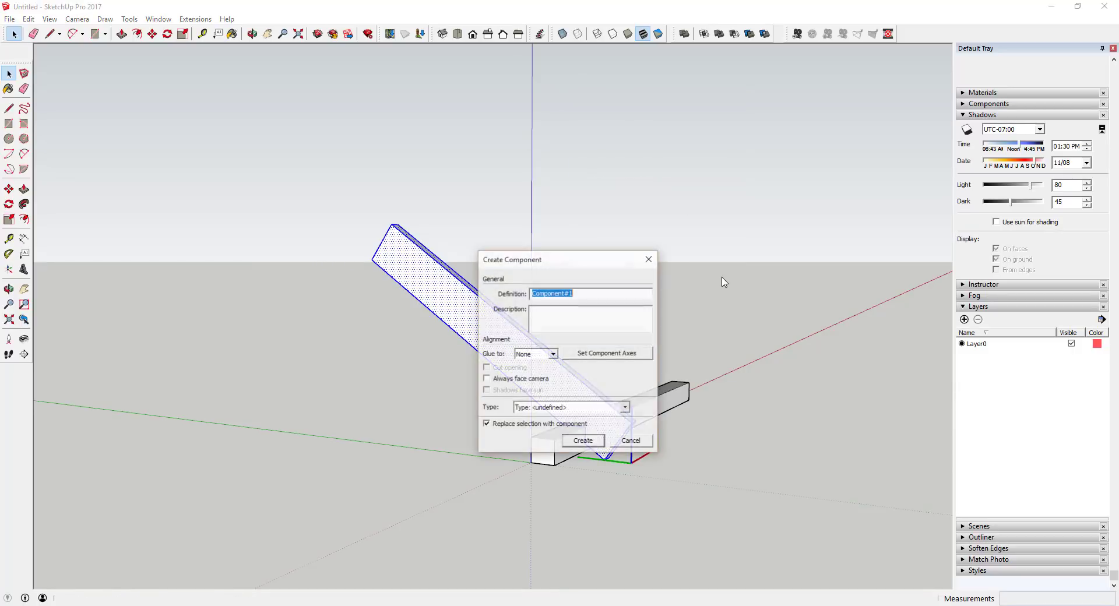
text(Rafter)
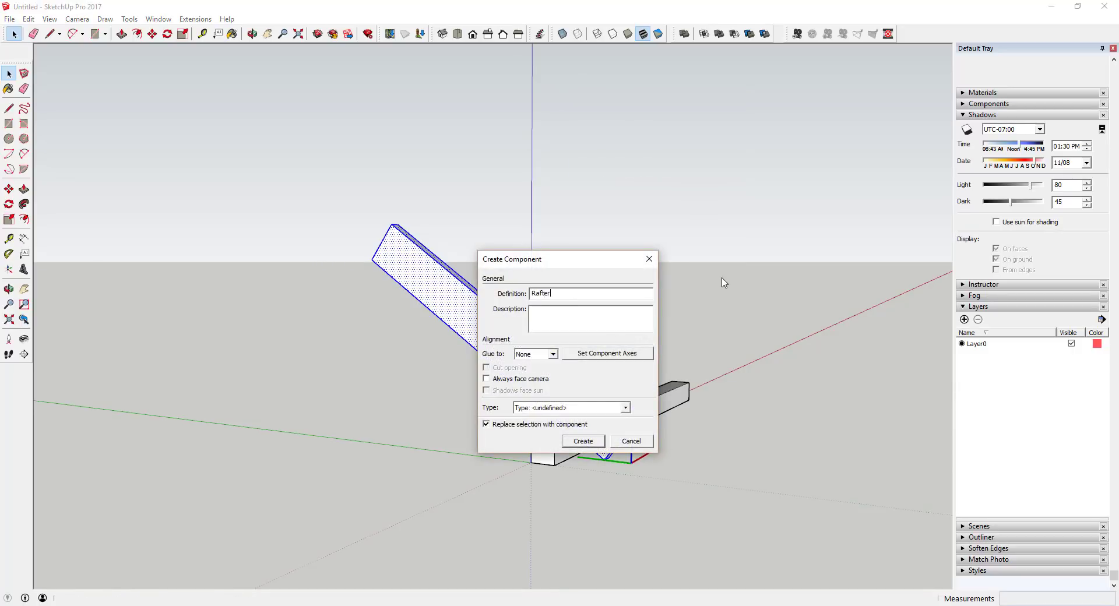
key(Return)
- Copy the Rafter component along the beam and array it into two copies spaced 16 inches apart
middle_drag(728, 267, 562, 430)
scroll(562, 430, up, 3)
key(m)
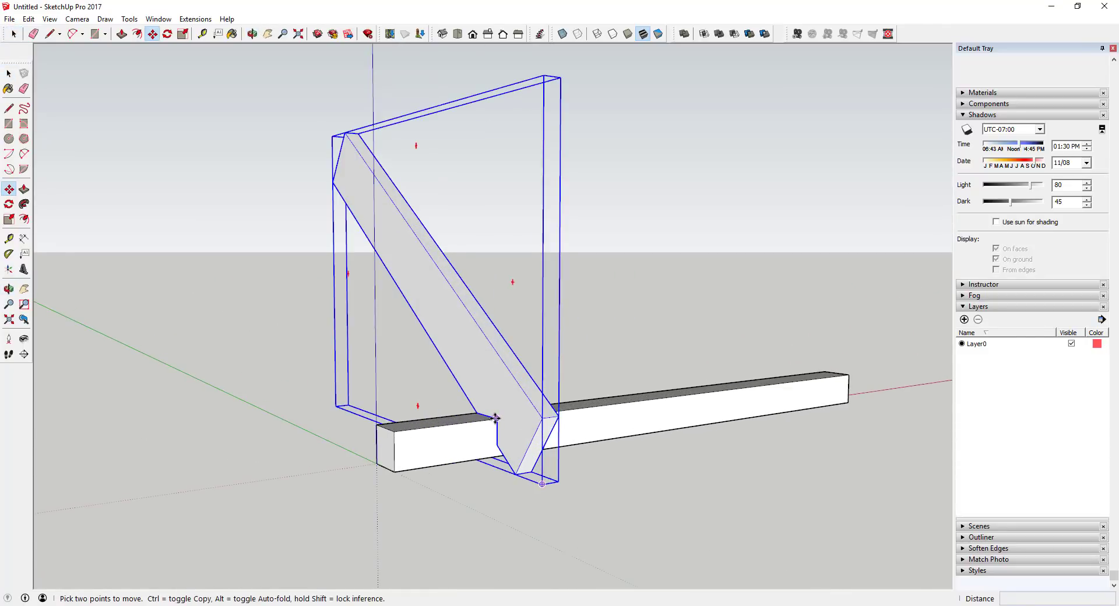
click(496, 418)
key(ctrl)
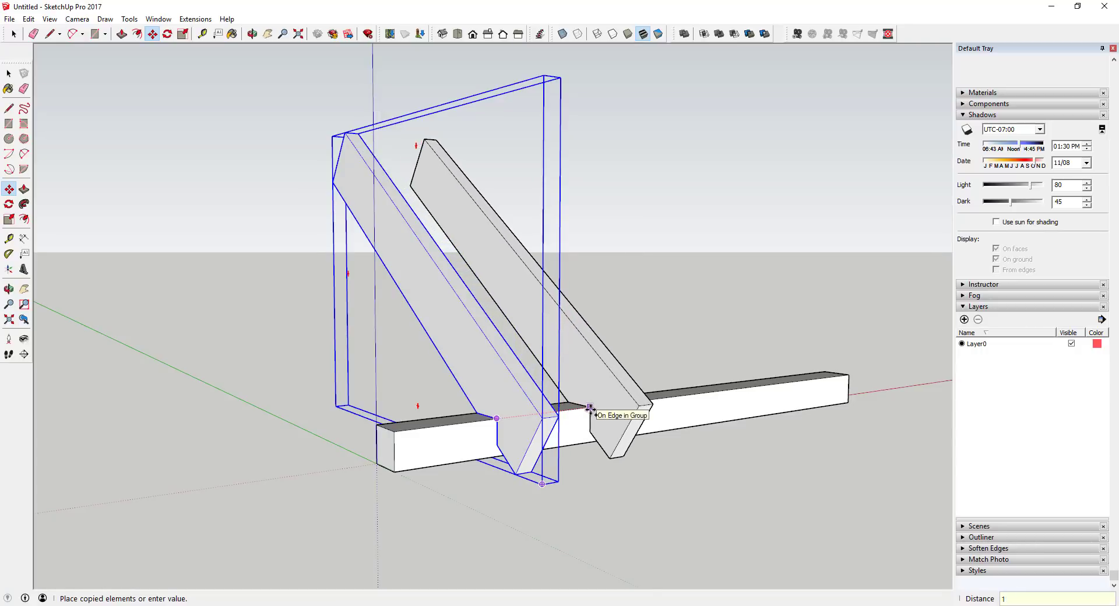
key(Return)
text(*)
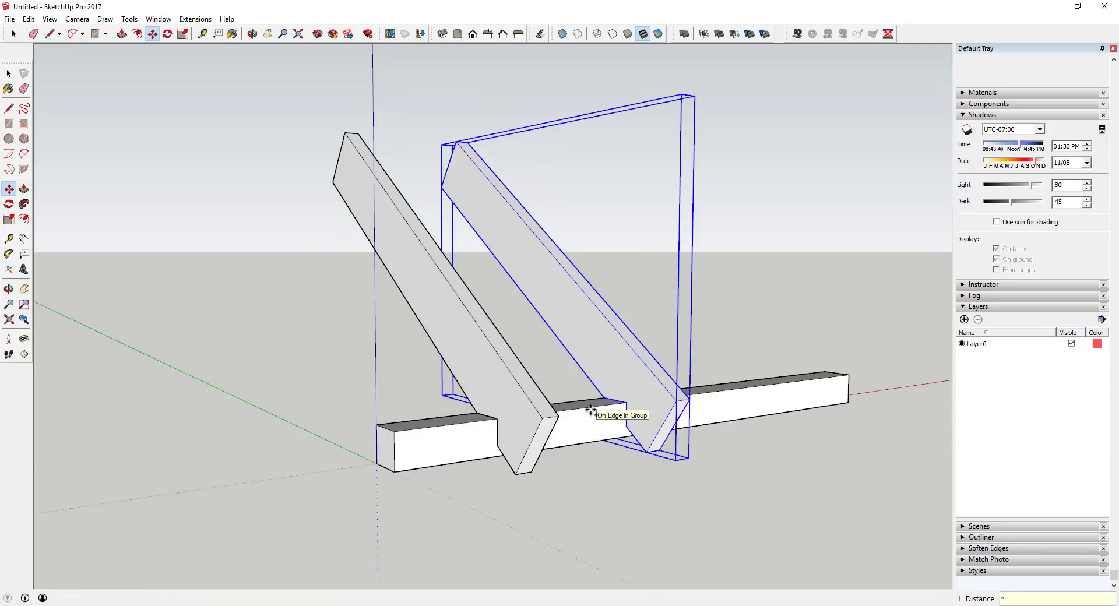
text(2)
key(Return)
key(space)
middle_drag(577, 311, 562, 400)
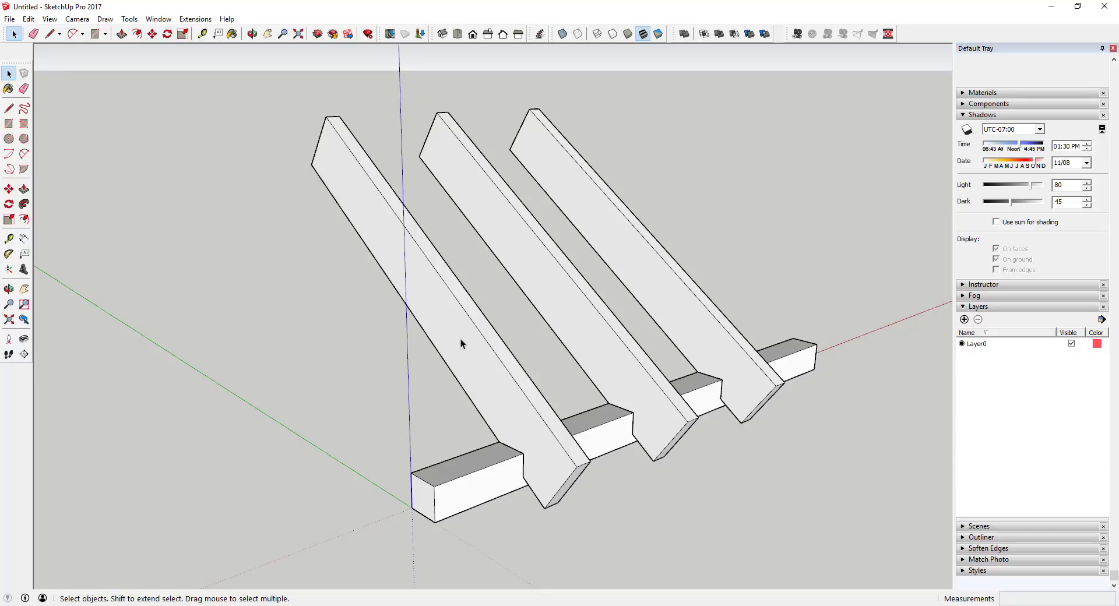
- Outline a small rectangular face across the upper edge of the first rafter with two perpendicular lines
middle_drag(610, 381, 446, 434)
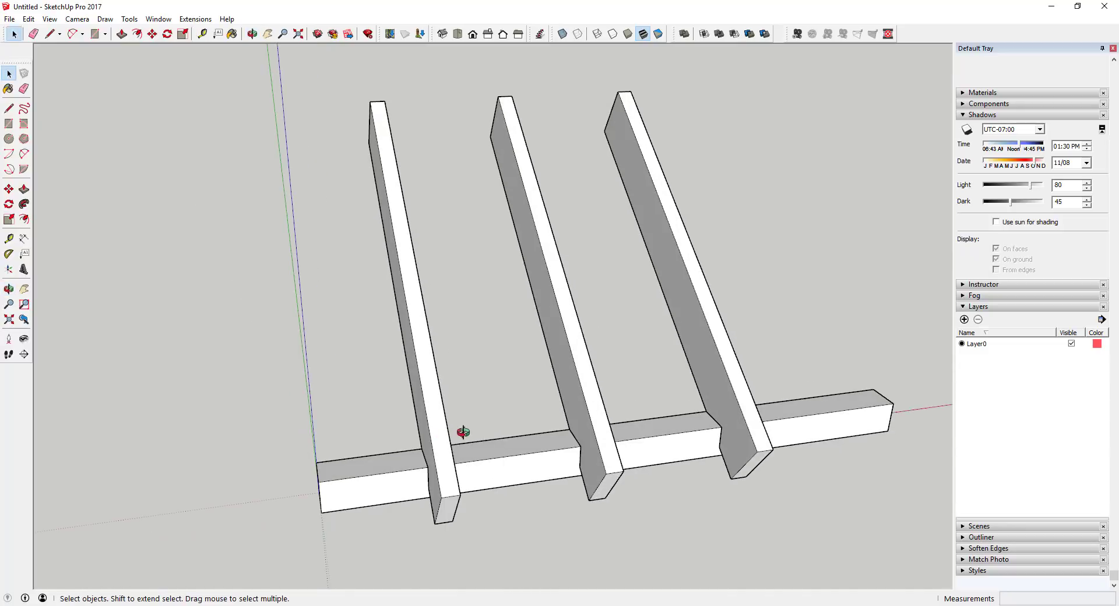
click(442, 417)
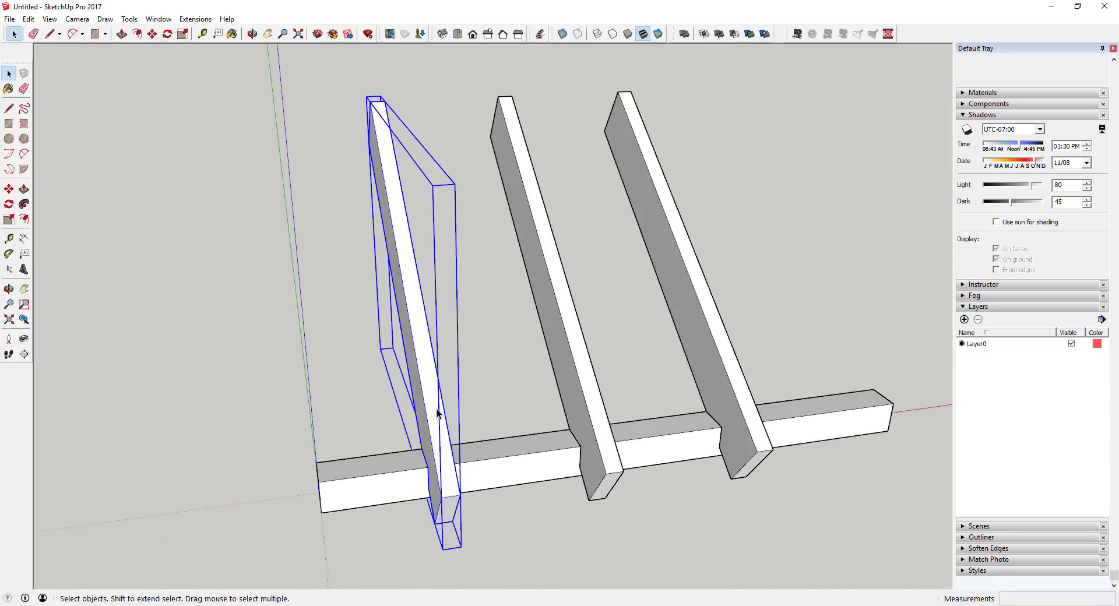
middle_drag(438, 412, 470, 390)
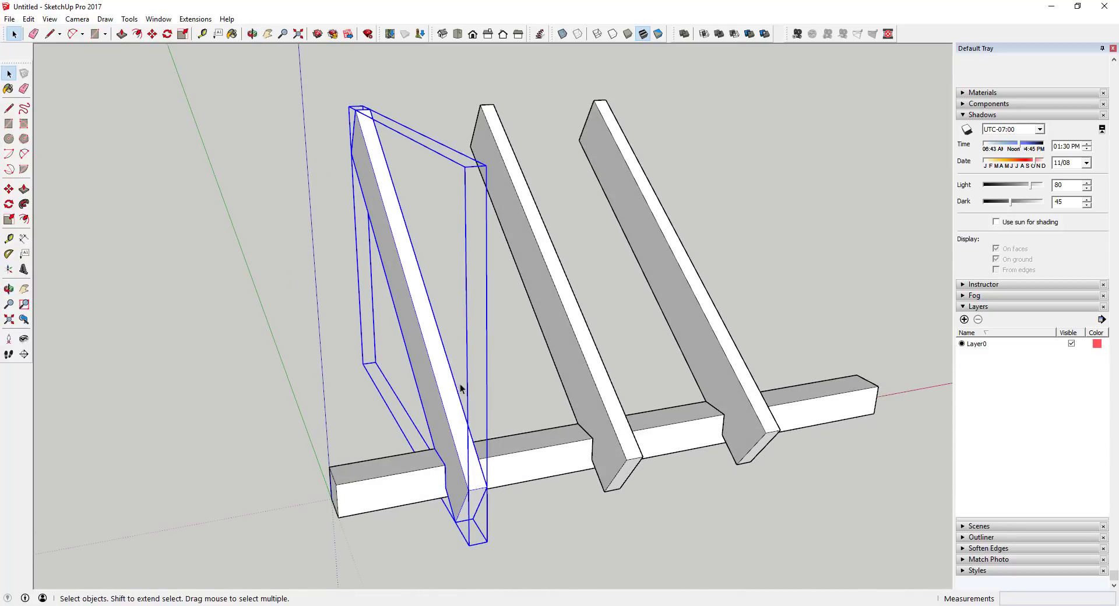
middle_drag(471, 395, 494, 400)
key(l)
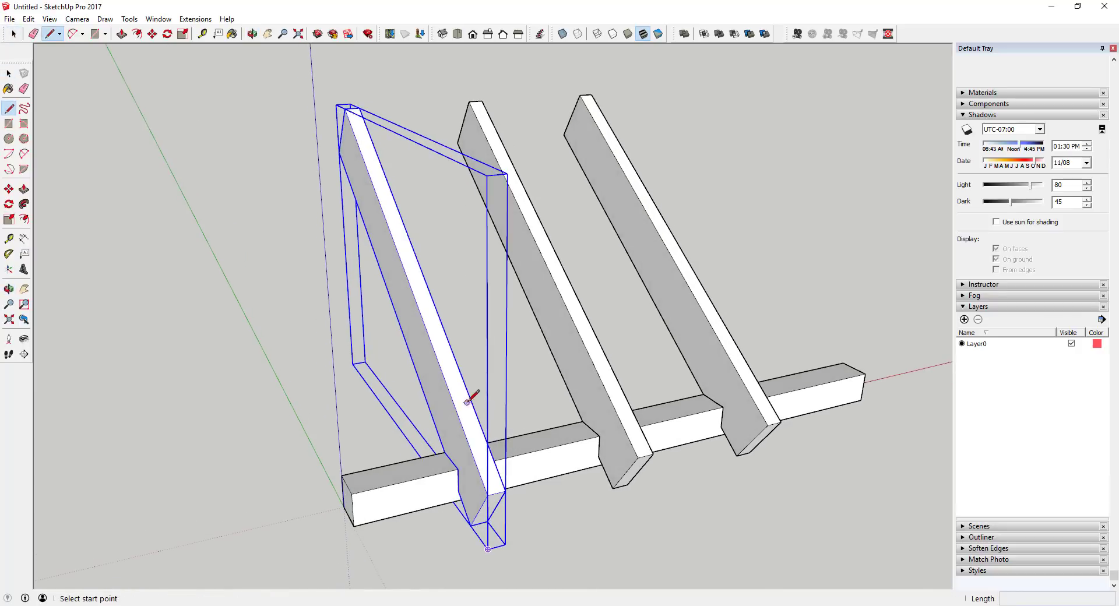
click(456, 409)
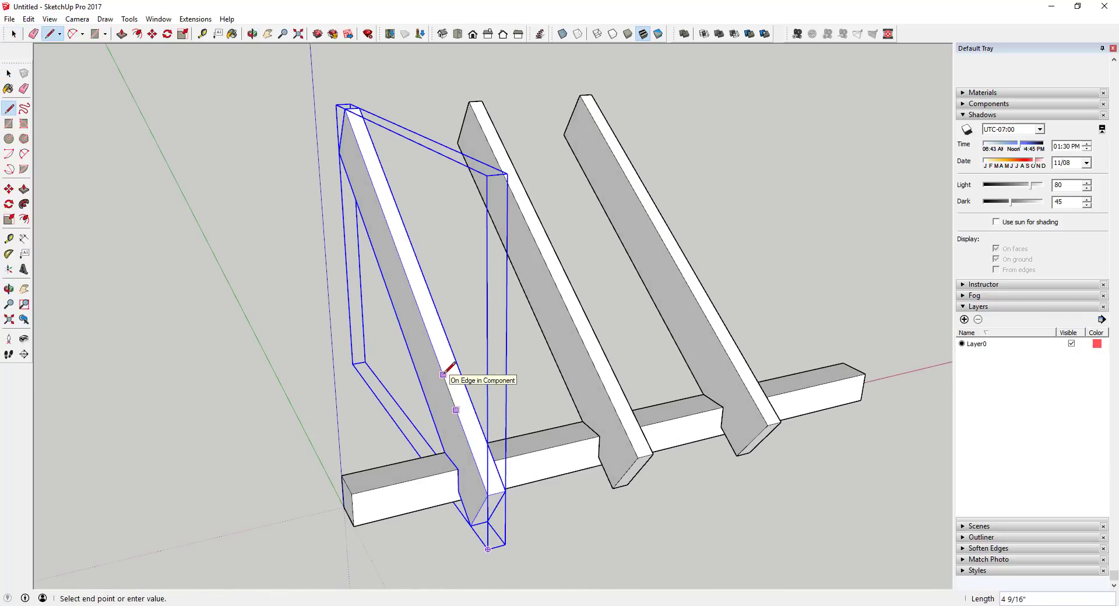
middle_drag(446, 372, 541, 304)
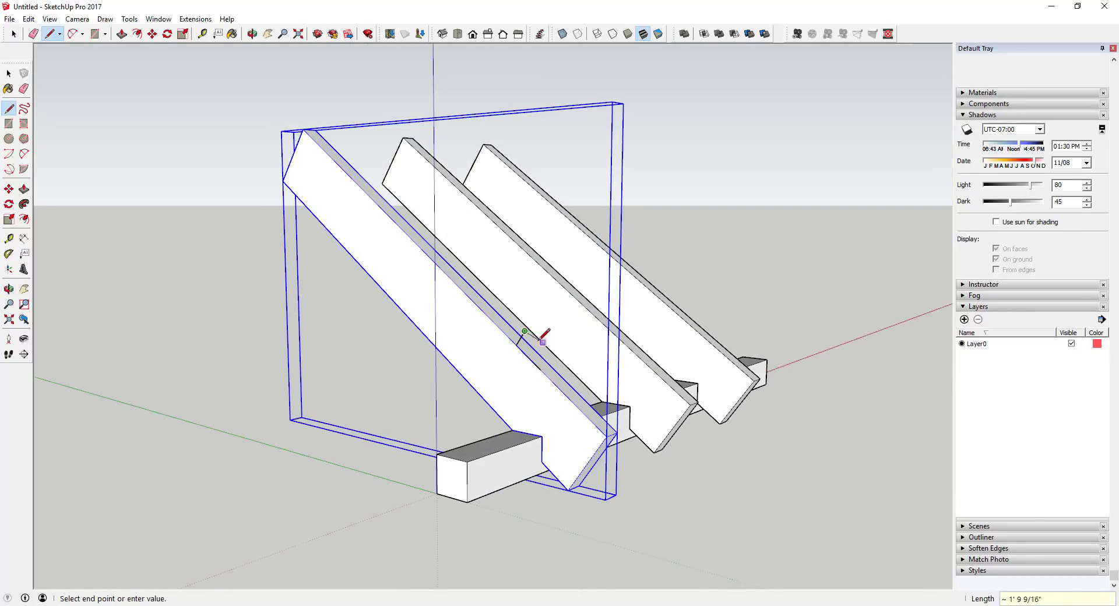
key(r)
click(525, 331)
key(space)
key(l)
click(541, 369)
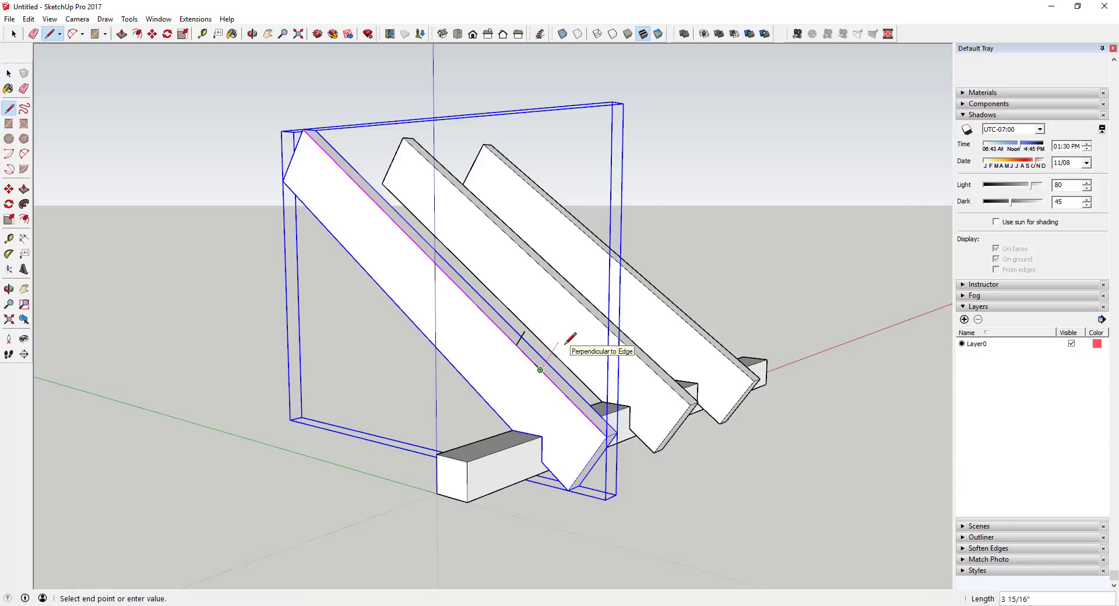
click(526, 331)
key(space)
- Push/Pull the outlined face into a solid plank running from past the first rafter across all the rafters
middle_drag(563, 360, 513, 371)
key(p)
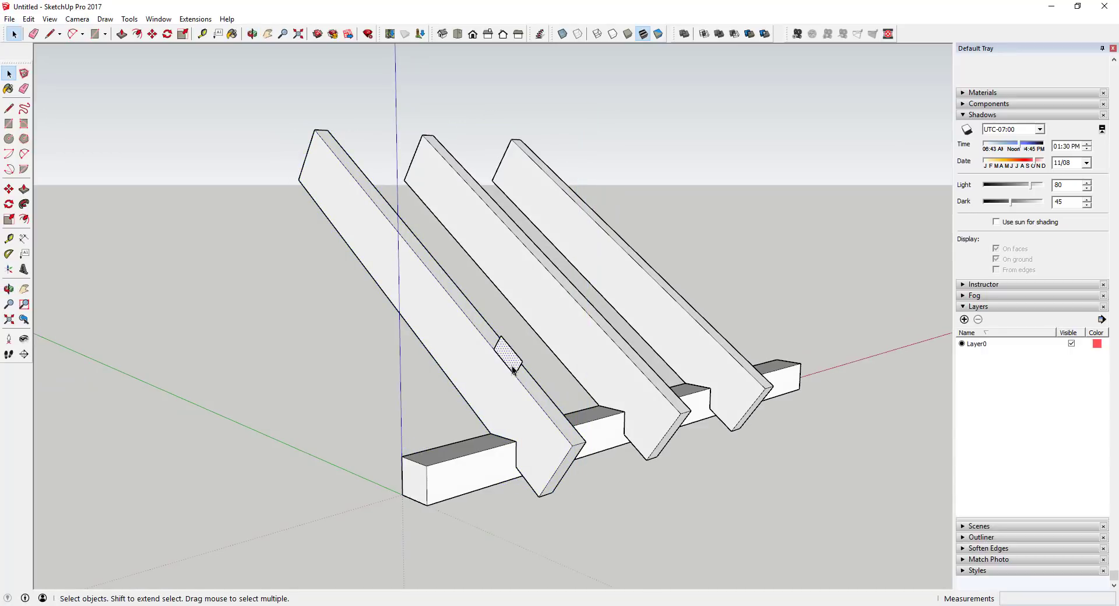
drag(513, 367, 432, 473)
key(space)
middle_drag(431, 473, 372, 350)
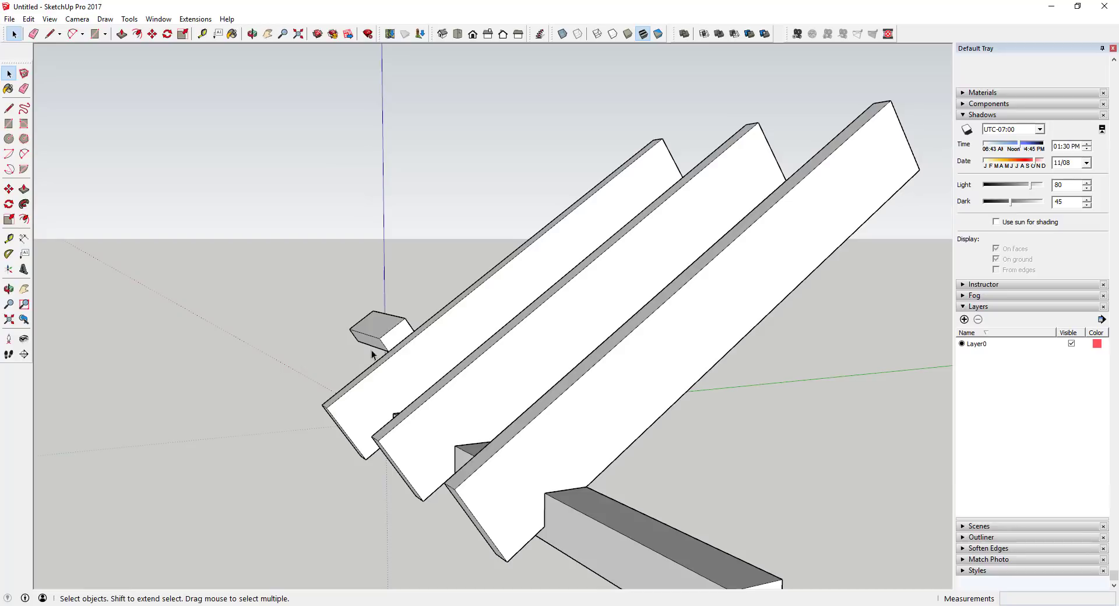
key(p)
key(space)
click(394, 341)
key(p)
drag(394, 341, 616, 493)
scroll(513, 420, down, 3)
- Push/Pull the broad face of the plank across the rafters to a thin board thickness
middle_drag(616, 492, 882, 403)
middle_drag(717, 405, 515, 382)
key(space)
scroll(516, 382, up, 2)
key(p)
key(space)
click(528, 376)
key(p)
click(527, 380)
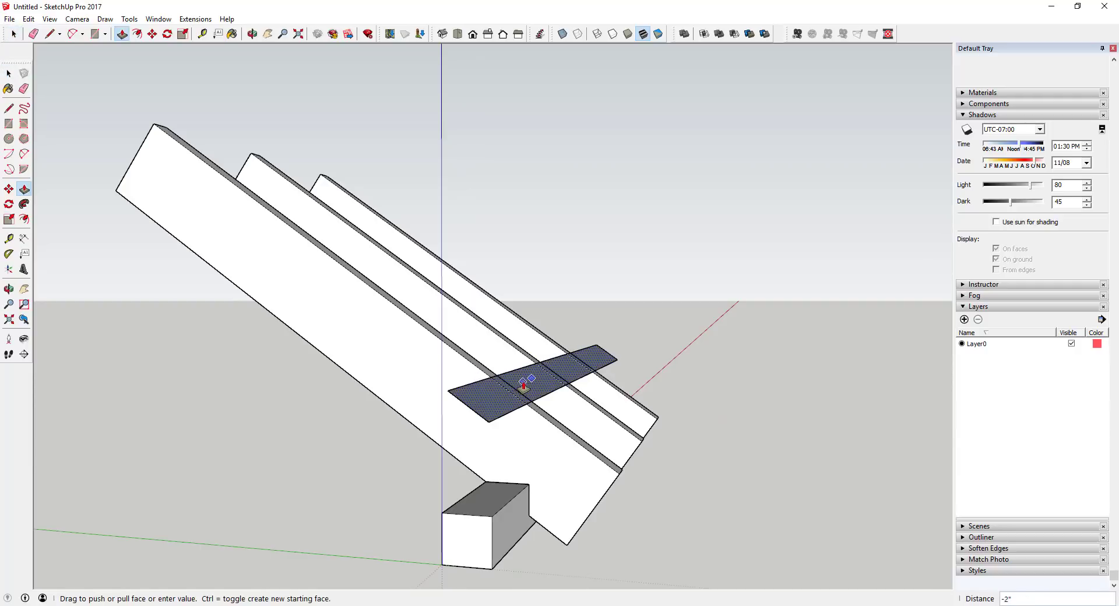
text(1)
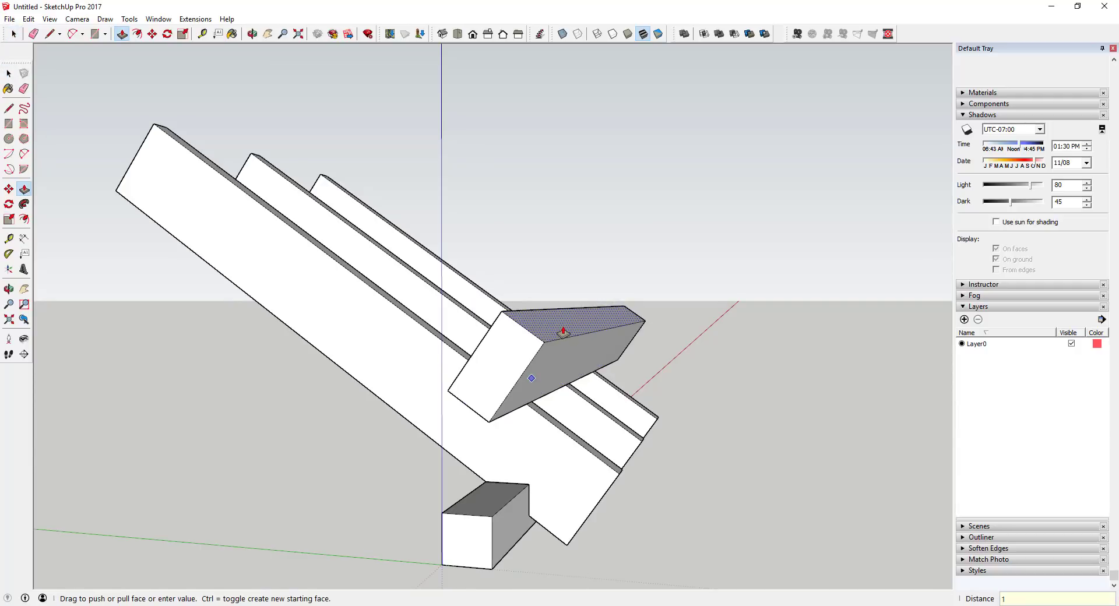
text(2)
key(Return)
key(space)
- Copy the end rafter 16 inches along the beam to add a fourth rafter
middle_drag(563, 387, 125, 414)
middle_drag(662, 419, 657, 478)
click(656, 478)
key(m)
click(665, 465)
key(ctrl)
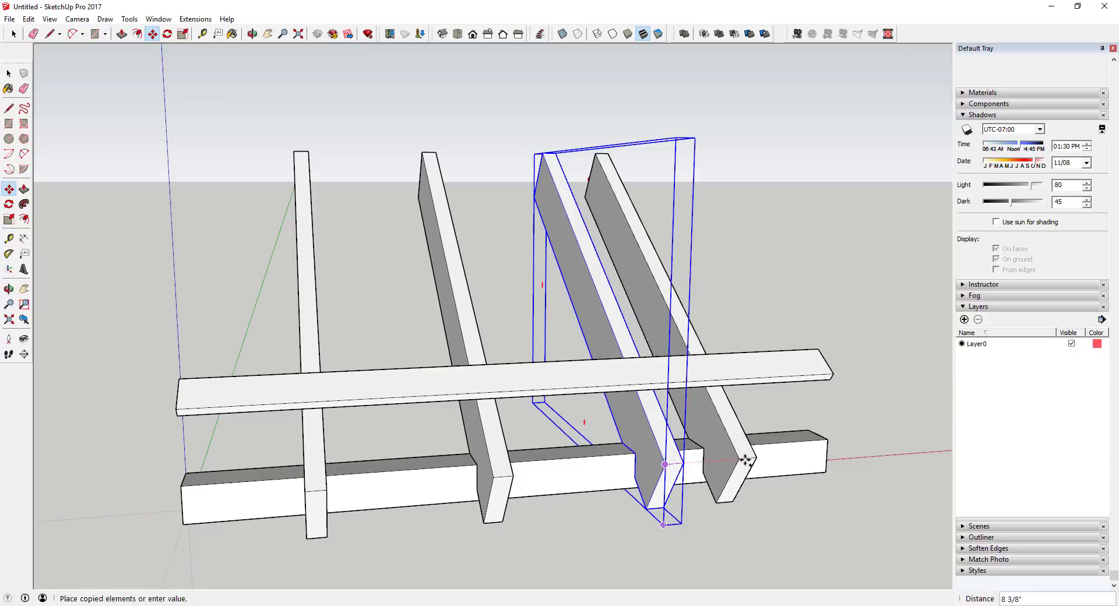
text(16)
key(Return)
- Select the plank's geometry across the rafters and make it a component named Nailers
middle_drag(837, 453, 676, 437)
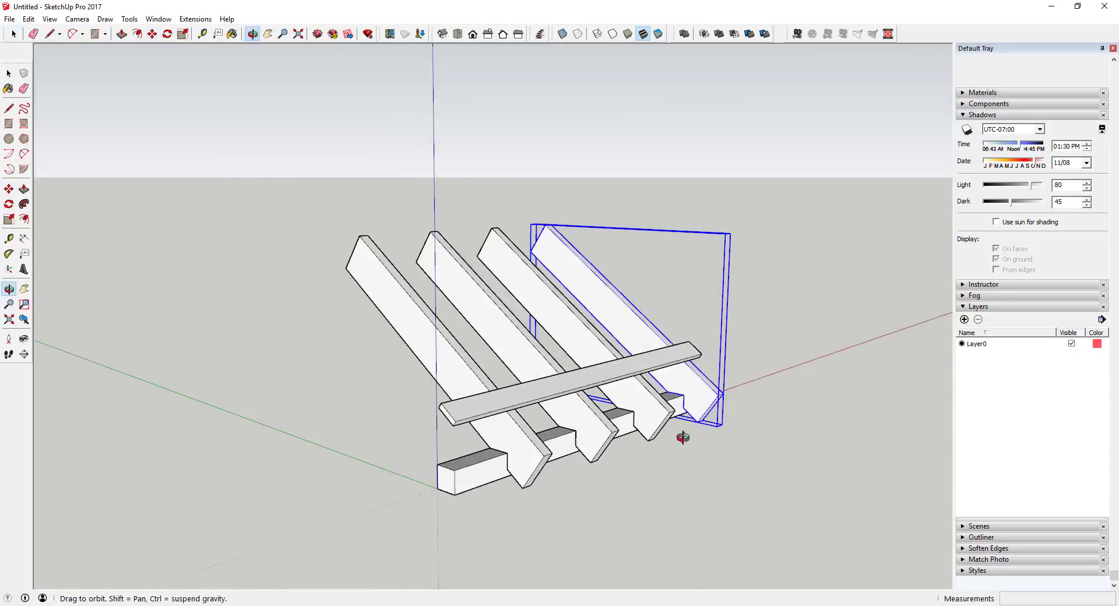
scroll(582, 365, up, 3)
click(439, 417)
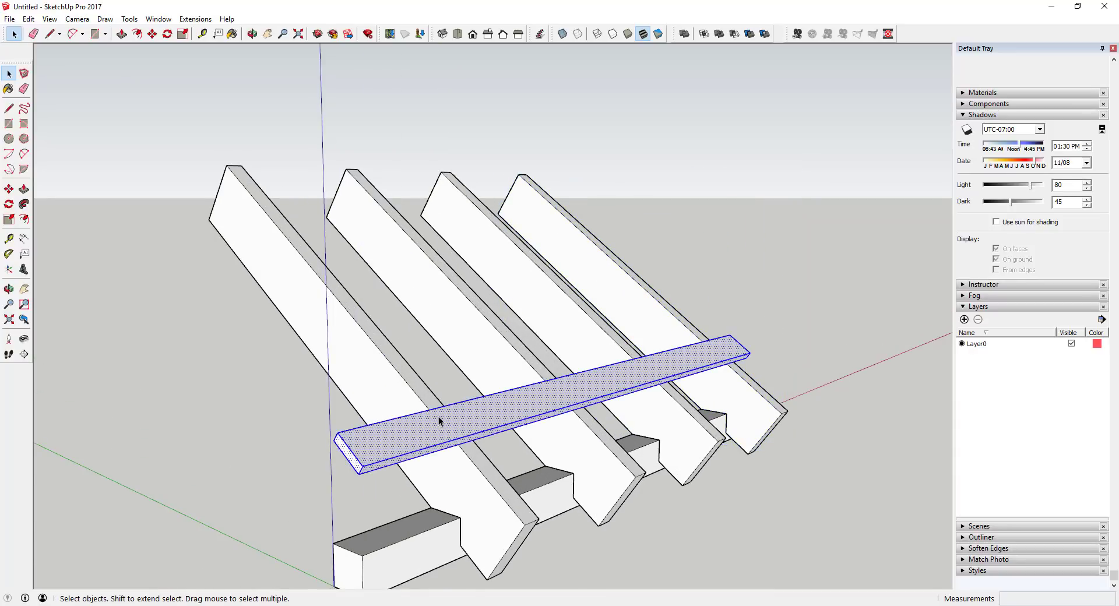
right_click(443, 421)
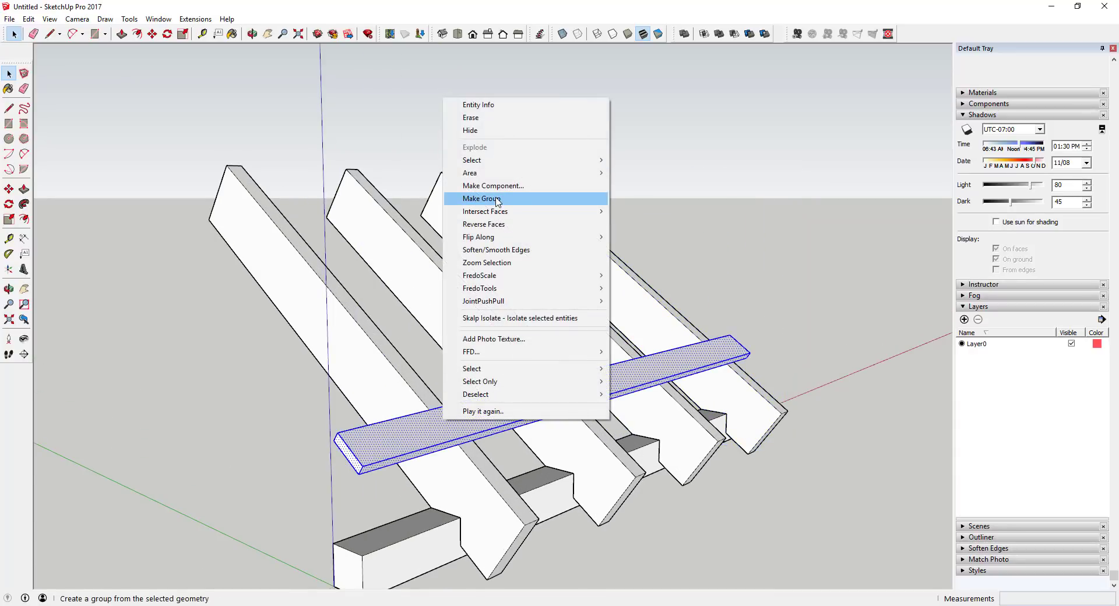
click(512, 190)
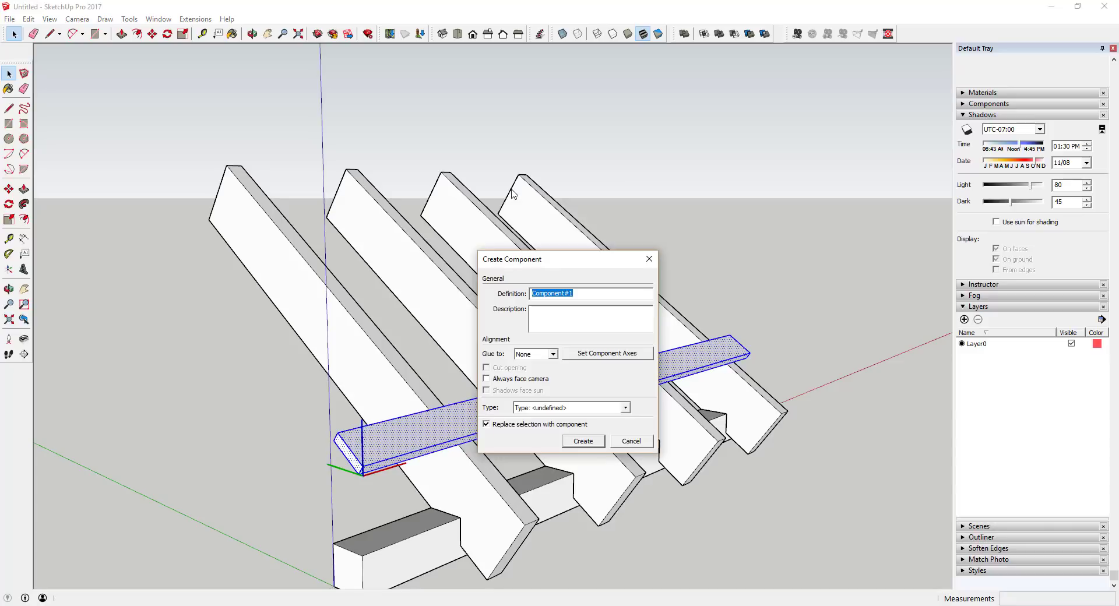
text(Nailers)
key(Return)
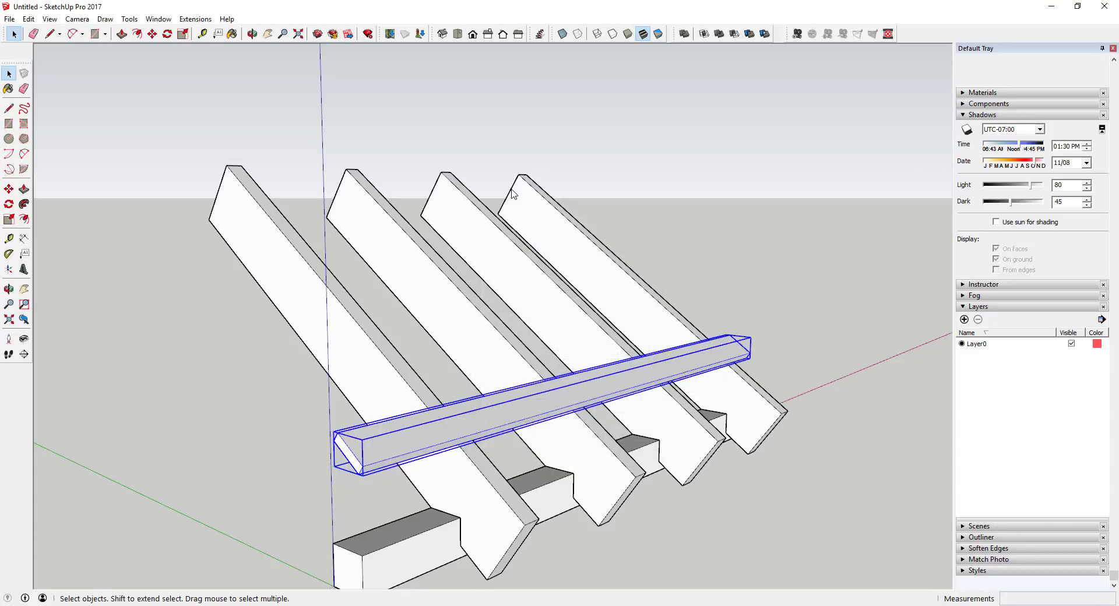
key(m)
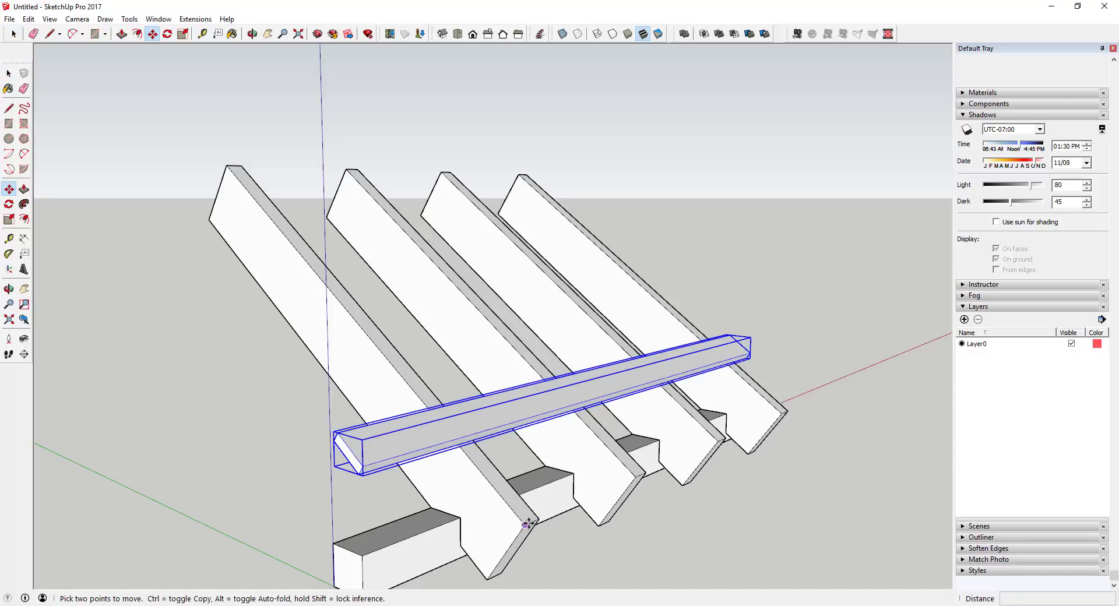
key(space)
key(m)
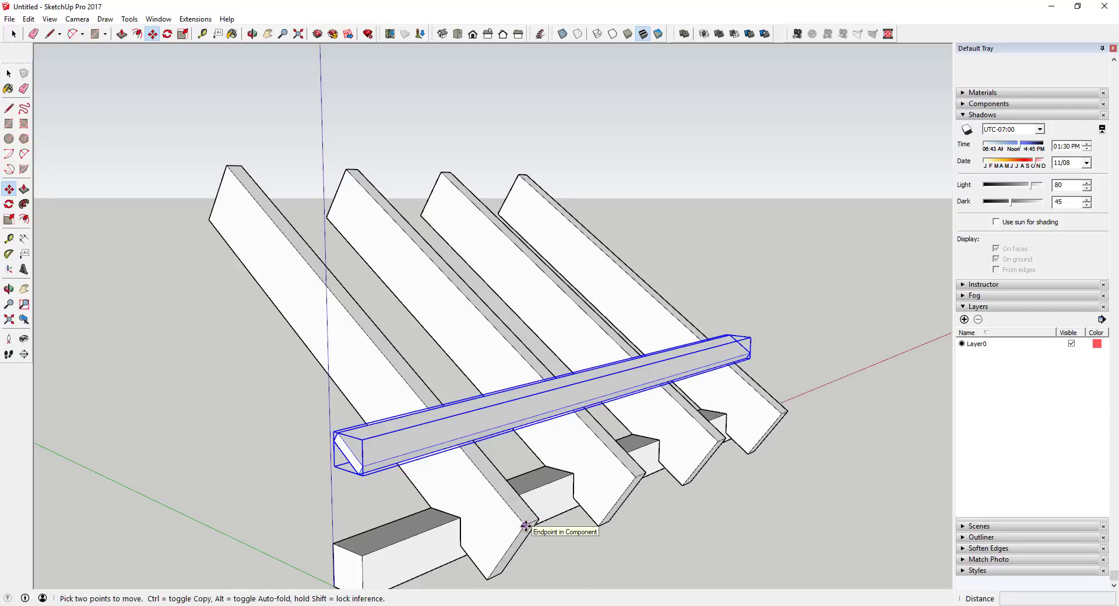
click(525, 526)
key(ctrl)
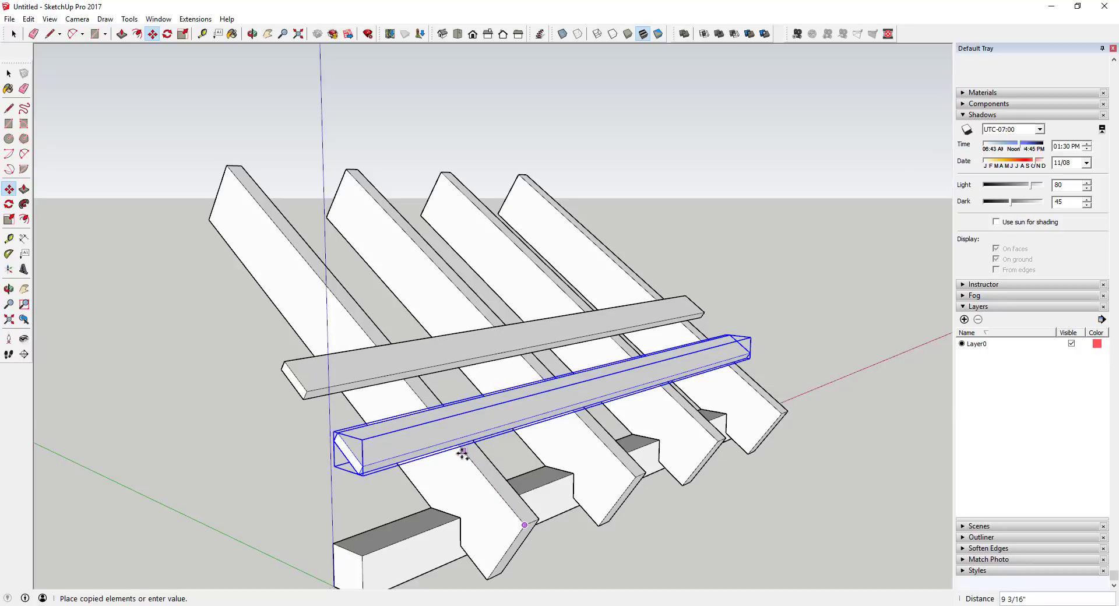
key(space)
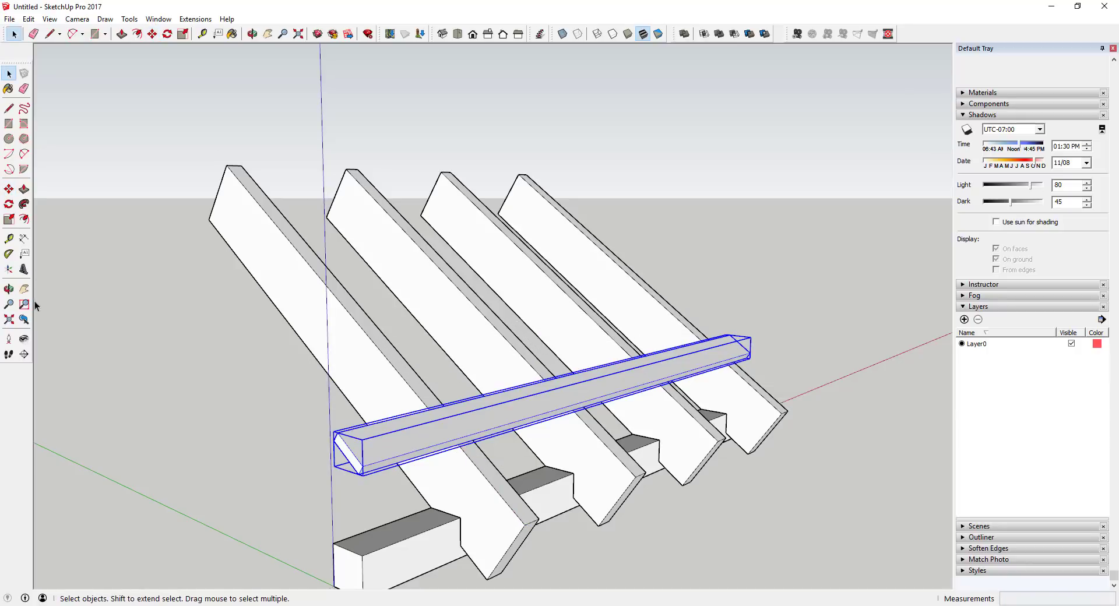
- Copy the Nailers component up the rafters' slope and array it into two copies spaced 18 inches apart
key(m)
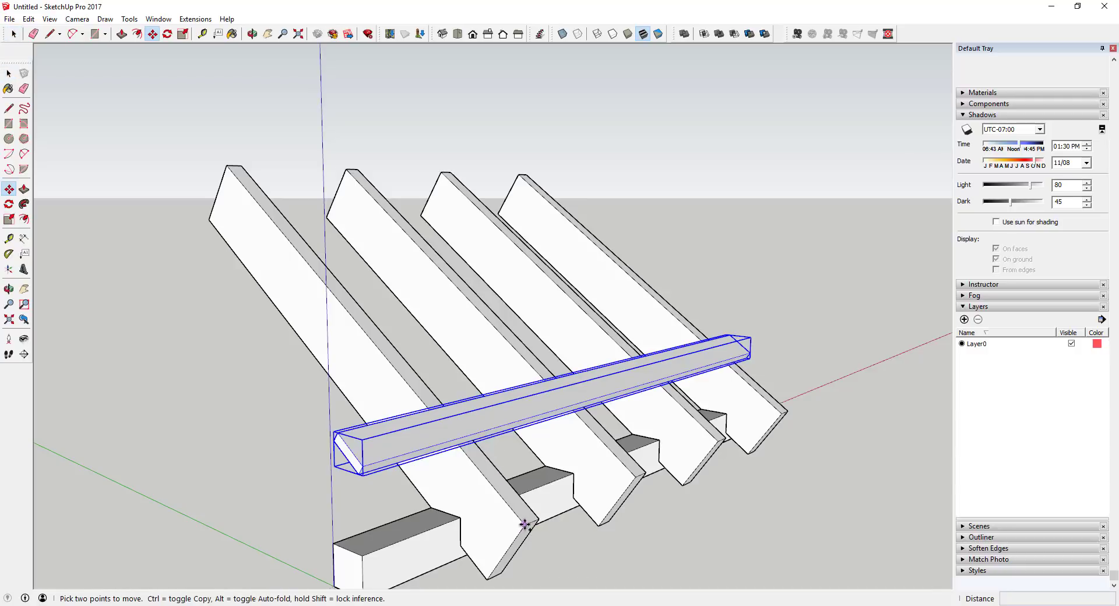
key(ctrl)
click(524, 525)
text(1)
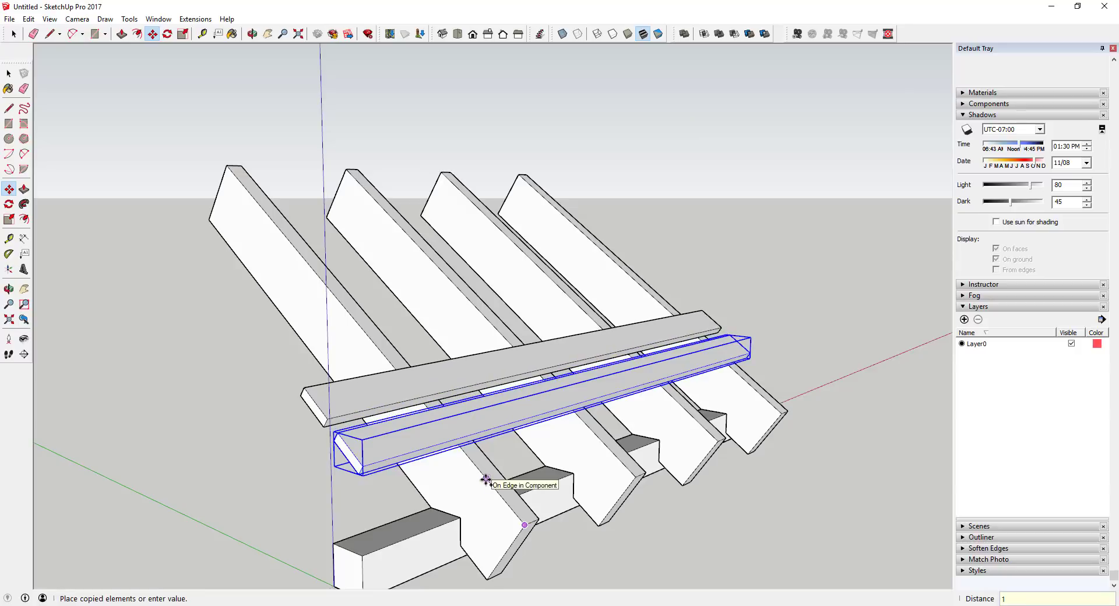
text(8)
key(Return)
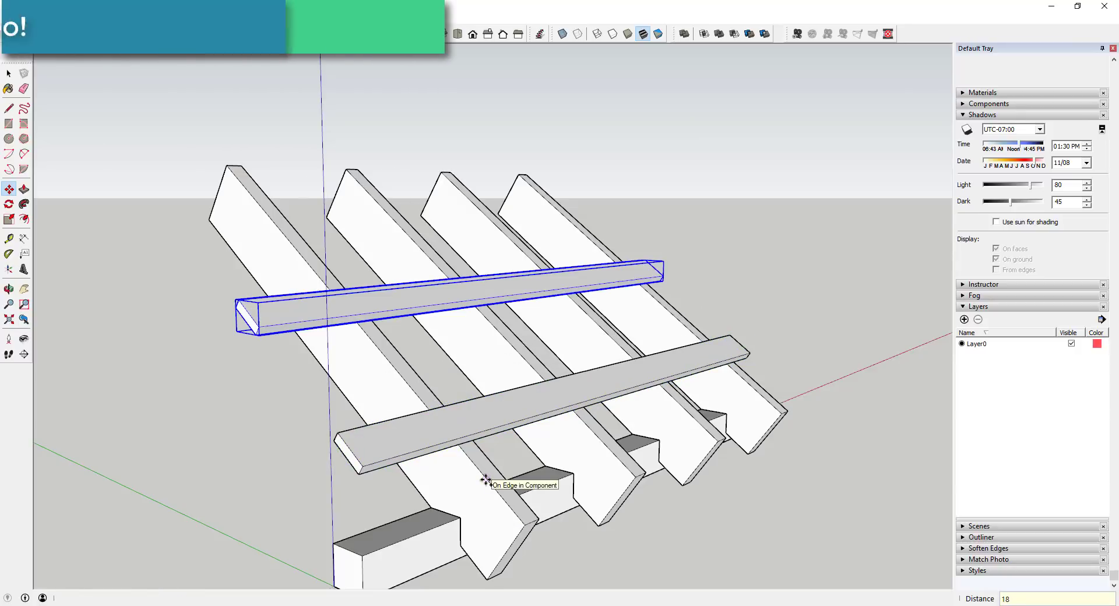
text(*2)
key(Return)
key(space)
middle_drag(495, 511, 362, 217)
mouse_move(390, 330)
middle_down()
mouse_move(352, 310)
mouse_move(423, 302)
mouse_move(379, 344)
middle_up()
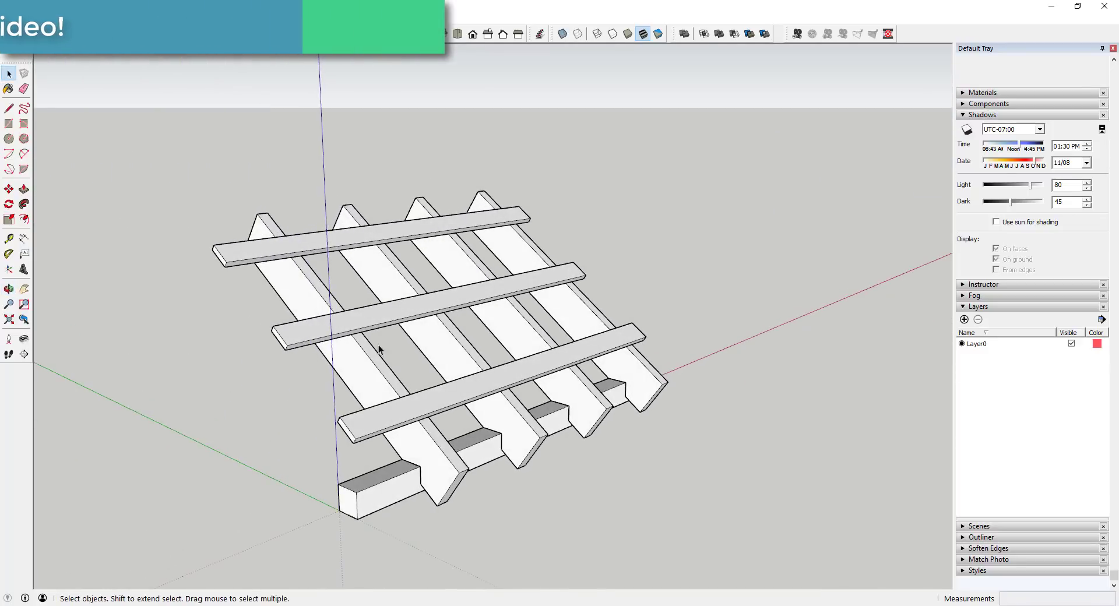
- Select all four rafters and combine them into one group
click(446, 387)
click(376, 377)
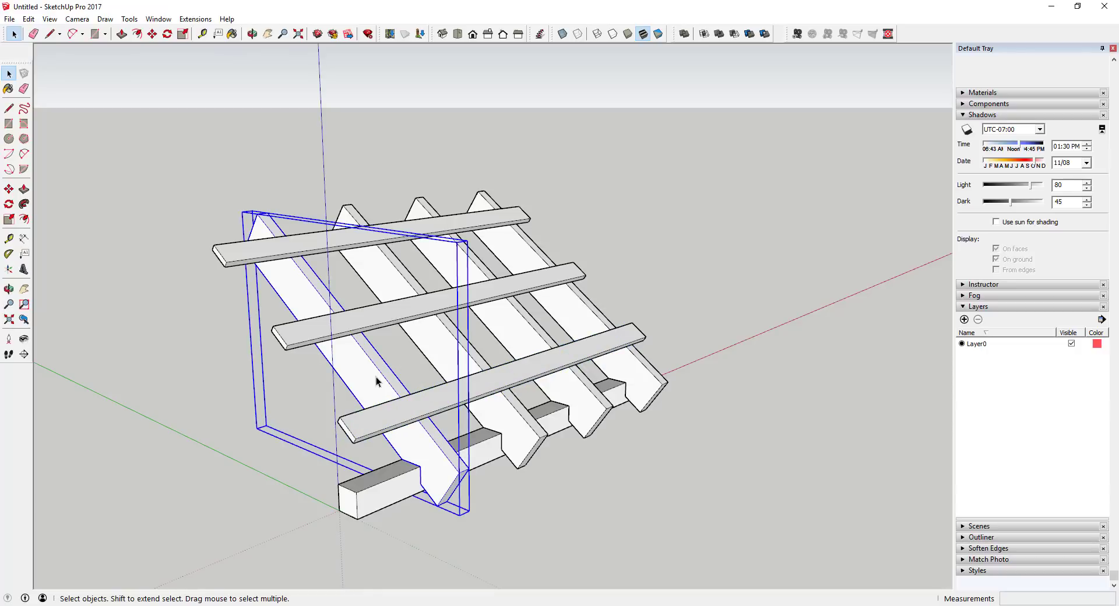
ctrl+click(443, 351)
ctrl+click(577, 323)
shift+click(577, 313)
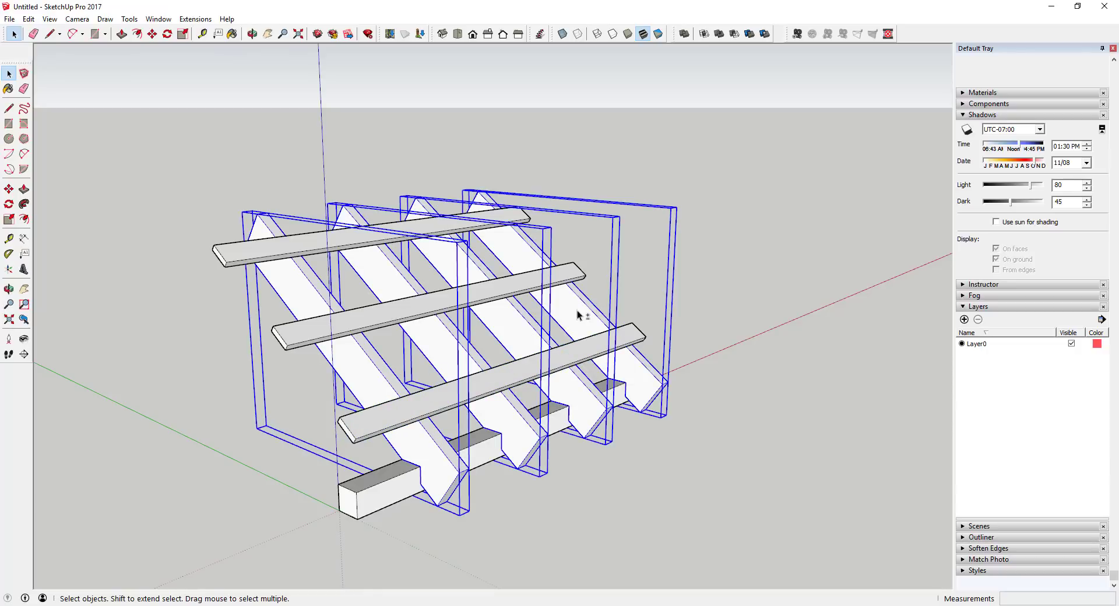
right_click(577, 310)
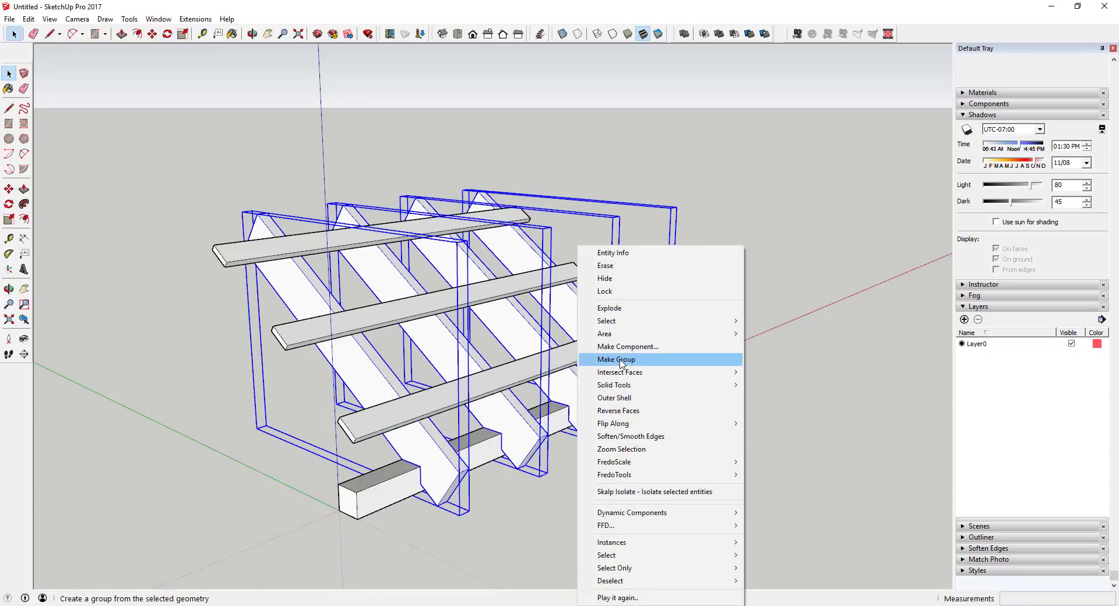
click(586, 347)
- Rename the group containing the four rafters as Rafters in the model's object hierarchy
click(964, 538)
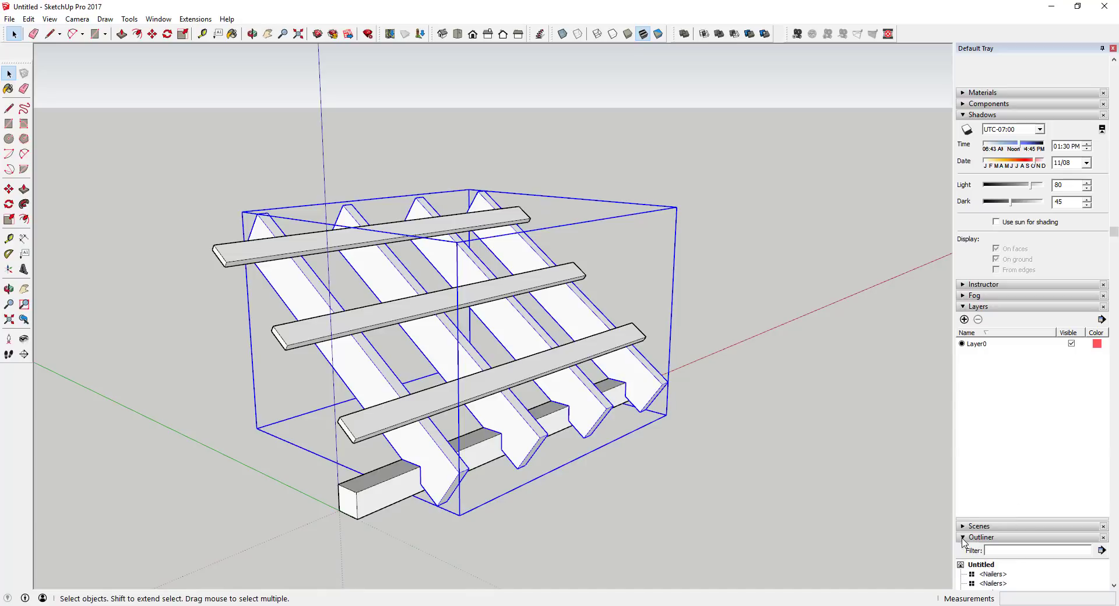
click(967, 307)
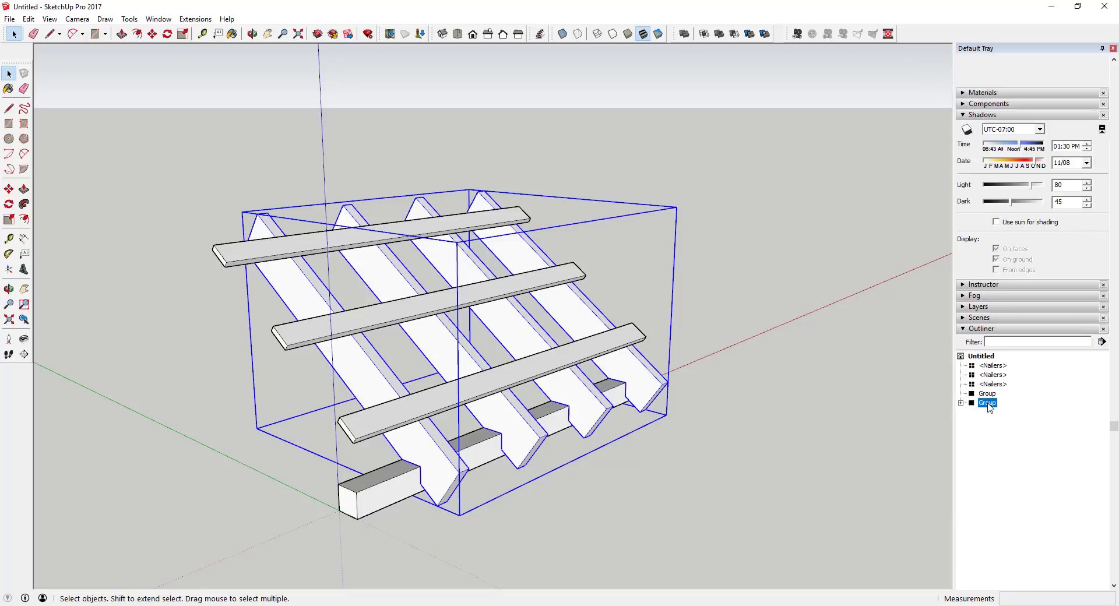
right_click(989, 404)
click(993, 397)
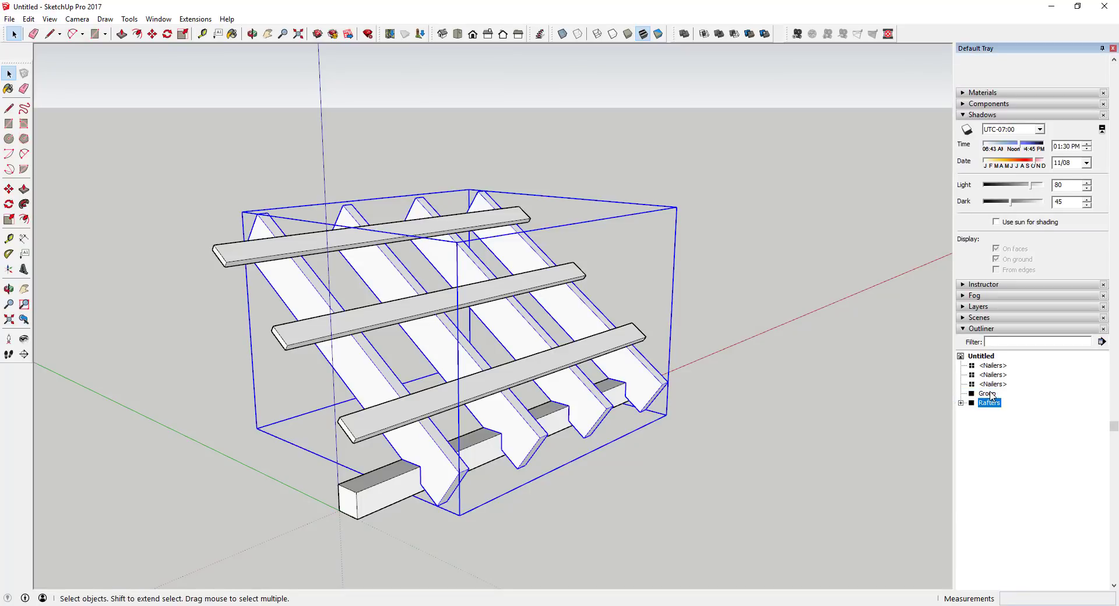
- Rename the beam's group as 4 x 4 in the model's object hierarchy
click(989, 394)
right_click(982, 397)
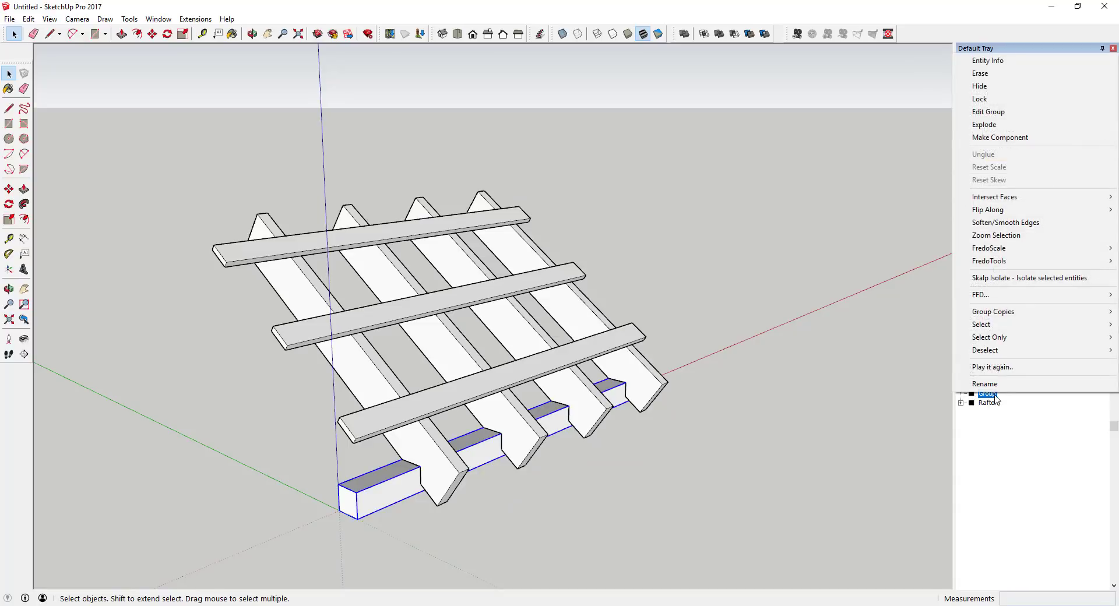
click(996, 383)
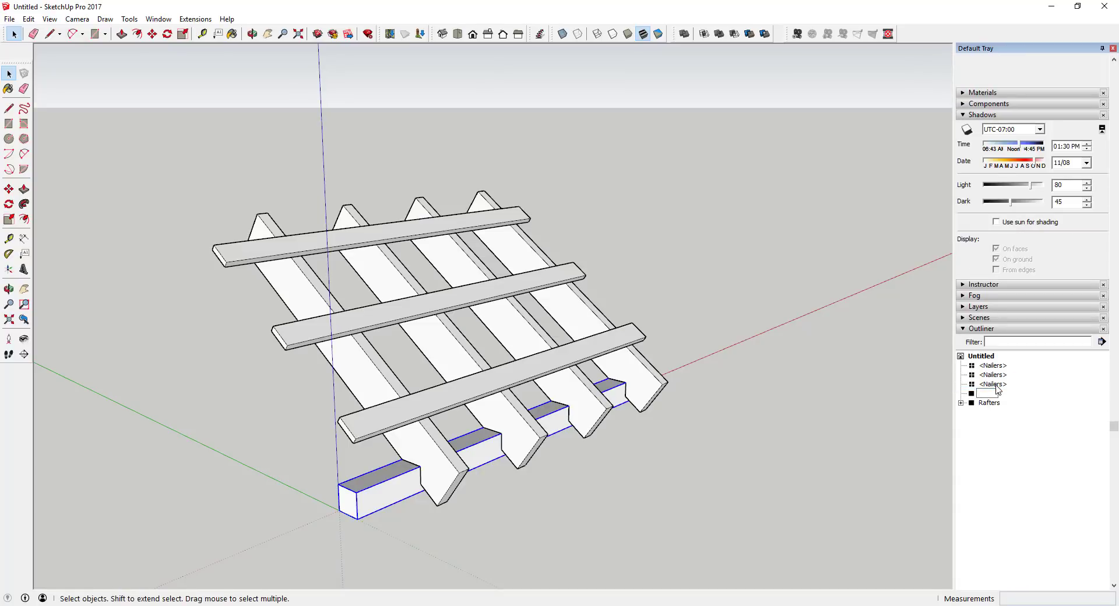
text(4 x 4)
key(Return)
- Select all three nailer planks and combine them into one group
click(478, 382)
shift+click(413, 303)
shift+click(366, 234)
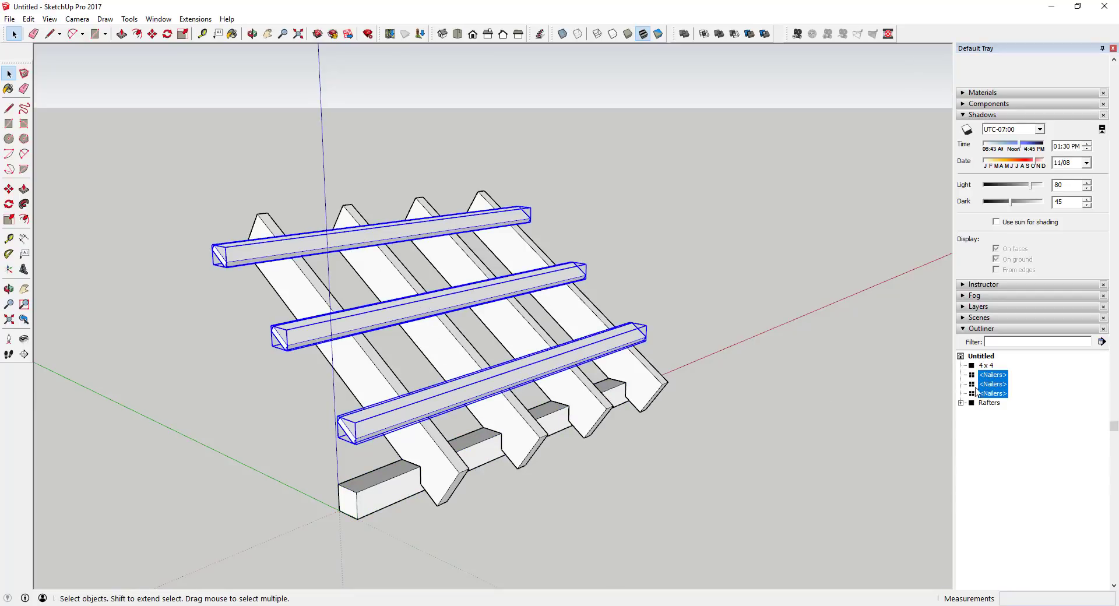
right_click(995, 379)
click(1000, 140)
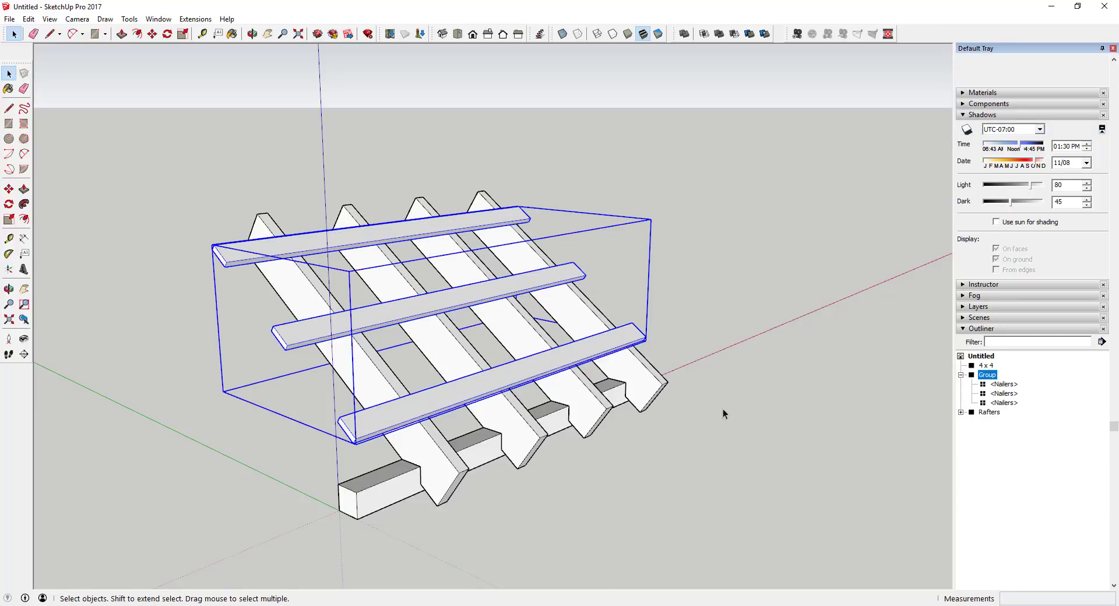
- Rename the group containing the three planks as Nailers and clear the selection
right_click(999, 378)
click(1000, 369)
click(795, 424)
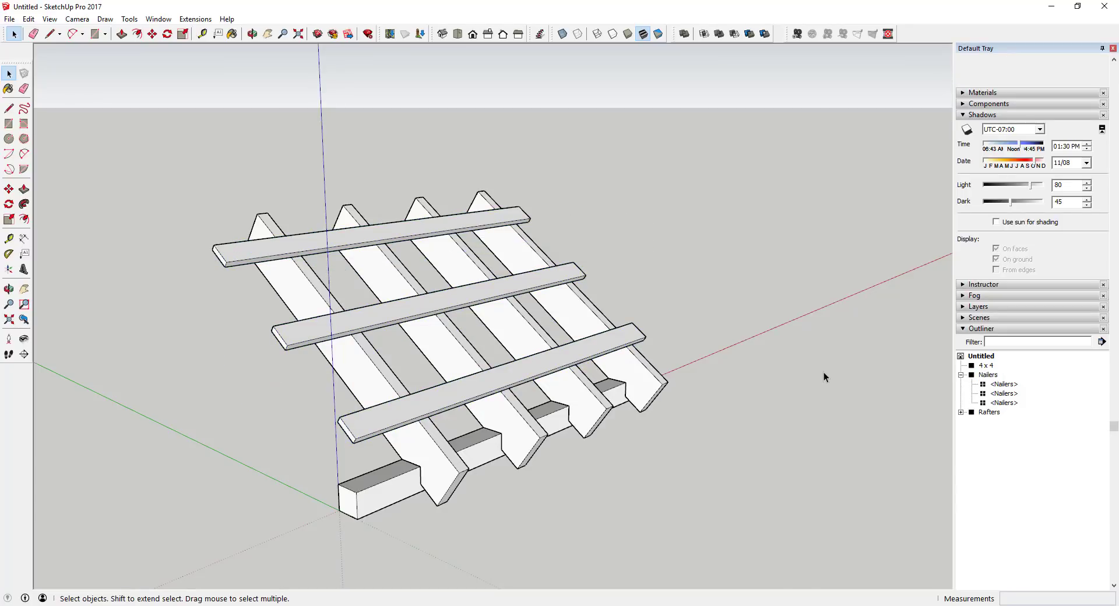
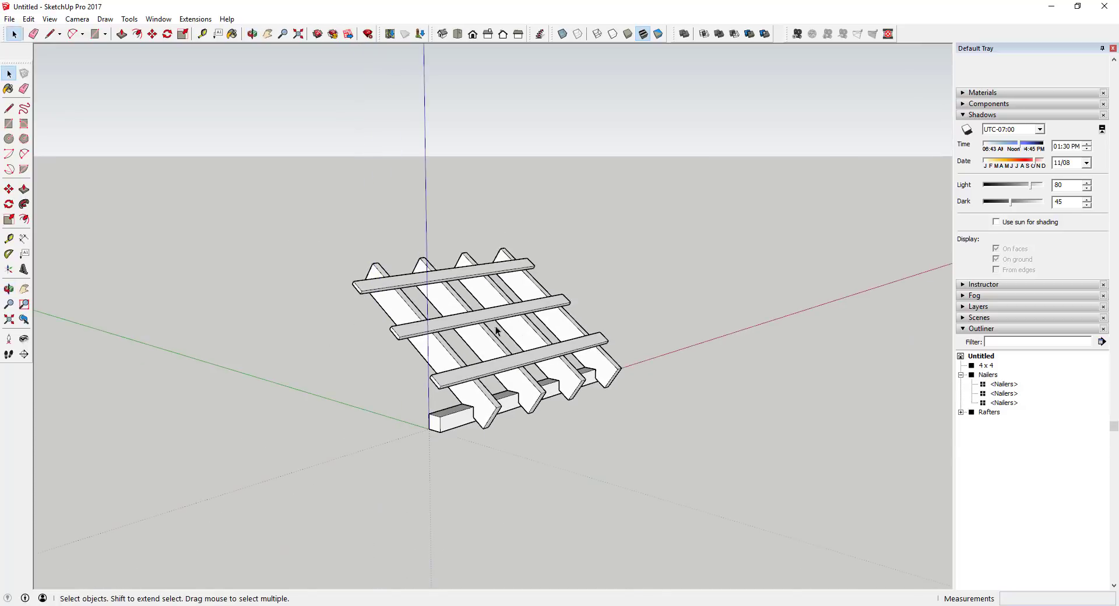
scroll(539, 376, up, 5)
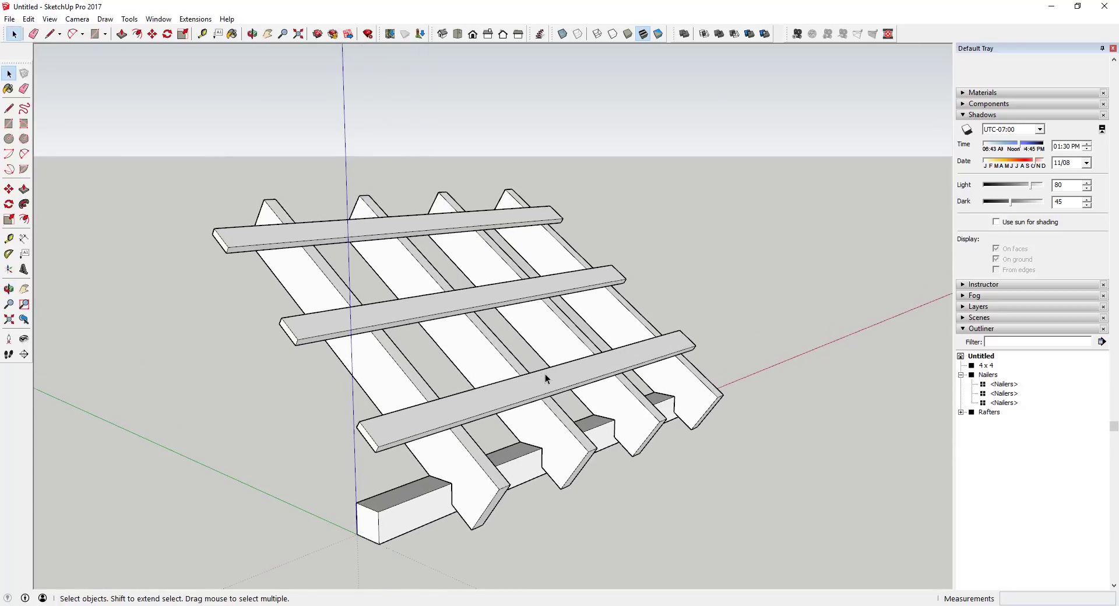
middle_drag(558, 382, 595, 383)
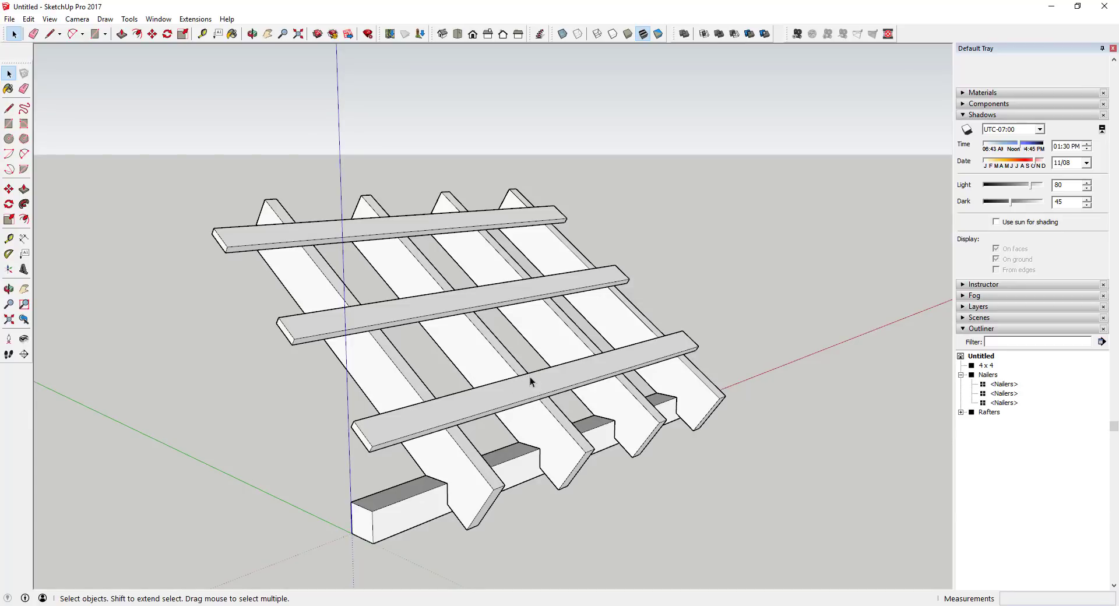
middle_drag(530, 377, 396, 346)
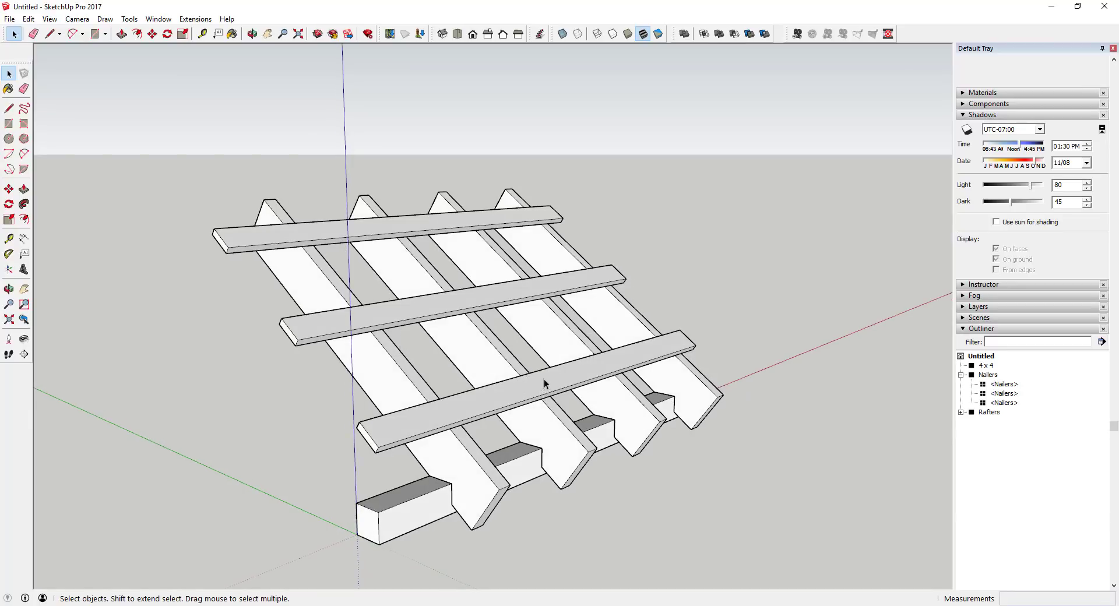
middle_drag(575, 365, 525, 365)
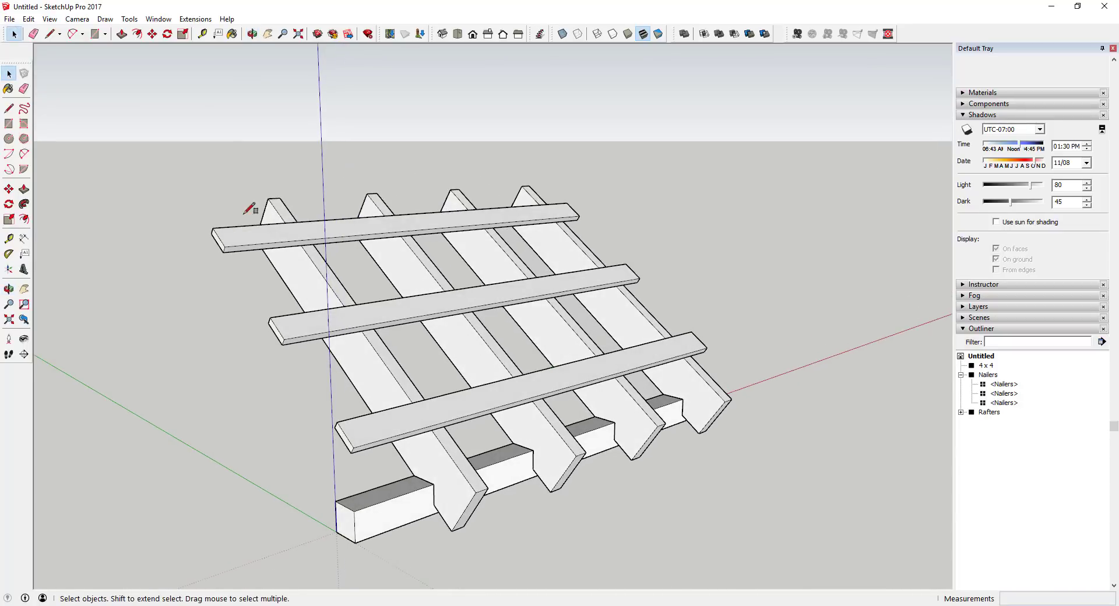
key(r)
click(213, 227)
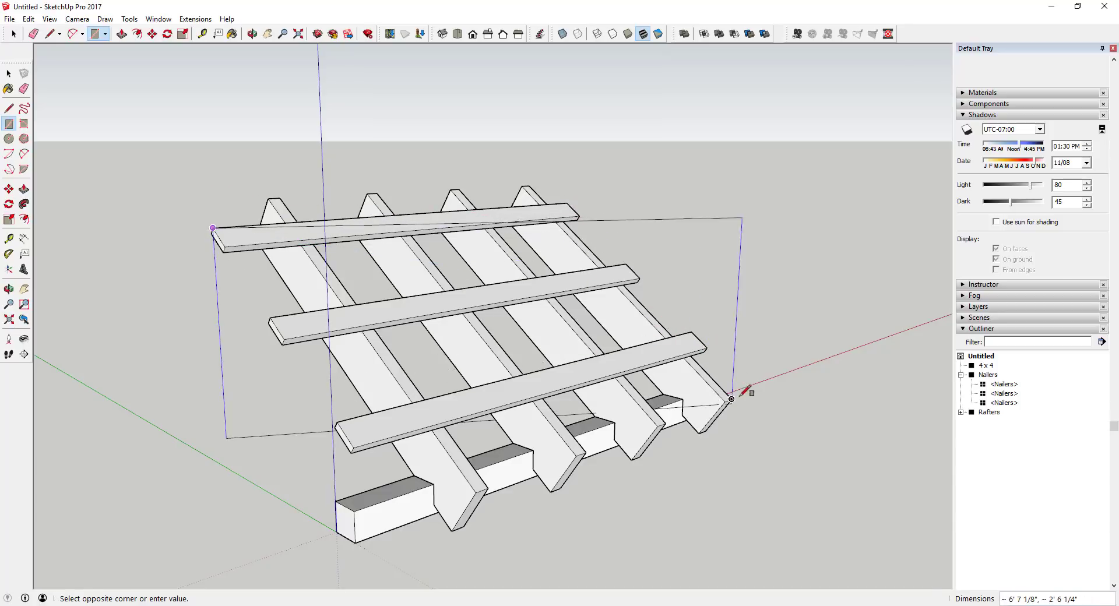
key(space)
- Draw a closed outline through the outer corners of the highest and lowest nailers to form a sloped face over all three
key(l)
click(213, 228)
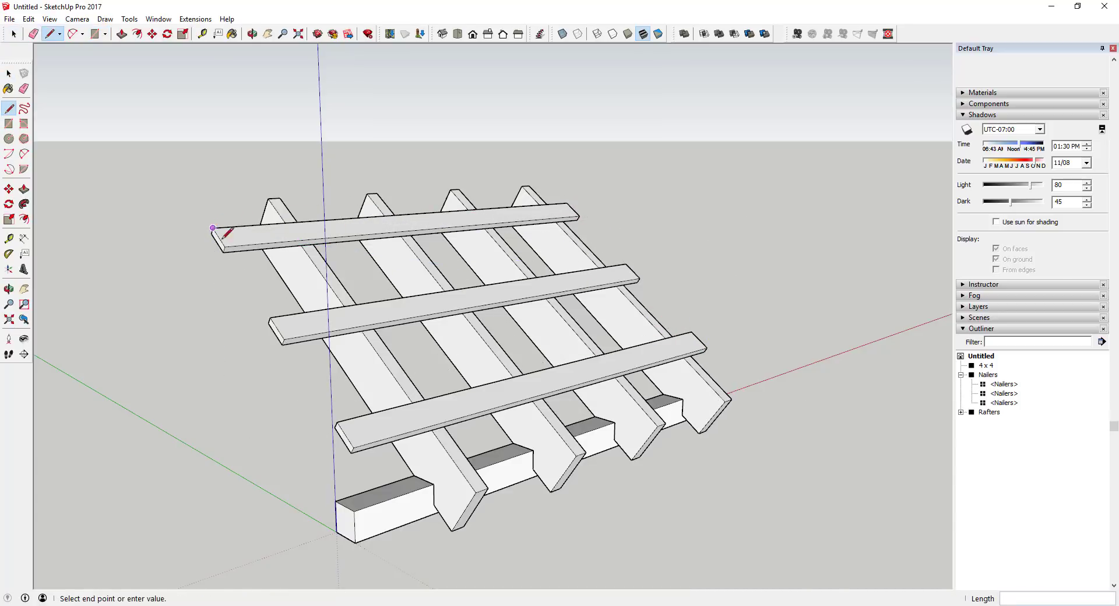
click(354, 447)
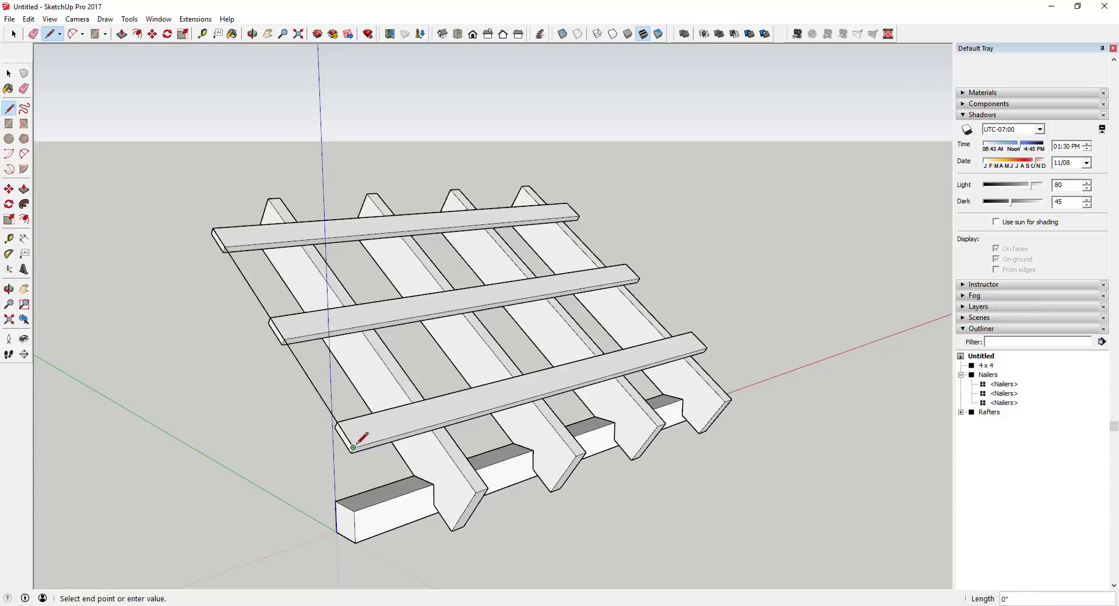
click(706, 348)
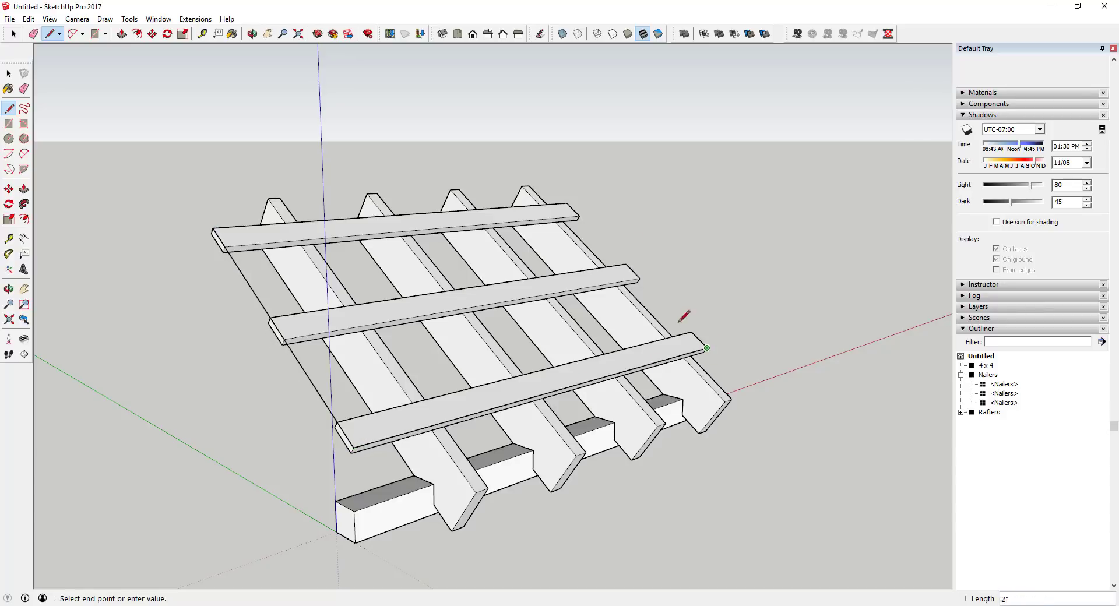
click(567, 203)
click(214, 228)
key(space)
click(334, 258)
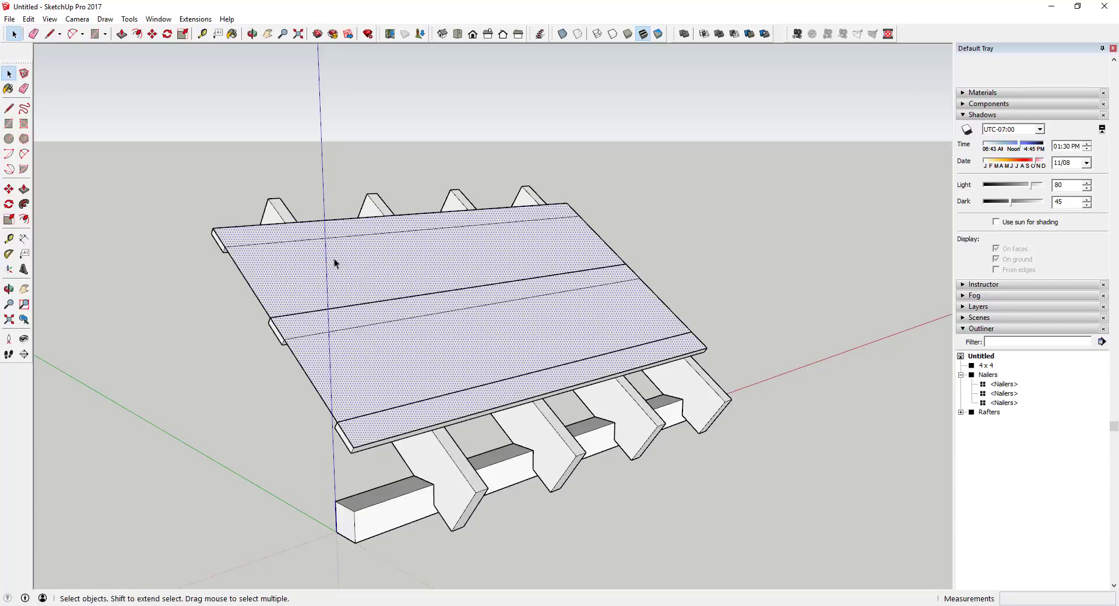
middle_drag(337, 275, 387, 289)
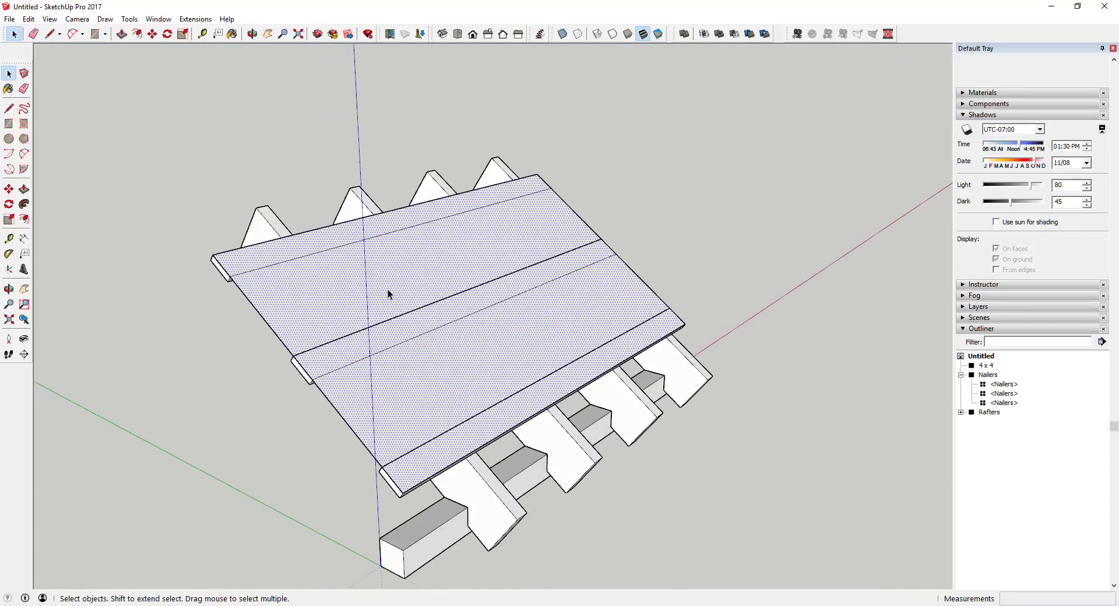
click(226, 252)
key(m)
click(225, 251)
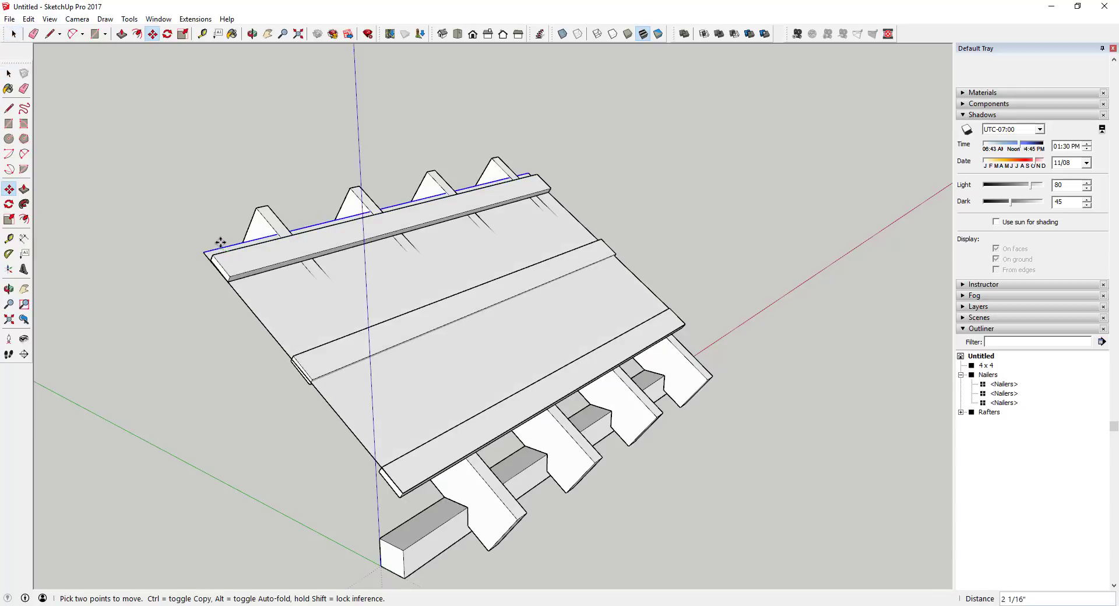
key(space)
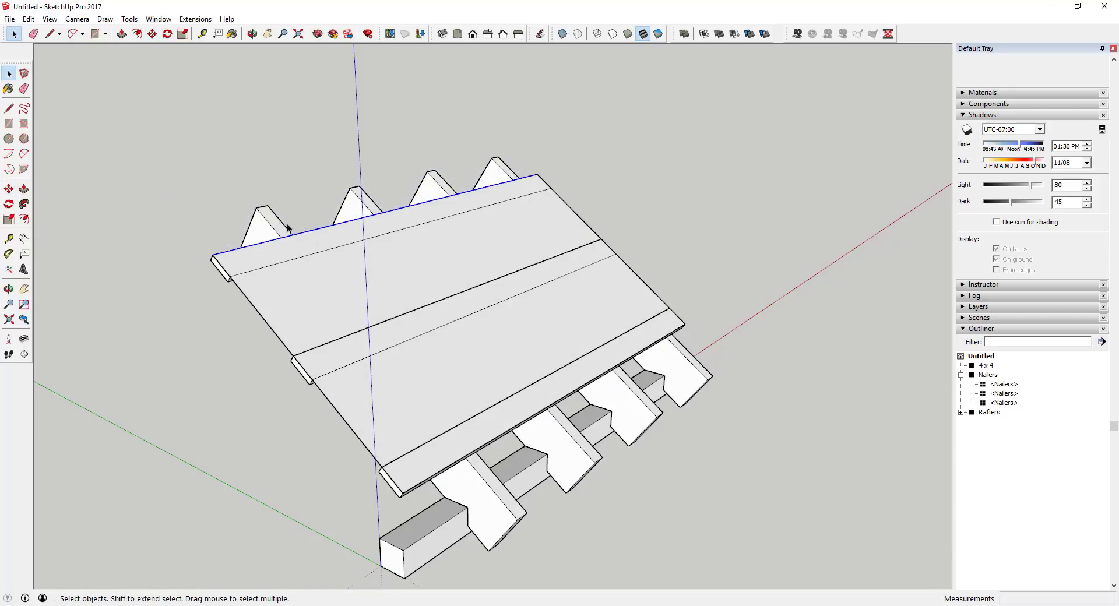
- Extrude the sloped face over the nailers upward to a 3/8 inch thickness
key(p)
click(322, 313)
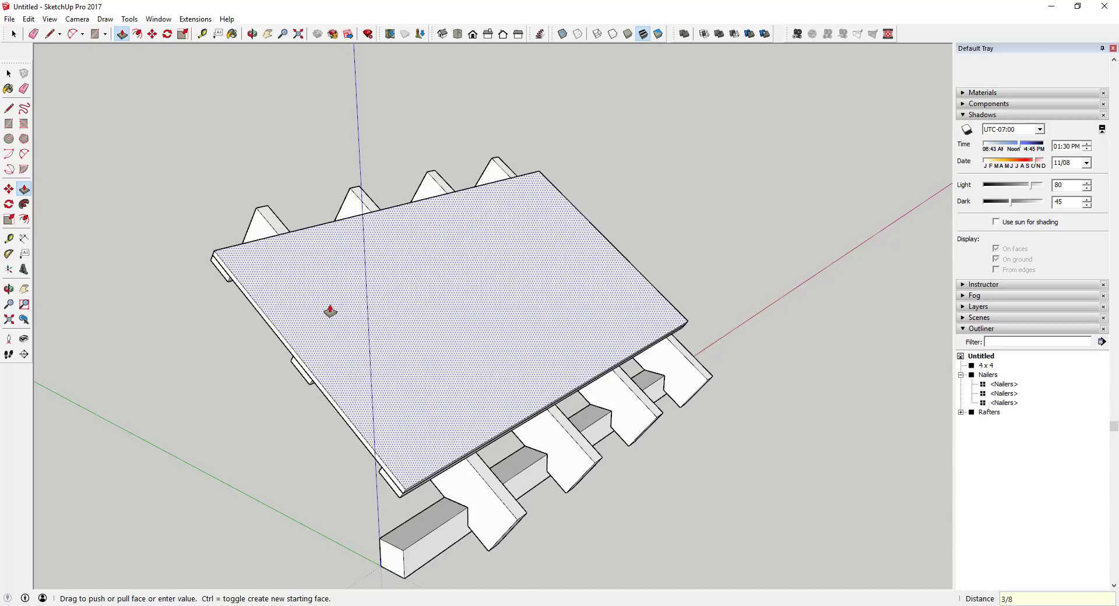
key(Return)
key(space)
- Extend the sheet's upper edge face about 7 inches up the slope, to the upper ends of the rafters
middle_drag(365, 313, 562, 392)
scroll(693, 402, up, 3)
key(p)
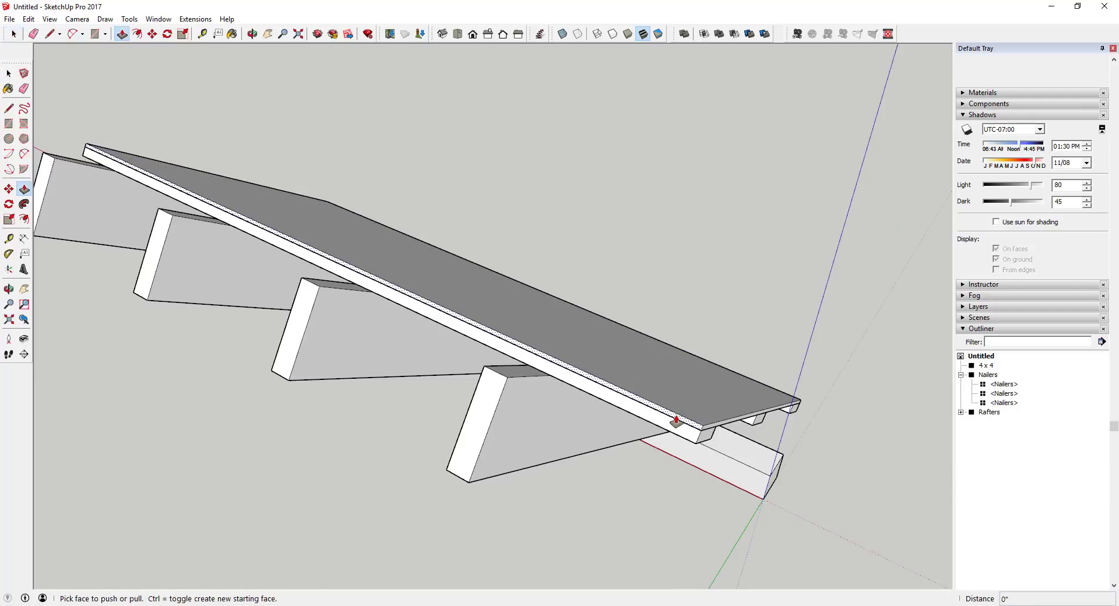
drag(682, 418, 469, 484)
middle_drag(469, 484, 331, 336)
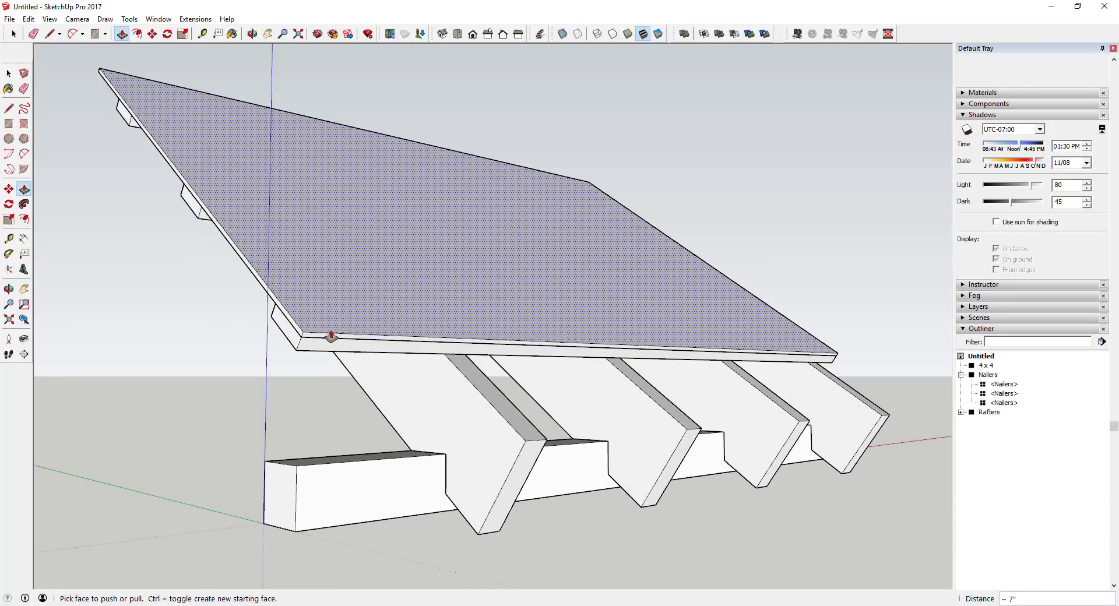
- Extend the sheet's lower edge face about 10 1/16 inches down the slope, to the rafter tails
drag(331, 336, 482, 534)
middle_drag(482, 534, 510, 524)
drag(509, 525, 492, 517)
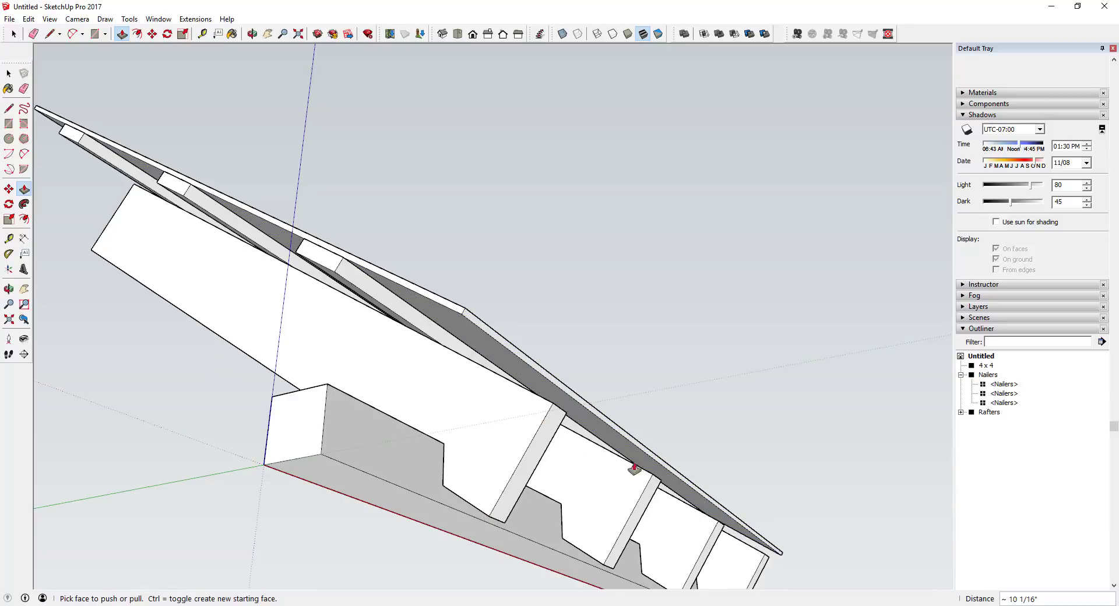
- Select the whole sheet covering the nailers and make it a group
middle_drag(634, 468, 525, 391)
key(space)
click(525, 390)
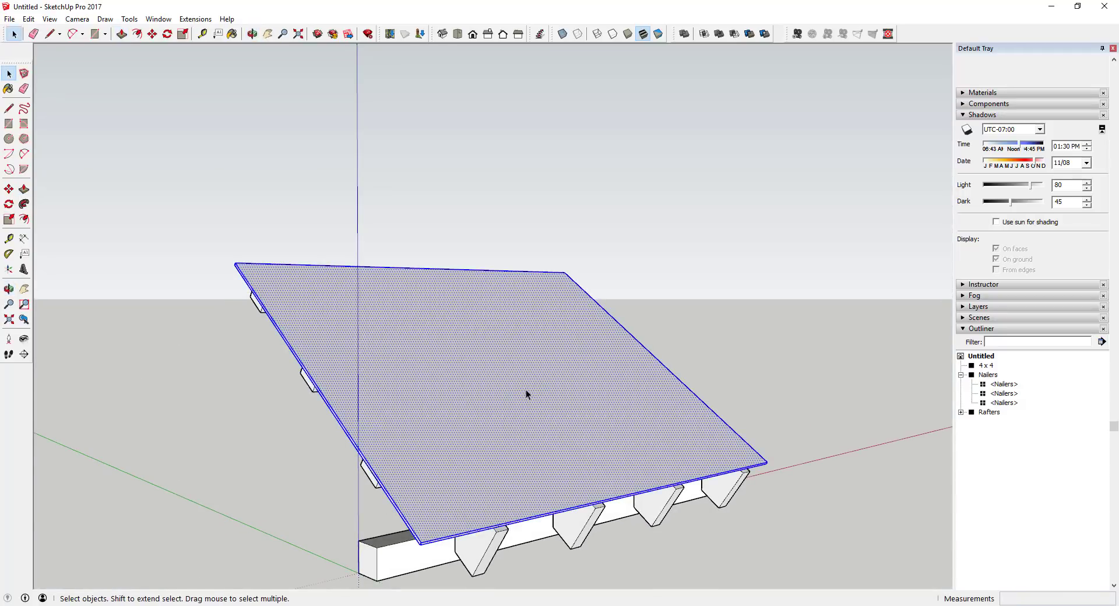
right_click(526, 390)
click(585, 168)
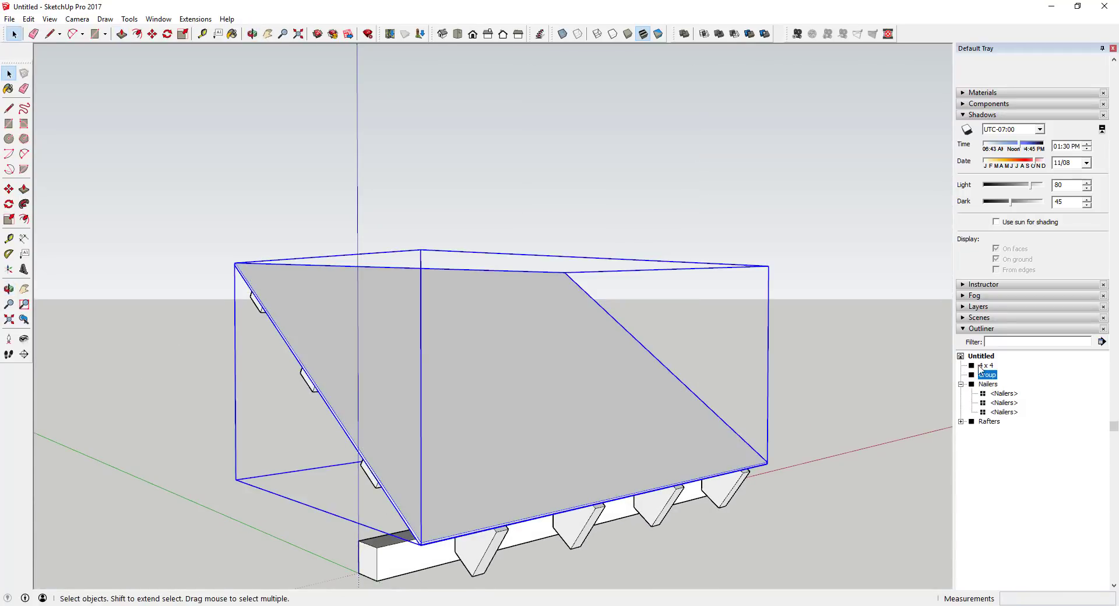
- Rename the sheet's group as Plywood in the model's object hierarchy
right_click(989, 382)
click(994, 370)
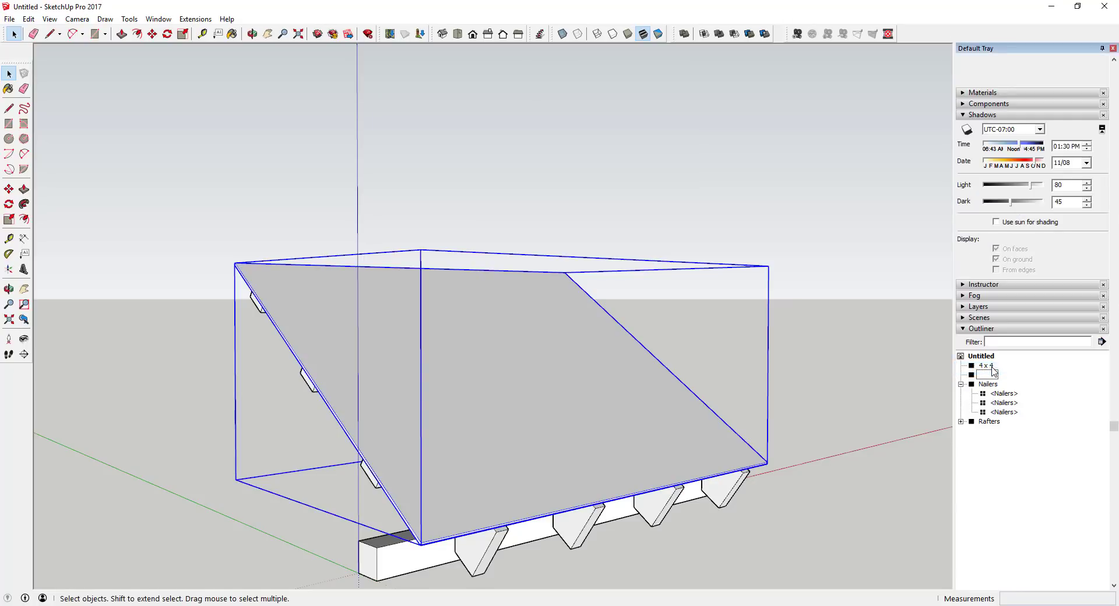
text(Plywood)
key(Return)
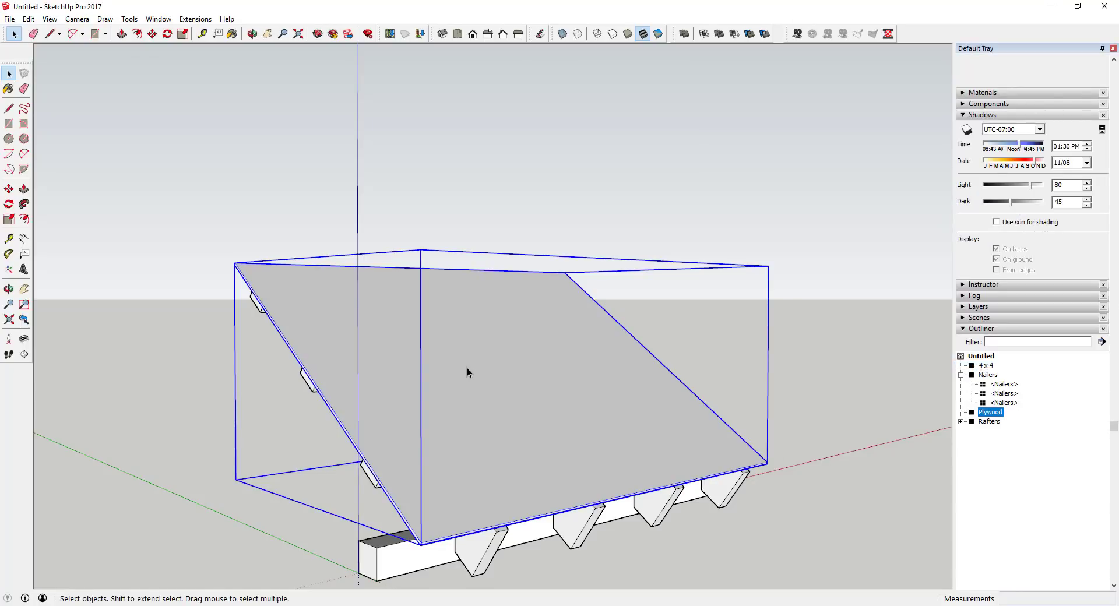
- Trace the four upper corners of the plywood with lines to create a closed face directly on top of it
key(l)
middle_drag(467, 367, 228, 260)
scroll(236, 265, up, 3)
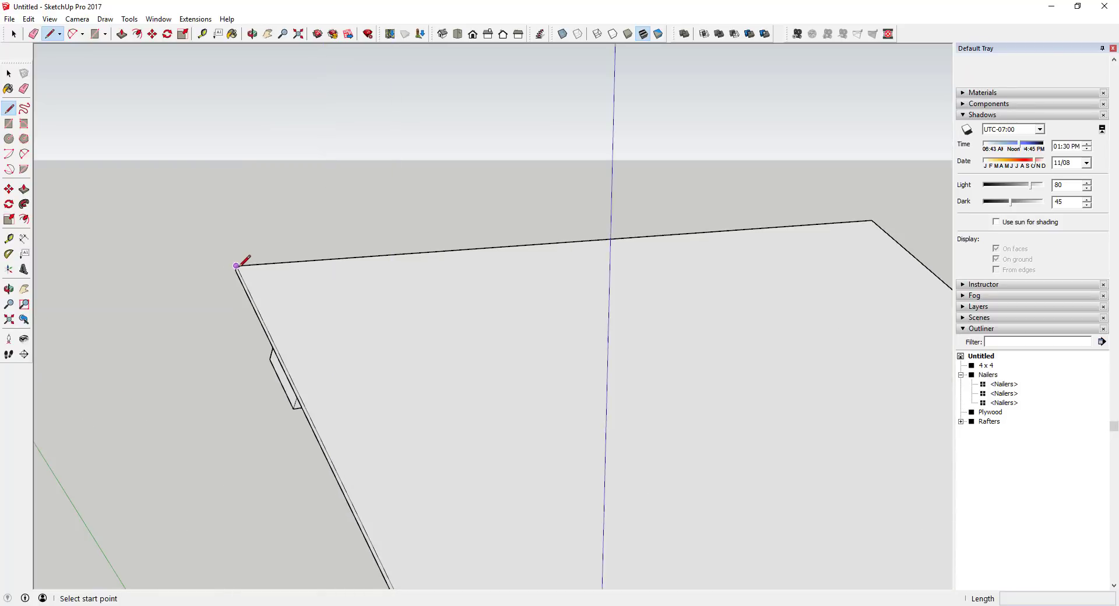
click(237, 265)
scroll(237, 265, down, 3)
scroll(394, 545, up, 5)
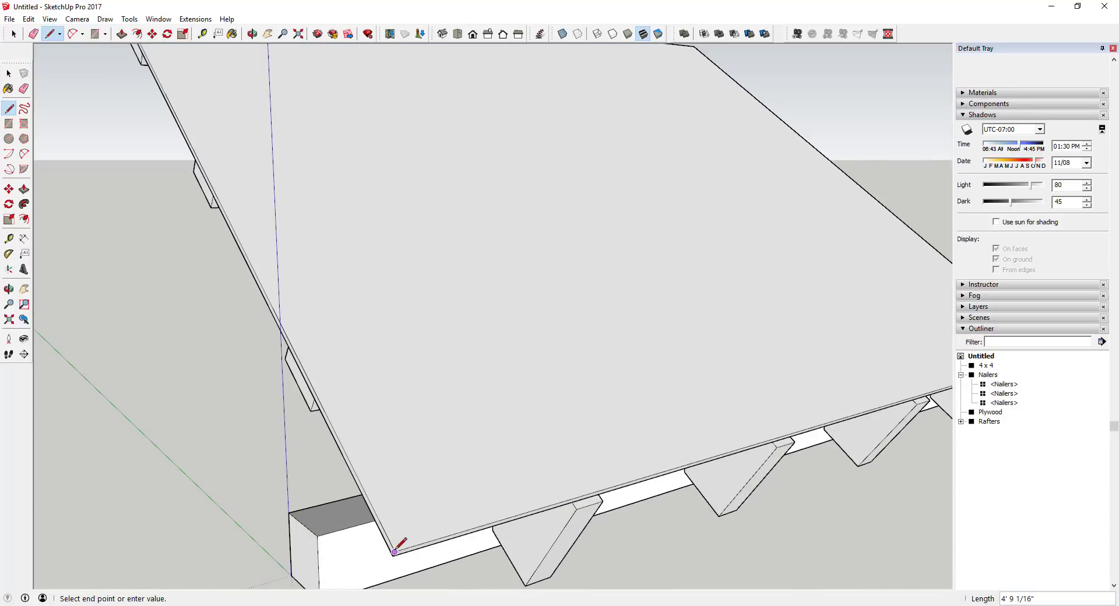
click(395, 551)
scroll(699, 461, down, 4)
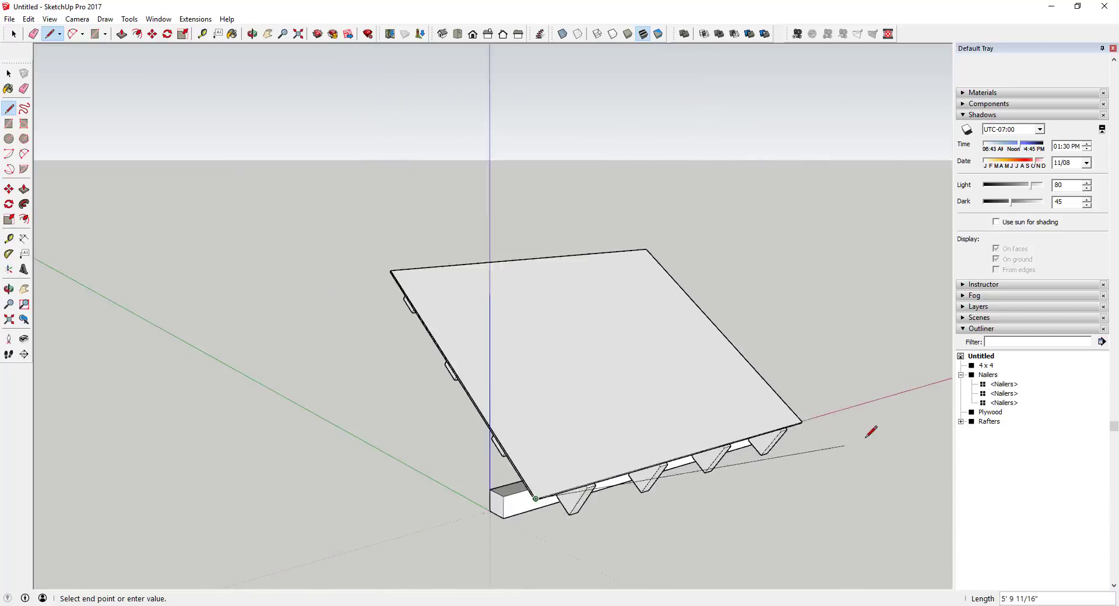
scroll(762, 407, up, 5)
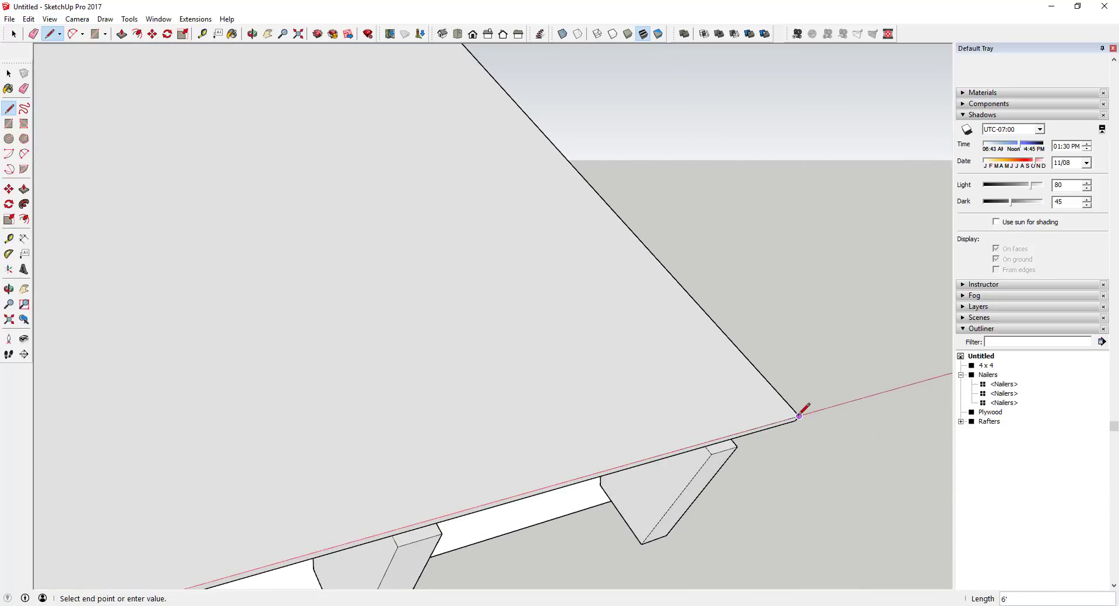
scroll(804, 411, down, 5)
scroll(619, 217, up, 6)
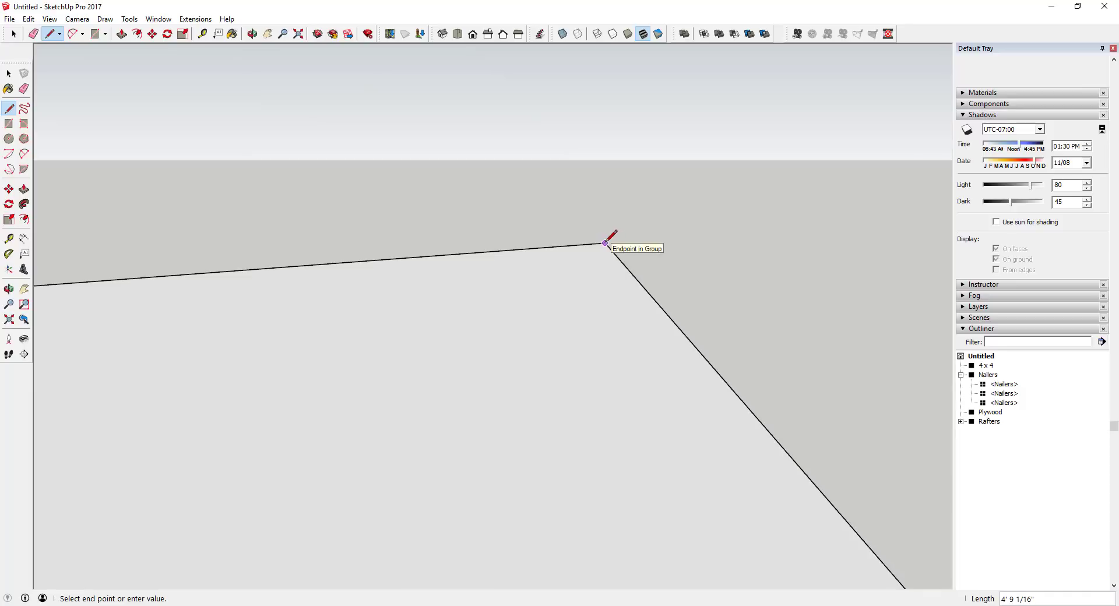
click(606, 242)
scroll(583, 243, down, 5)
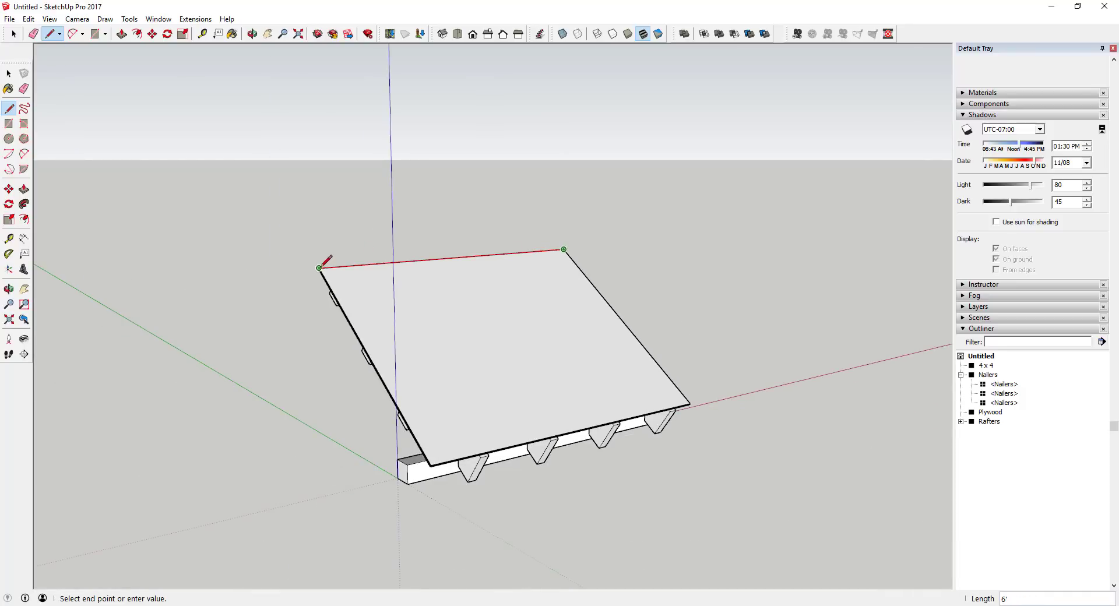
click(321, 269)
key(space)
- Select the new face on top of the plywood together with its edges and make it a group
click(453, 339)
middle_drag(439, 363, 498, 319)
scroll(483, 386, up, 3)
middle_drag(513, 362, 551, 338)
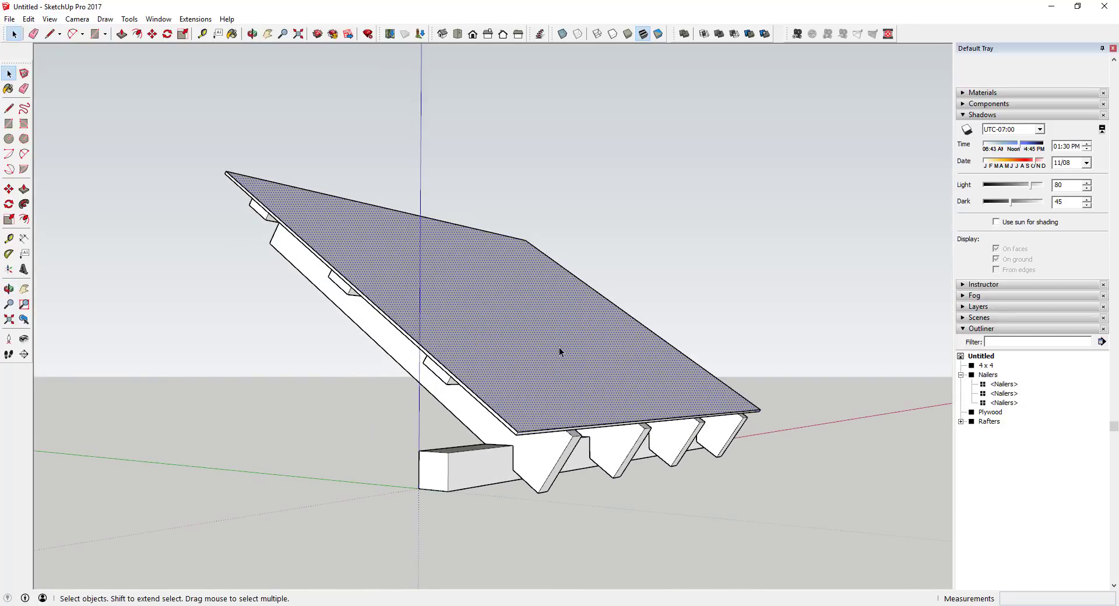
right_click(561, 350)
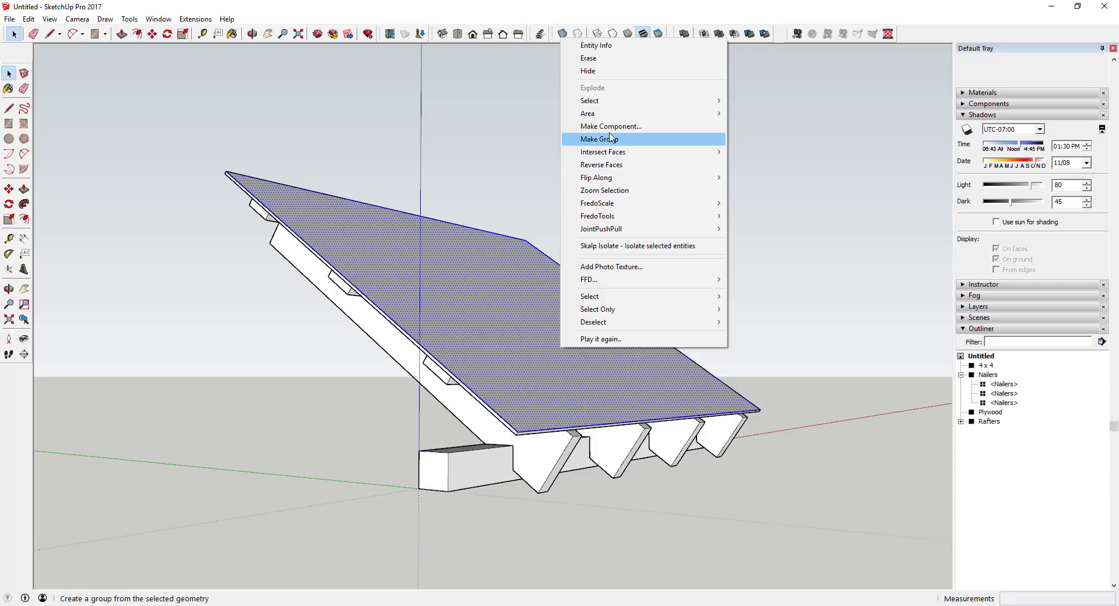
click(618, 140)
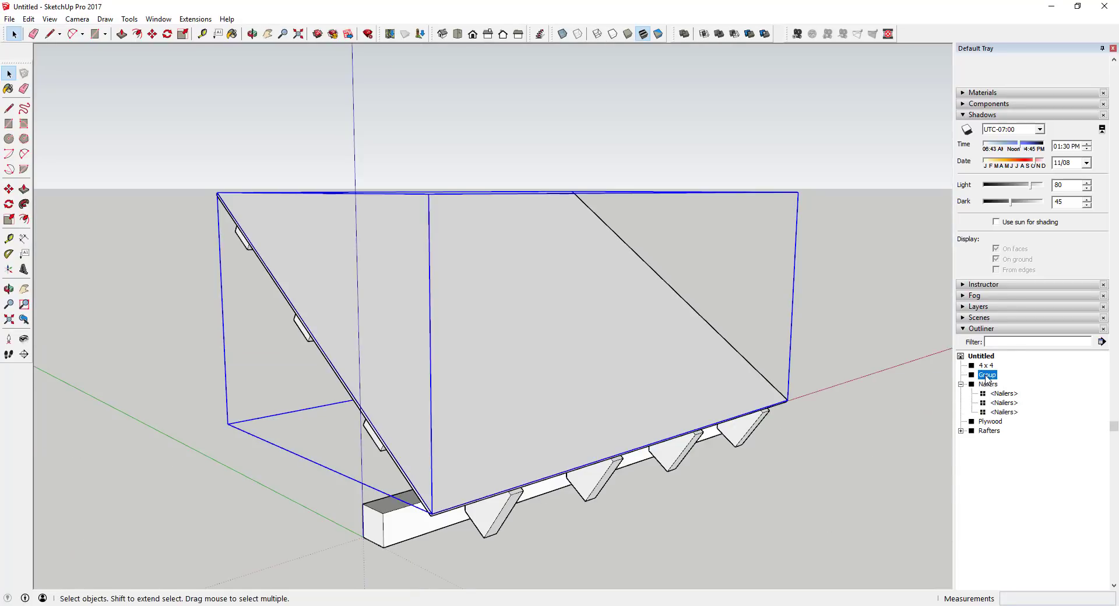
- Rename the new group on top of the plywood as Underlayment and collapse the Nailers group in the model's object hierarchy
right_click(987, 375)
click(991, 369)
text(Underlayment)
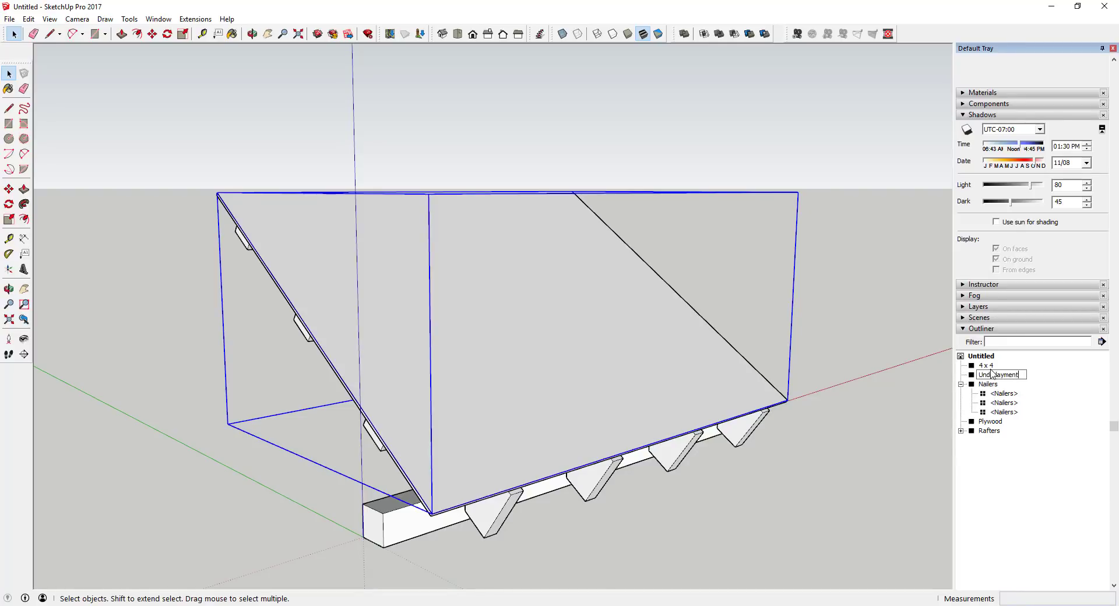
key(Return)
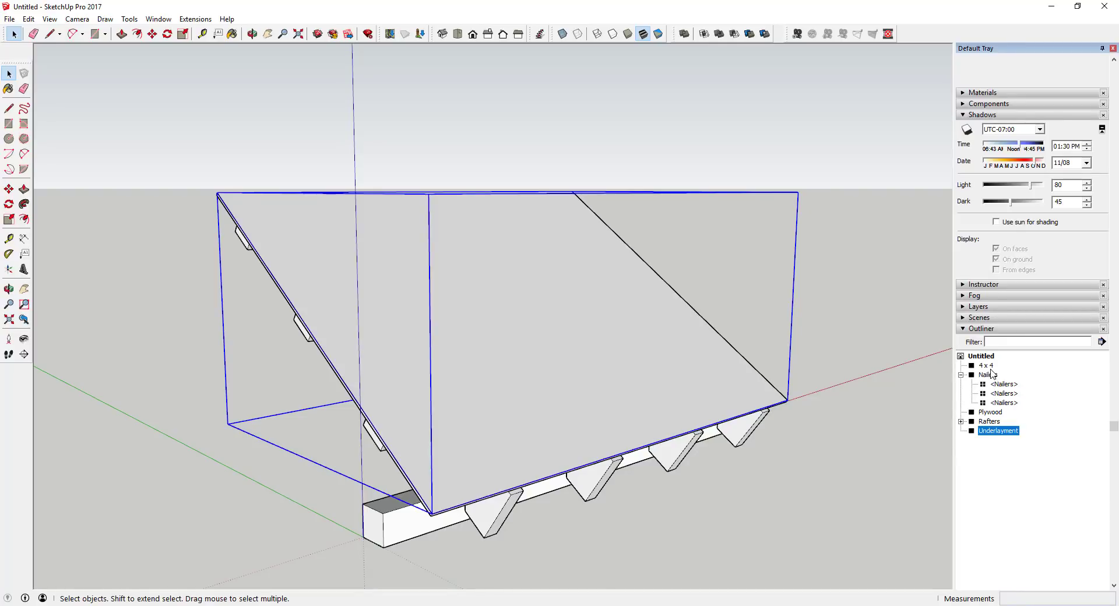
middle_drag(767, 418, 770, 428)
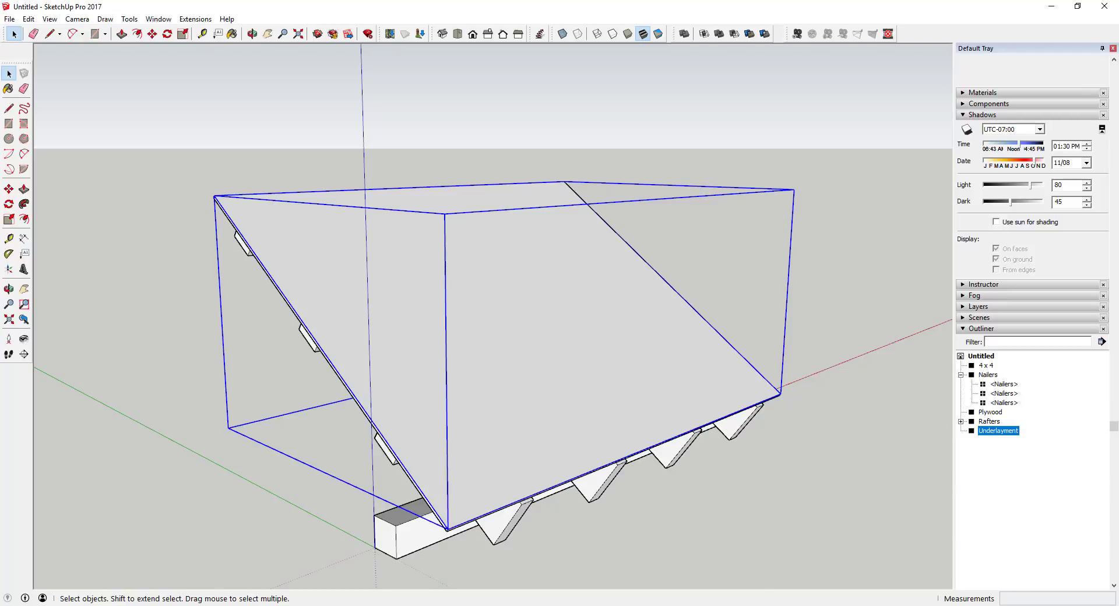
middle_drag(492, 376, 498, 346)
scroll(531, 356, up, 2)
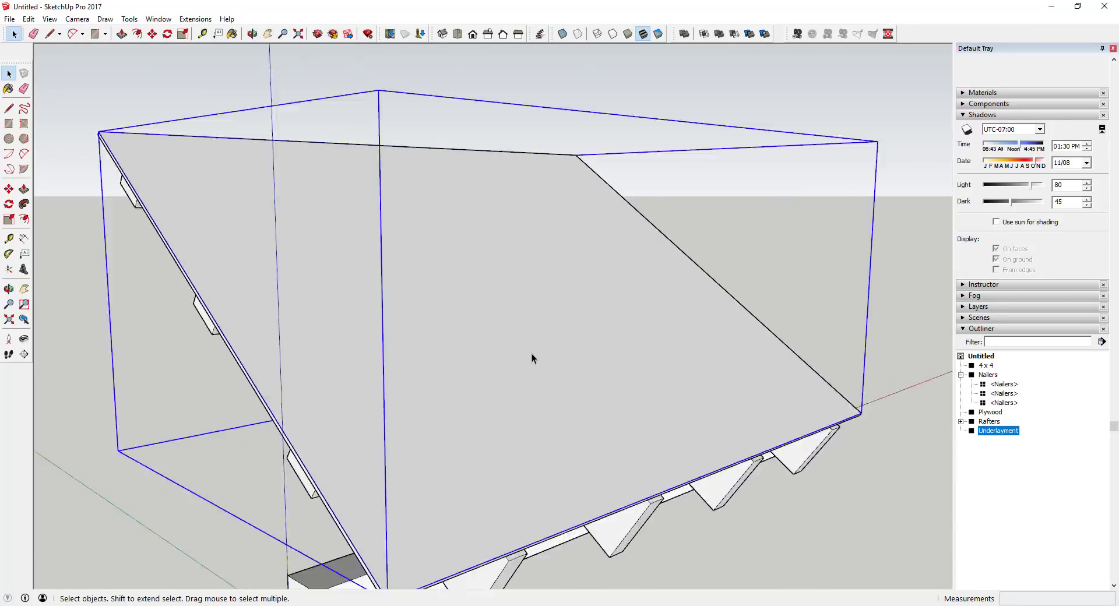
scroll(531, 356, down, 3)
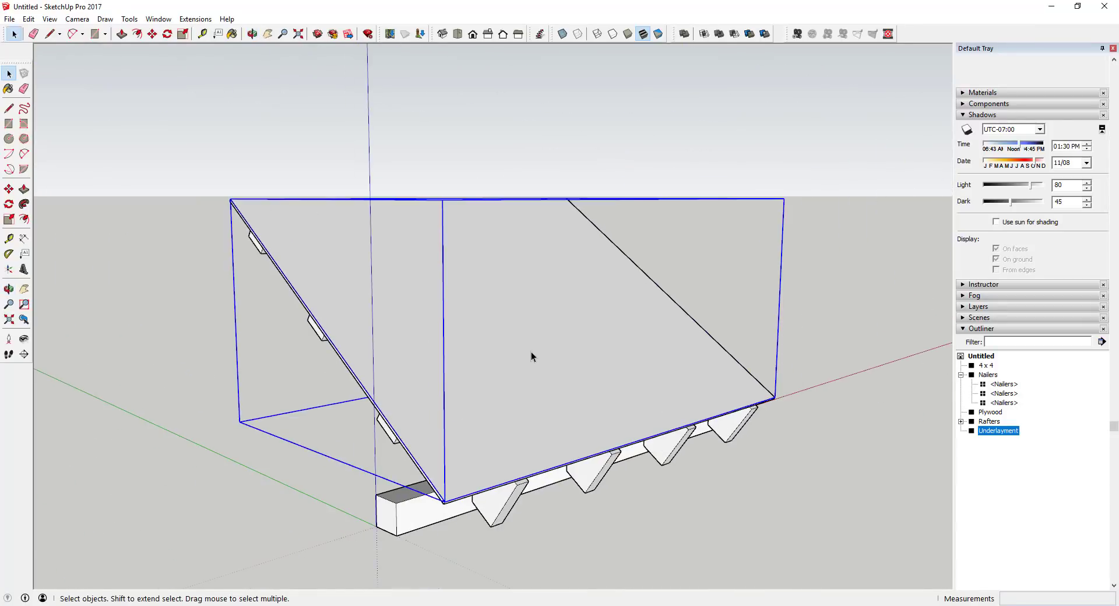
click(961, 375)
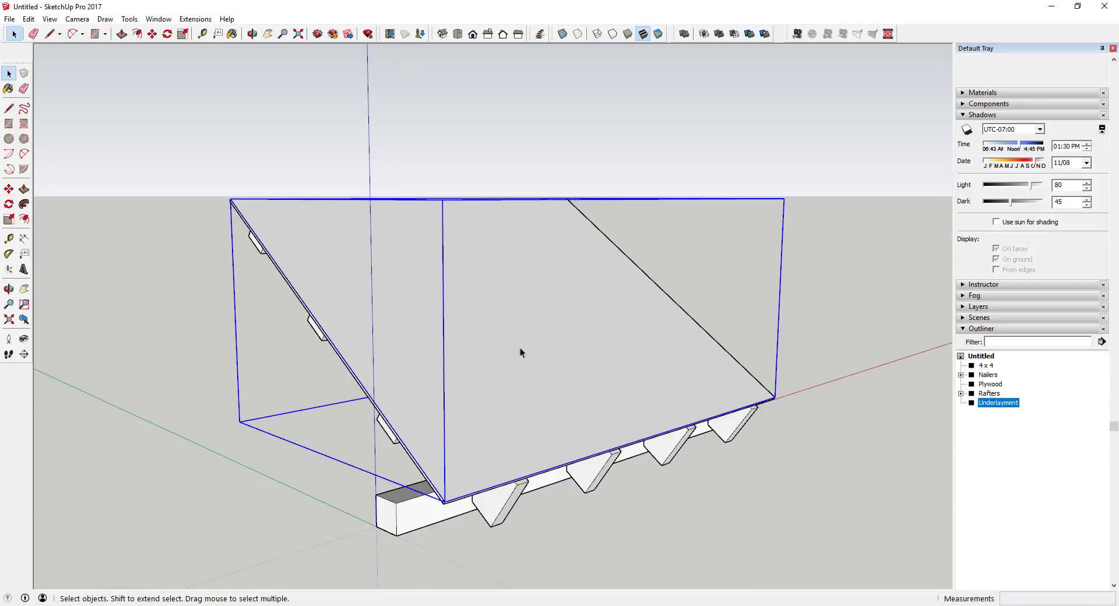
- Select the rafters group and bring up the Wood material collection
middle_drag(522, 352, 639, 354)
scroll(615, 394, up, 2)
scroll(695, 387, down, 2)
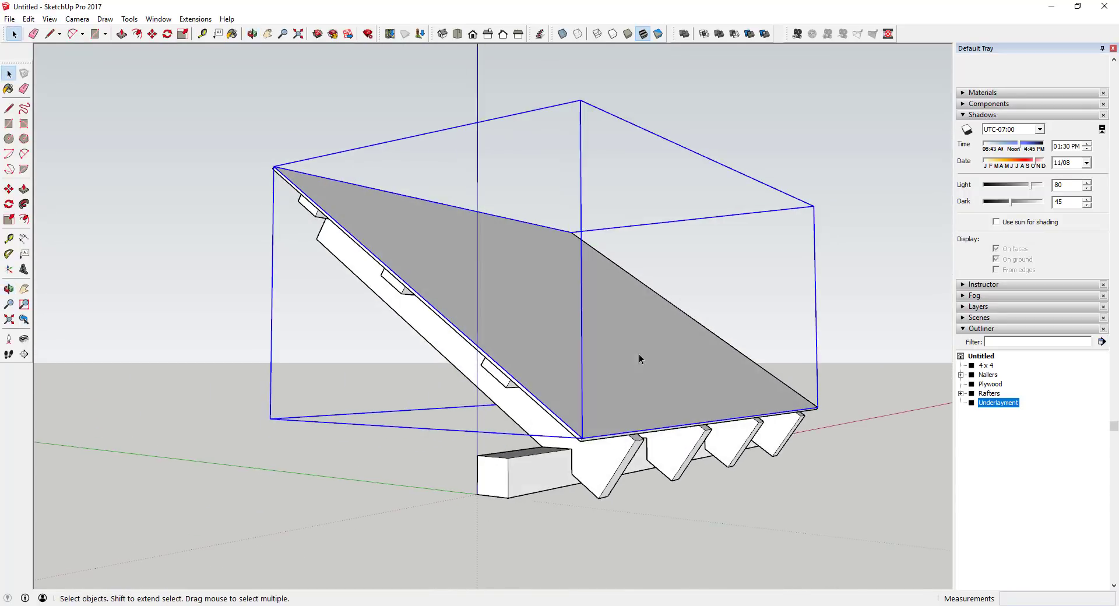
scroll(581, 431, up, 1)
click(582, 485)
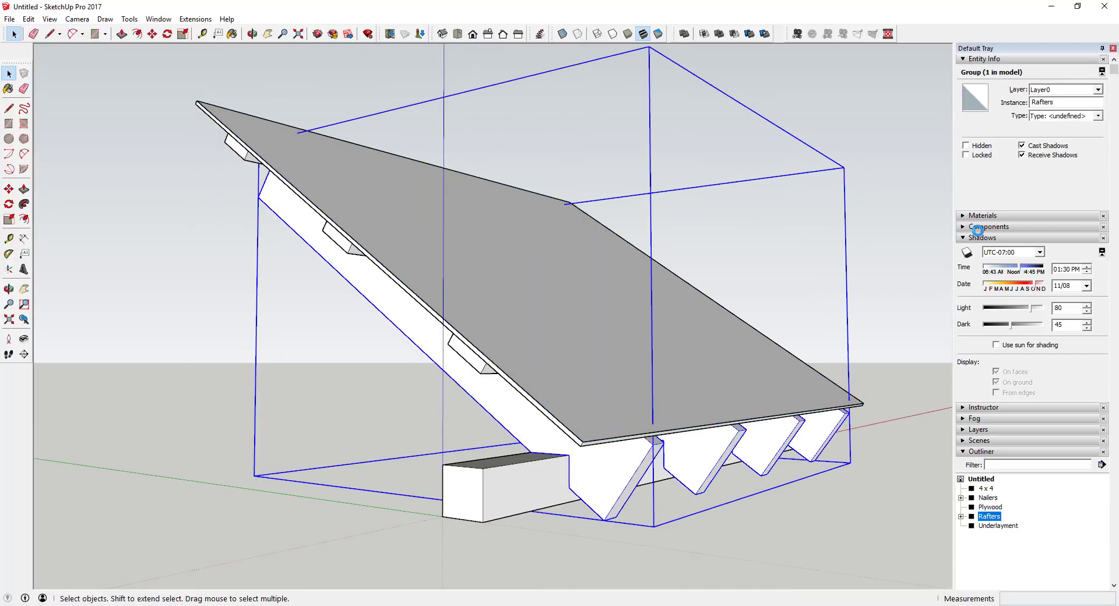
click(979, 215)
click(1088, 291)
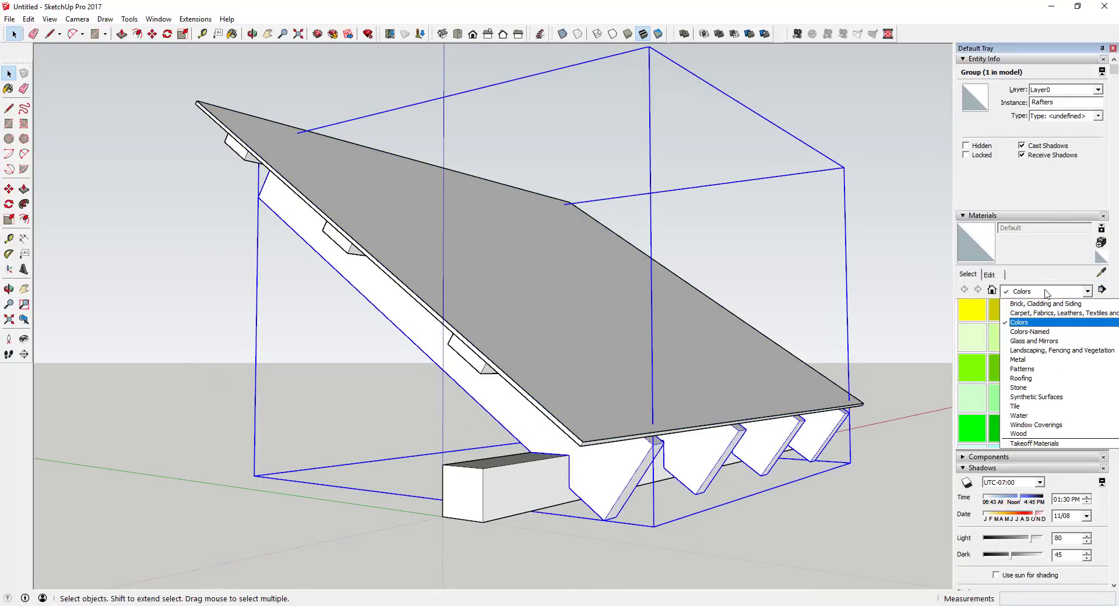
click(1029, 433)
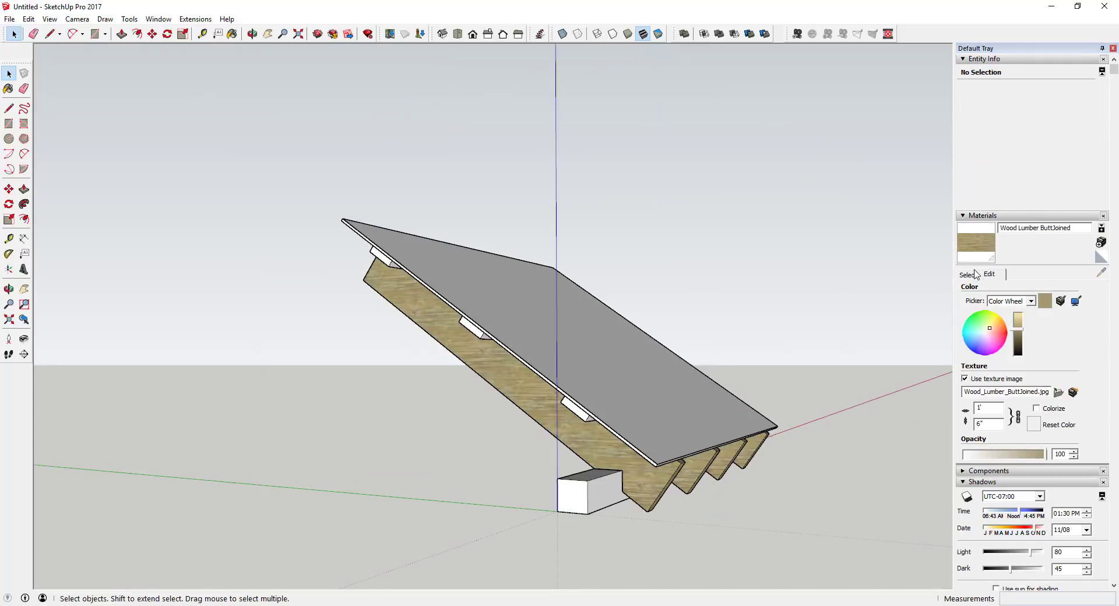
- Paint the rafters and the 4 x 4 beam with the Wood Lumber ButtJoined material
click(975, 272)
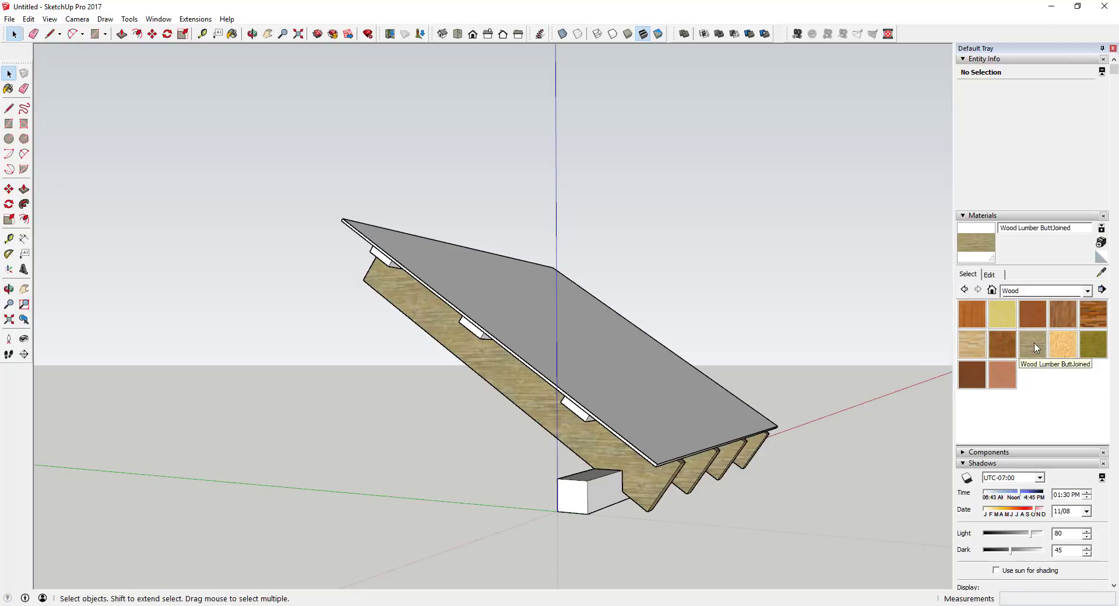
click(1037, 346)
click(589, 440)
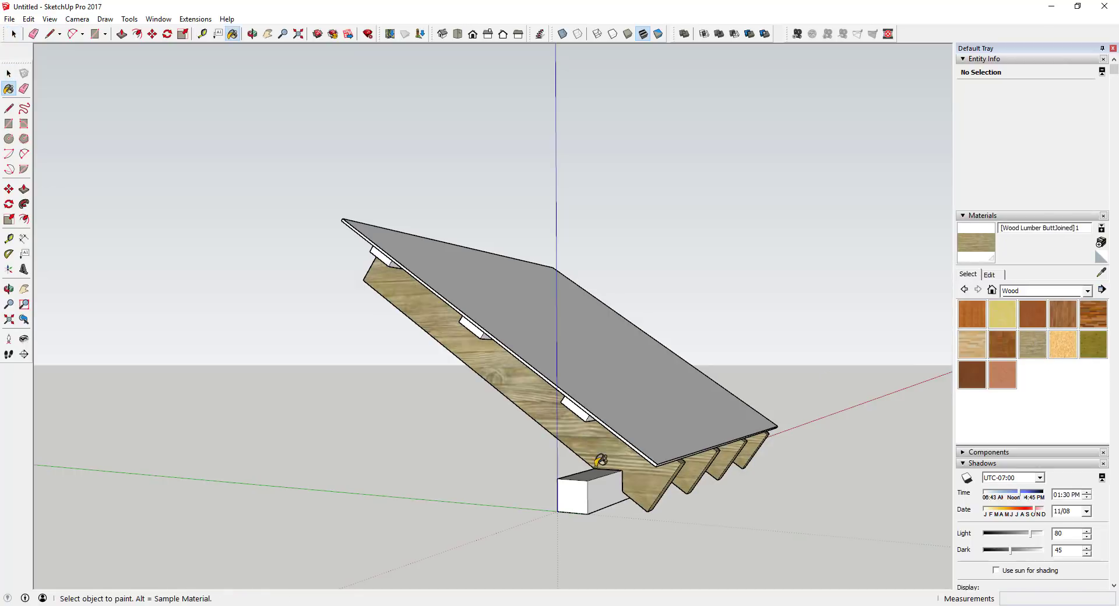
click(612, 494)
key(space)
- Set the texture width of the Wood Lumber ButtJoined material on the rafters and beam to 12 inches
click(989, 275)
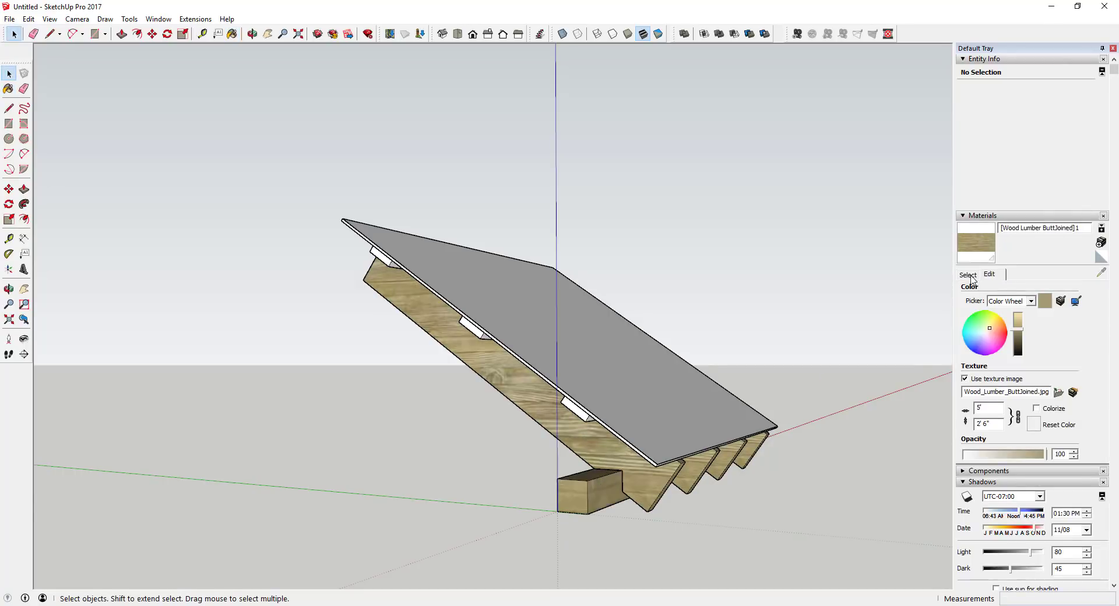
double_click(997, 411)
text(12)
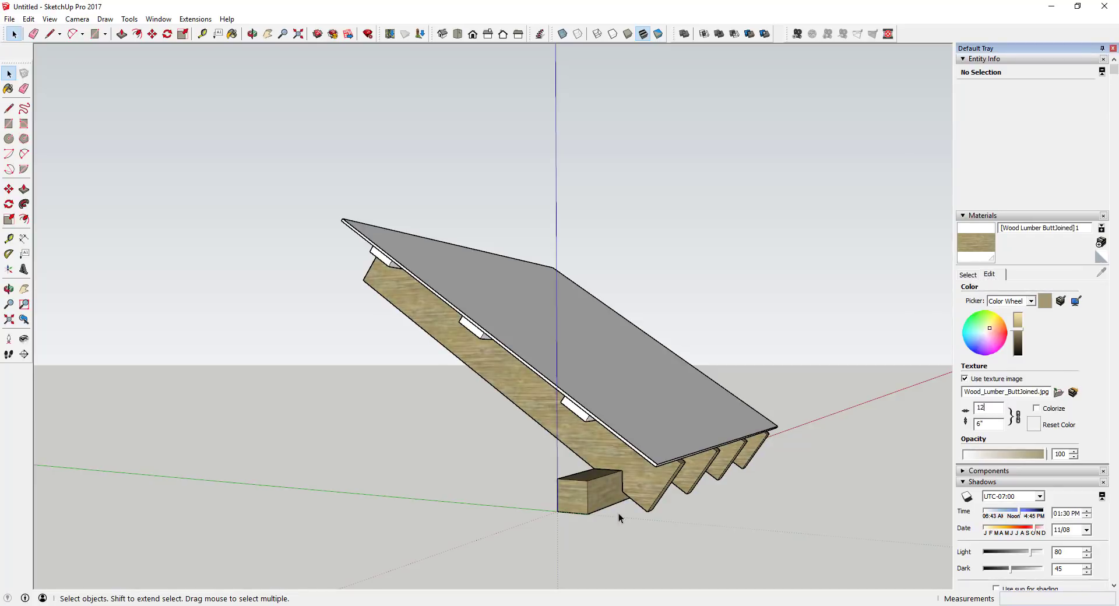
middle_drag(620, 518, 554, 478)
scroll(670, 482, up, 5)
scroll(584, 411, down, 3)
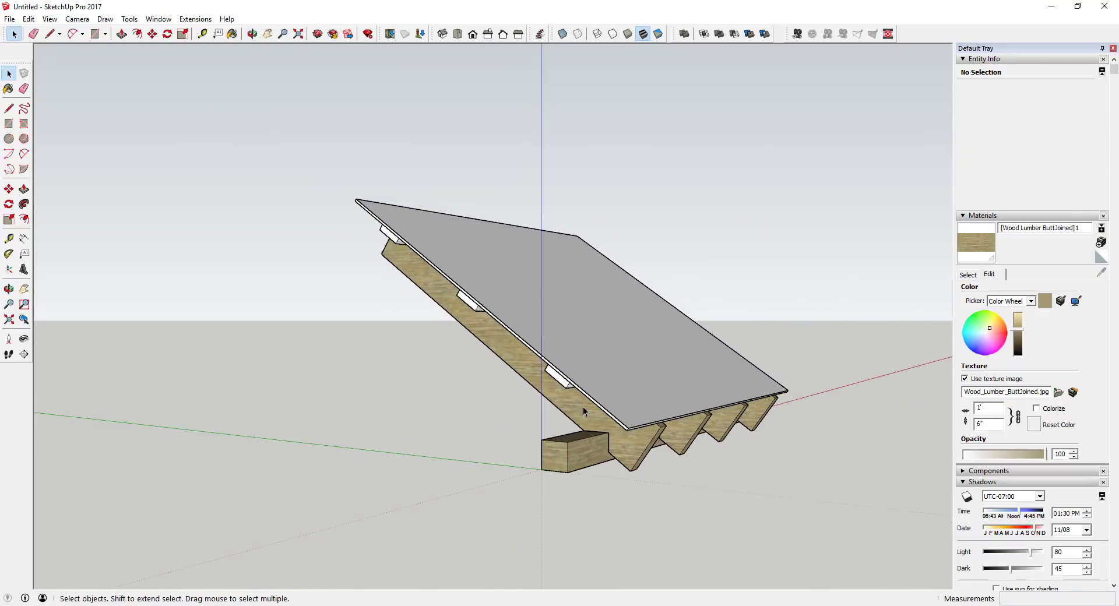
- Paint the nailers between the rafters and the plywood with the same resized Wood Lumber ButtJoined material
middle_drag(582, 407, 688, 402)
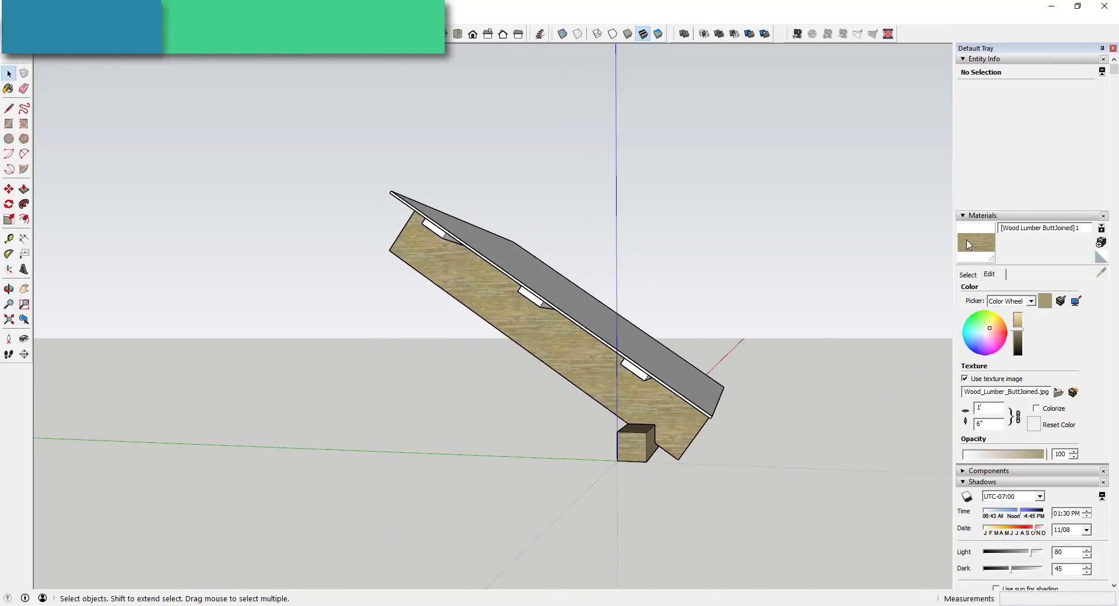
click(968, 274)
middle_drag(828, 373, 700, 295)
click(607, 442)
- Paint the sheet lying on the nailers with the Wood Plywood Knots material
click(709, 295)
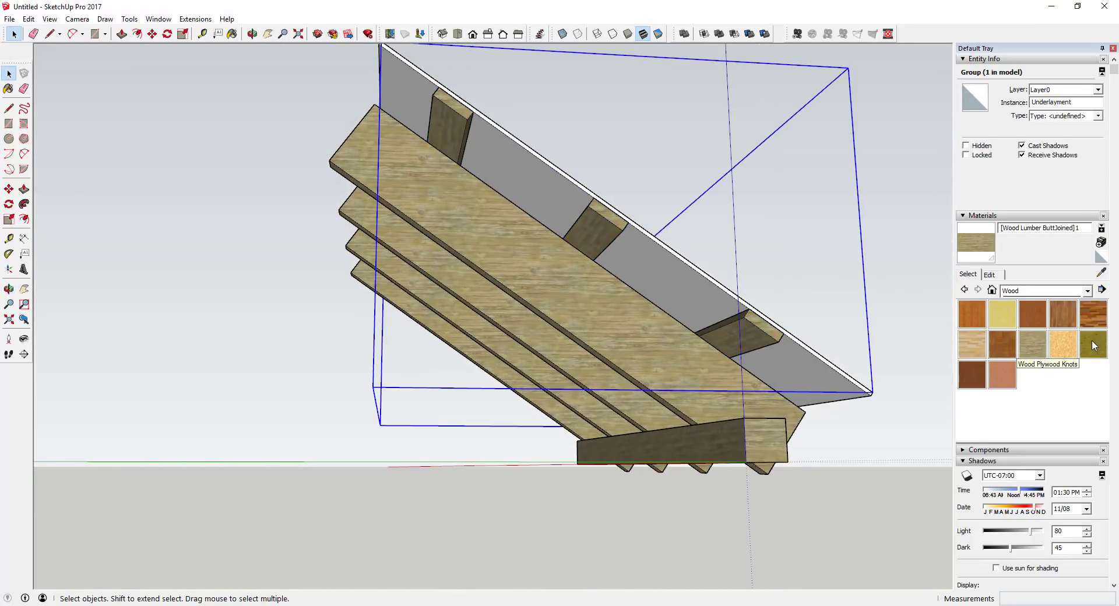
click(1094, 345)
click(682, 288)
mouse_move(750, 308)
middle_down()
mouse_move(652, 361)
mouse_move(568, 348)
middle_up()
key(space)
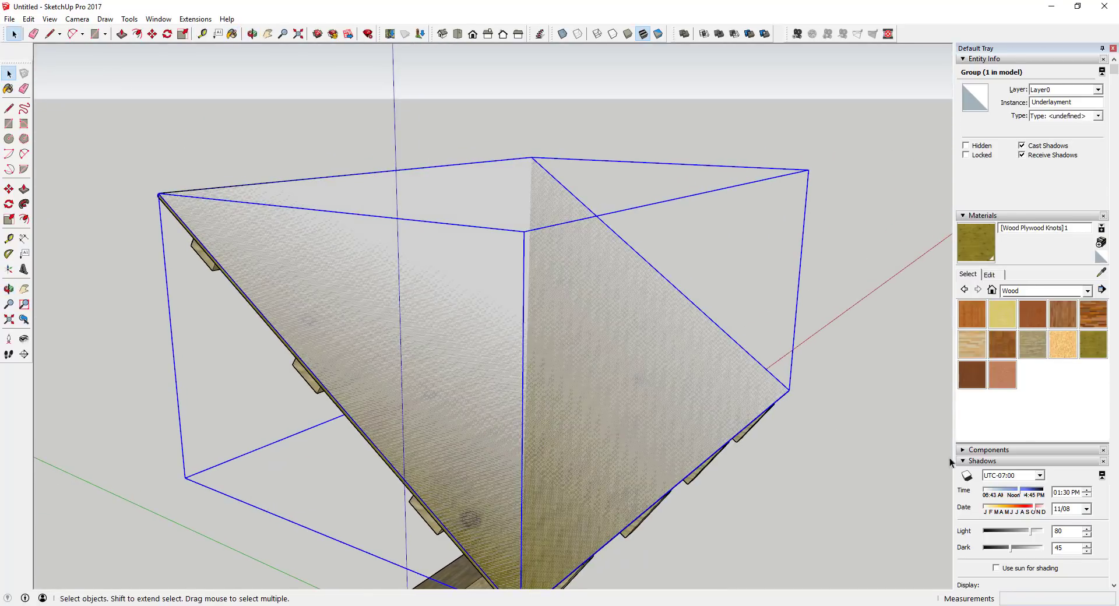
- Hide the Underlayment group and select the Plywood group beneath it
scroll(1010, 508, down, 5)
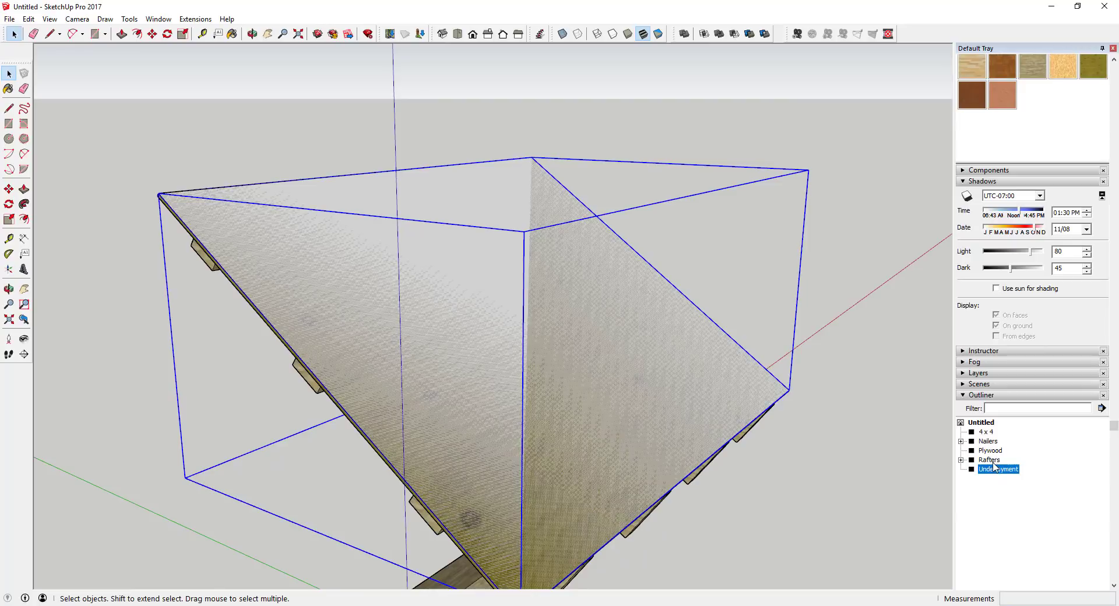
right_click(993, 470)
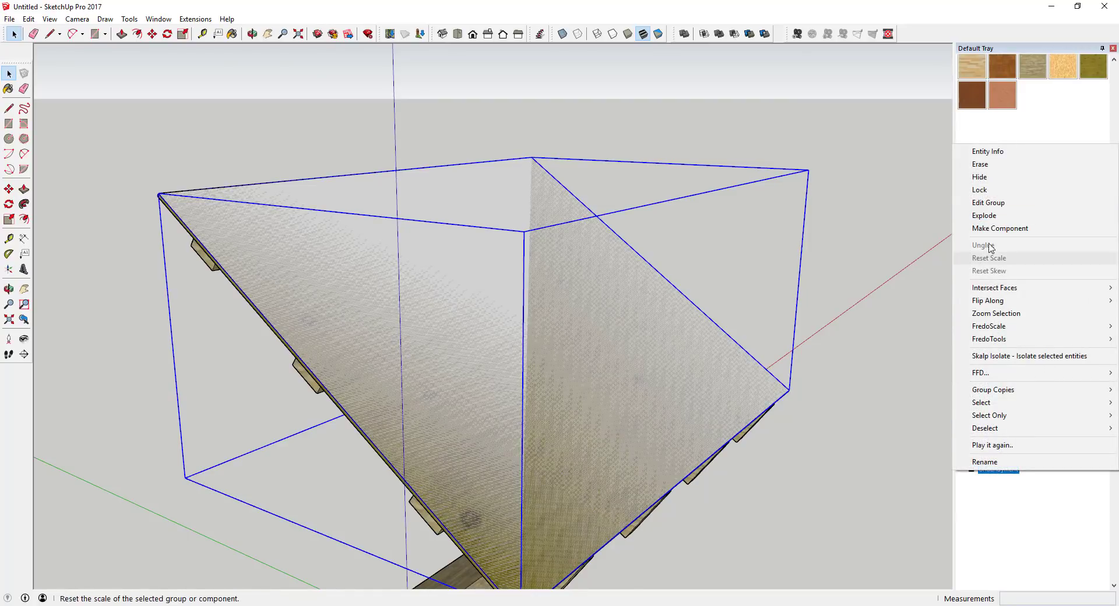
click(985, 177)
middle_drag(513, 398, 615, 348)
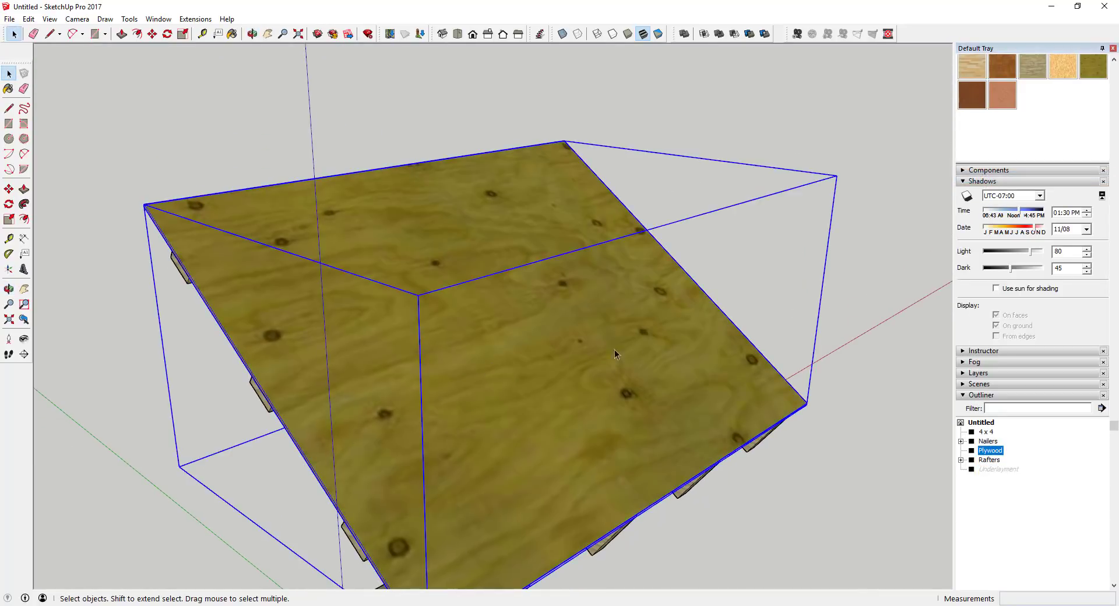
- Measure the plywood's sloping side edge and set its Wood Plywood Knots texture width to 4'
scroll(615, 349, down, 3)
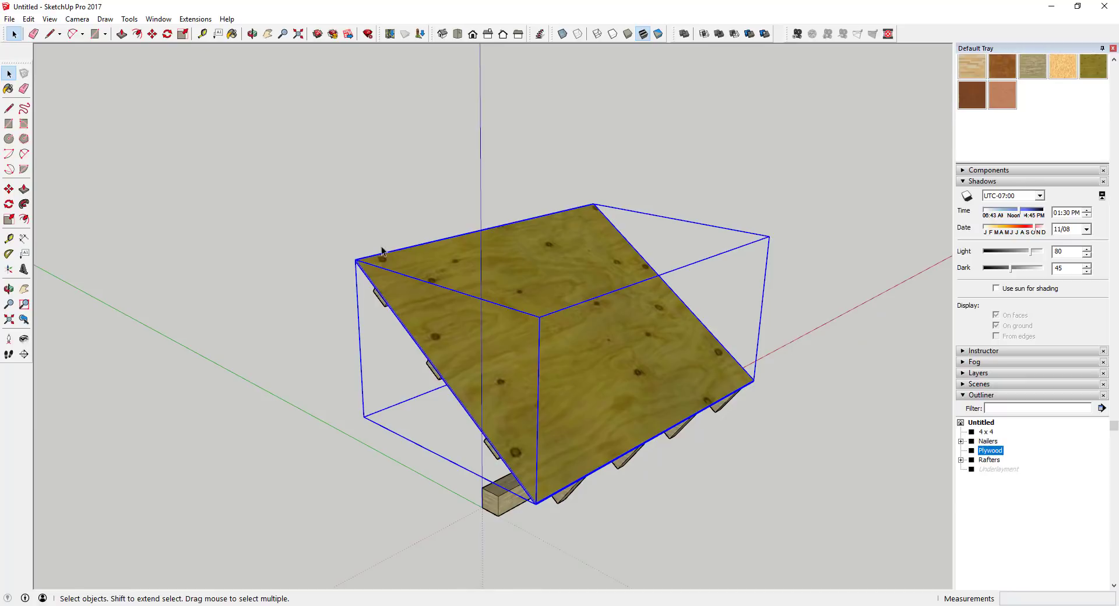
click(202, 33)
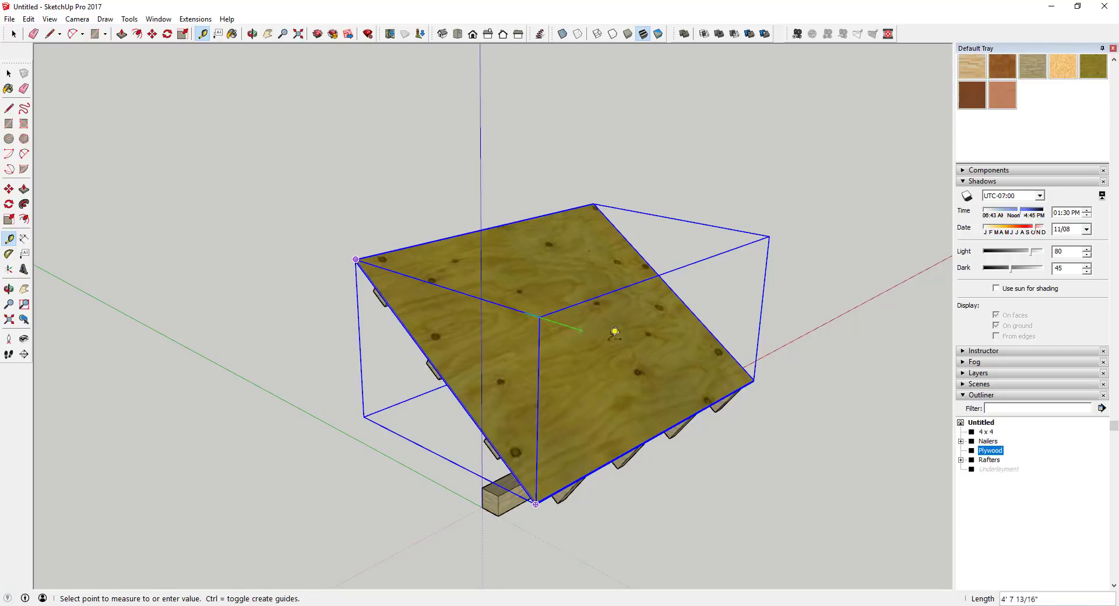
key(space)
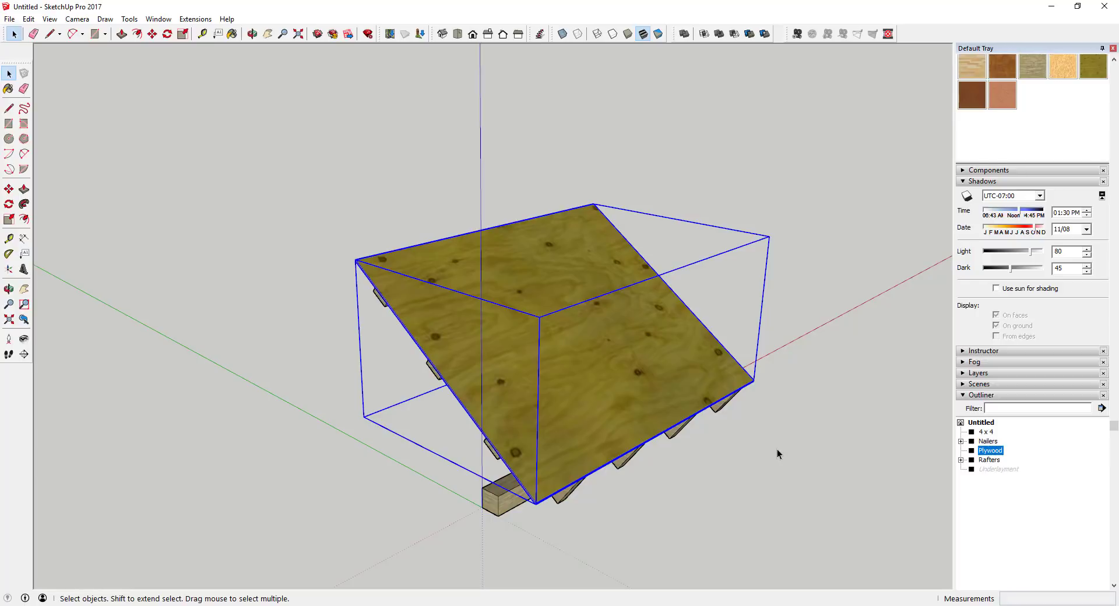
scroll(632, 376, down, 1)
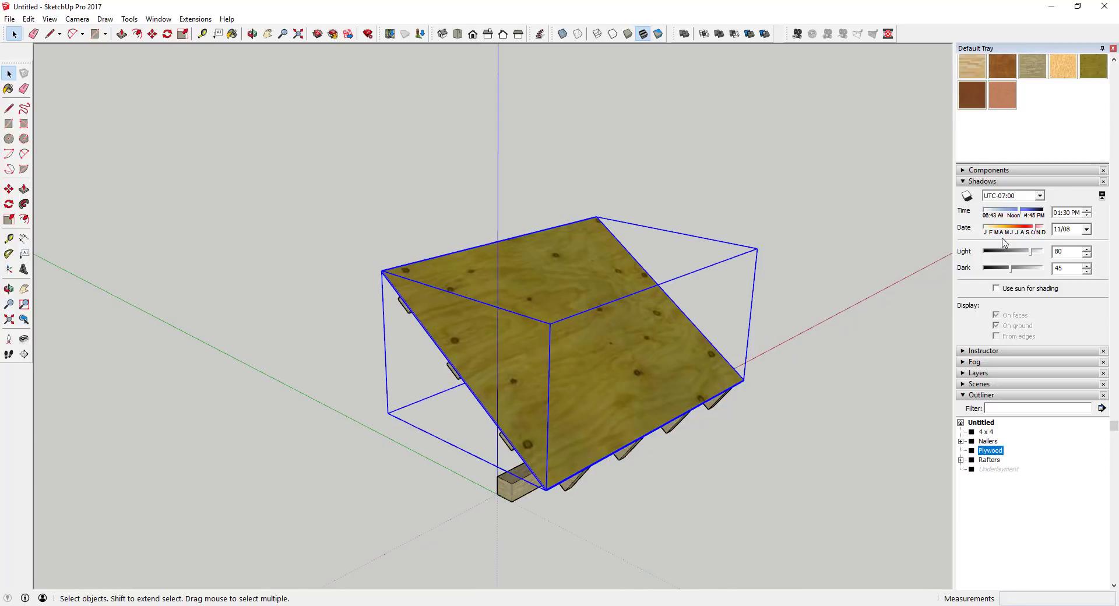
scroll(1011, 440, up, 3)
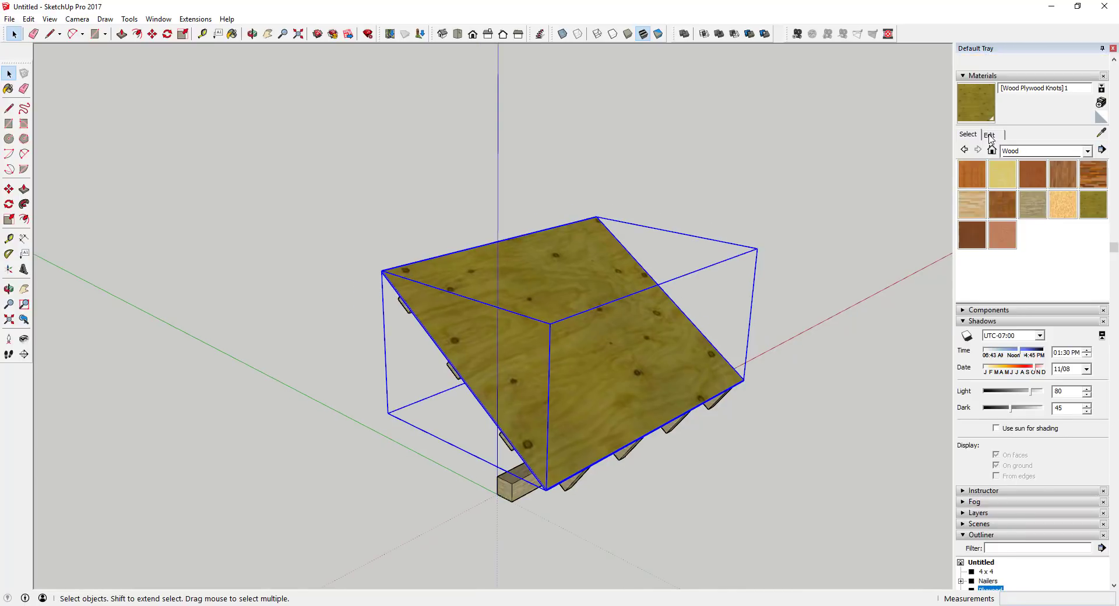
click(989, 135)
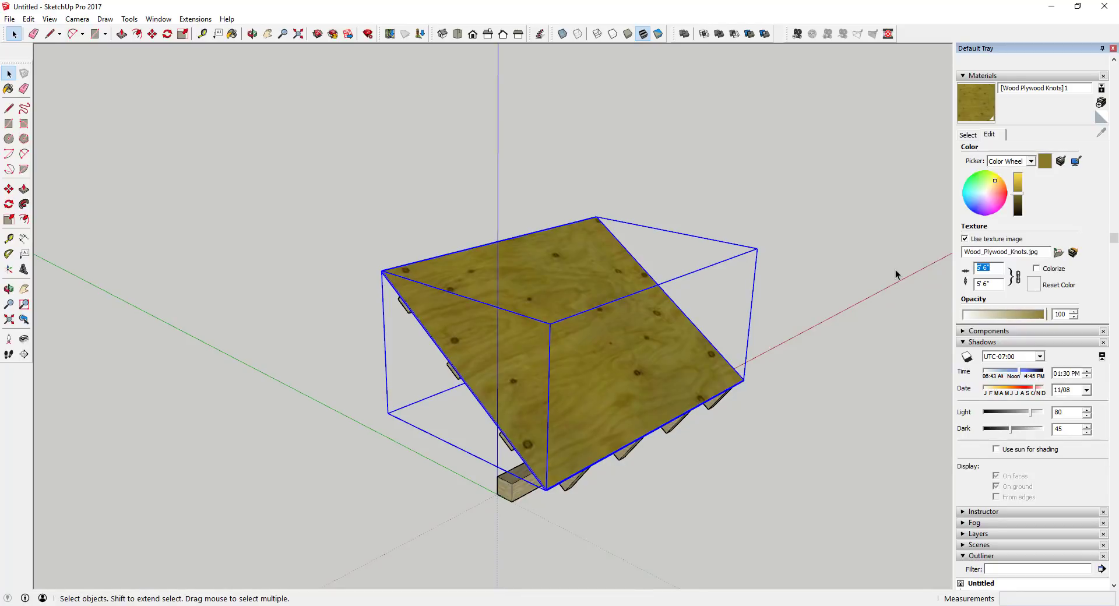
text(4')
key(Return)
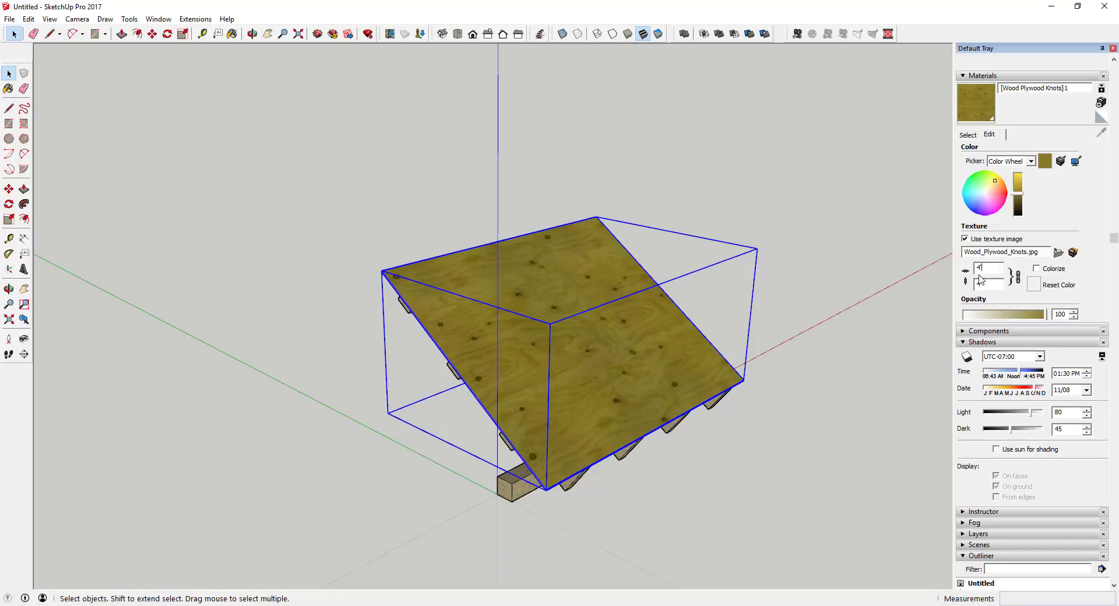
- Examine the painted plywood, nailers, rafters and beam from the front and the side
click(817, 382)
middle_drag(817, 382, 564, 379)
click(563, 376)
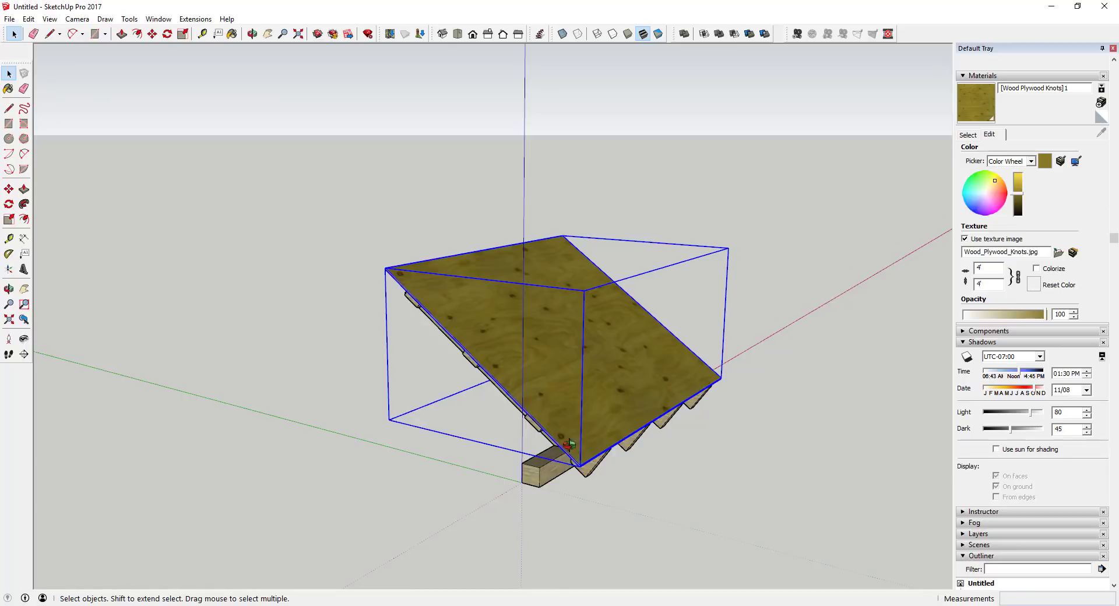
middle_drag(568, 444, 790, 355)
key(F6)
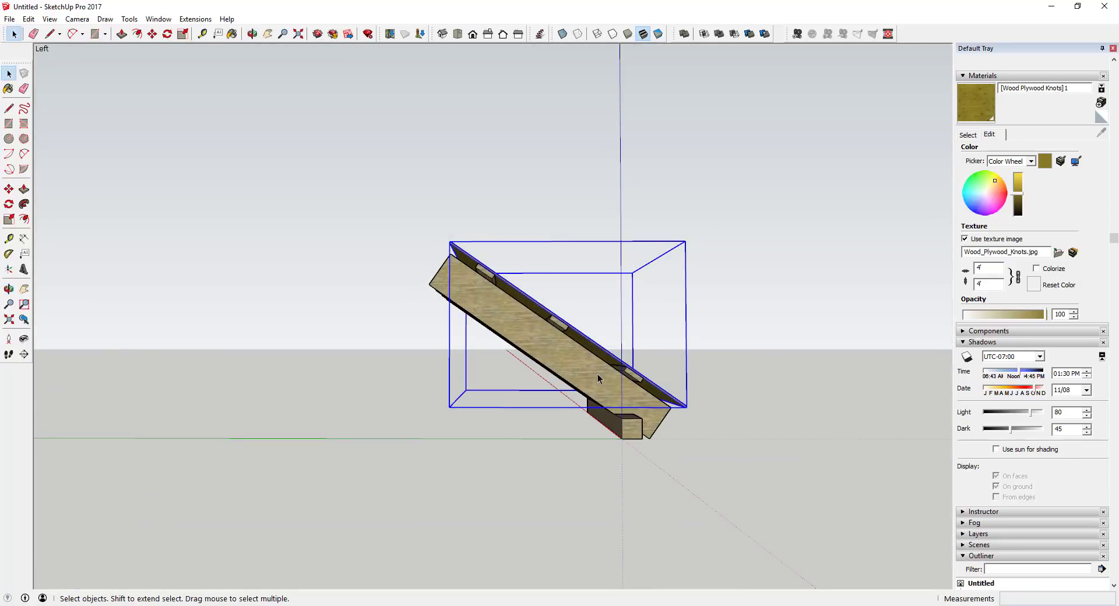
scroll(598, 379, up, 3)
middle_drag(598, 379, 611, 454)
- Unhide the Underlayment group on top of the plywood
scroll(1009, 497, down, 5)
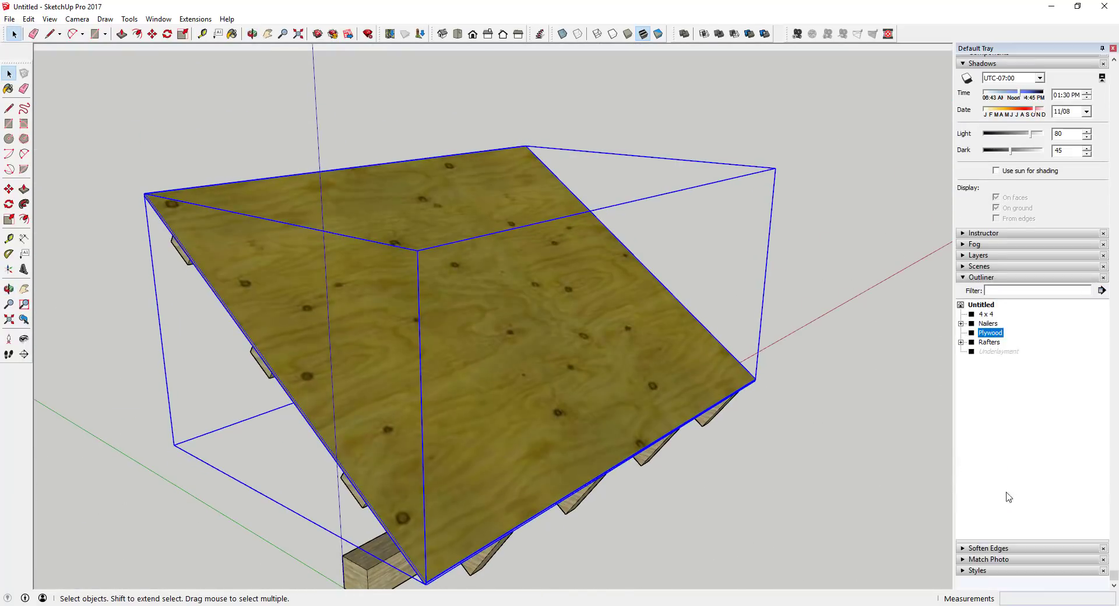
click(990, 350)
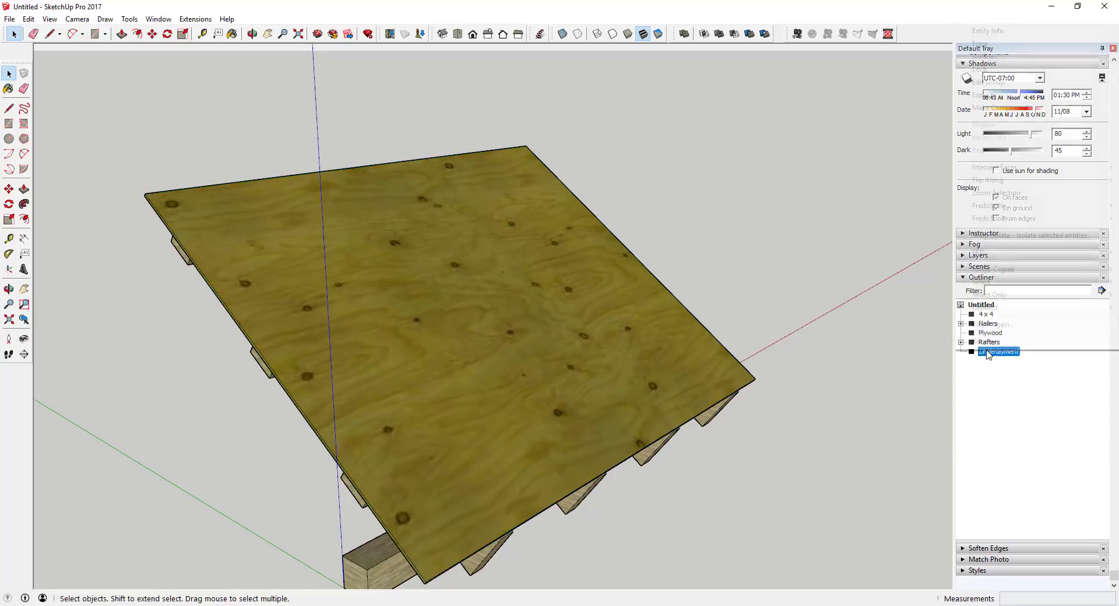
right_click(993, 349)
click(984, 56)
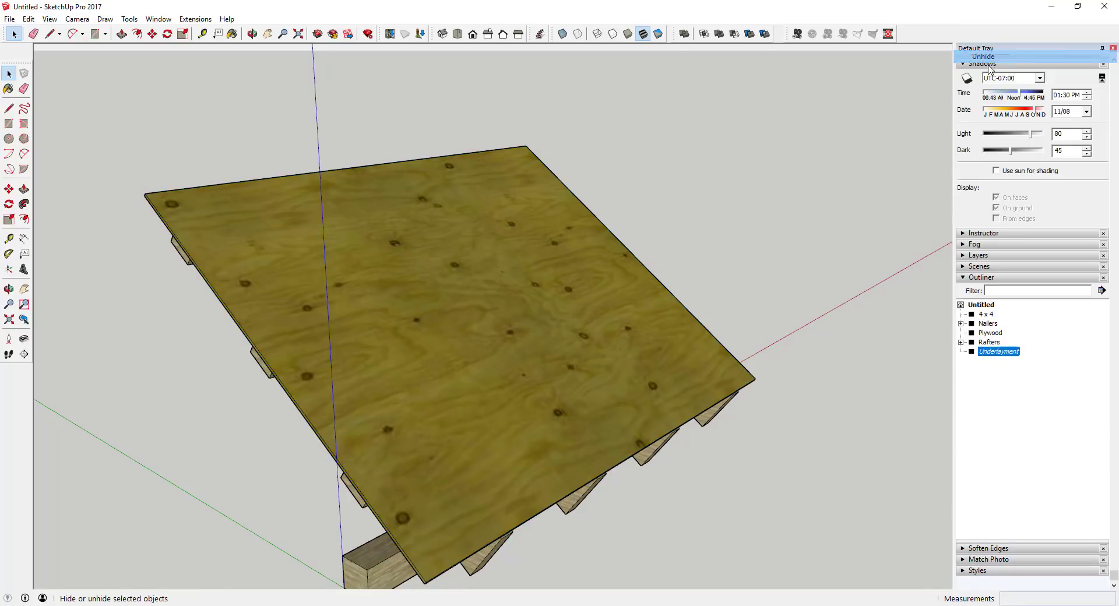
scroll(740, 378, down, 4)
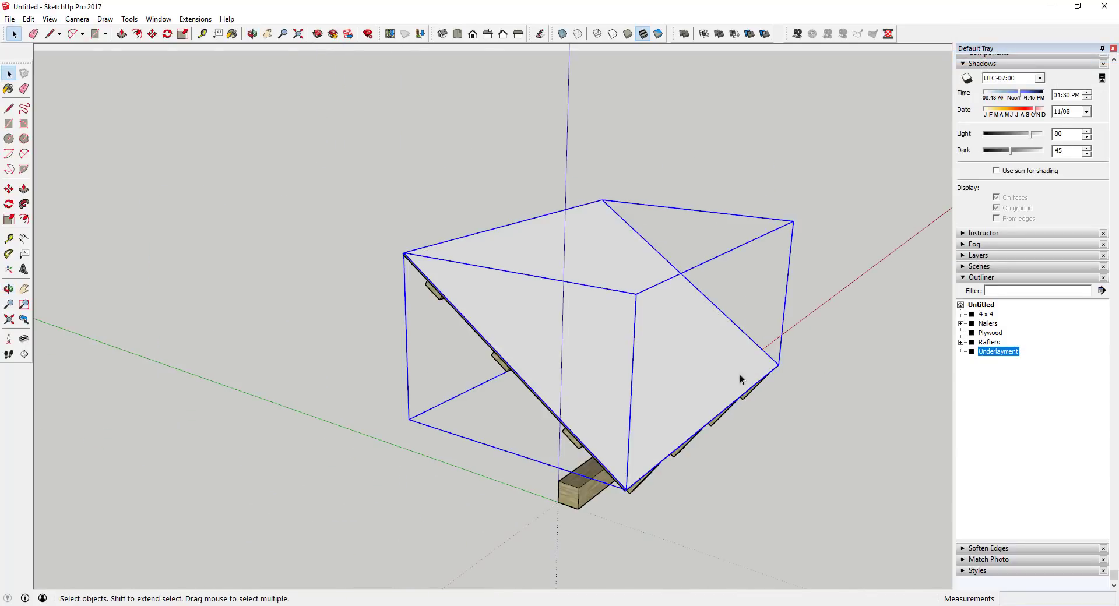
scroll(736, 358, up, 3)
middle_drag(717, 360, 634, 328)
scroll(621, 320, down, 4)
scroll(631, 331, up, 3)
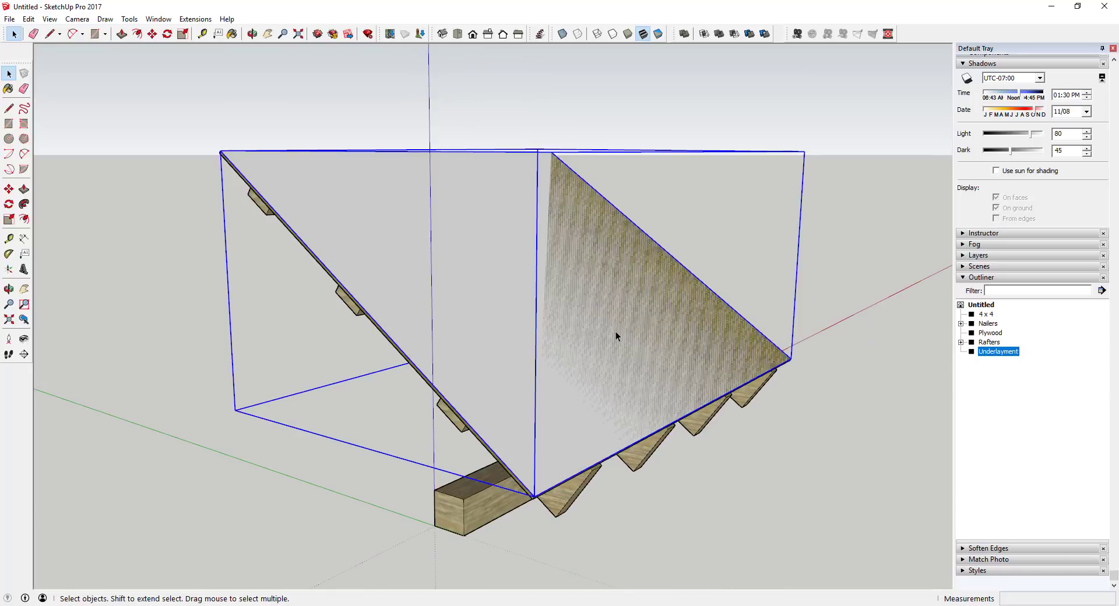
- Open the Underlayment group, extrude its face to a thickness of 1/16" with Push/Pull, and leave the group
double_click(615, 331)
key(p)
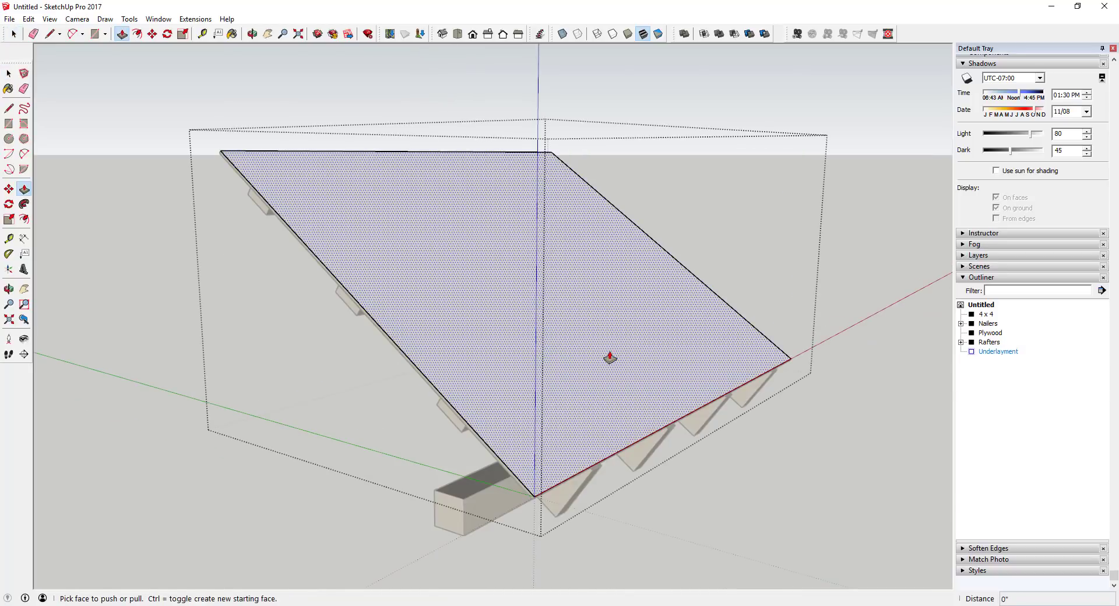
click(614, 356)
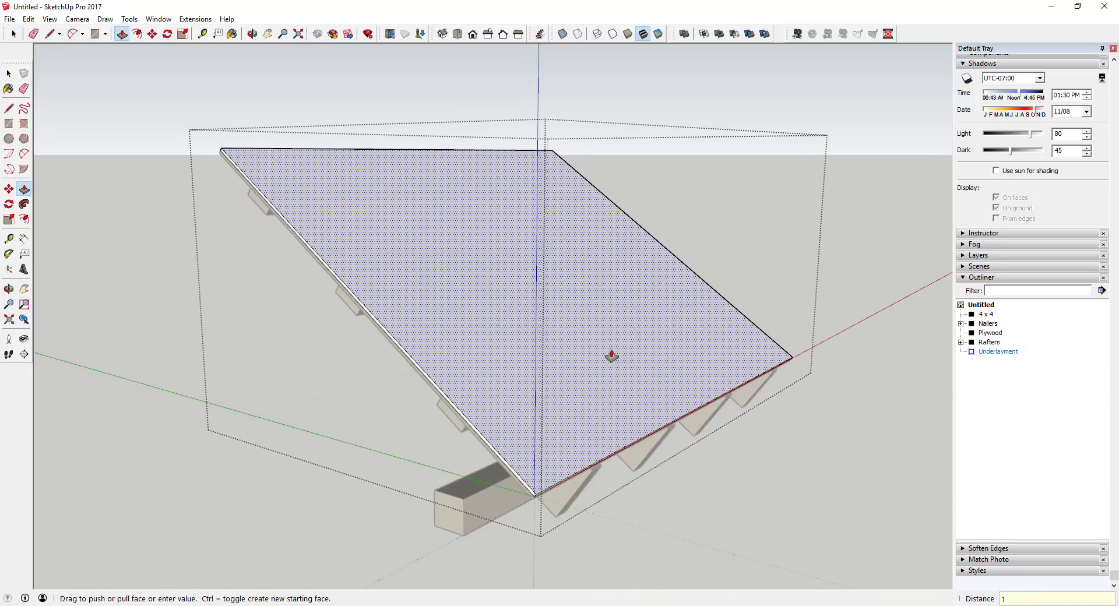
click(612, 355)
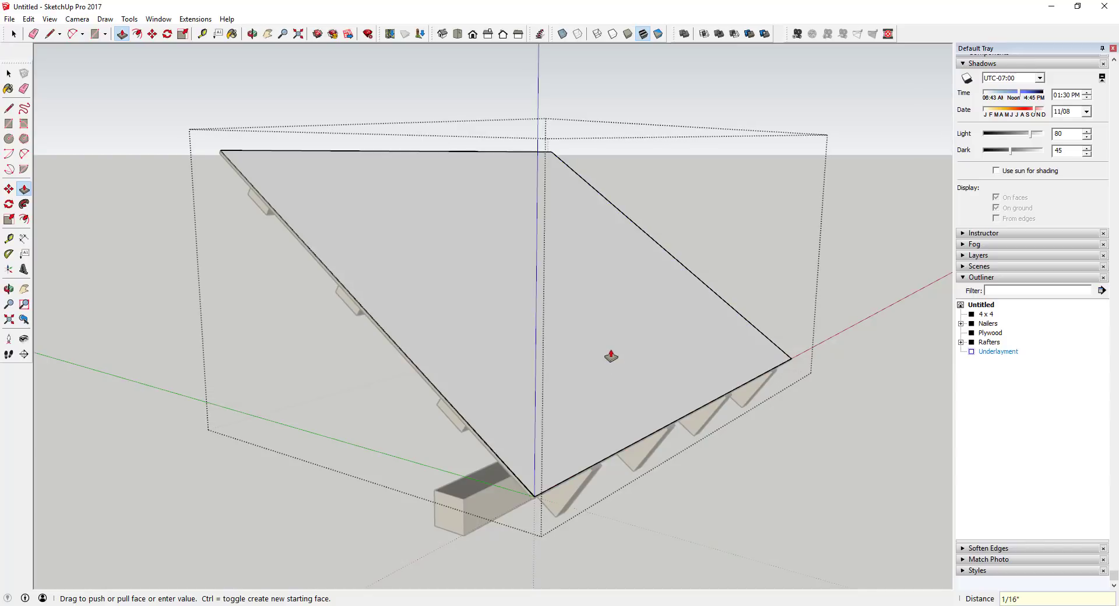
key(space)
click(732, 509)
middle_drag(732, 510, 631, 365)
scroll(630, 366, down, 4)
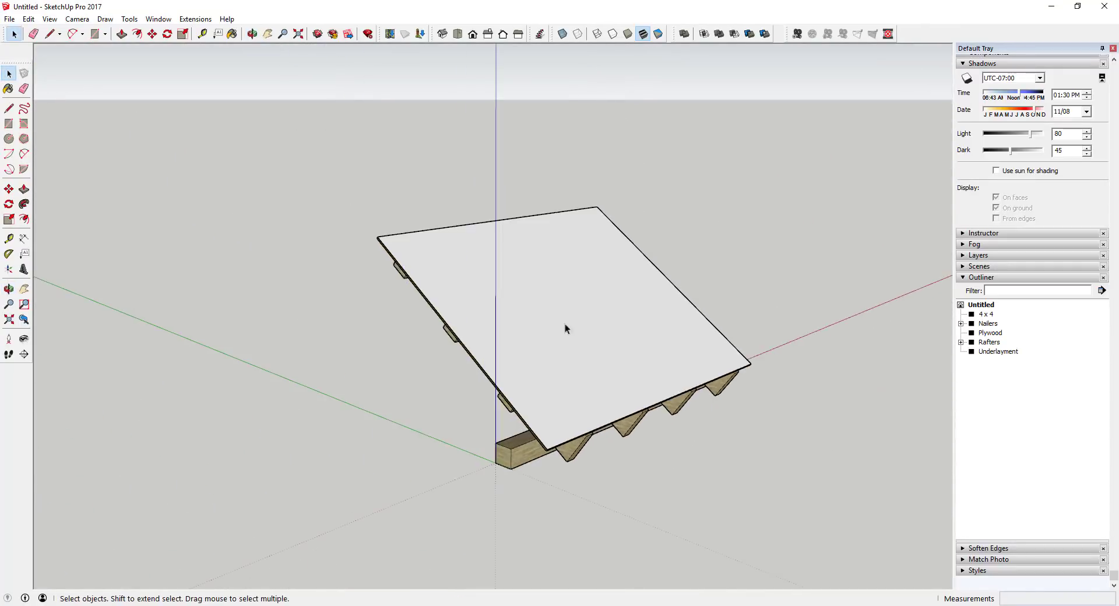
- Paint the Underlayment group black with Color M09 from the Colors collection
scroll(564, 324, up, 4)
scroll(681, 325, down, 3)
scroll(589, 372, up, 2)
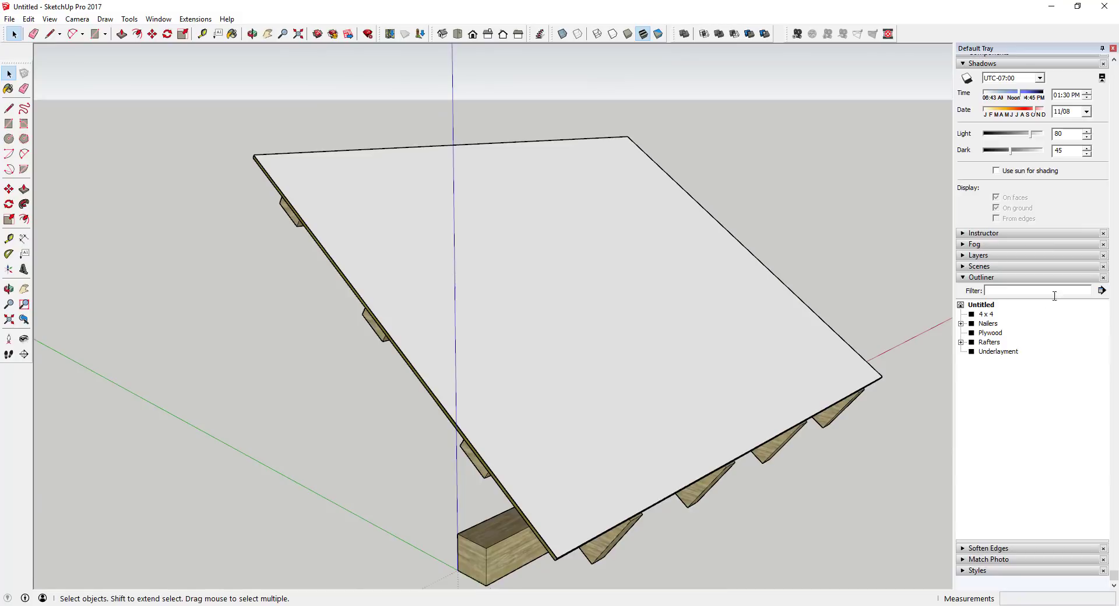
scroll(1031, 254, up, 5)
click(968, 206)
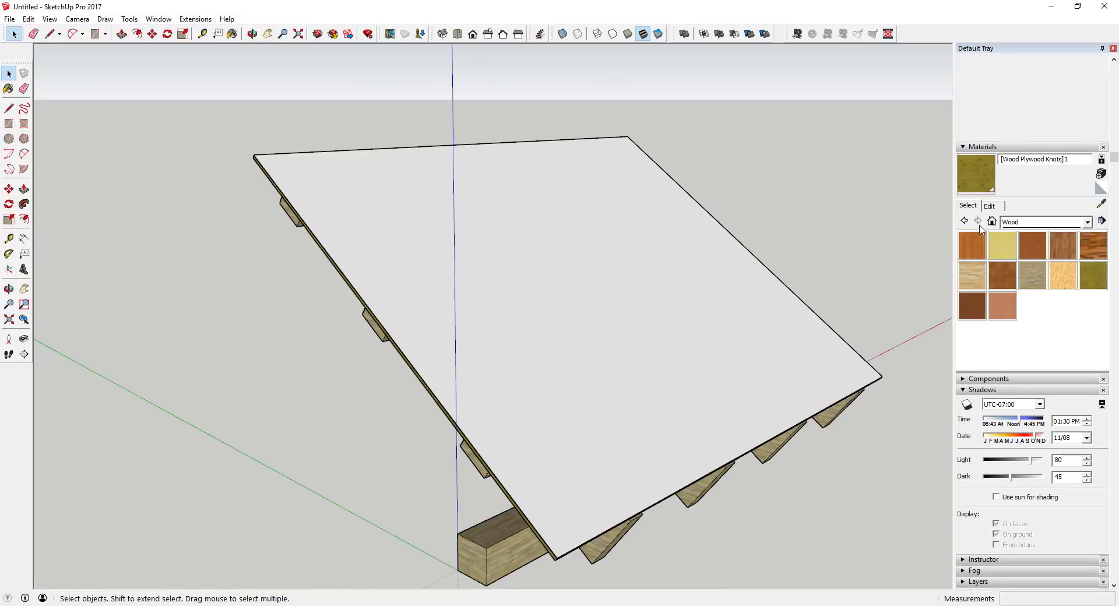
click(1025, 226)
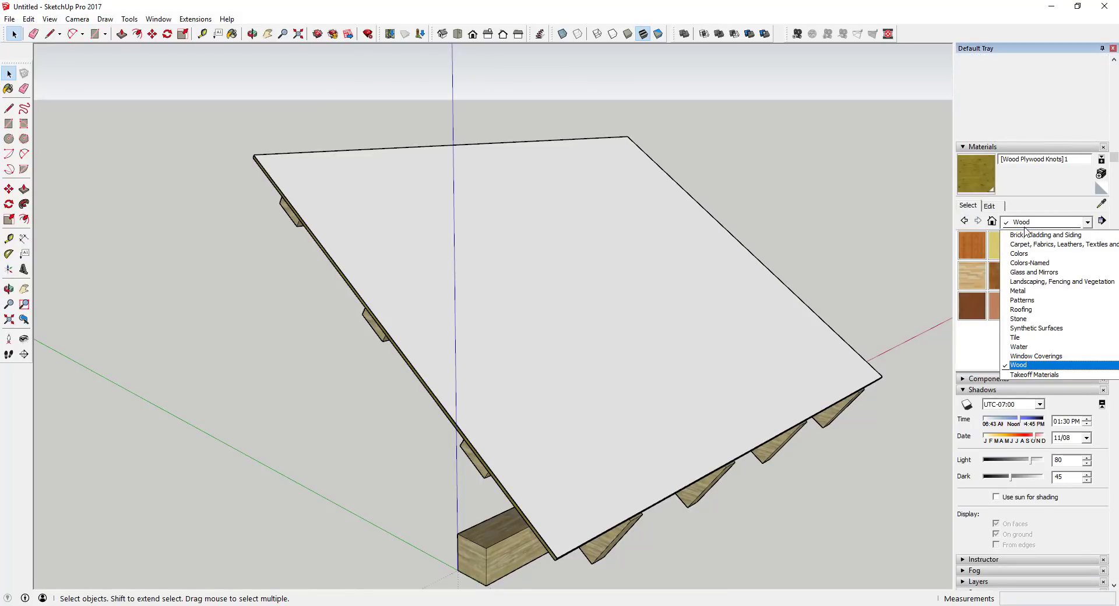
click(1037, 314)
click(1036, 226)
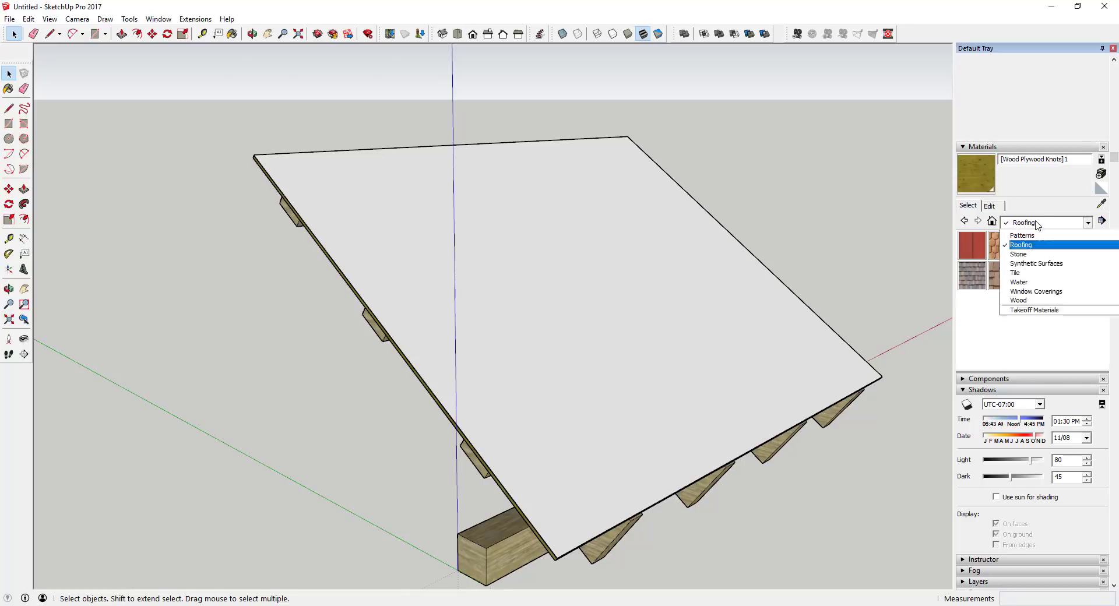
scroll(1032, 256, up, 5)
click(1029, 283)
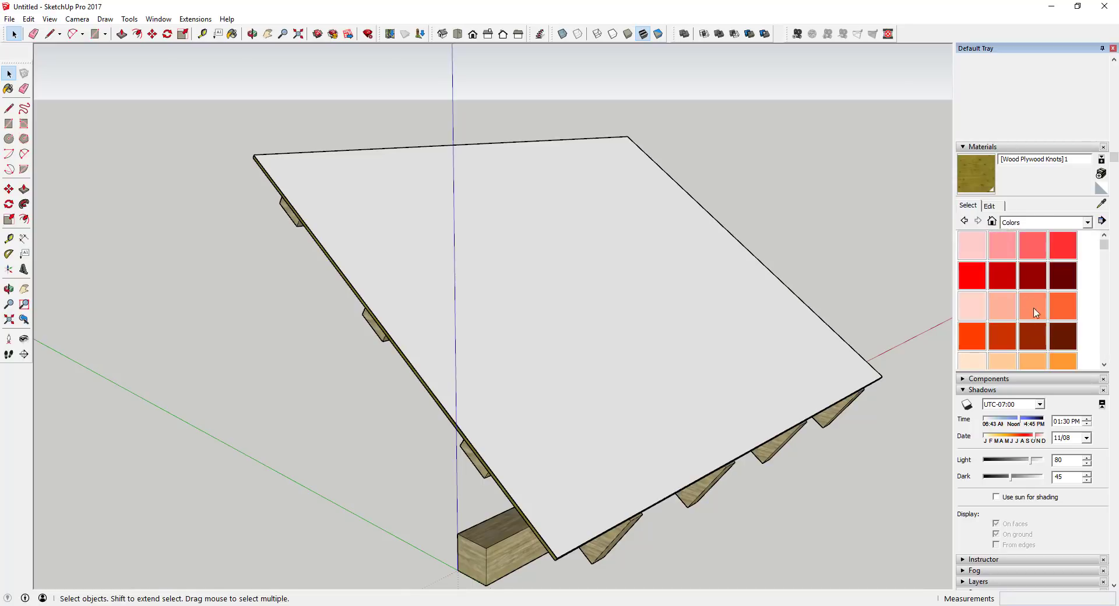
scroll(1029, 286, down, 10)
click(1002, 175)
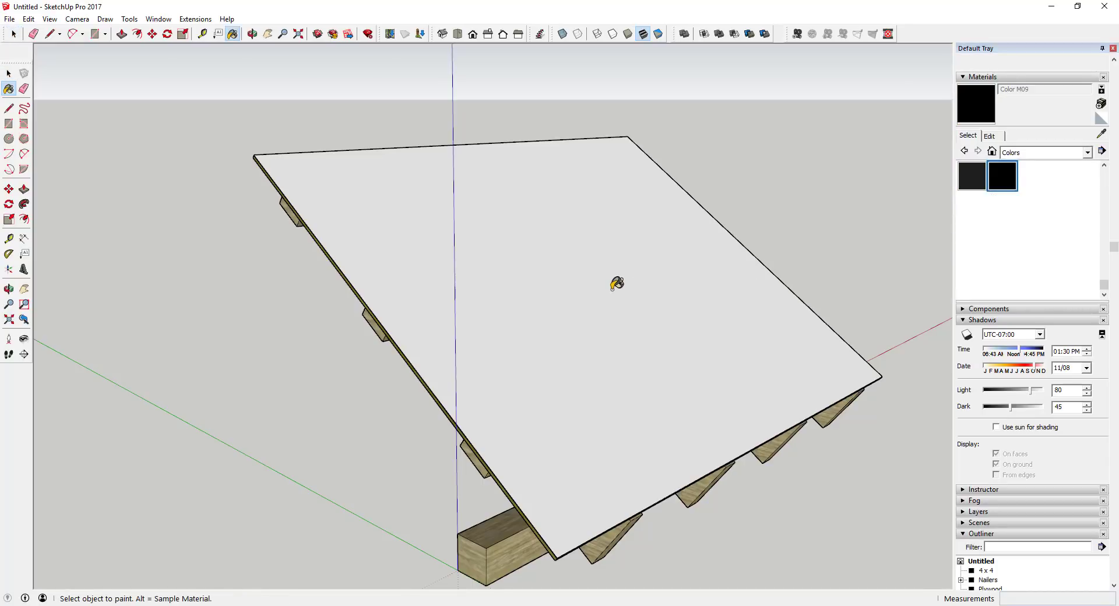
click(673, 300)
- Examine the painted underlayment on top of the roof section from different angles and distances
scroll(732, 309, down, 3)
key(o)
drag(707, 305, 690, 305)
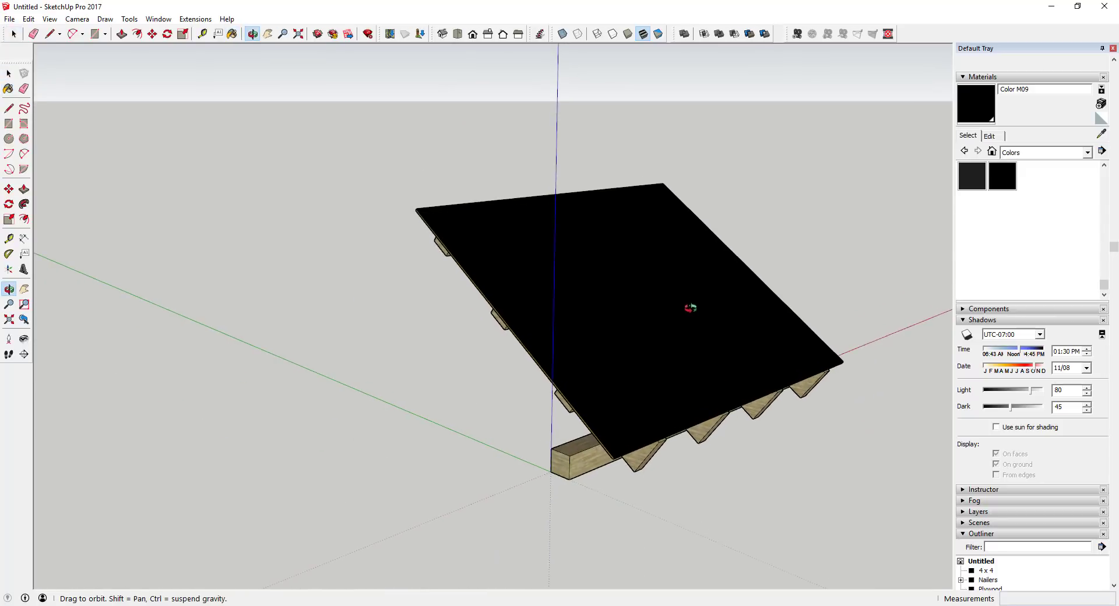
key(space)
scroll(692, 327, down, 2)
scroll(697, 324, up, 4)
middle_drag(722, 328, 811, 288)
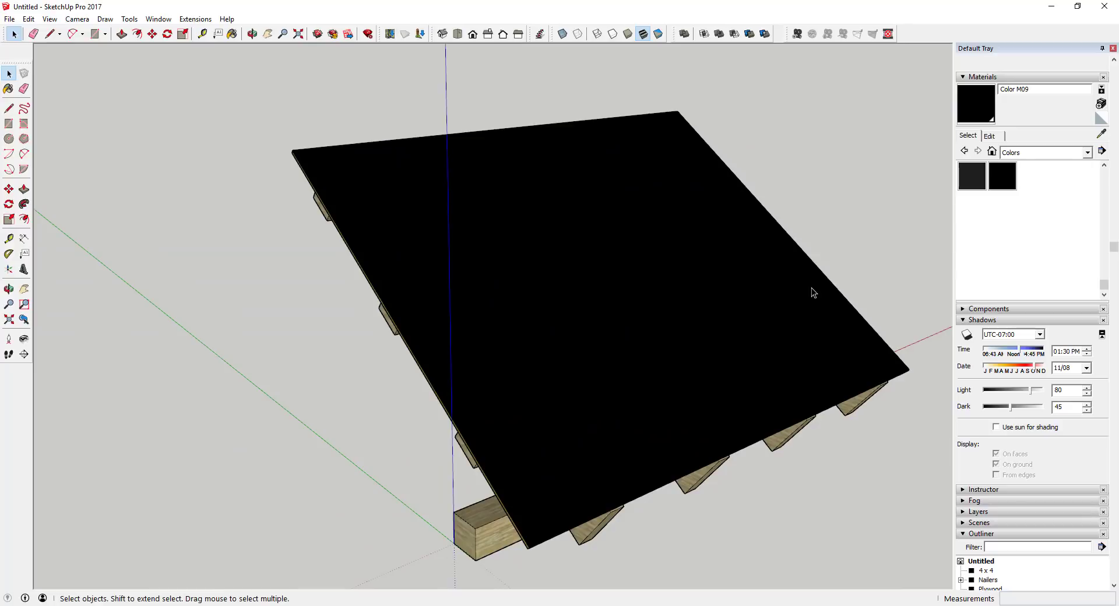
scroll(686, 304, down, 2)
click(622, 282)
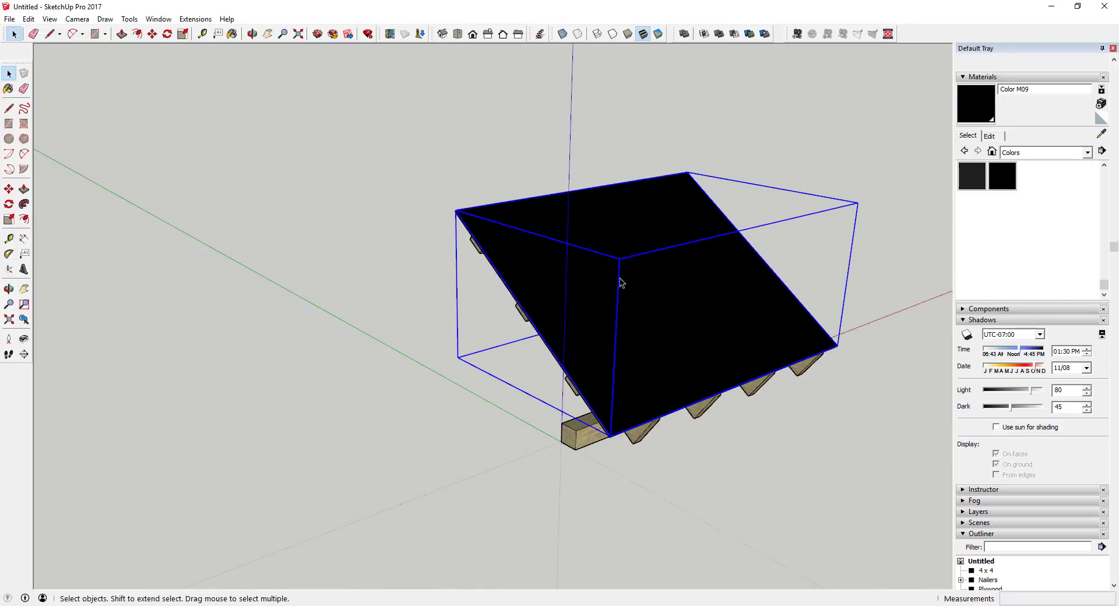
click(831, 265)
key(l)
click(456, 210)
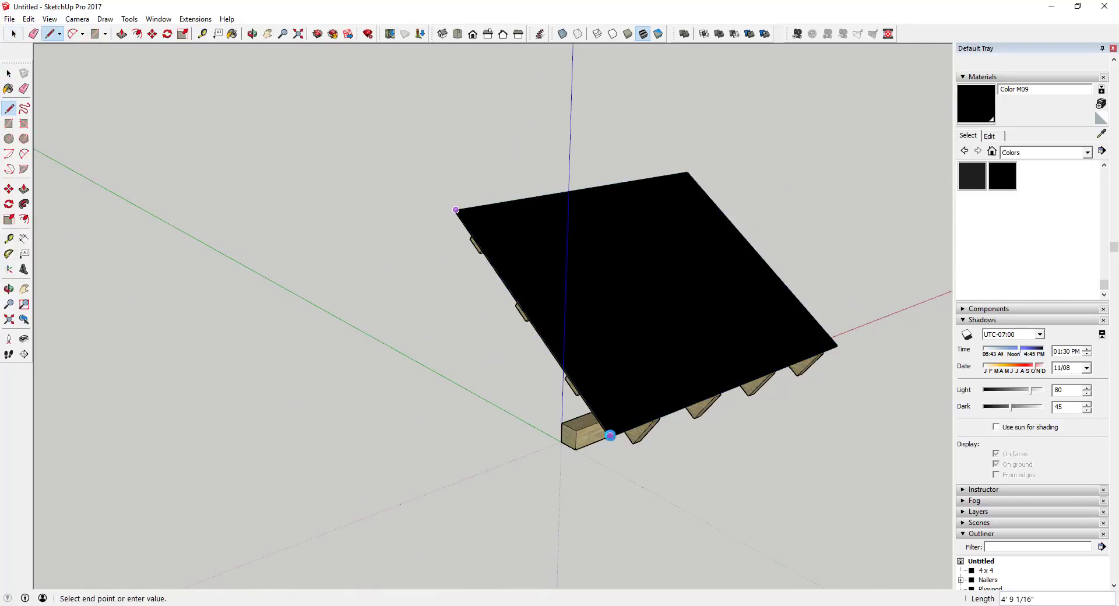
key(space)
scroll(471, 214, up, 5)
middle_drag(472, 195, 577, 182)
key(l)
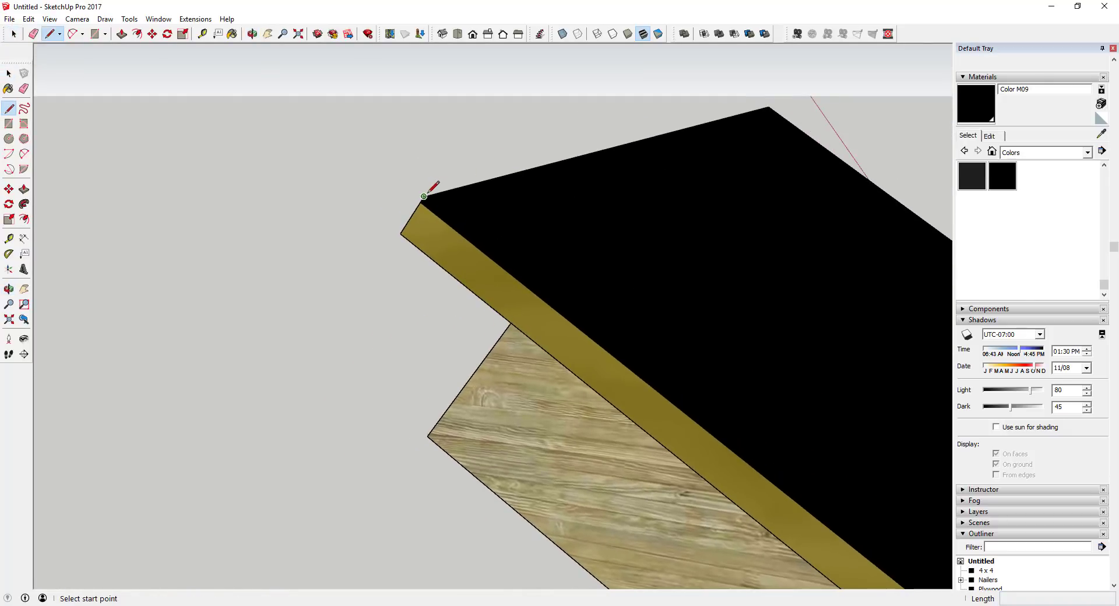
click(424, 196)
scroll(414, 186, down, 3)
middle_drag(408, 178, 600, 310)
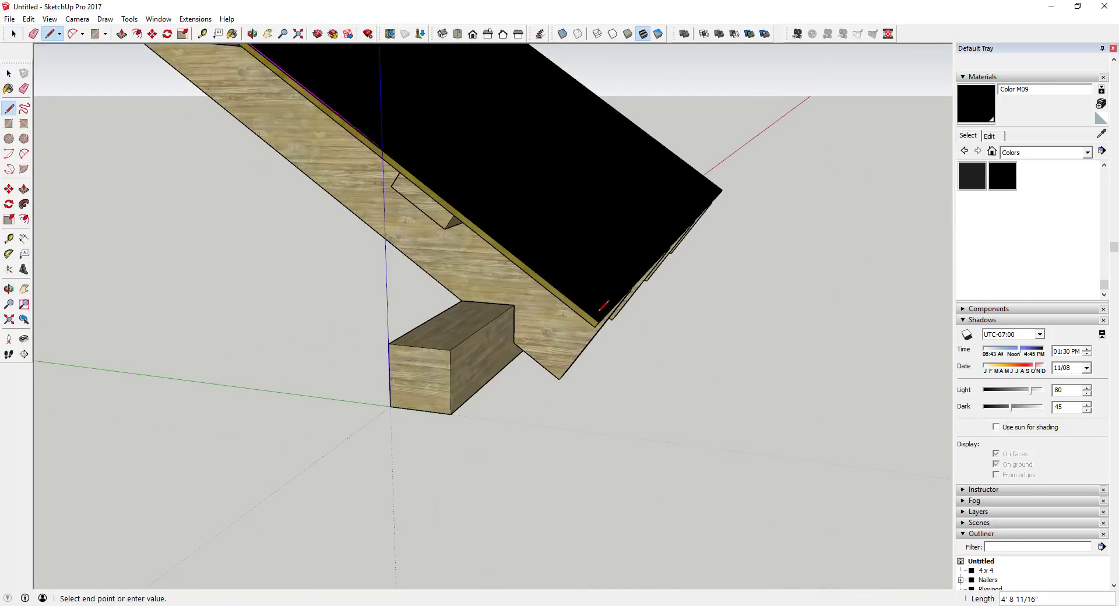
scroll(604, 304, up, 3)
scroll(610, 316, down, 3)
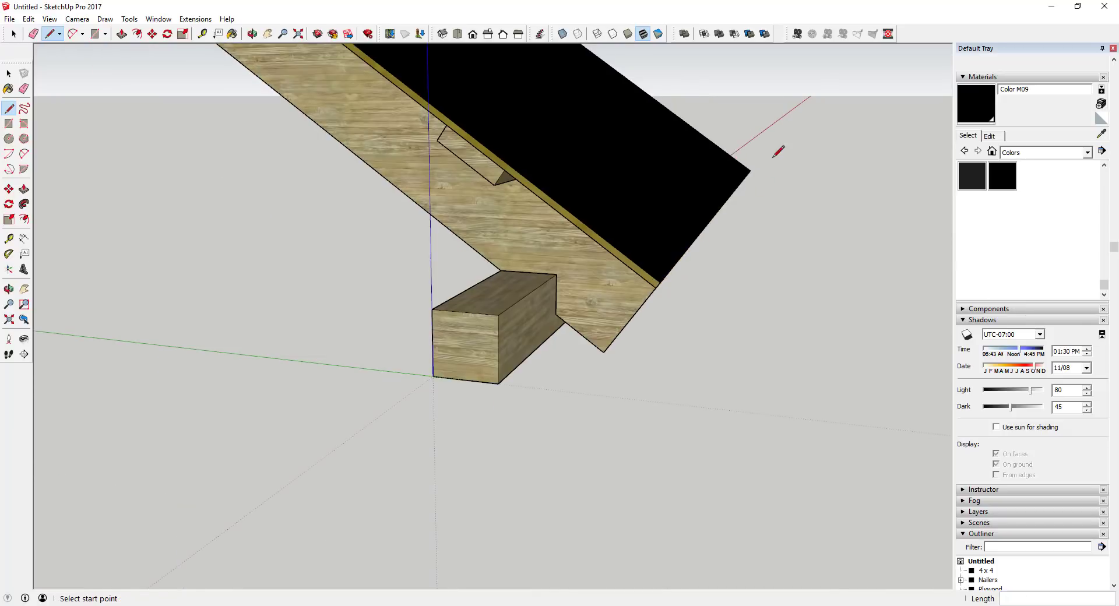
middle_drag(774, 150, 564, 188)
scroll(804, 236, up, 5)
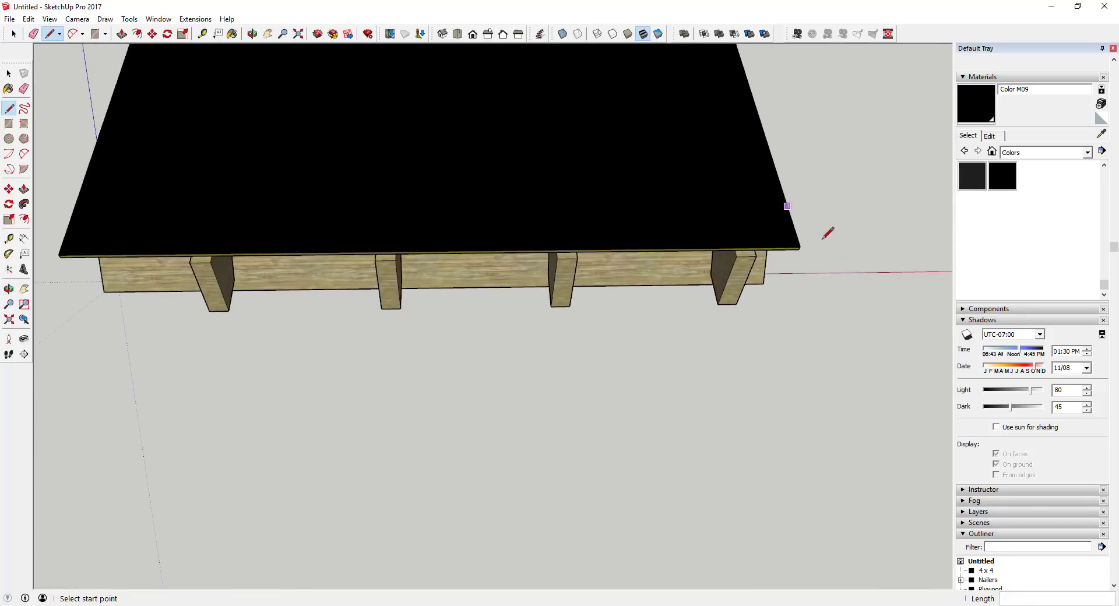
scroll(787, 242, down, 5)
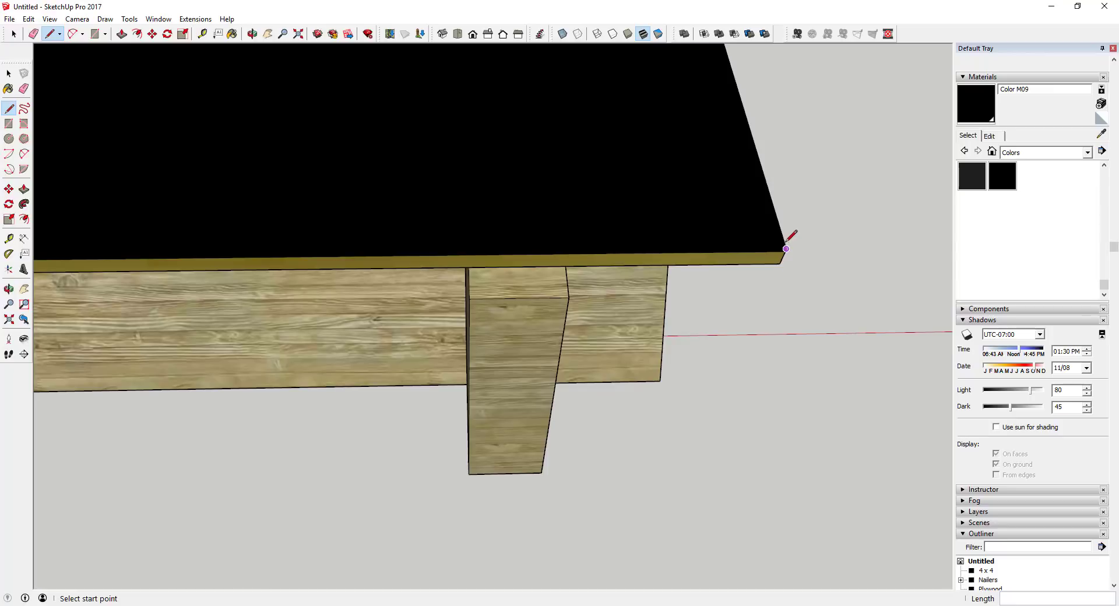
scroll(417, 208, up, 4)
scroll(439, 331, down, 4)
key(space)
- Hide the Underlayment group to expose the plywood beneath it
click(439, 331)
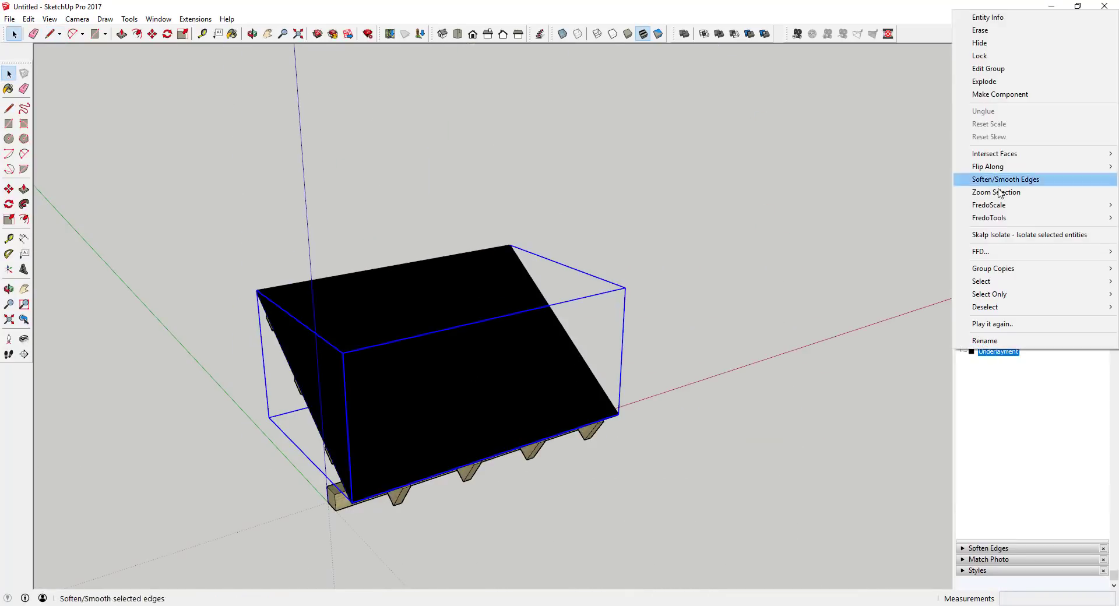
click(991, 43)
middle_drag(284, 318, 571, 431)
scroll(452, 480, up, 5)
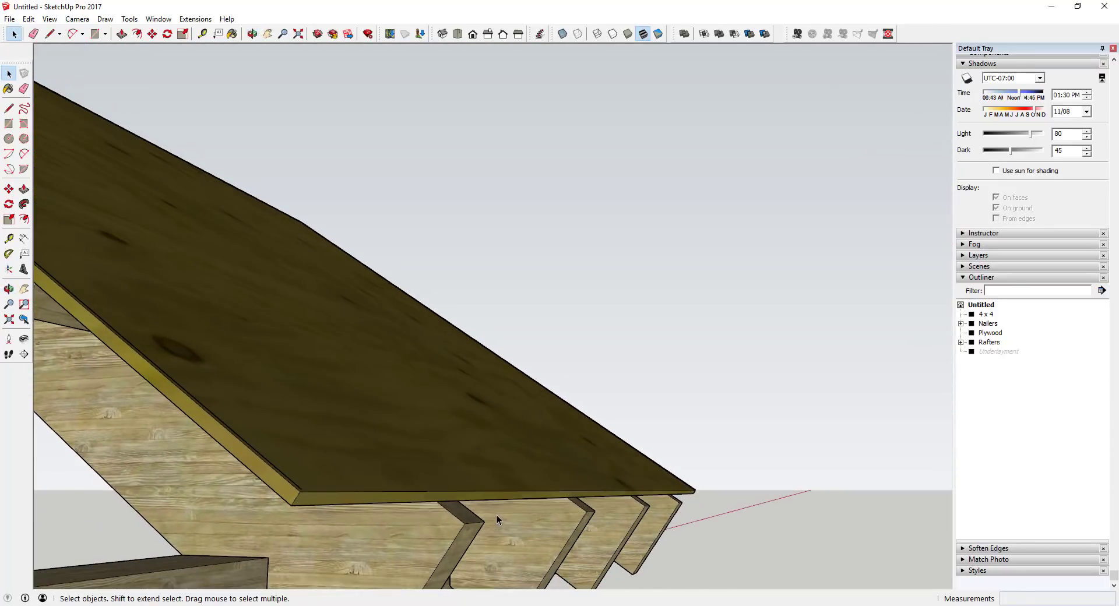
- Draw a line along the plywood's lower top edge from corner to corner to create a face over the plywood
middle_drag(497, 515, 432, 455)
key(l)
click(432, 454)
scroll(648, 466, up, 3)
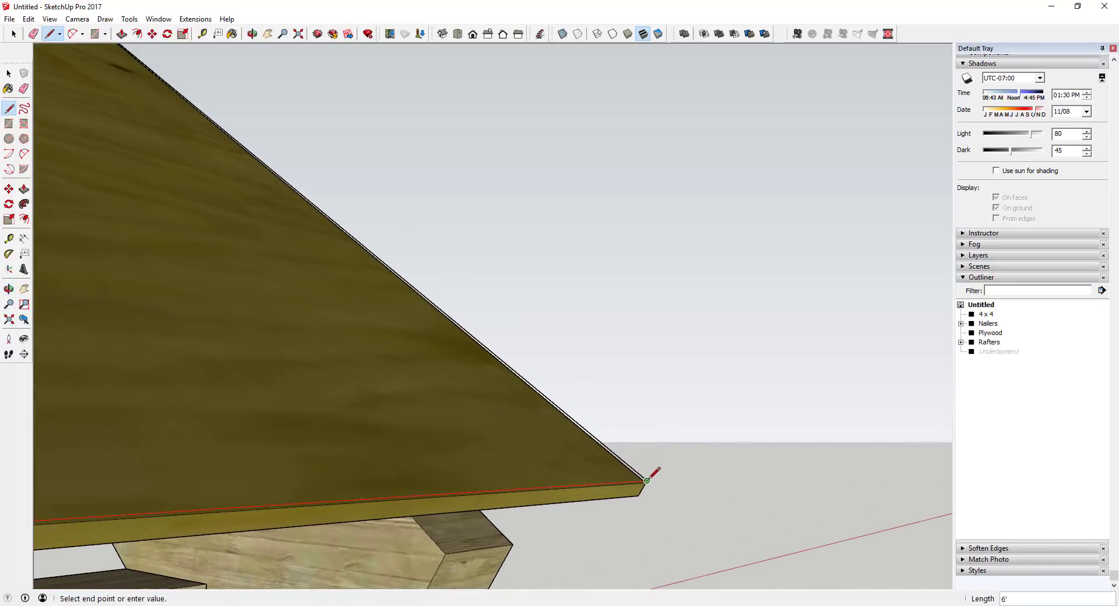
click(647, 480)
key(space)
- Select the new top face with its edges and paint it with Roofing Shingles Asphalt from the Roofing collection
scroll(573, 454, down, 6)
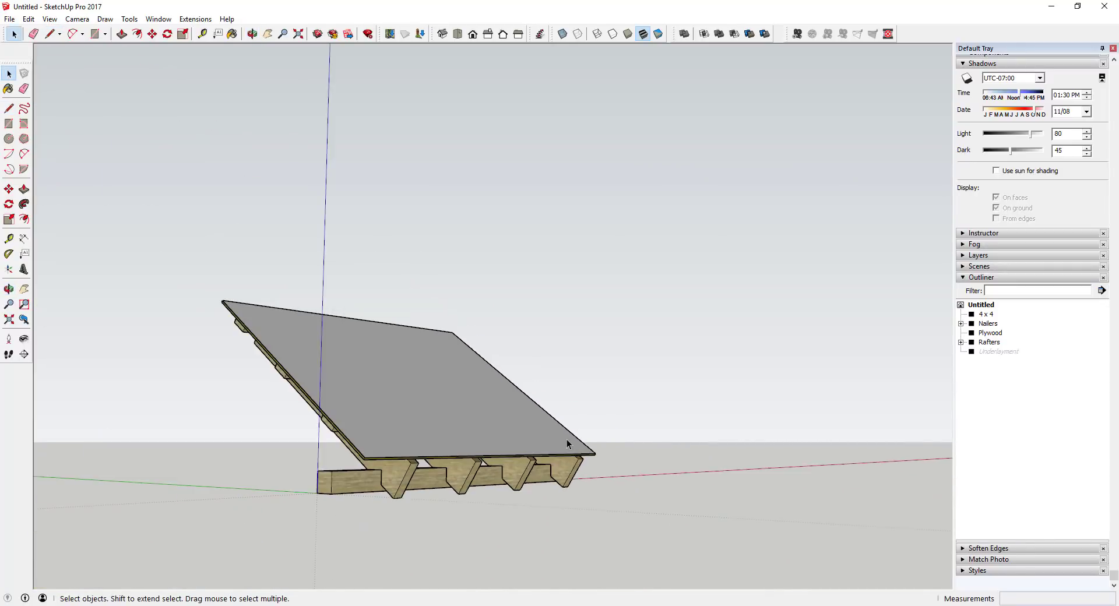
scroll(387, 395, up, 3)
click(518, 437)
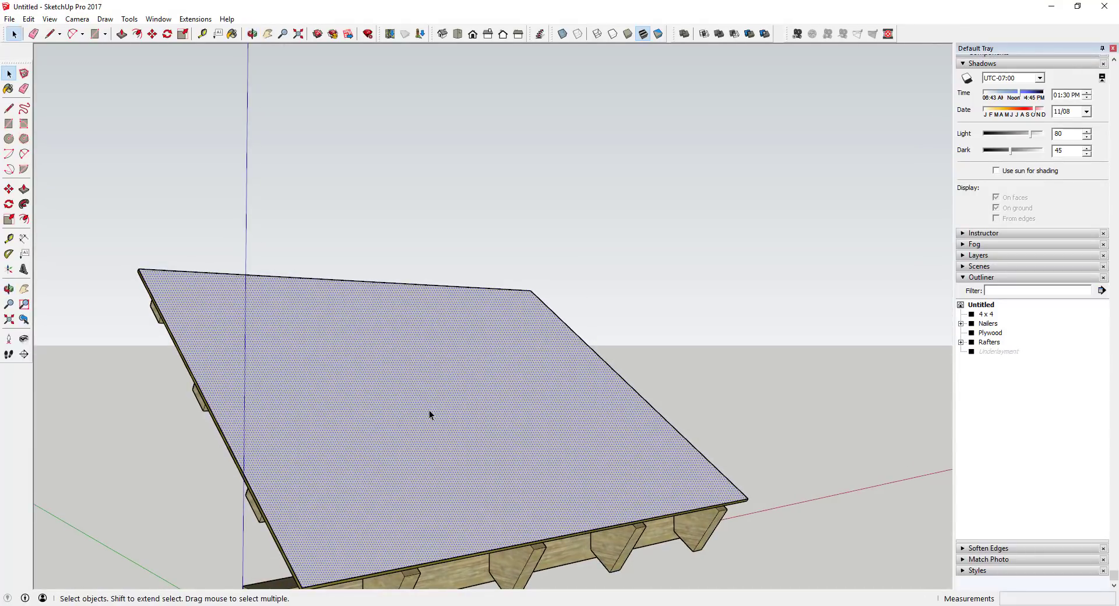
scroll(493, 444, down, 3)
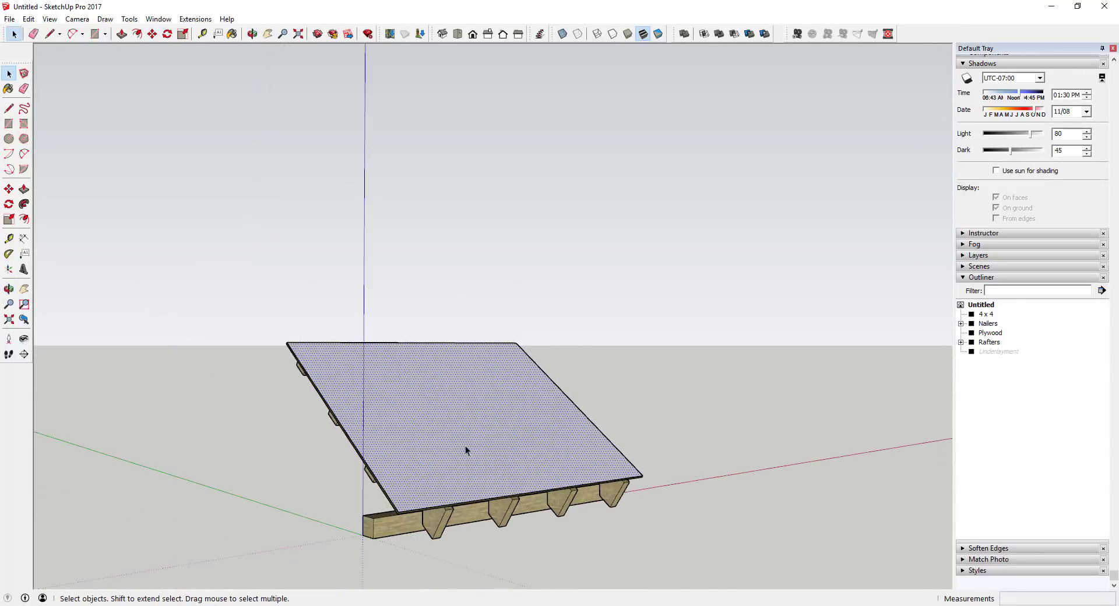
double_click(389, 422)
scroll(1042, 236, up, 5)
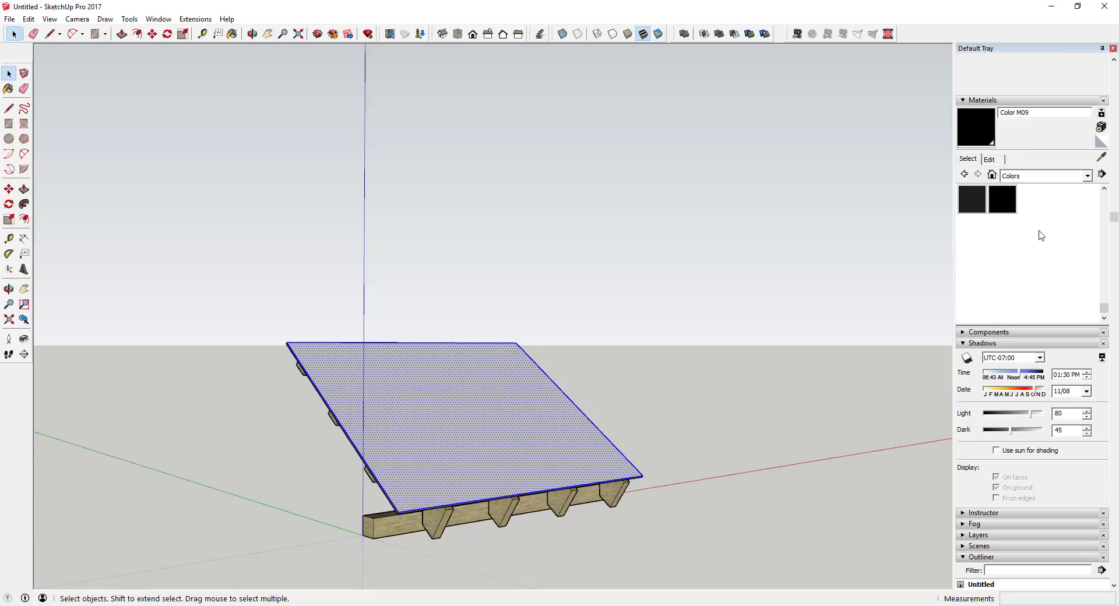
click(1036, 179)
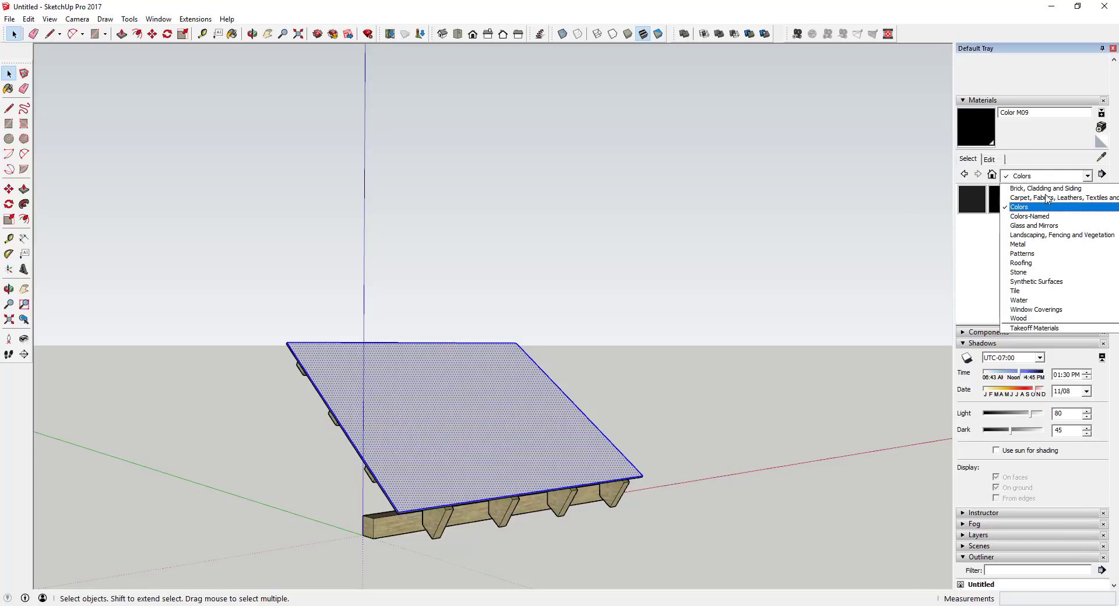
click(1036, 266)
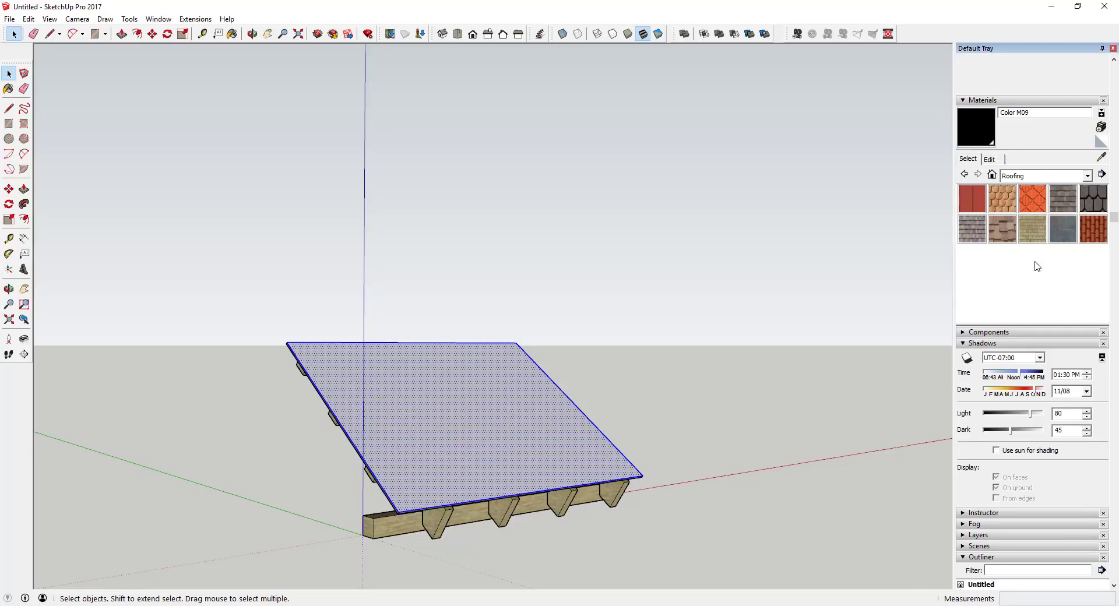
click(1065, 198)
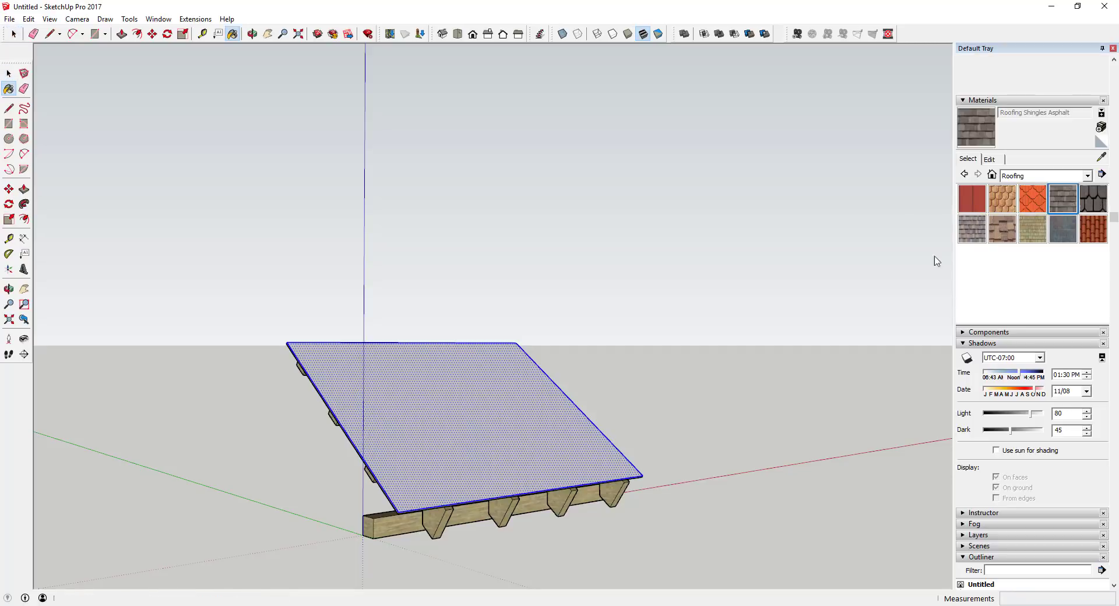
click(460, 394)
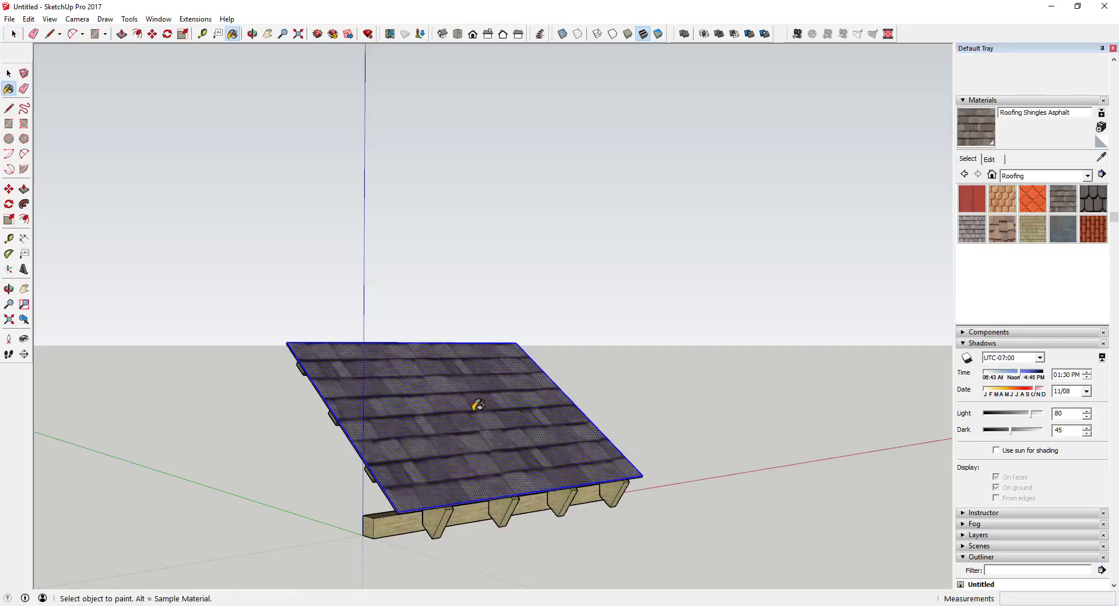
key(space)
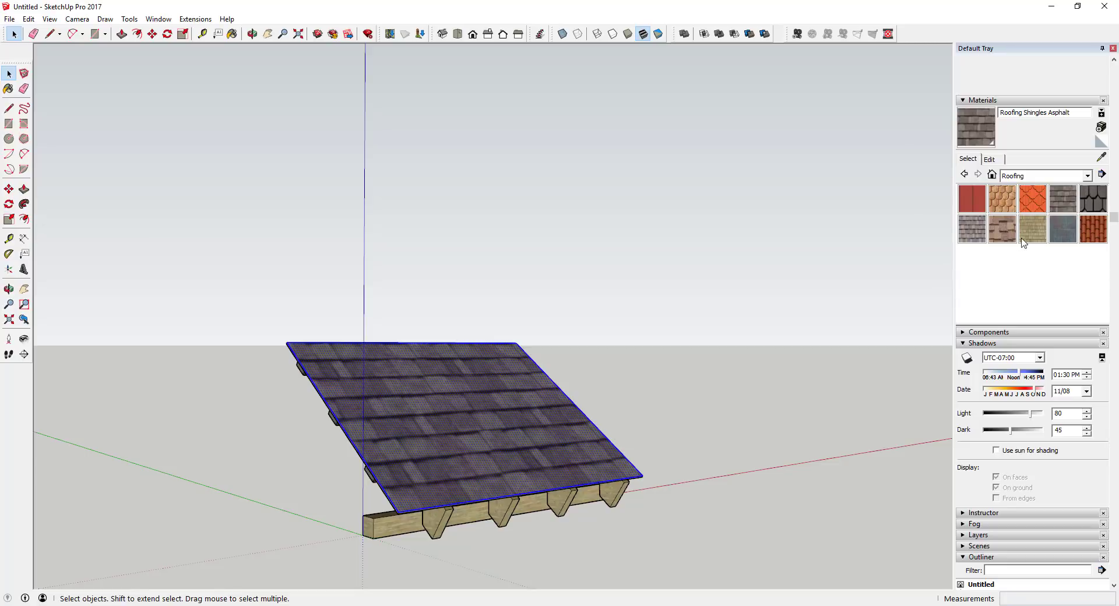
- Set the Roofing Shingles Asphalt texture width to 12"
click(990, 159)
click(978, 292)
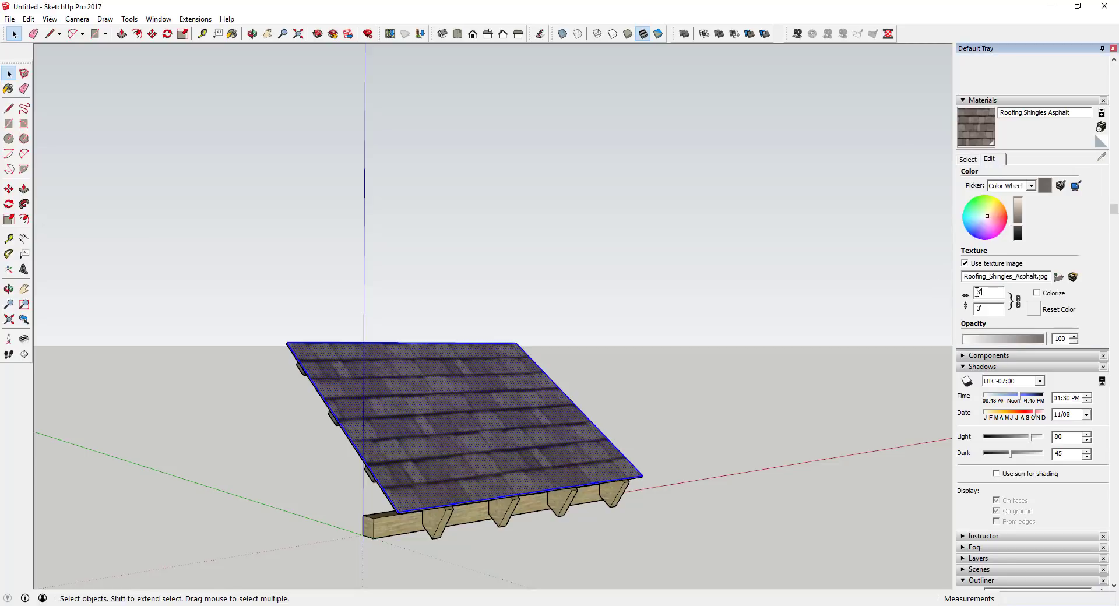
text(12)
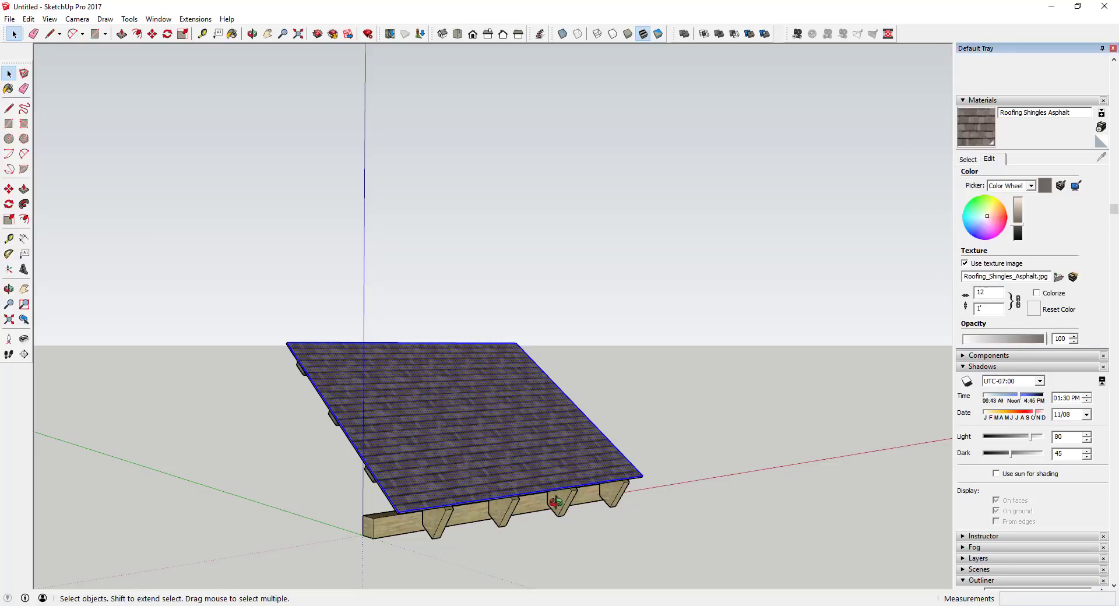
- Push/Pull the shingle-textured roof face up by 1/16" to give the shingle layer thickness
middle_drag(555, 502, 632, 358)
scroll(632, 358, up, 3)
key(p)
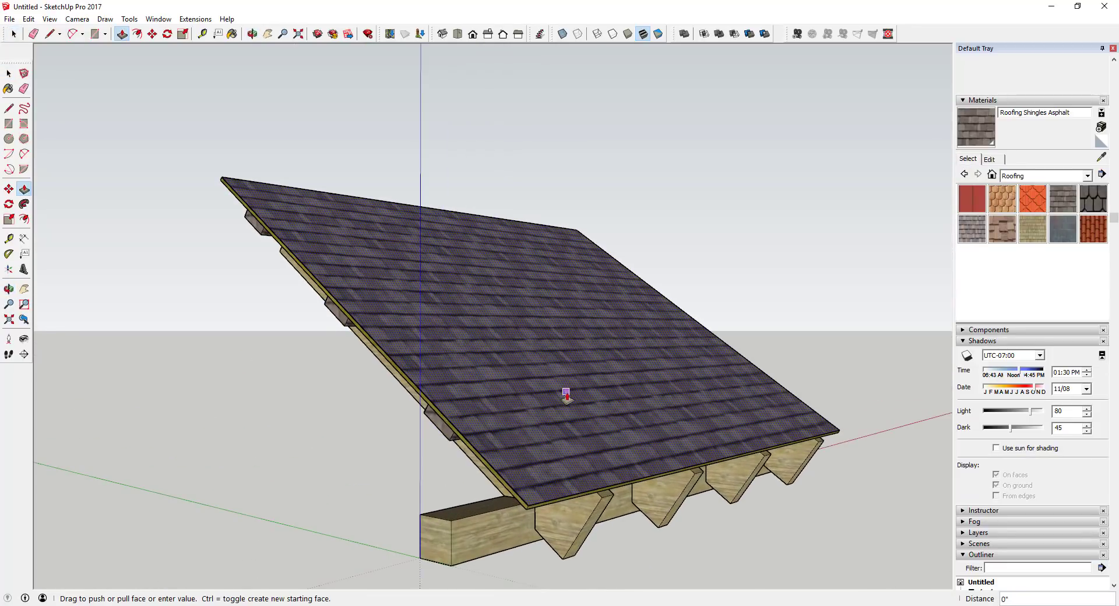
click(565, 397)
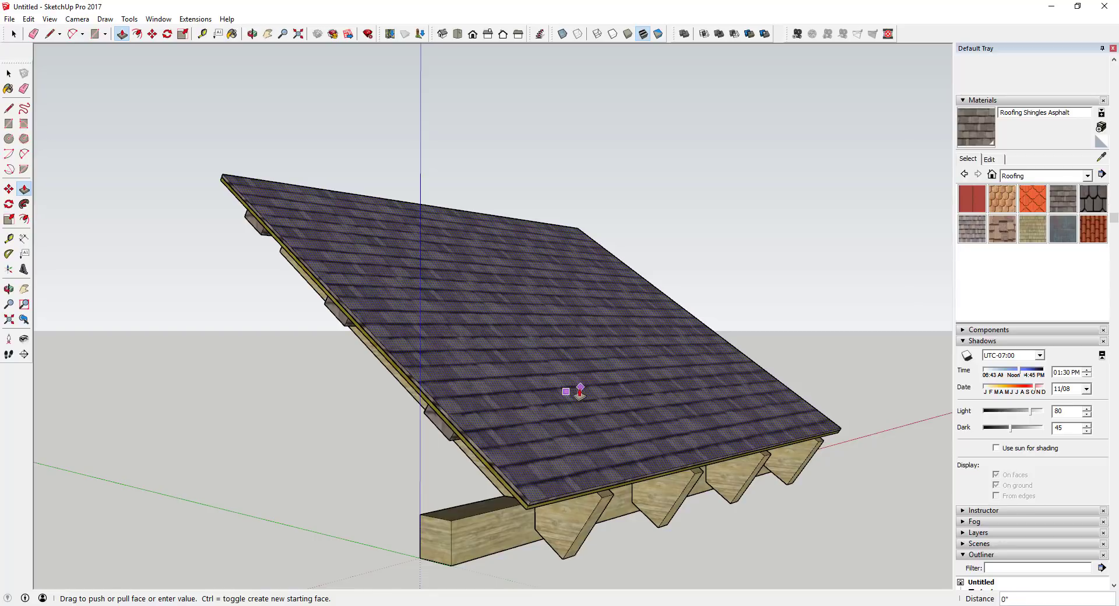
scroll(580, 390, up, 3)
scroll(638, 366, down, 4)
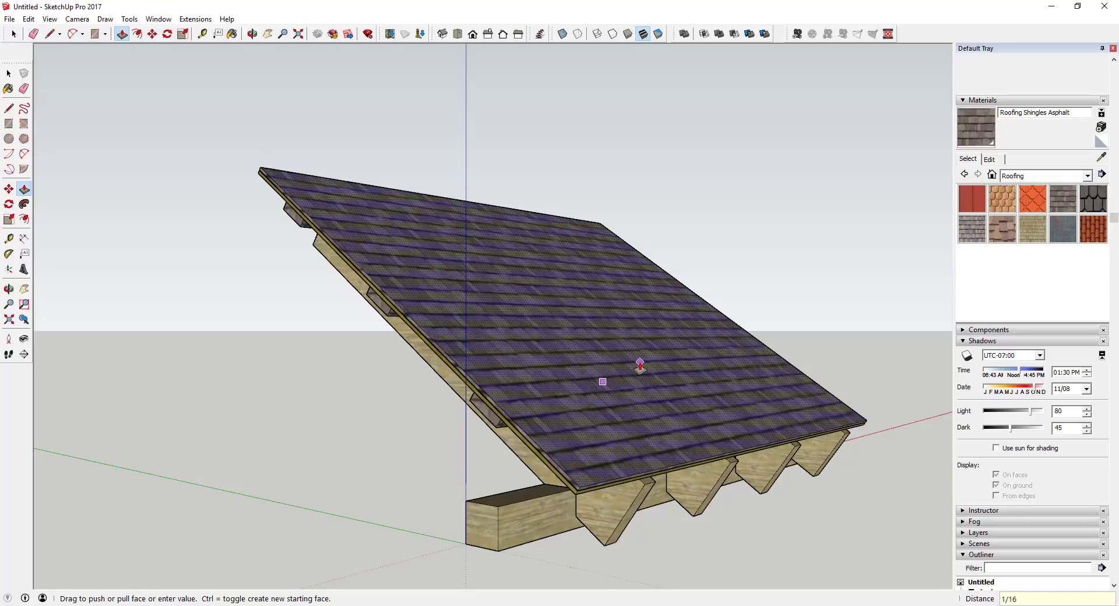
text(1/16)
key(Return)
- Select the entire shingle layer, make it a group and name the group Shingles
key(space)
click(642, 361)
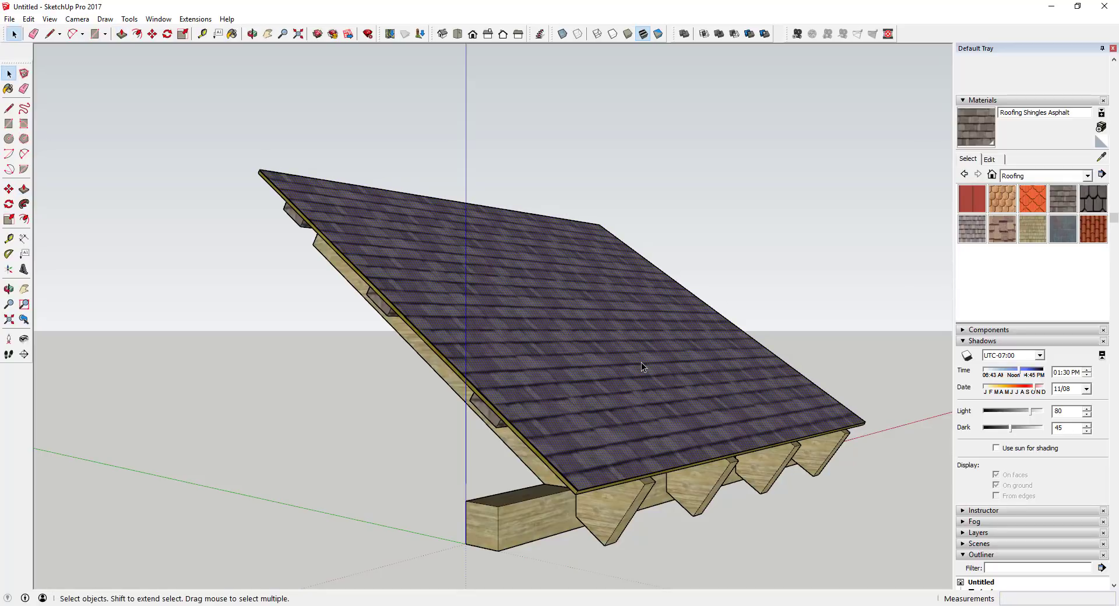
right_click(641, 362)
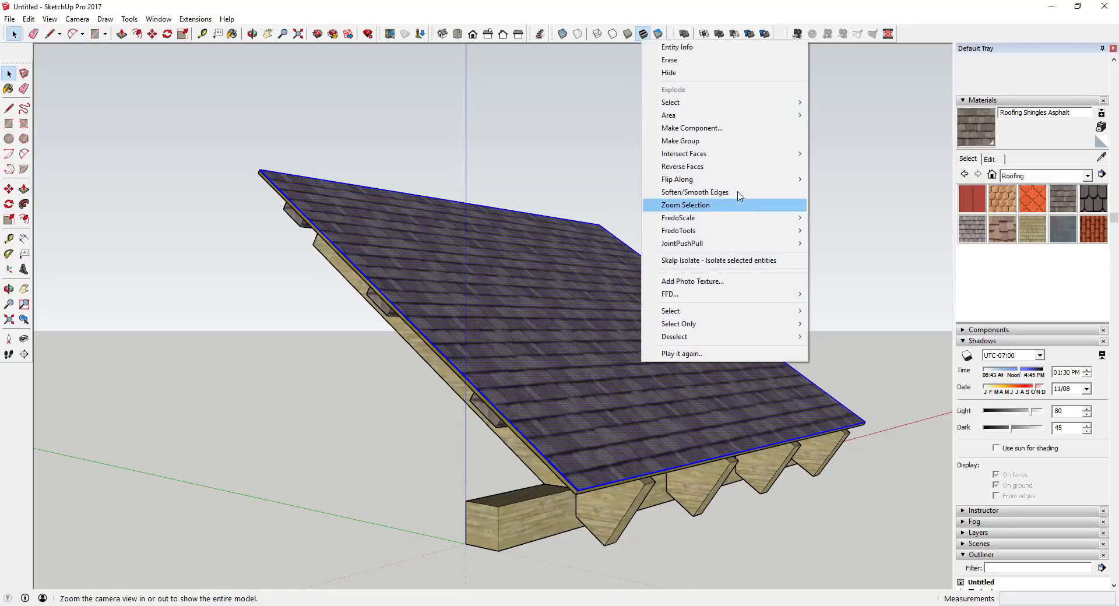
click(702, 146)
scroll(1038, 475, down, 5)
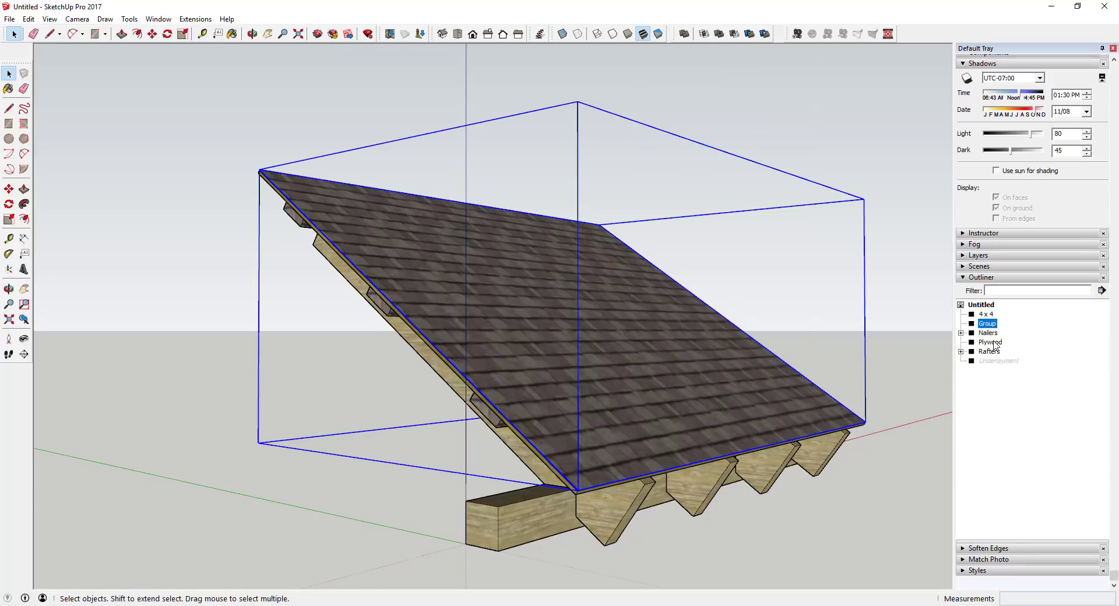
right_click(989, 330)
right_click(998, 594)
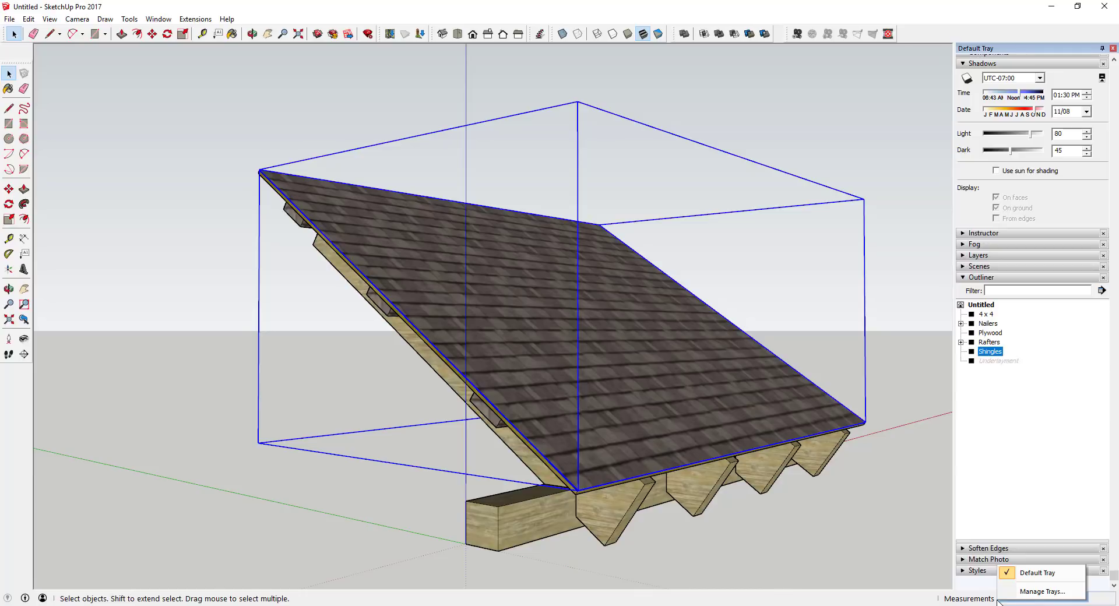
- Sample the Wood Lumber ButtJoined material from a rafter and paint the nailers with it
middle_drag(704, 451, 536, 279)
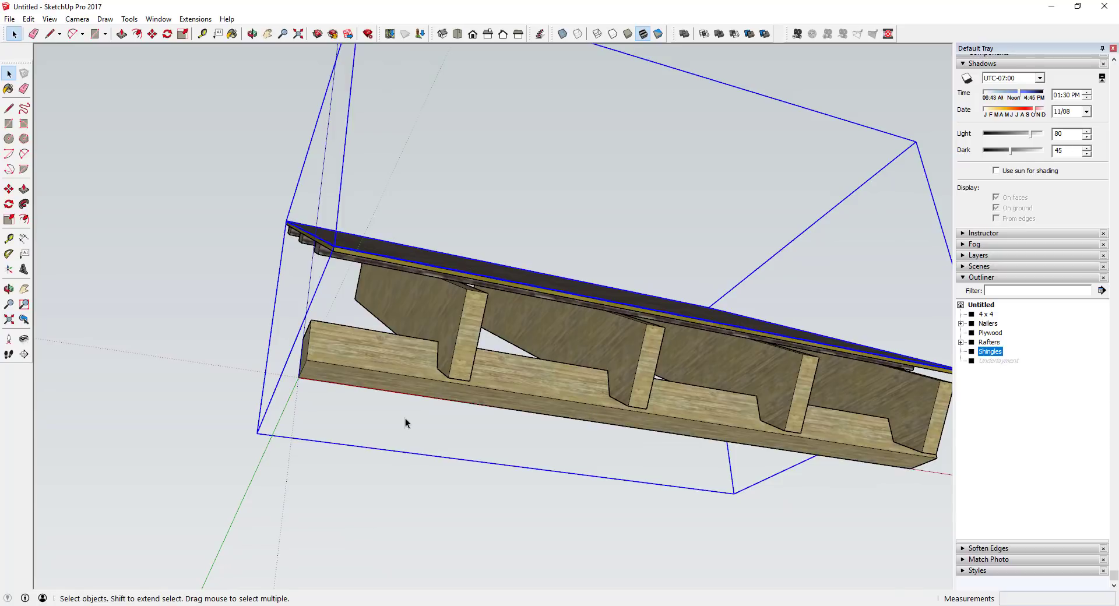
middle_drag(404, 418, 937, 315)
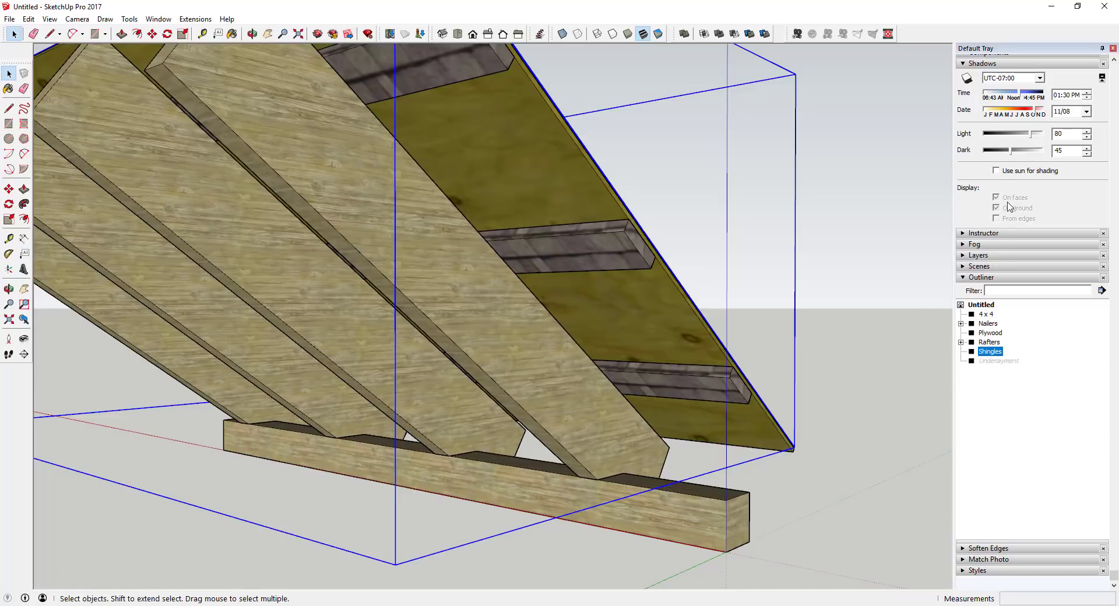
scroll(1009, 207, up, 10)
key(b)
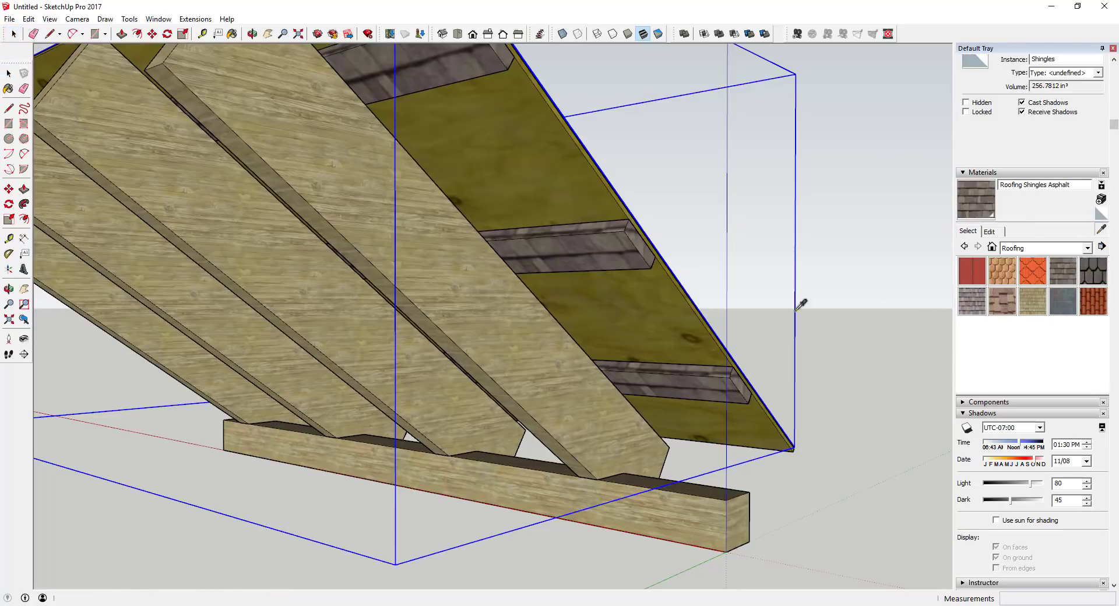
alt+click(516, 357)
click(600, 235)
key(space)
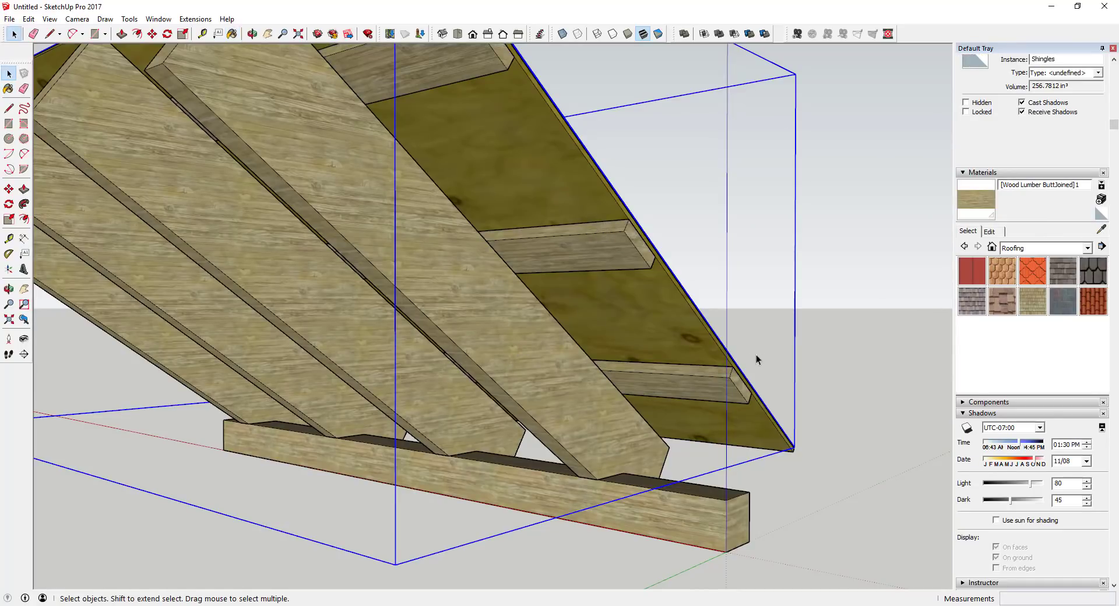
- Draw a closed four-sided face between two neighbouring rafters, rising from the beam's top edge to the rafters' upper edges
mouse_move(757, 358)
middle_down()
mouse_move(762, 380)
mouse_move(707, 362)
mouse_move(803, 350)
mouse_move(869, 362)
mouse_move(877, 390)
mouse_move(909, 407)
middle_up()
scroll(657, 450, up, 4)
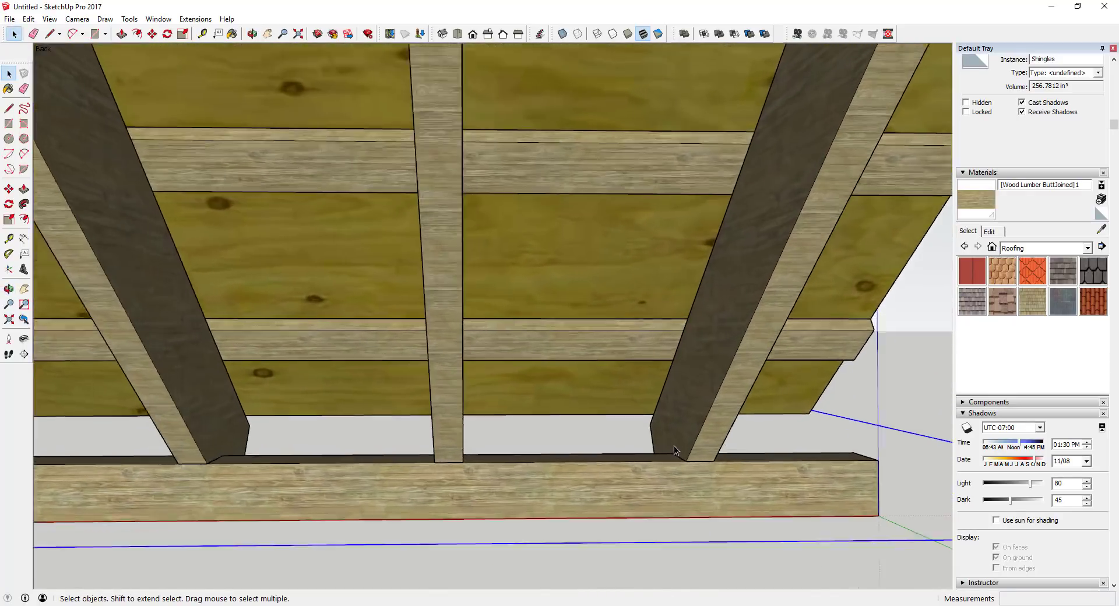
key(l)
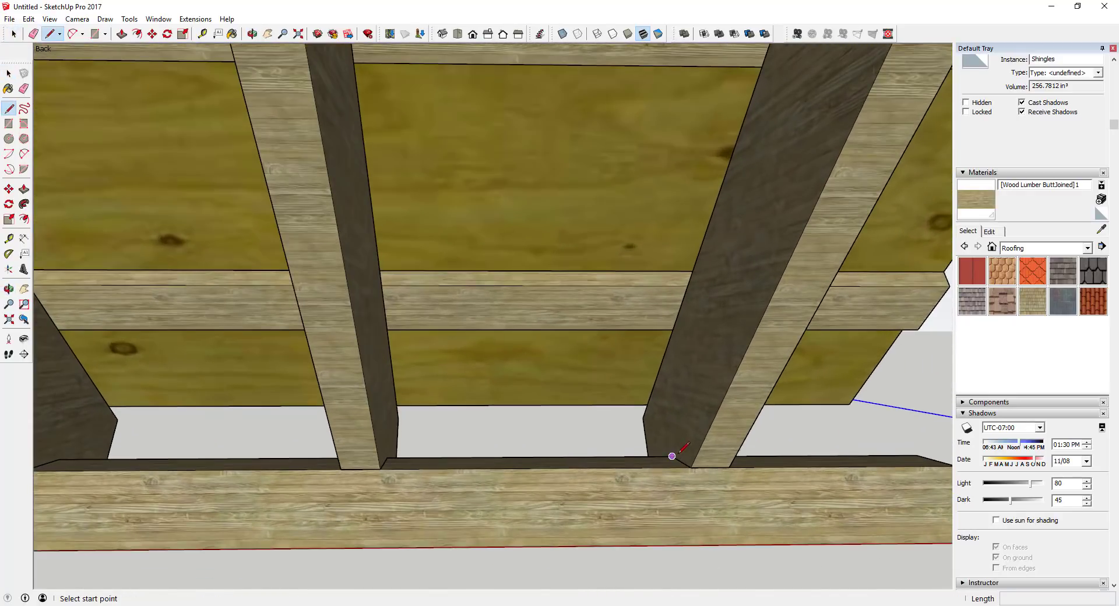
click(672, 456)
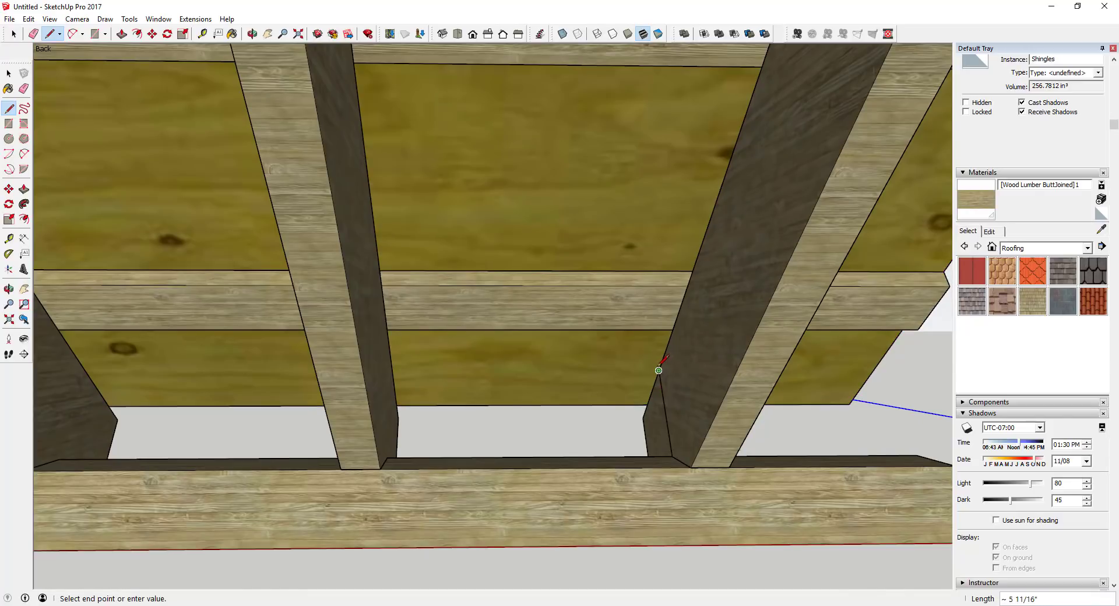
click(659, 370)
click(392, 371)
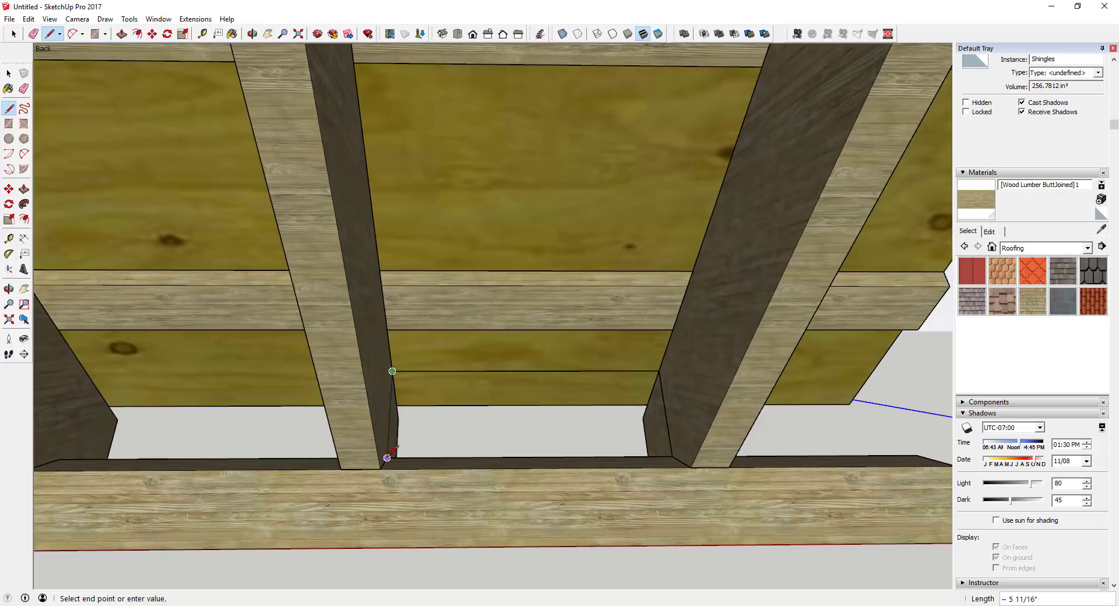
click(662, 455)
- Push/Pull the new face along the rafter bay up to the rafters' upper ends
key(p)
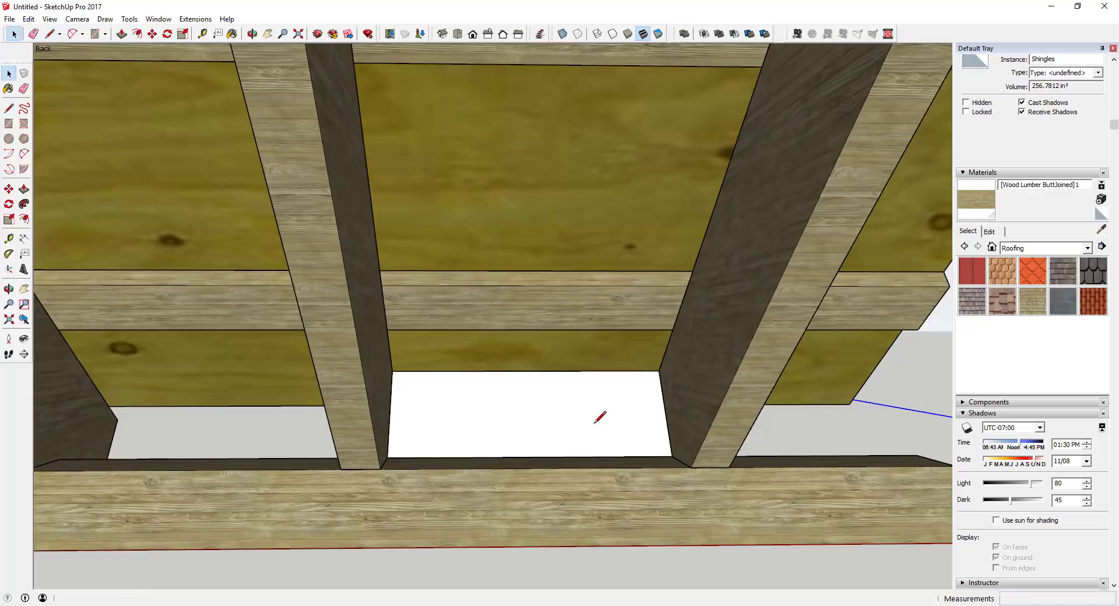
click(592, 429)
scroll(579, 409, down, 8)
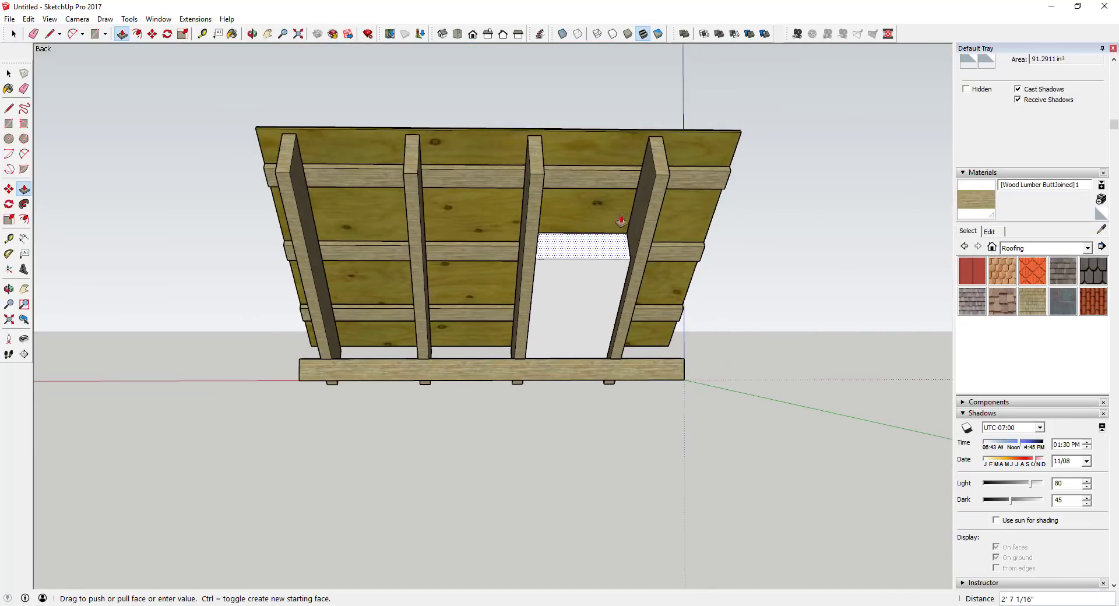
click(656, 179)
- Select the whole infill solid between the rafters and make it a component named Insulation
key(space)
triple_click(607, 233)
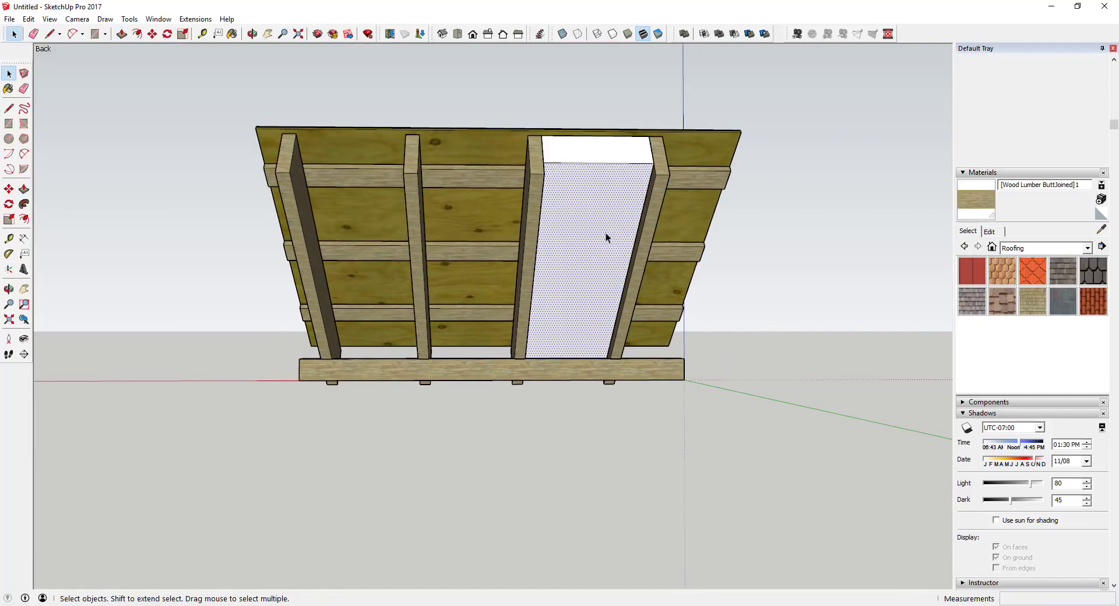
right_click(606, 233)
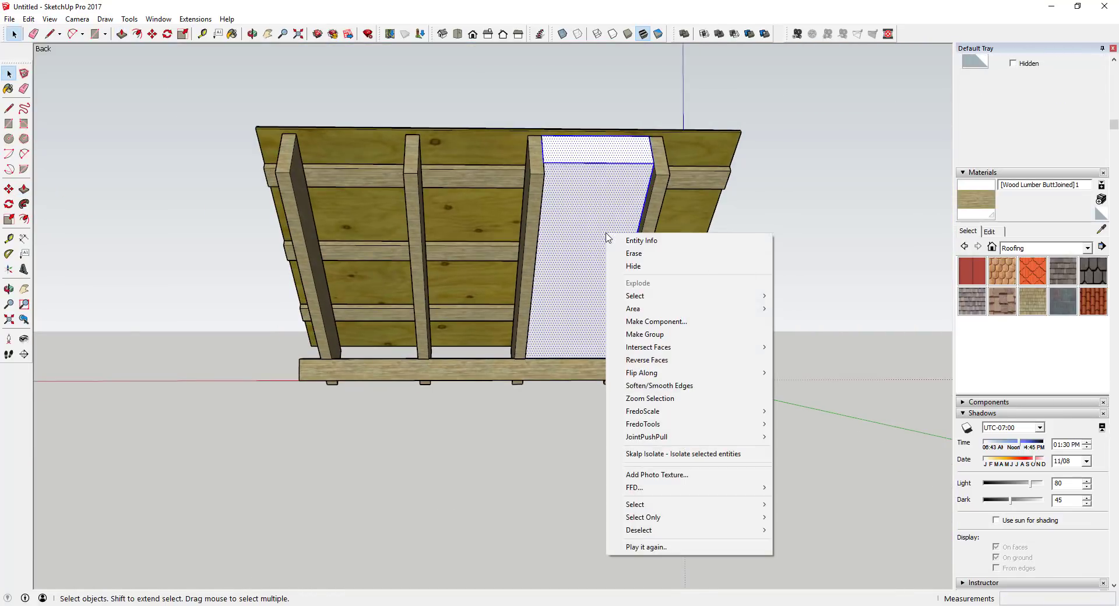
click(656, 322)
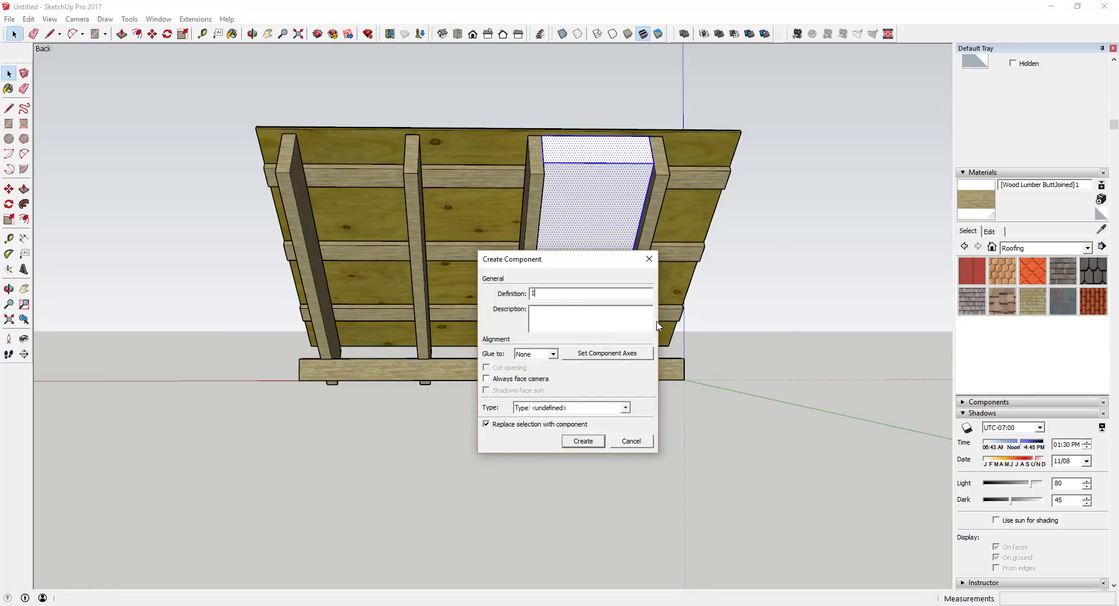
key(Return)
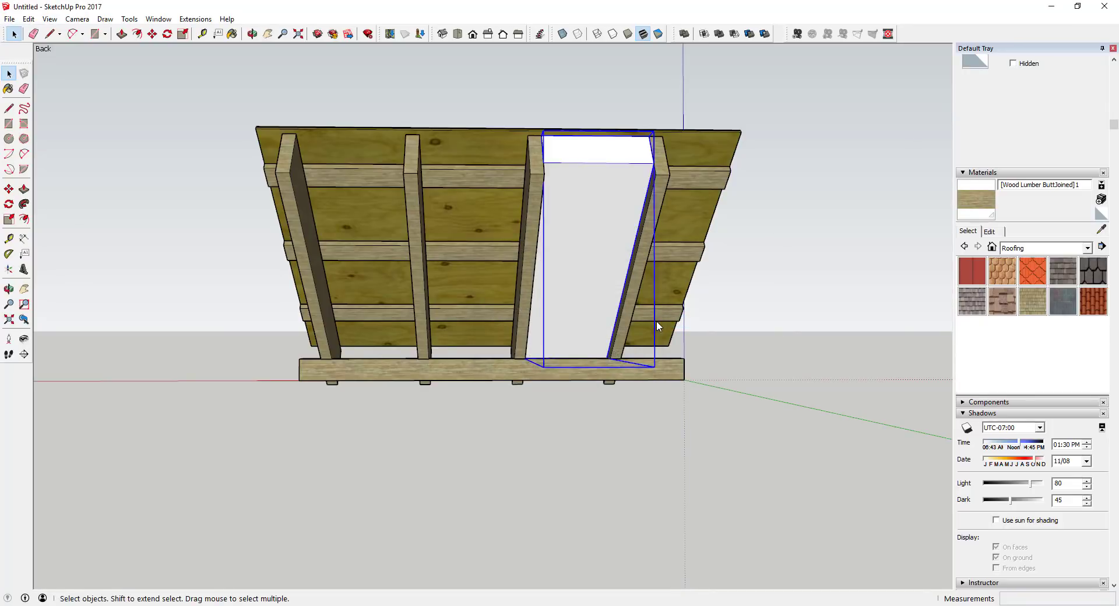
- Copy the Insulation component one rafter spacing over and repeat the copy twice to fill the remaining two bays
key(m)
click(653, 160)
key(ctrl)
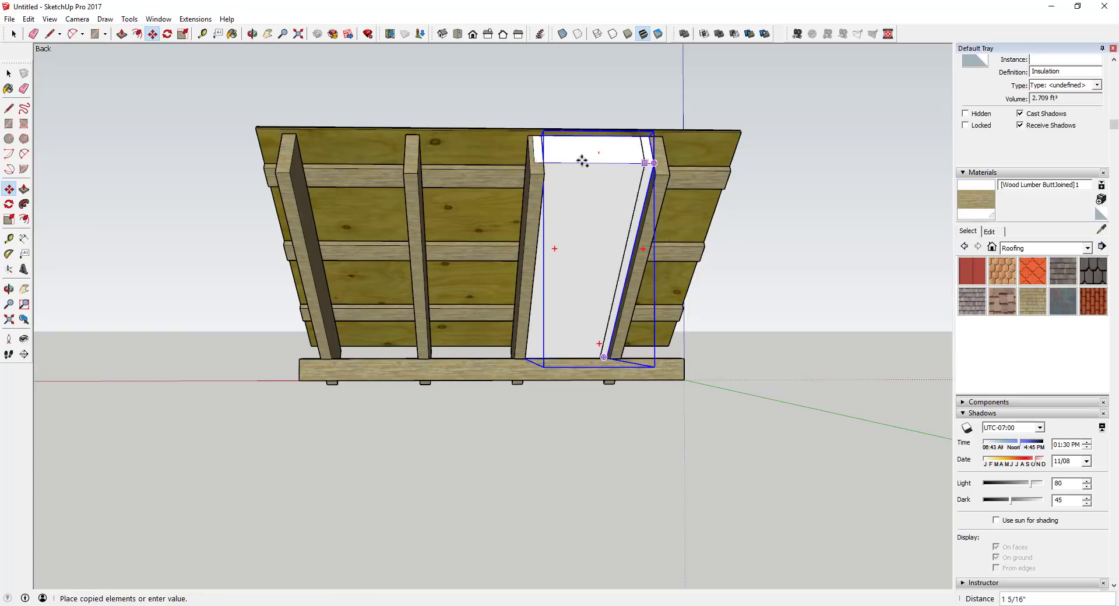
click(525, 161)
text(2x)
key(Return)
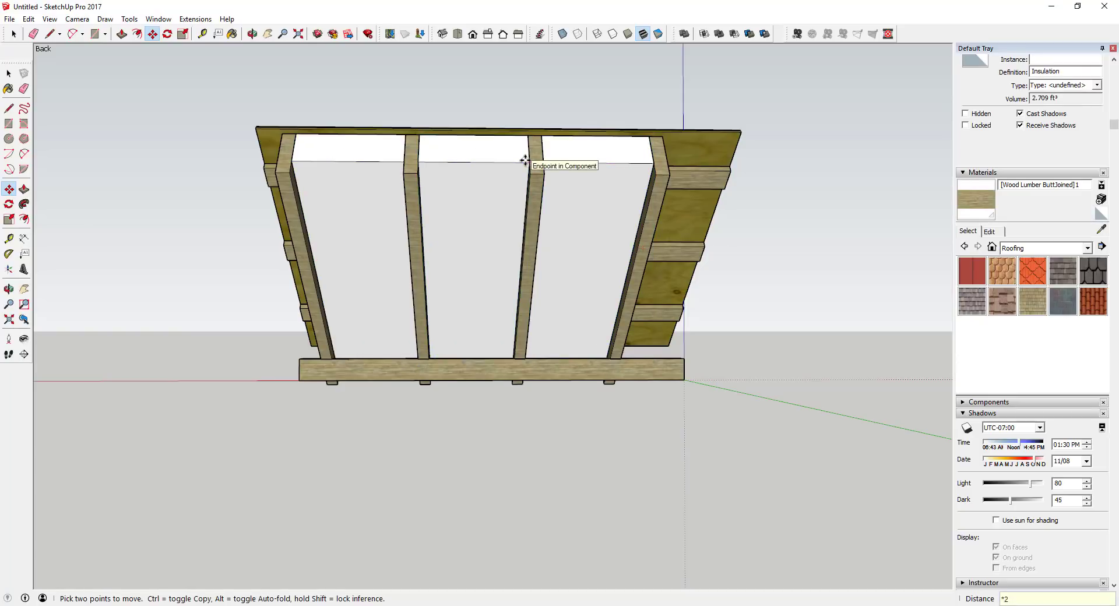
key(space)
click(1042, 248)
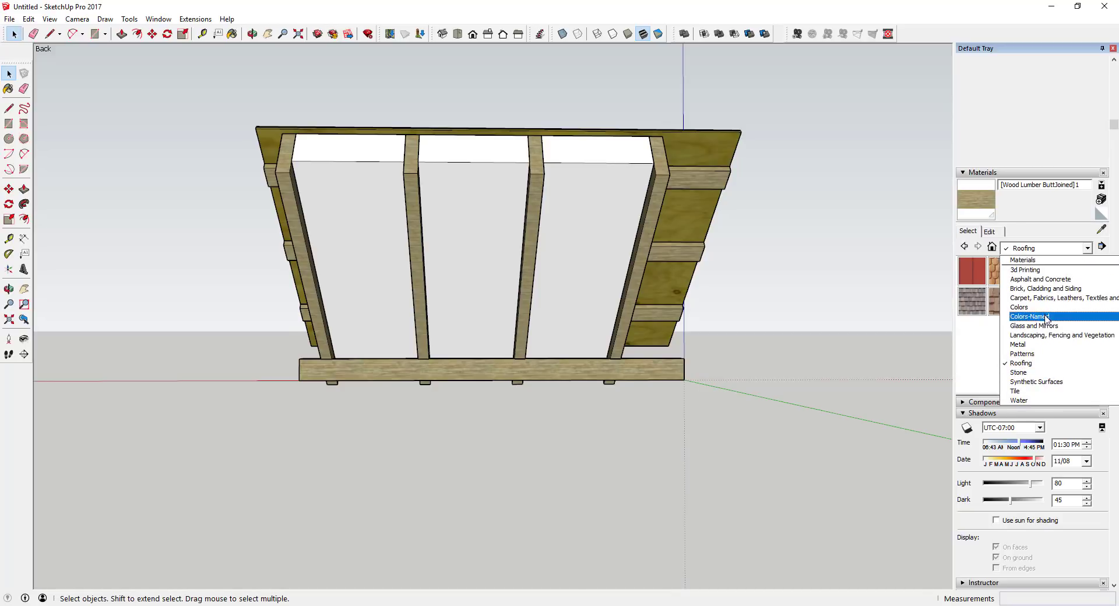
click(977, 352)
middle_drag(719, 358, 575, 285)
click(569, 221)
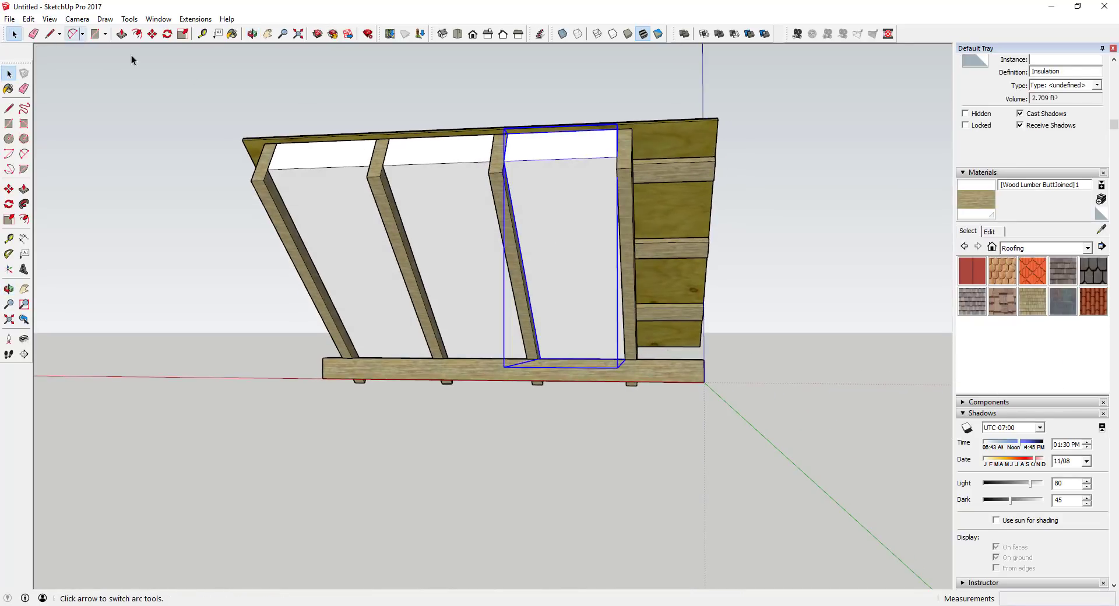
- Open the 3D Warehouse, search it for "shingle roof detail" and look through the results
click(9, 18)
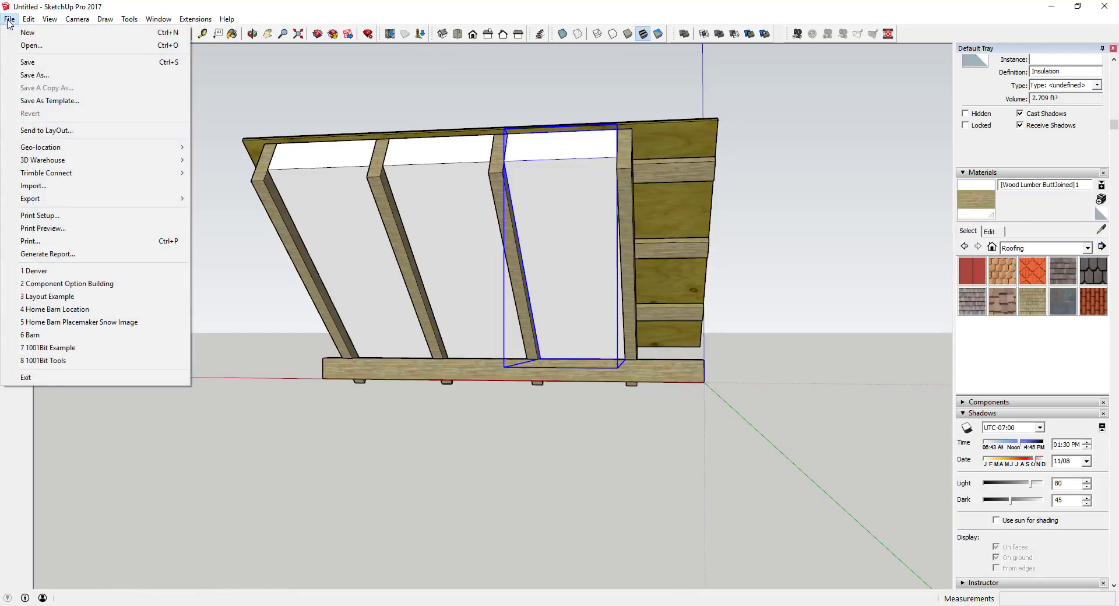
click(75, 159)
click(236, 163)
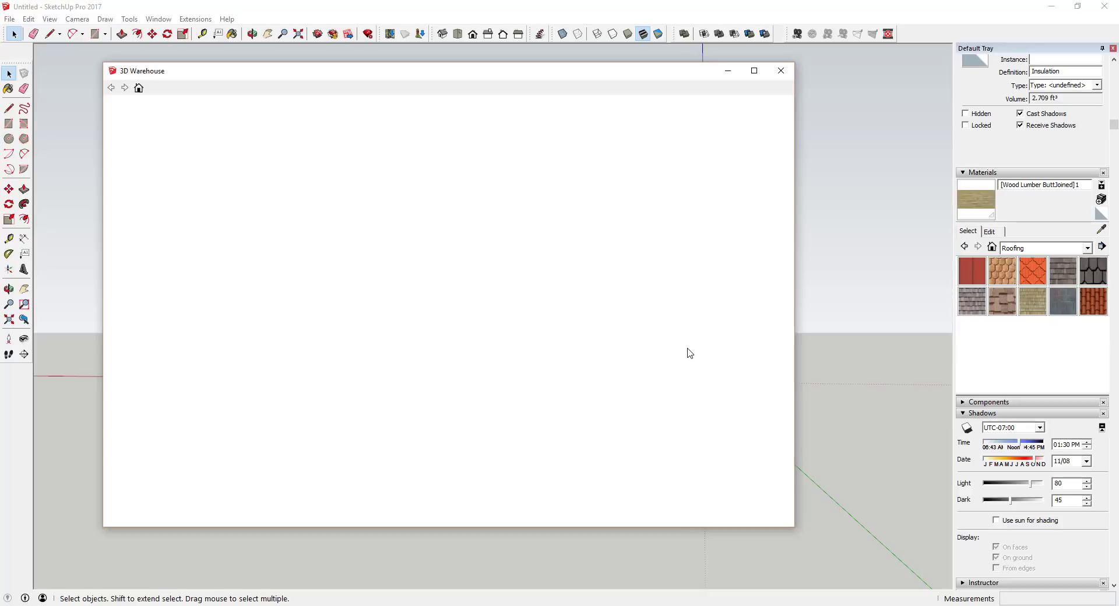
click(324, 104)
text(shingle roof deta)
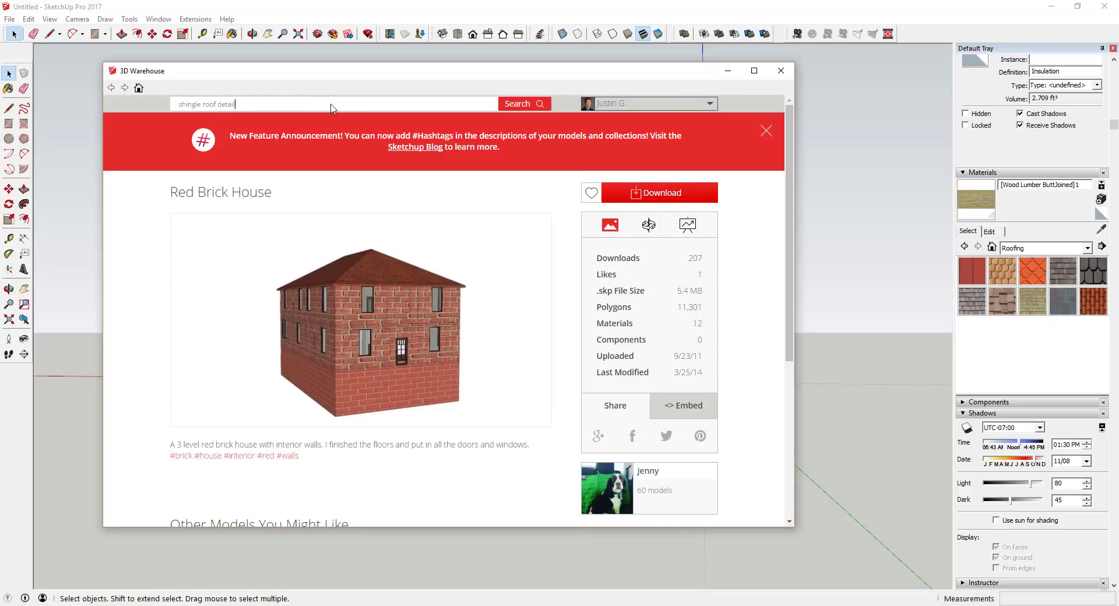
text(il)
key(Return)
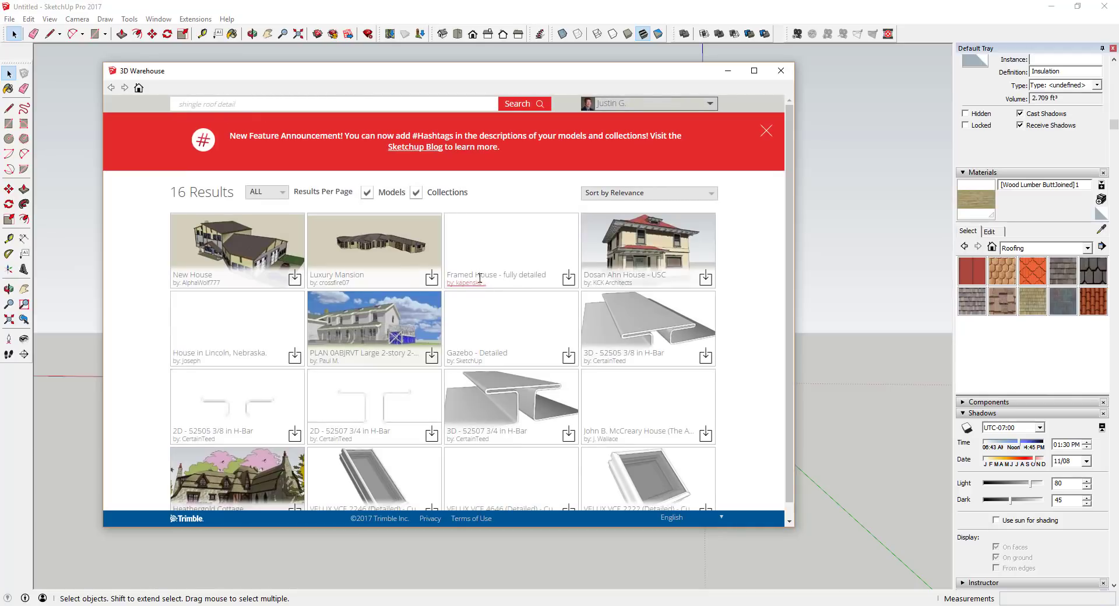
scroll(406, 285, down, 1)
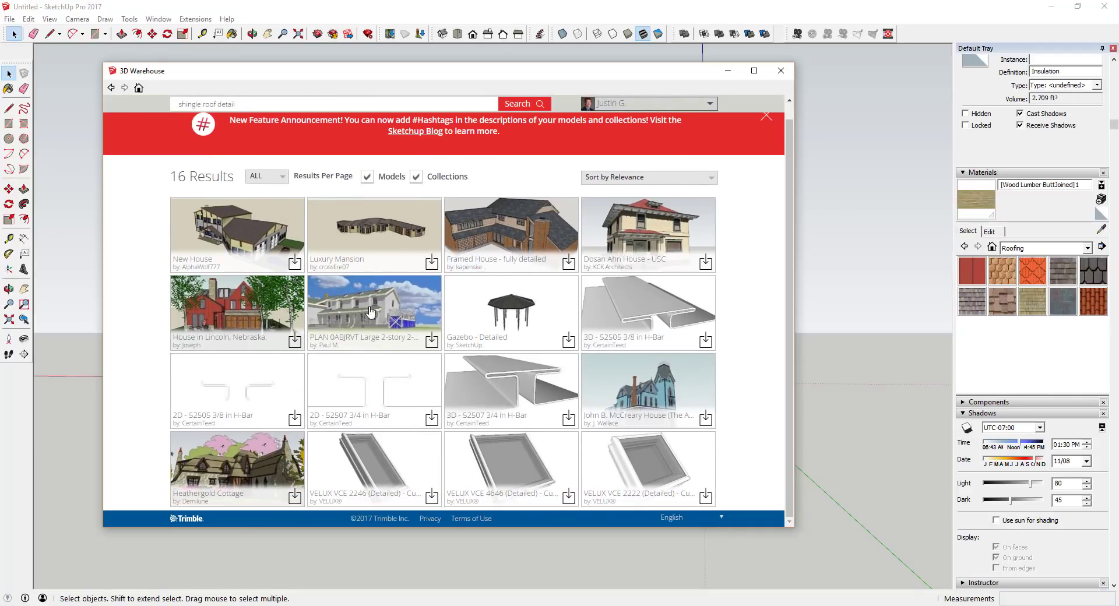
scroll(621, 384, up, 1)
scroll(536, 376, down, 1)
scroll(477, 393, up, 1)
scroll(477, 393, down, 1)
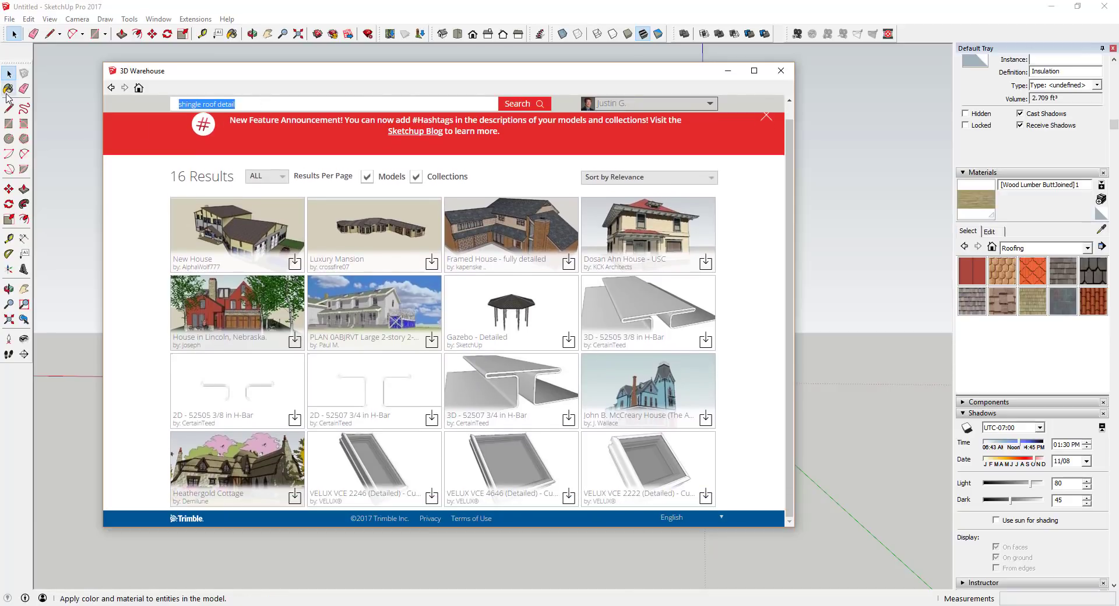
- Search the 3D Warehouse for "batt insulation" and view the materials used in the 8' Batt insulation model
text(batt insulation)
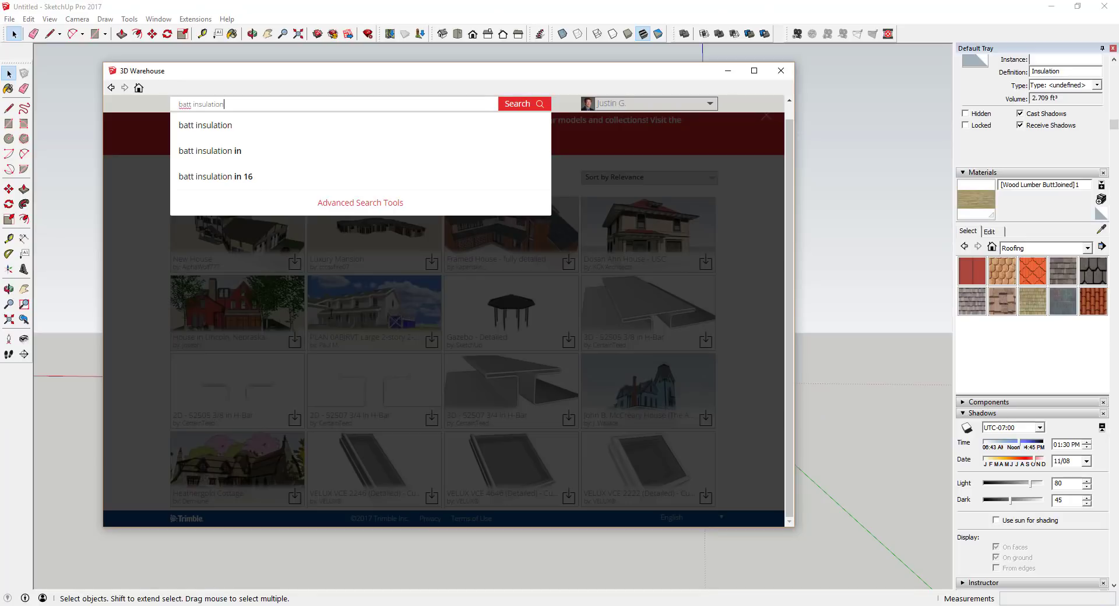
key(Return)
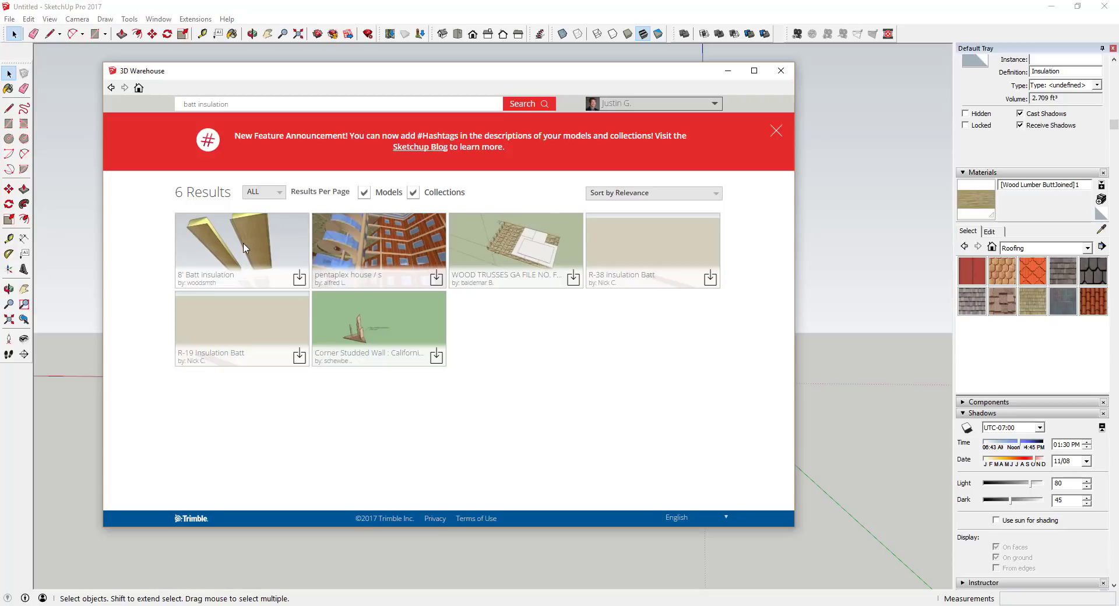
click(221, 278)
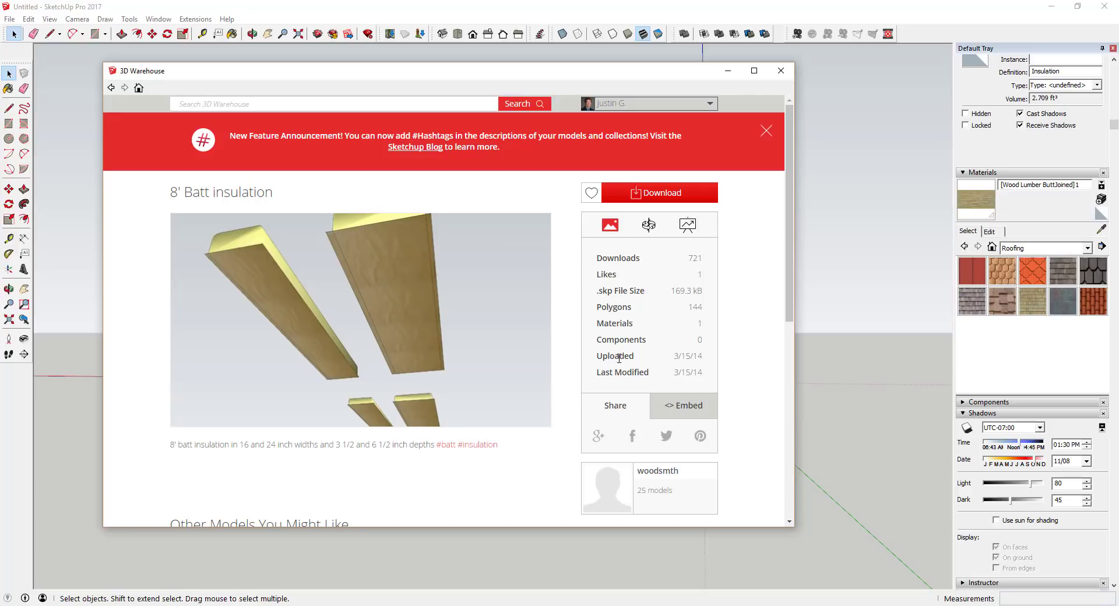
click(615, 324)
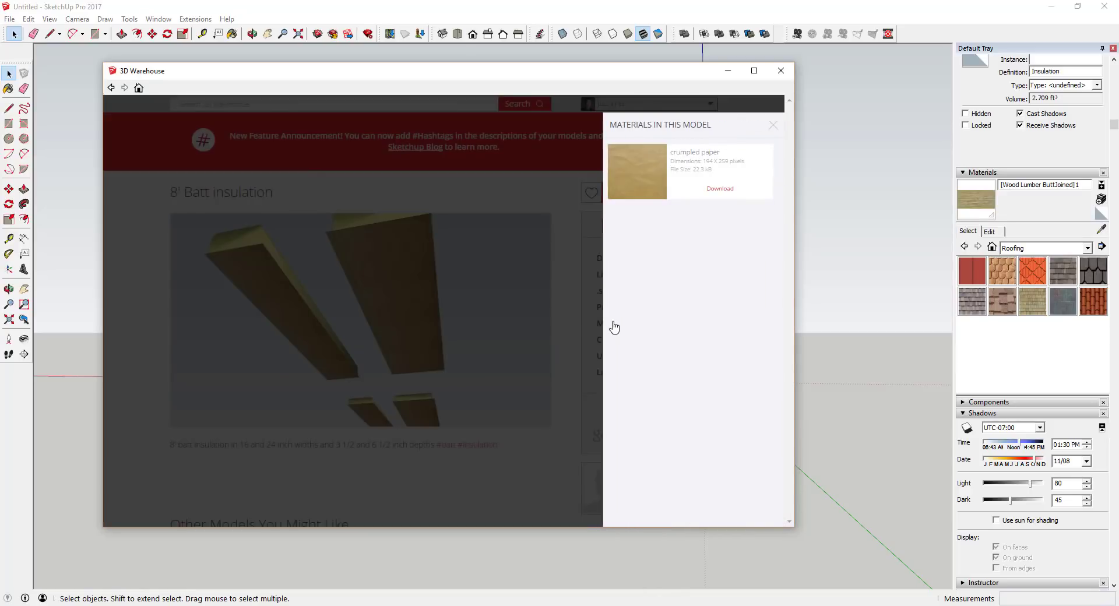
- Paint all three Insulation components with the light yellow Color D02 from the Colors materials
click(675, 186)
click(715, 197)
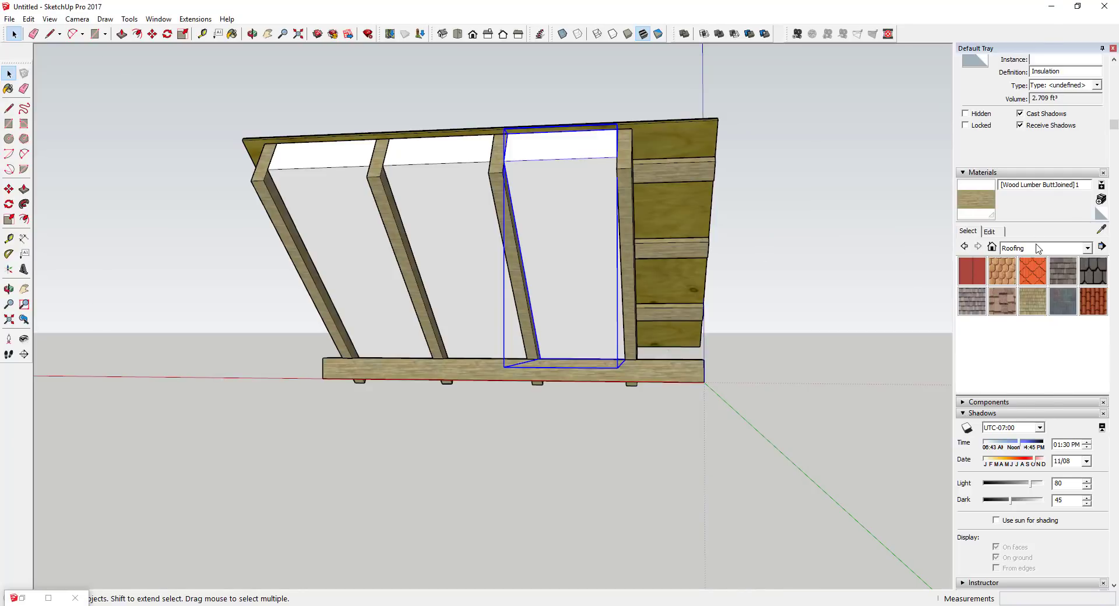
click(1038, 249)
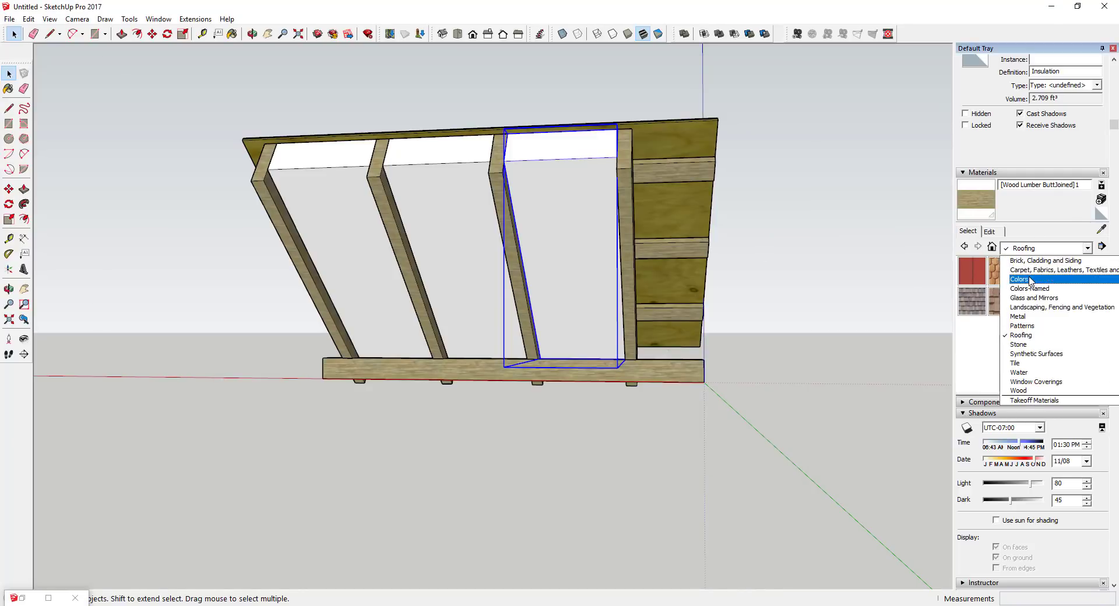
click(1038, 281)
scroll(1037, 302, down, 4)
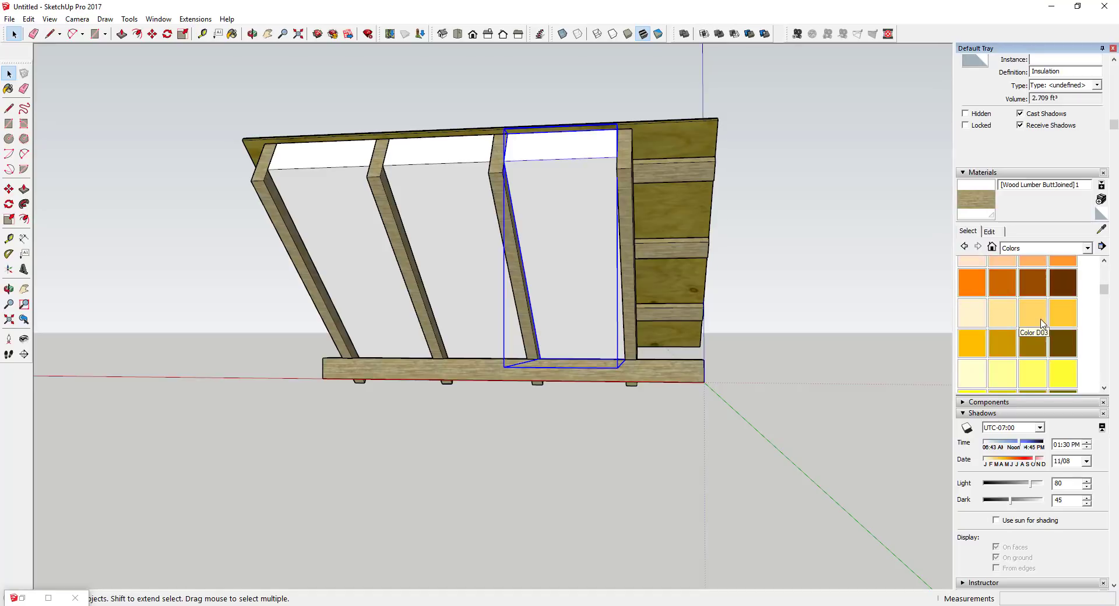
click(1003, 311)
click(588, 214)
click(419, 203)
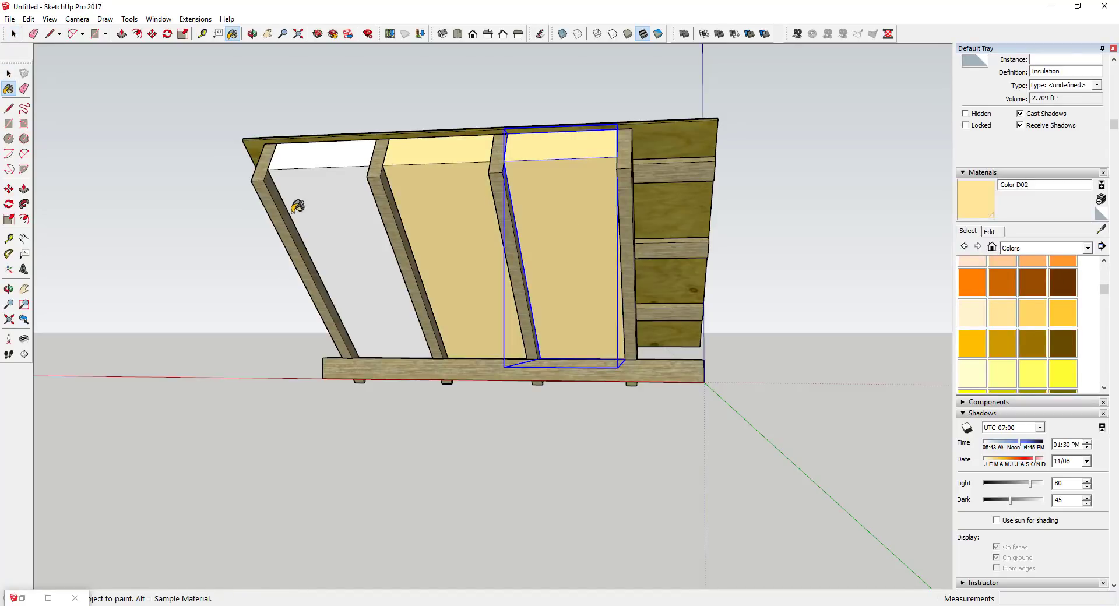
click(297, 206)
key(space)
- Open one Insulation component, load the 8' Batt insulation model's crumpled paper material from the 3D Warehouse and paint the component's underside face with it
mouse_move(492, 205)
middle_down()
mouse_move(558, 237)
mouse_move(550, 205)
middle_up()
double_click(571, 233)
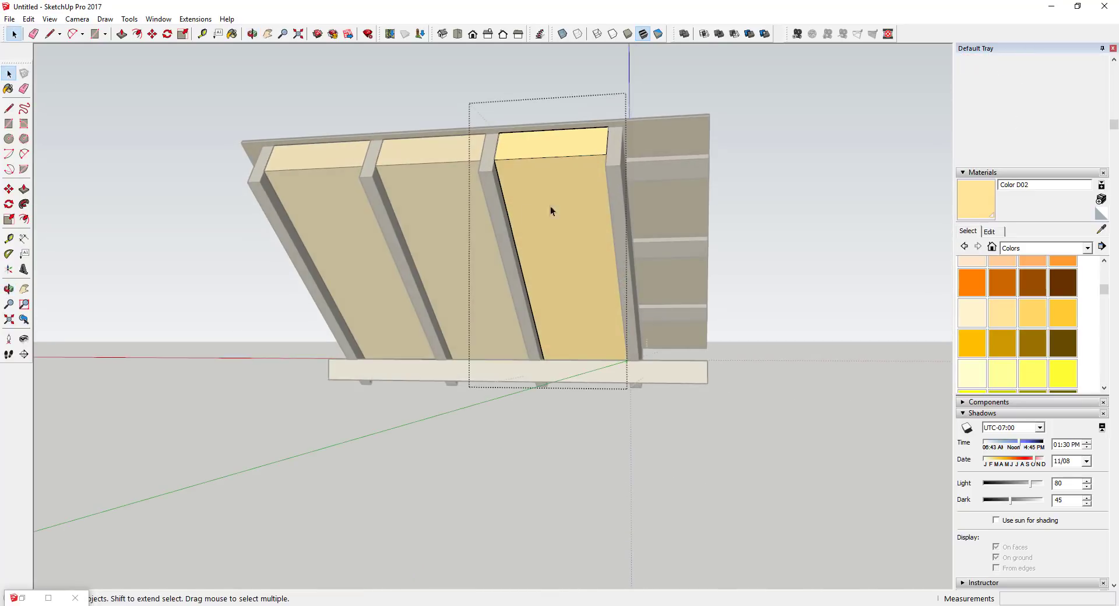
click(4, 21)
click(82, 185)
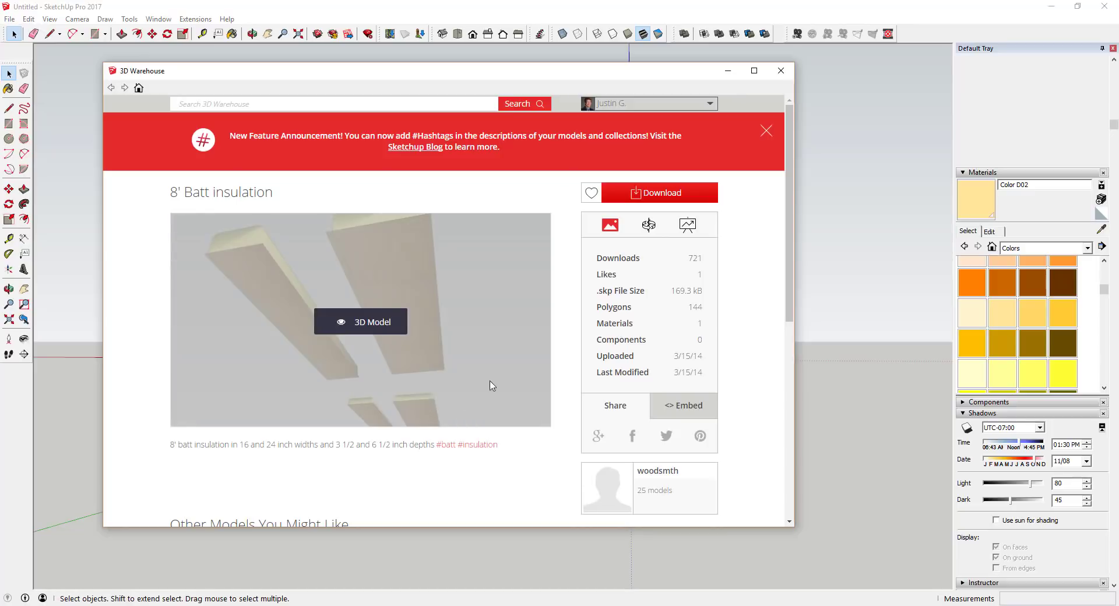
click(607, 324)
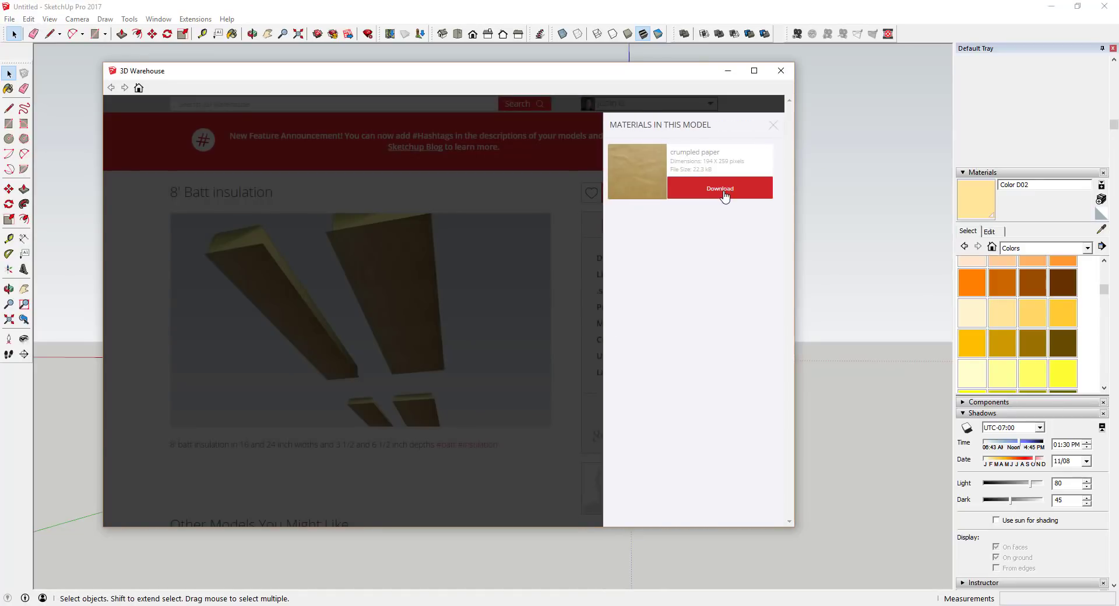
click(723, 192)
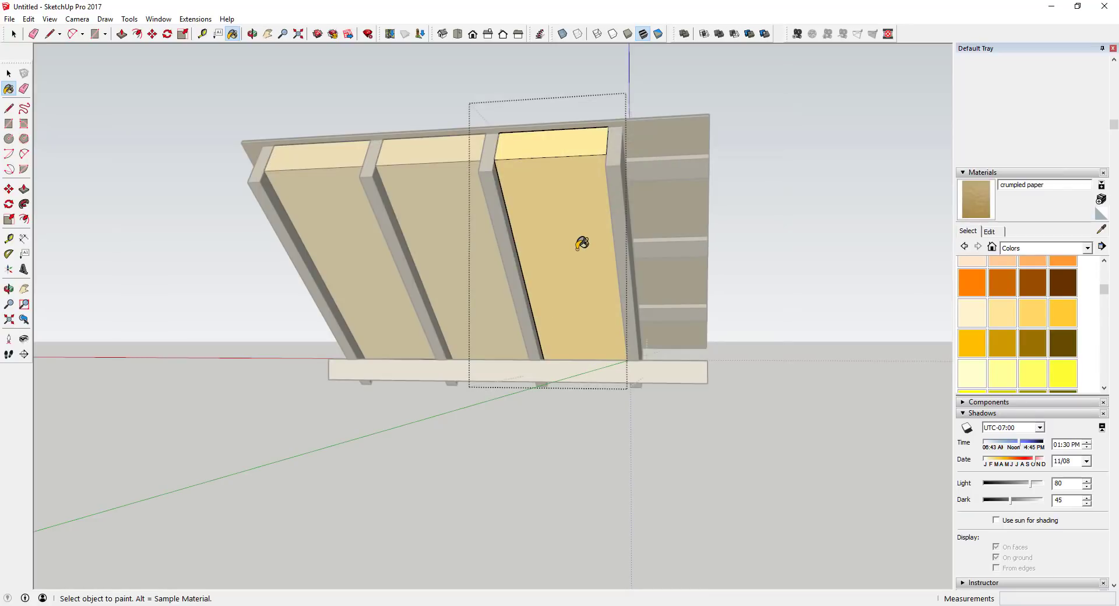
click(579, 247)
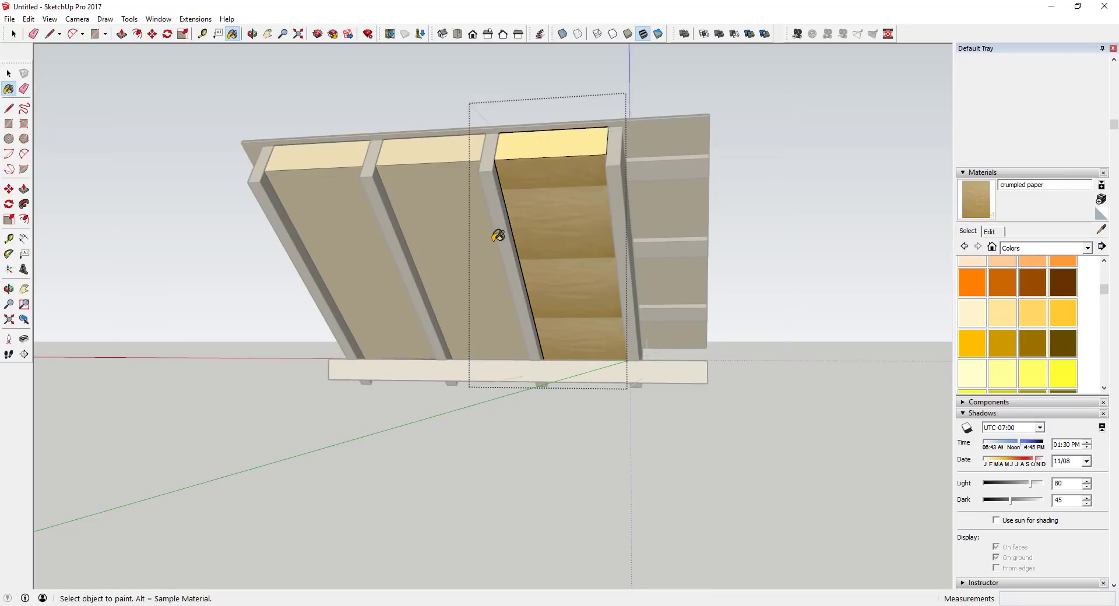
key(space)
- Examine the scale and direction of the crumpled paper texture on the undersides of the insulation bays
mouse_move(564, 226)
middle_down()
mouse_move(590, 220)
mouse_move(560, 260)
middle_up()
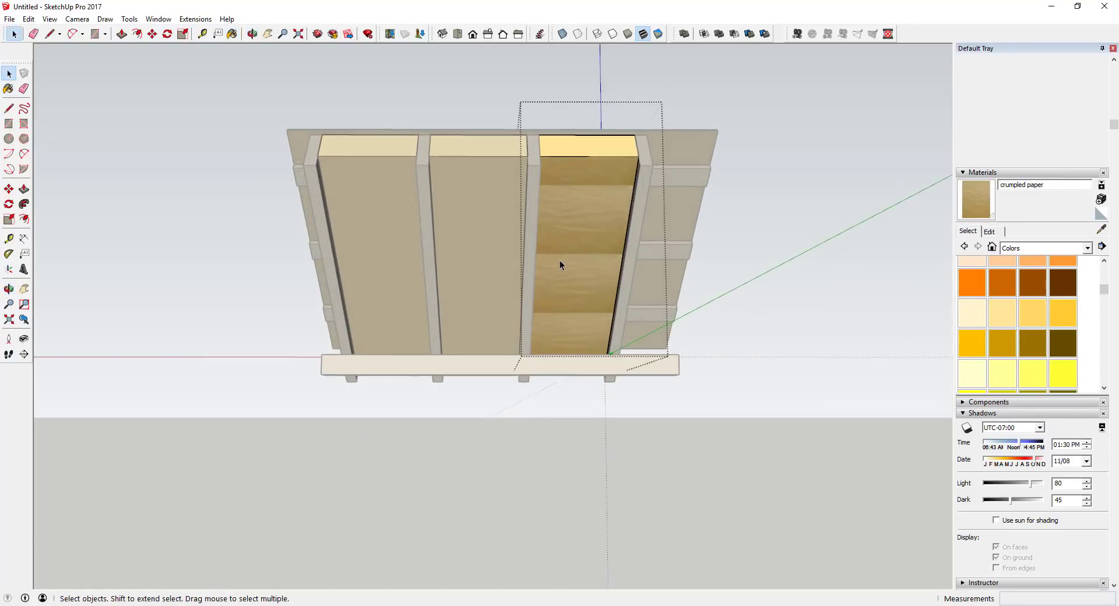
scroll(559, 260, up, 3)
middle_drag(603, 193, 658, 324)
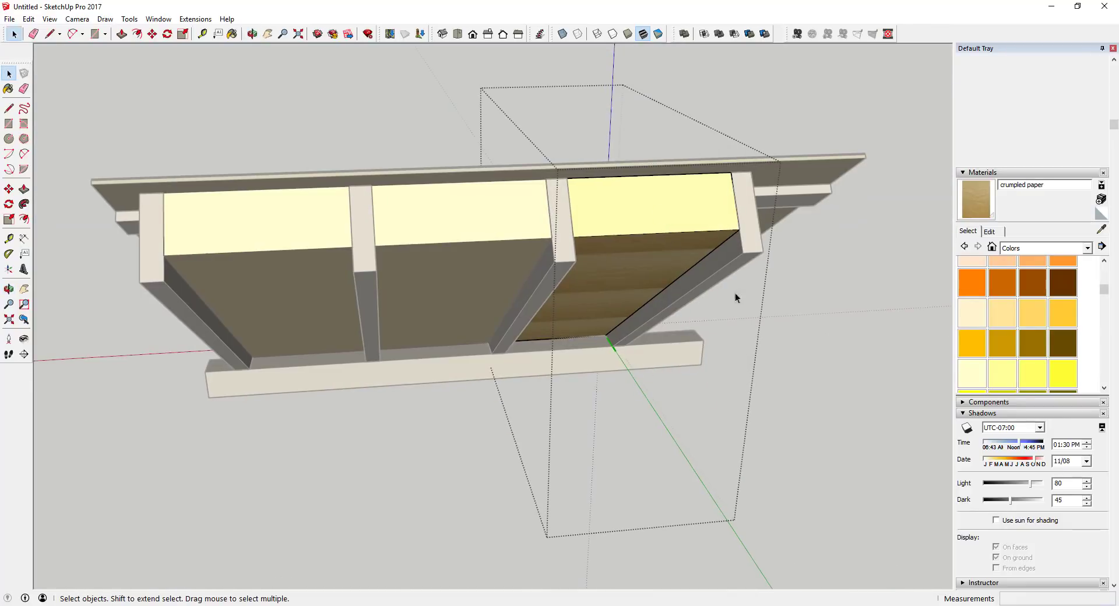
middle_drag(735, 294, 599, 183)
scroll(614, 252, up, 3)
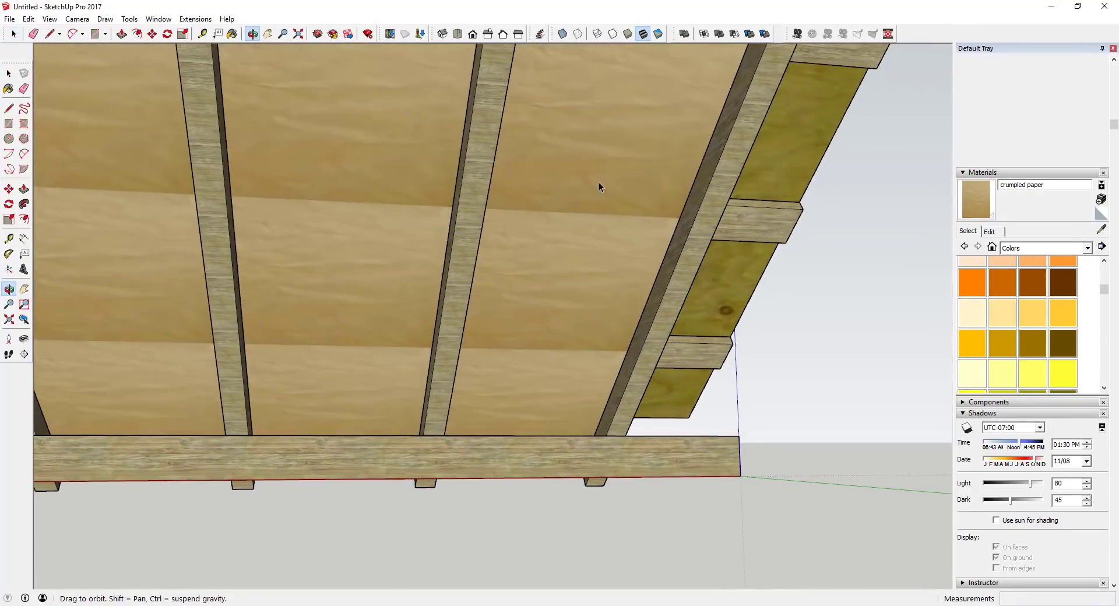
scroll(589, 204, down, 5)
click(582, 169)
scroll(582, 175, down, 5)
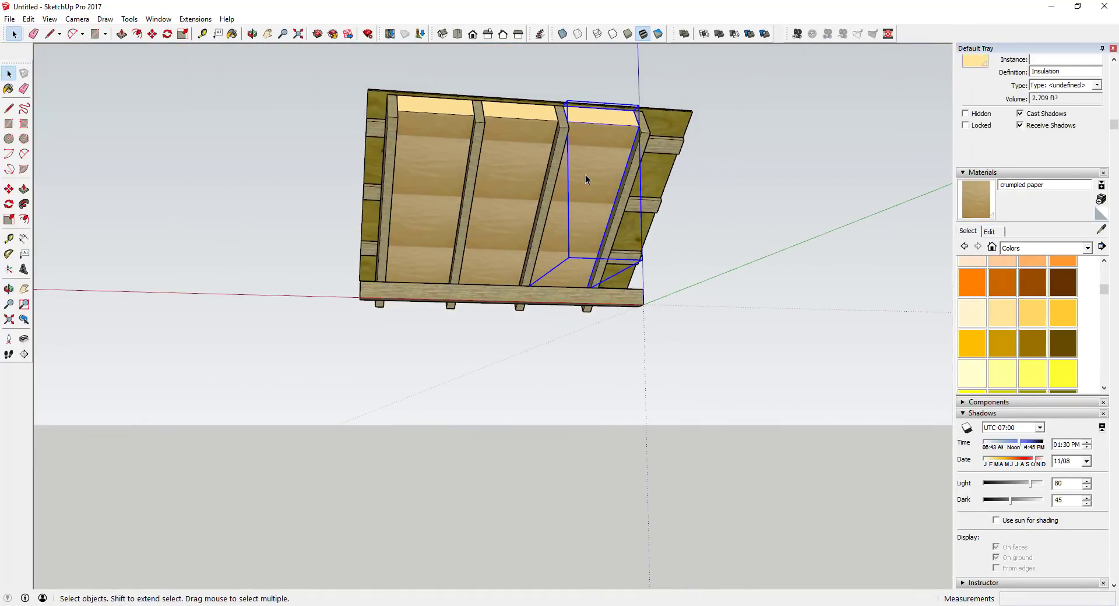
- Position the crumpled paper texture on the Insulation component's underside and rotate it a quarter turn so it runs along the rafters
double_click(585, 174)
right_click(589, 170)
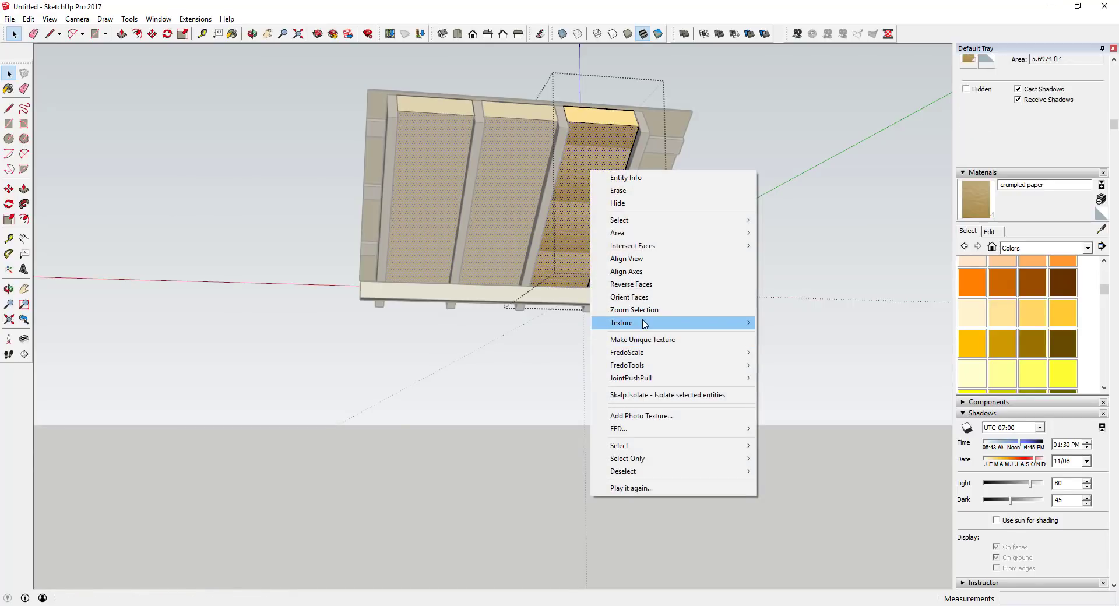
mouse_move(644, 324)
click(781, 322)
scroll(617, 175, up, 5)
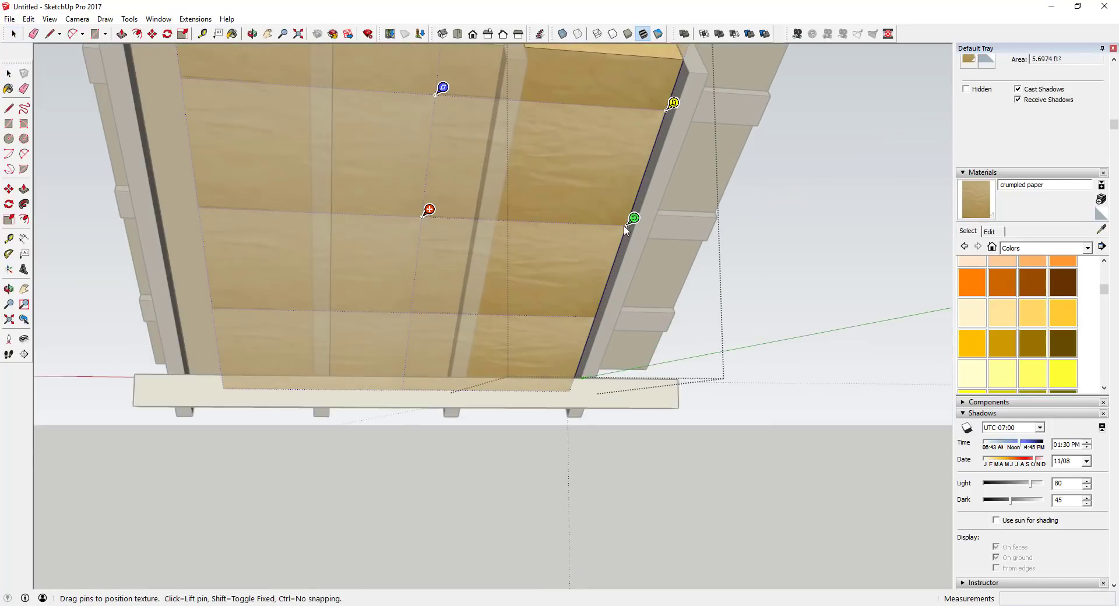
scroll(626, 230, up, 2)
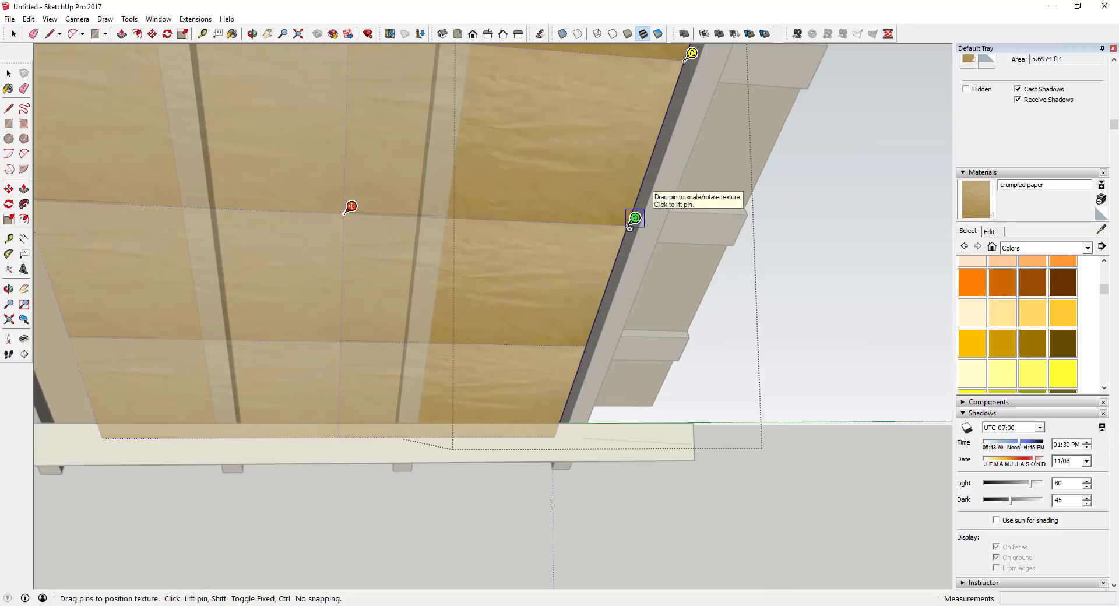
drag(629, 226, 335, 369)
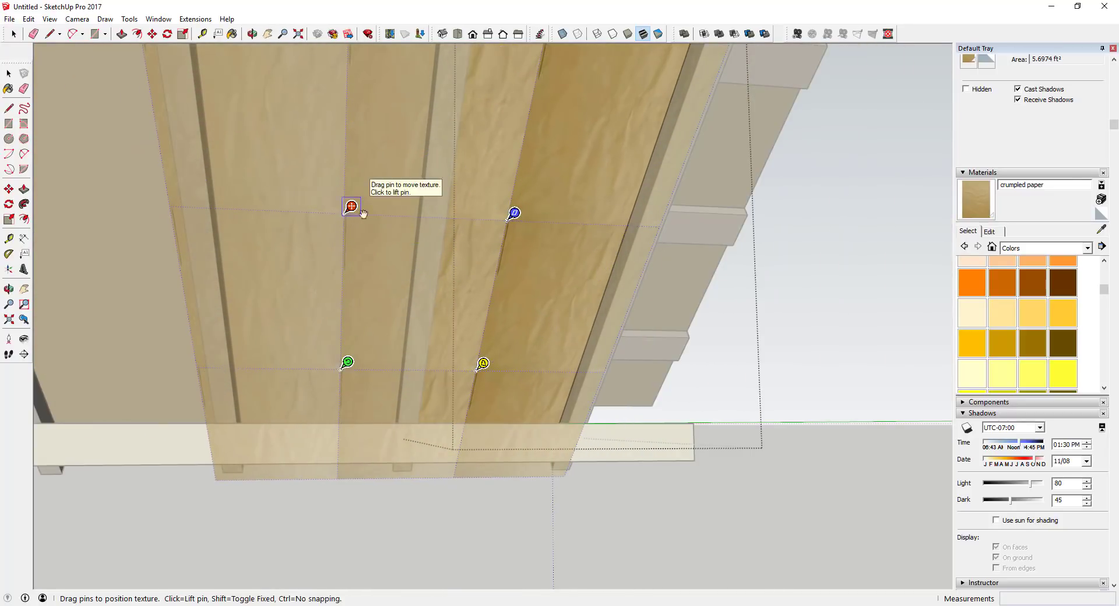
- Move the texture's origin to the upper corner of the insulation face and stretch it across the bay's width
scroll(350, 210, down, 3)
drag(498, 185, 489, 75)
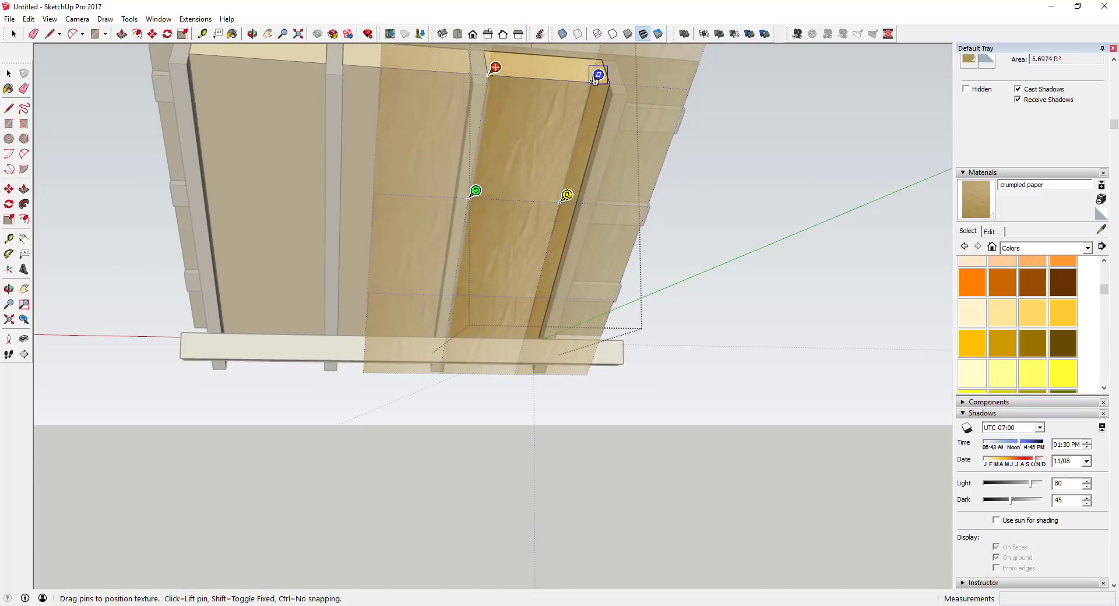
drag(596, 79, 616, 76)
click(818, 209)
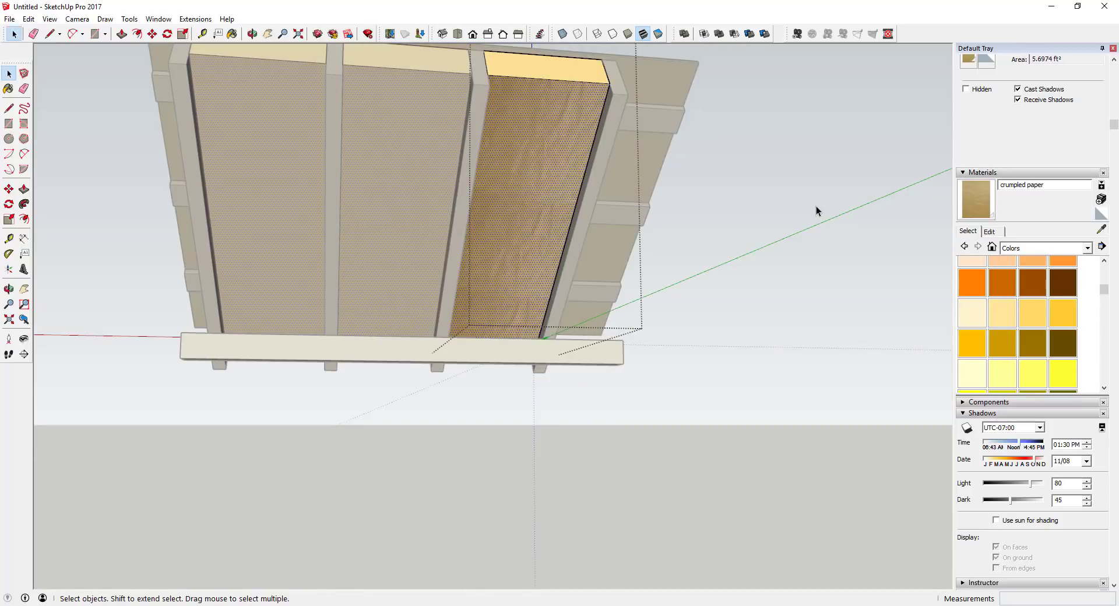
- Examine the finished insulation from below and the shingled roof section from above
middle_drag(818, 210, 458, 194)
click(550, 177)
scroll(554, 181, up, 3)
scroll(542, 197, down, 4)
scroll(539, 206, up, 3)
scroll(540, 205, down, 5)
scroll(582, 216, down, 3)
scroll(577, 287, up, 2)
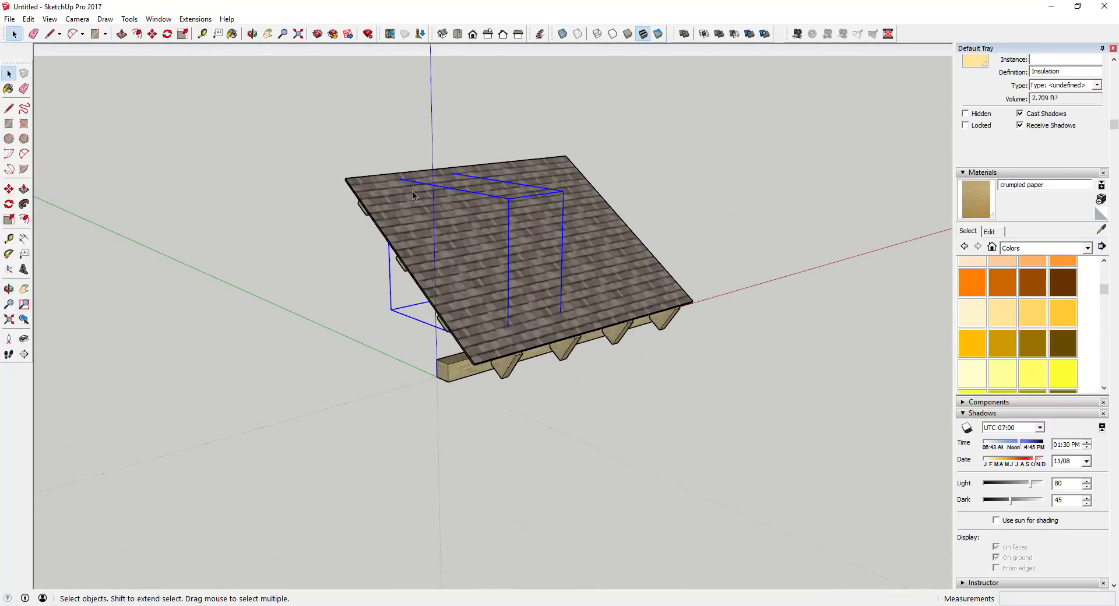
- Place a vertical section plane perpendicular to the red axis through the roof and inspect the cut layers
click(124, 20)
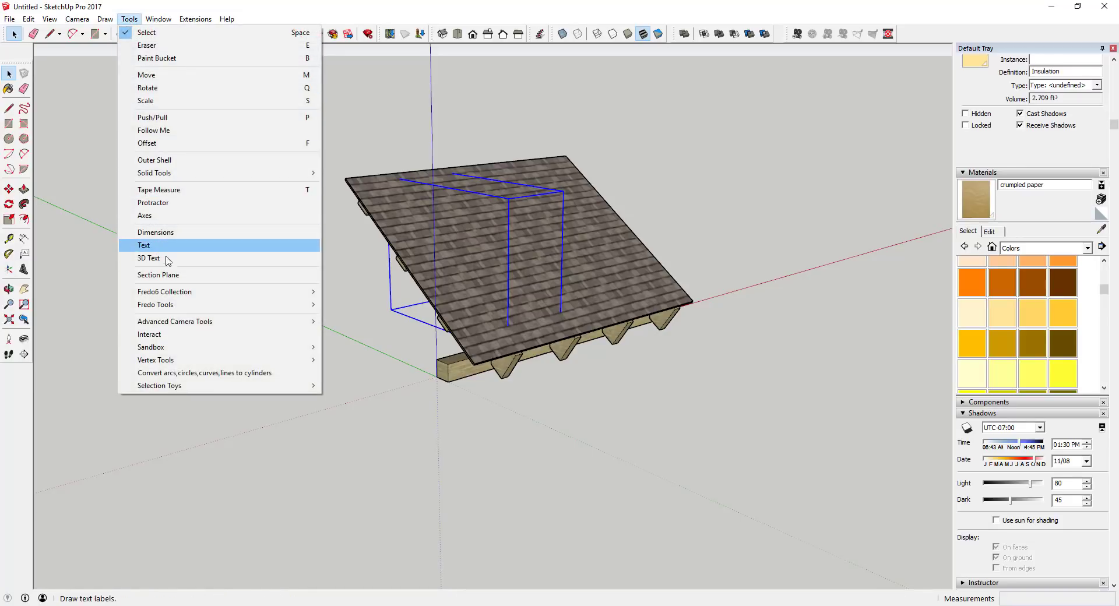
click(169, 275)
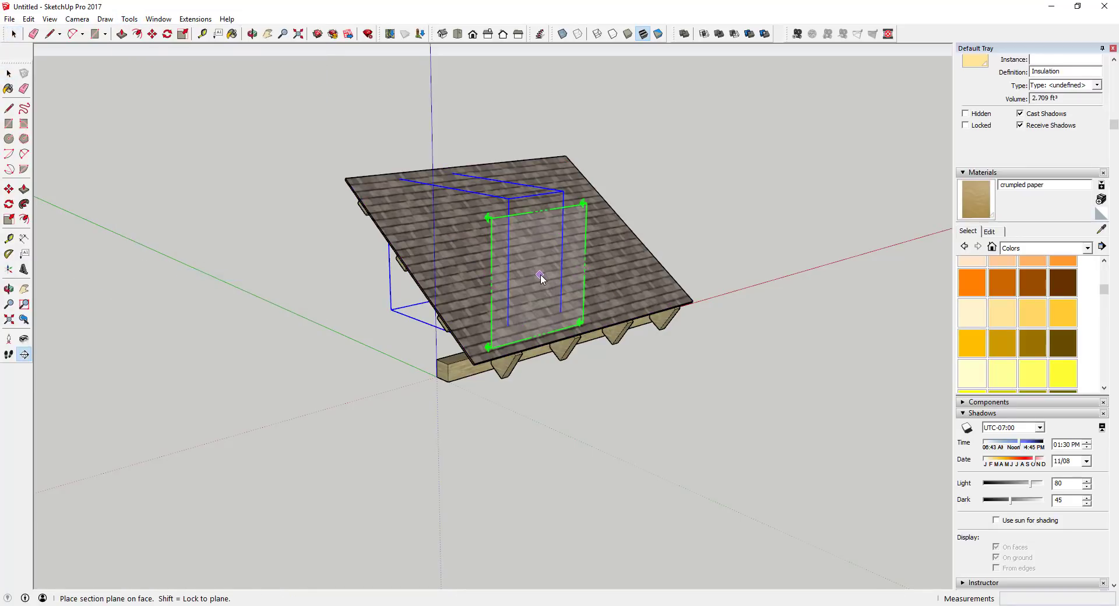
click(540, 279)
middle_drag(541, 278, 491, 248)
scroll(620, 208, up, 3)
scroll(501, 256, down, 2)
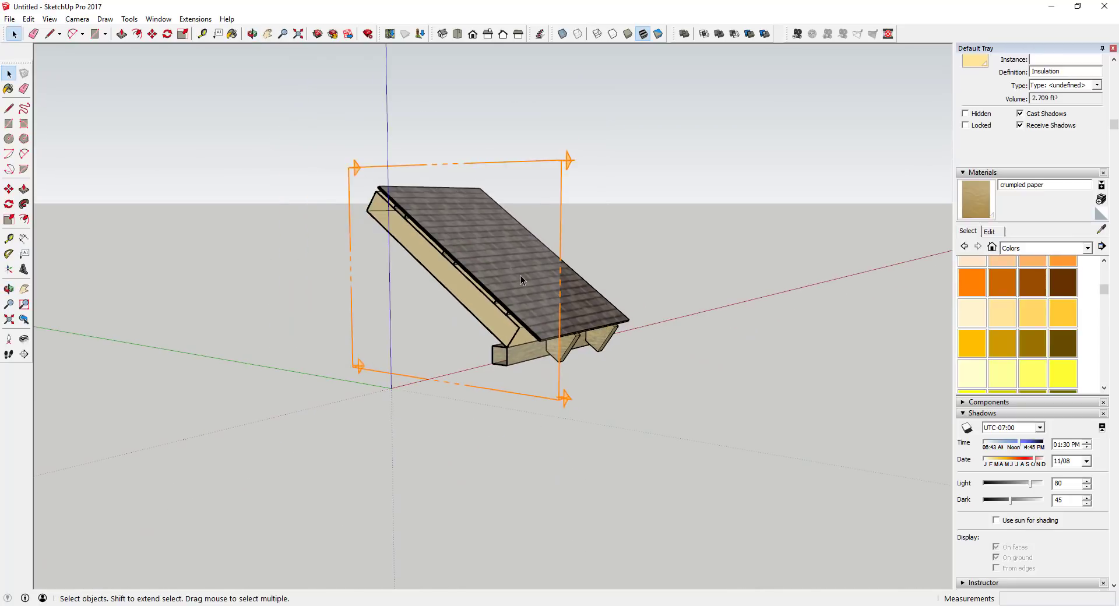
scroll(521, 279, up, 3)
middle_drag(522, 281, 554, 348)
scroll(670, 262, up, 3)
scroll(509, 204, down, 8)
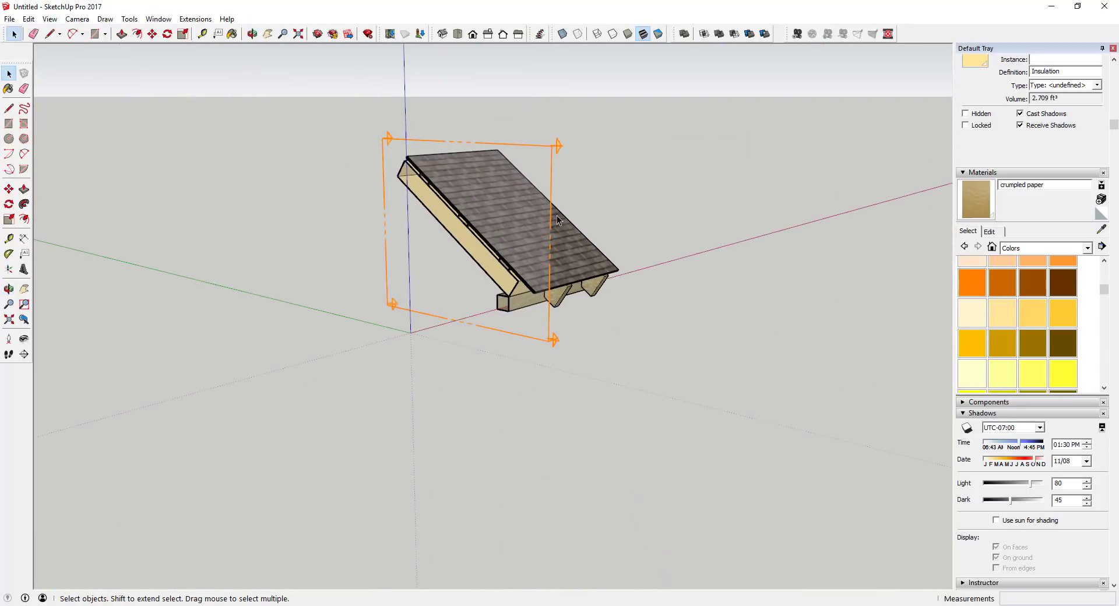
click(542, 170)
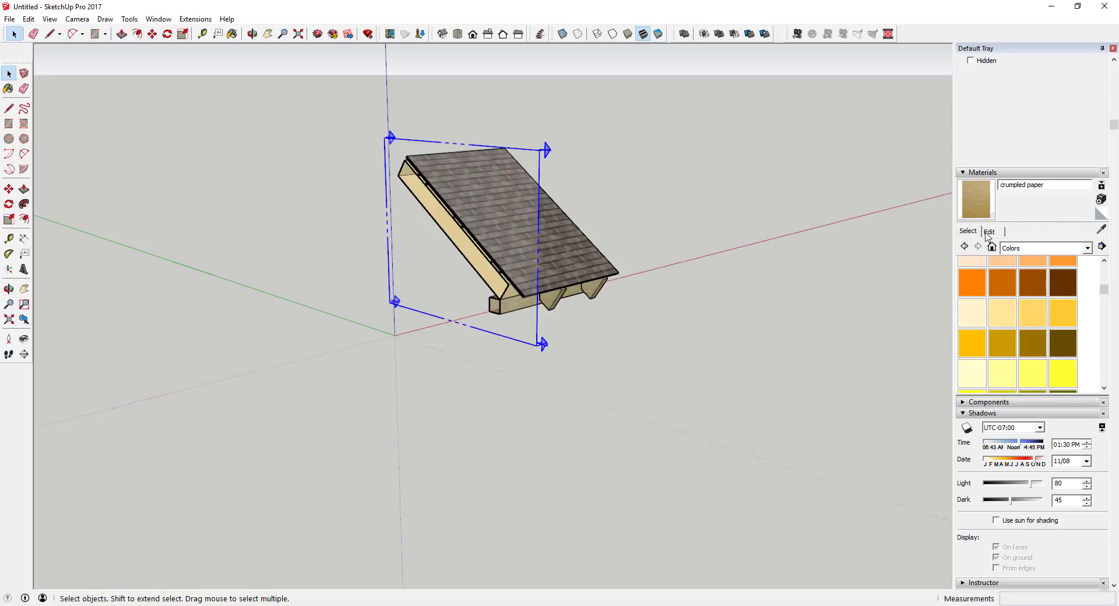
- Select the three Insulation components in the model hierarchy and group them together
click(963, 173)
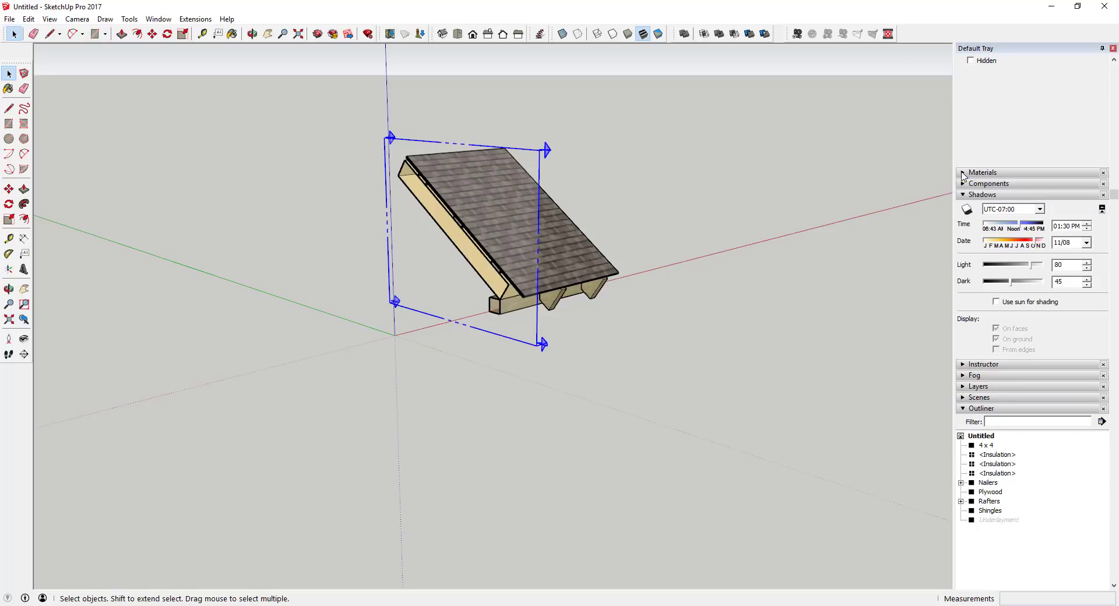
click(998, 456)
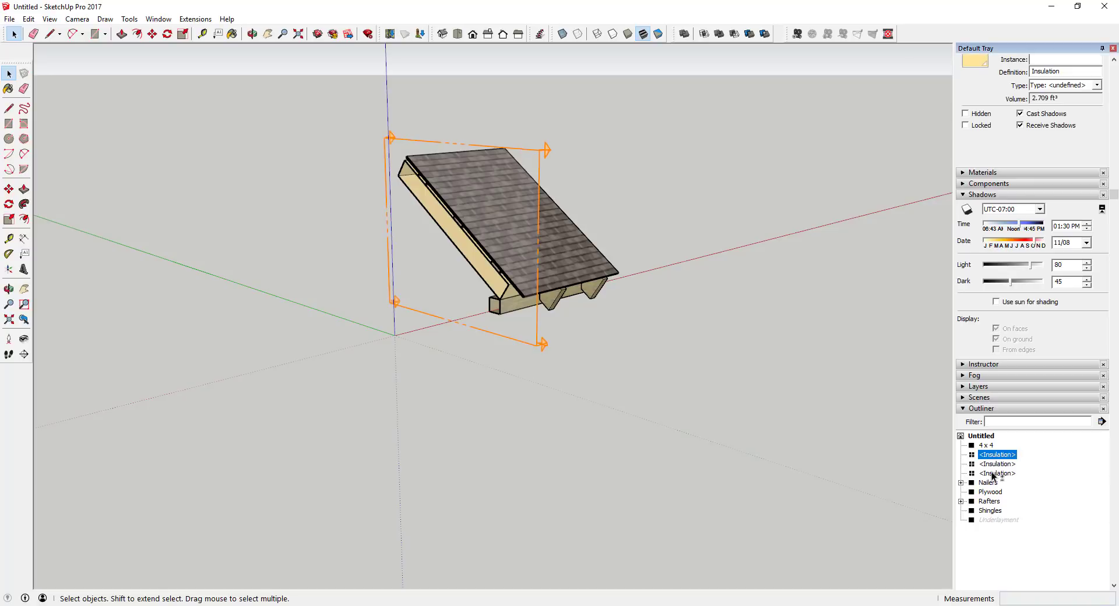
shift+click(992, 473)
right_click(993, 474)
click(1000, 225)
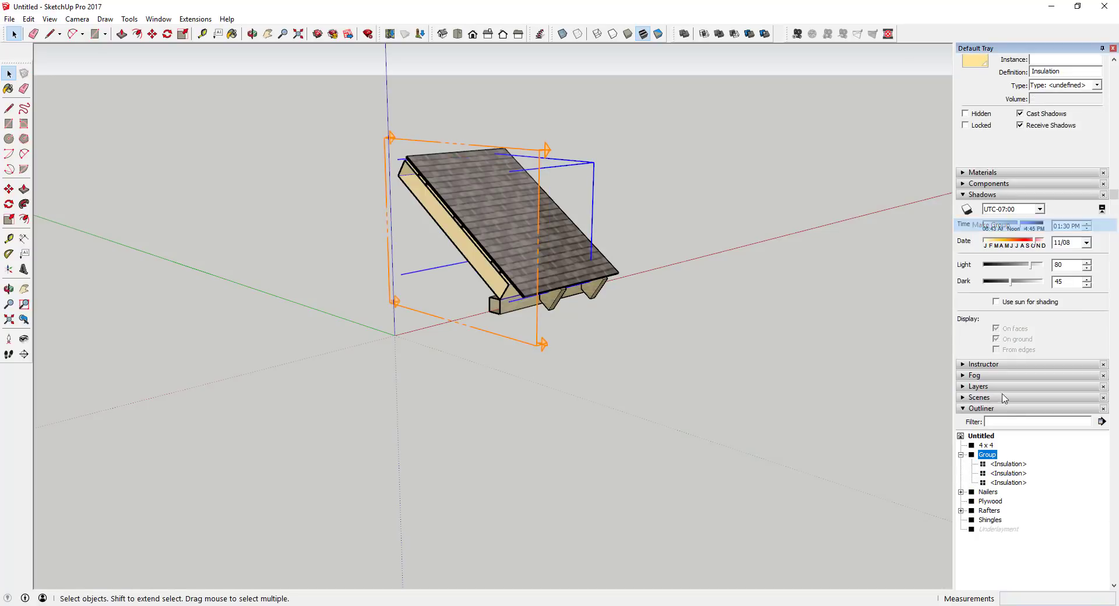
scroll(1003, 455, down, 2)
scroll(996, 423, up, 2)
scroll(997, 466, down, 1)
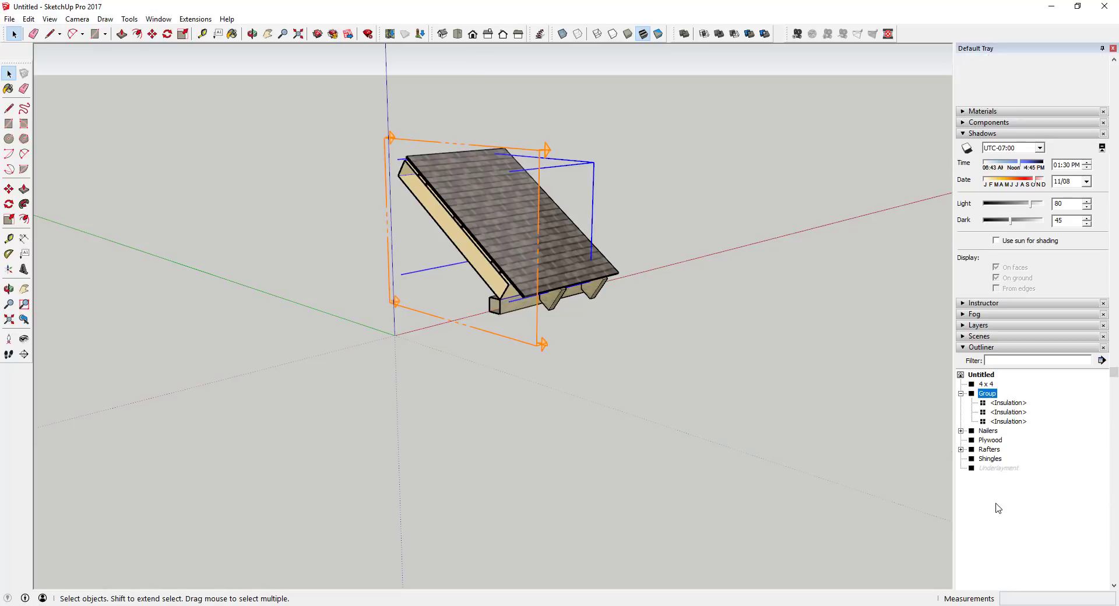
- Unhide the Underlayment group and collapse the new insulation group in the model hierarchy
right_click(996, 469)
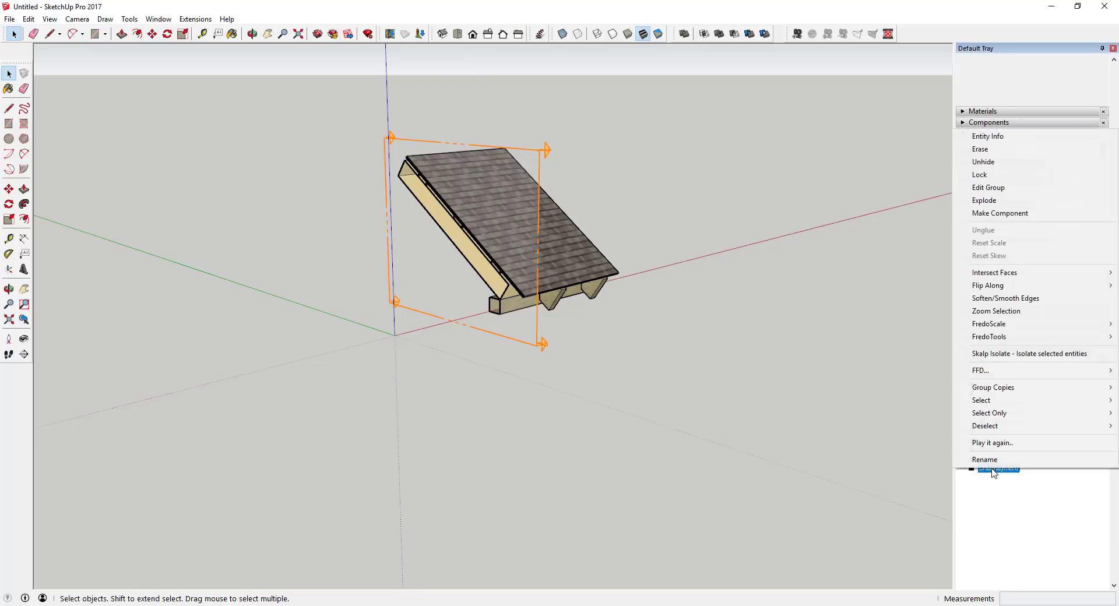
click(1004, 166)
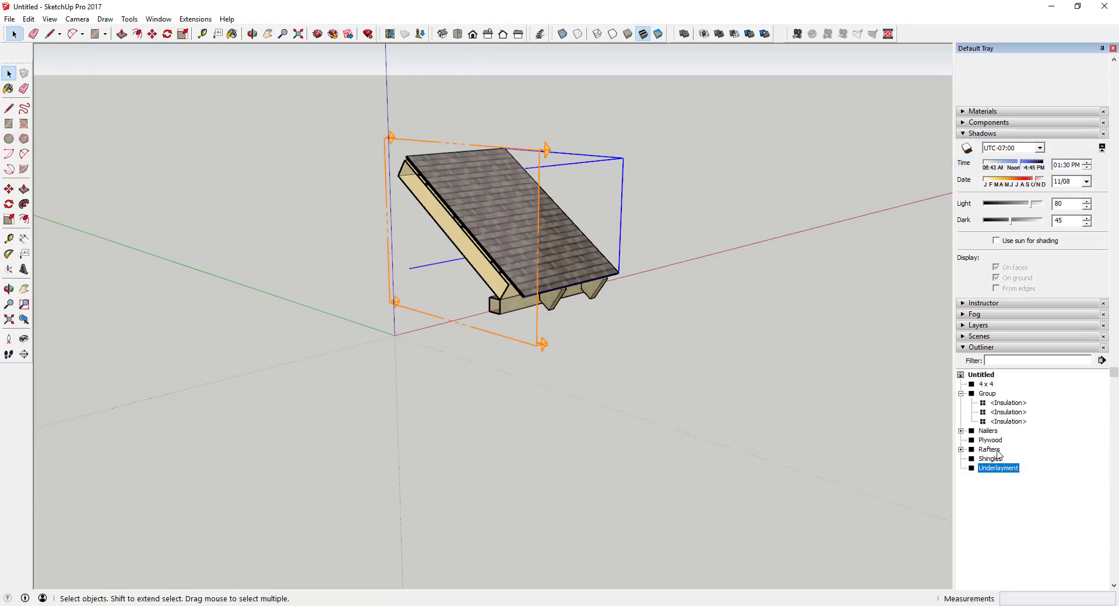
click(960, 394)
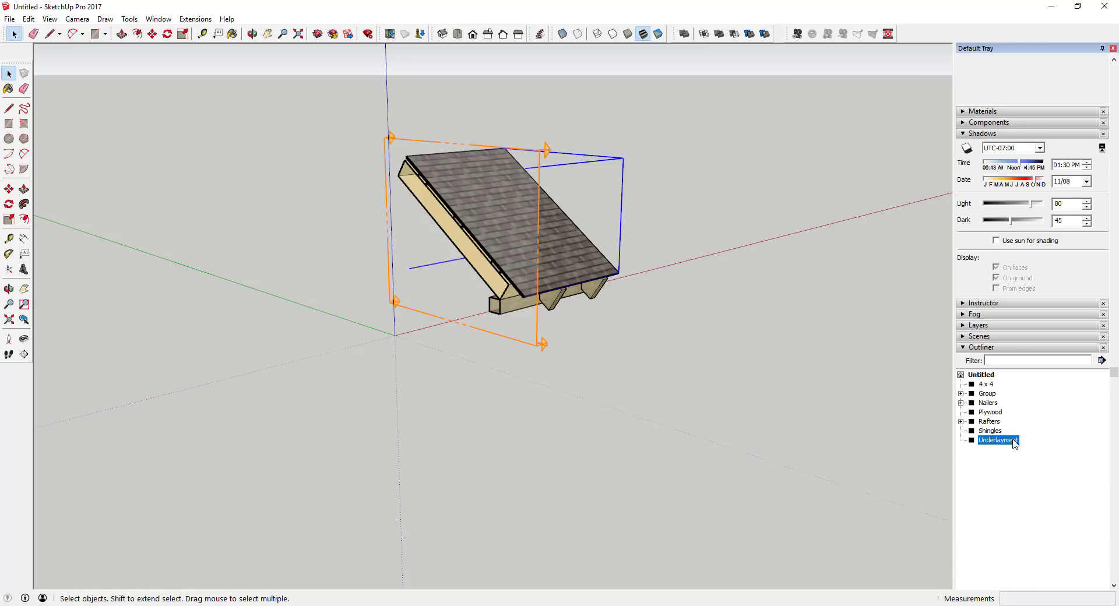
click(994, 431)
- Delete the section plane cutting through the roof
click(727, 290)
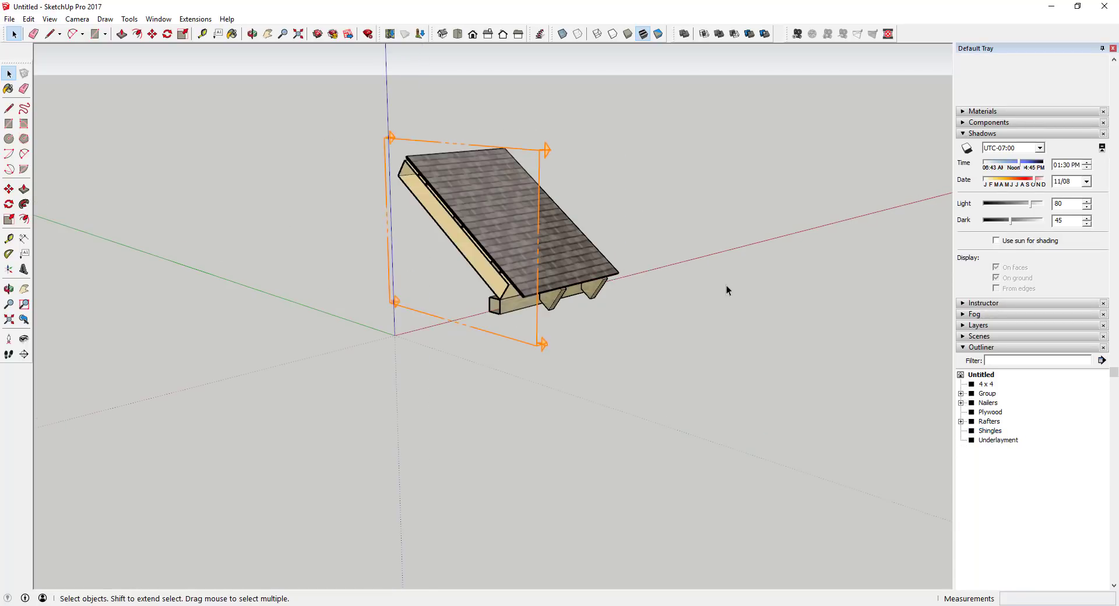
click(540, 194)
key(Delete)
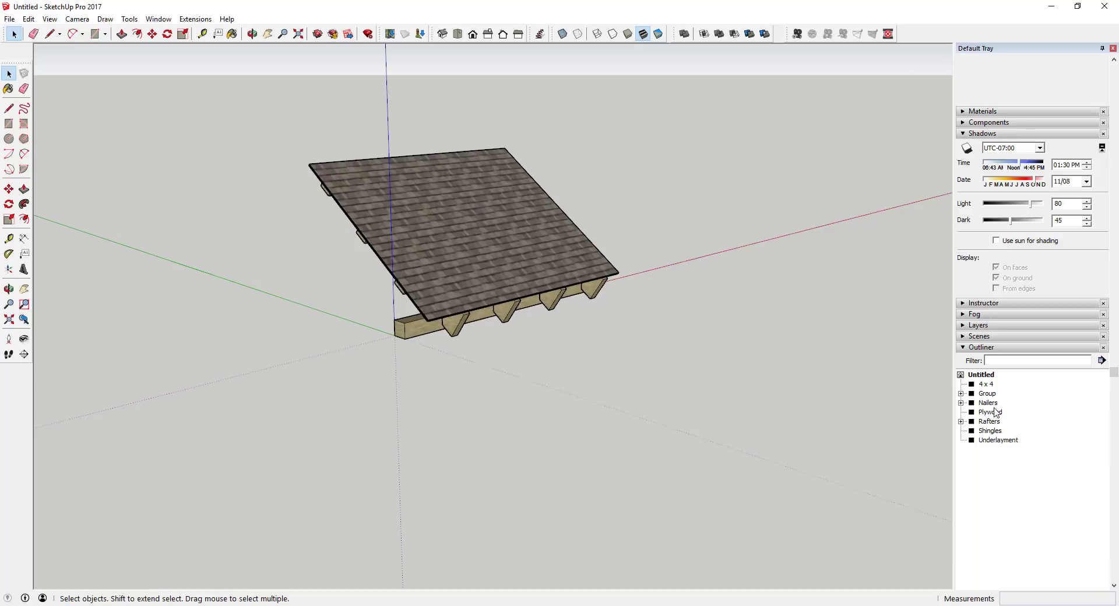
- Open the Shingles group and place a vertical section plane perpendicular to the red axis inside it
click(991, 432)
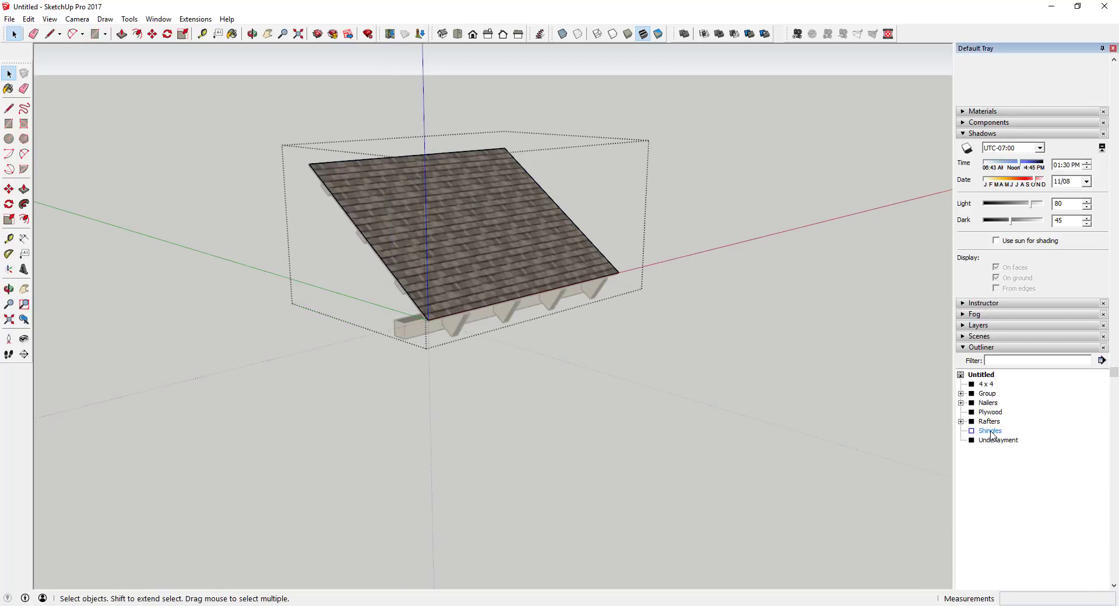
click(129, 20)
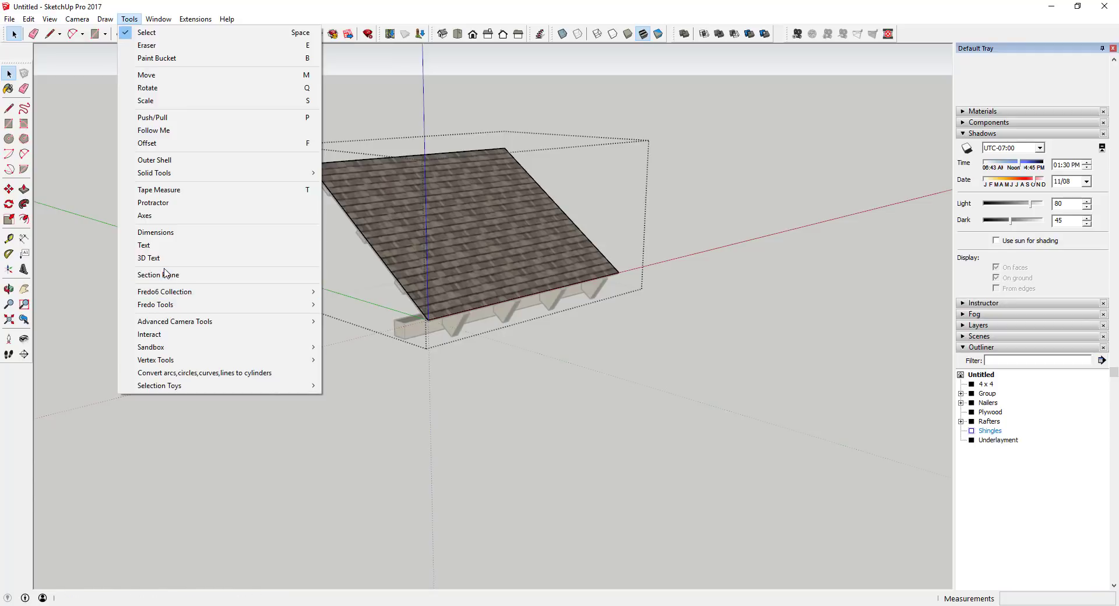
click(140, 274)
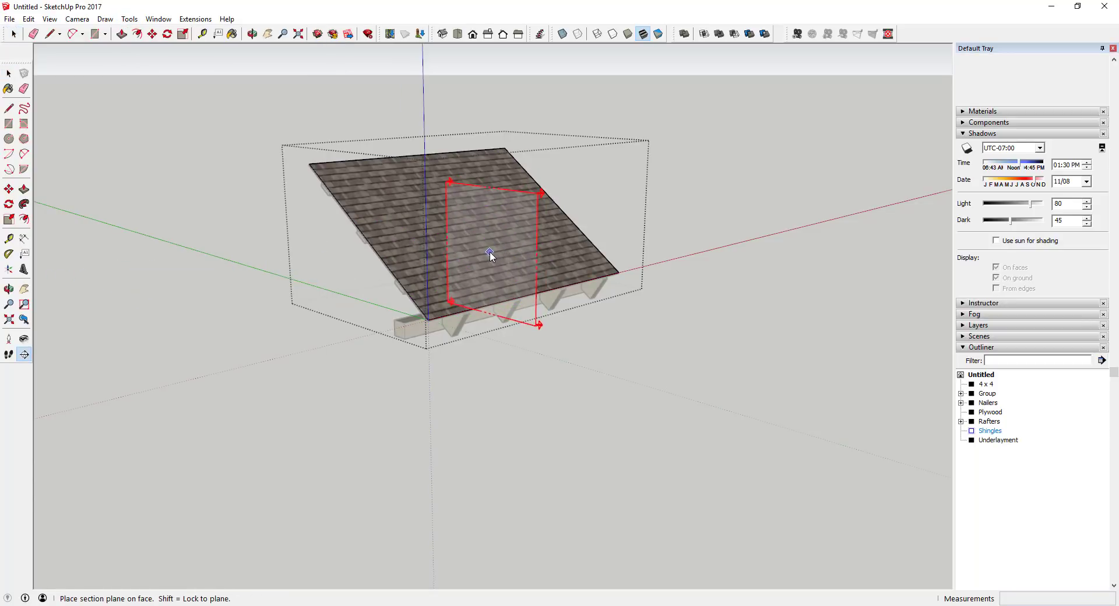
click(490, 250)
scroll(525, 227, up, 2)
- Rotate the shingles' section plane about 54.6 degrees so it cuts diagonally across the roof surface
click(543, 187)
middle_drag(543, 188, 524, 245)
key(q)
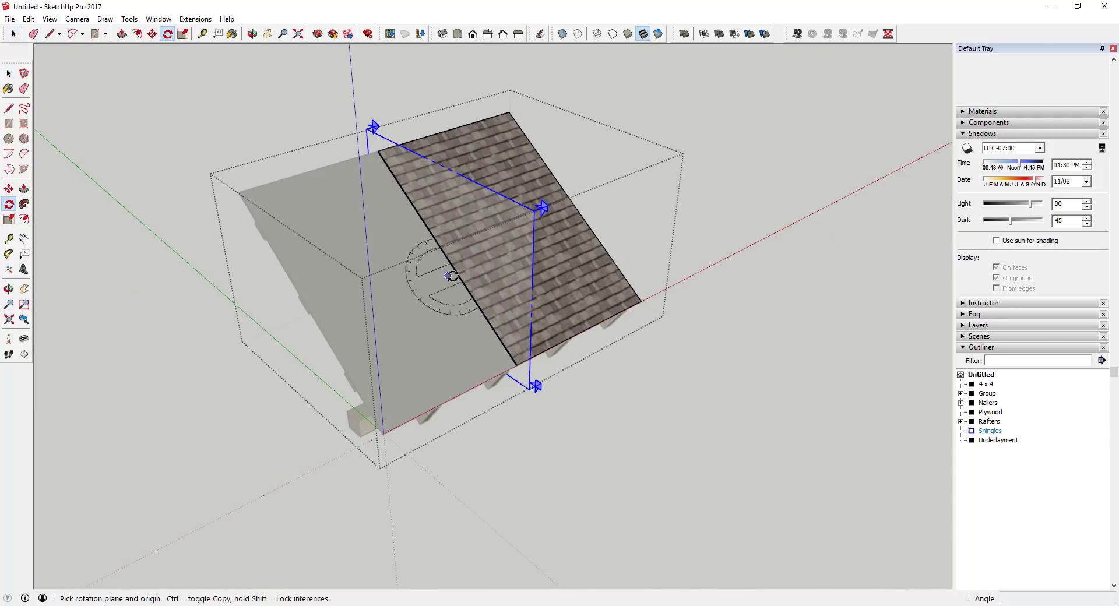
click(429, 273)
click(568, 312)
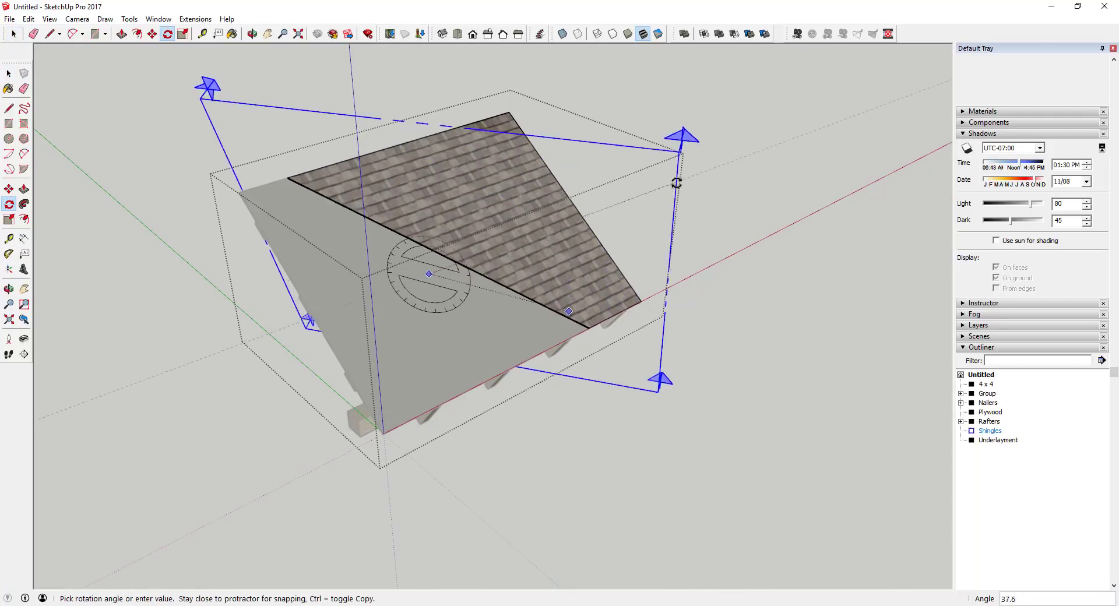
click(658, 80)
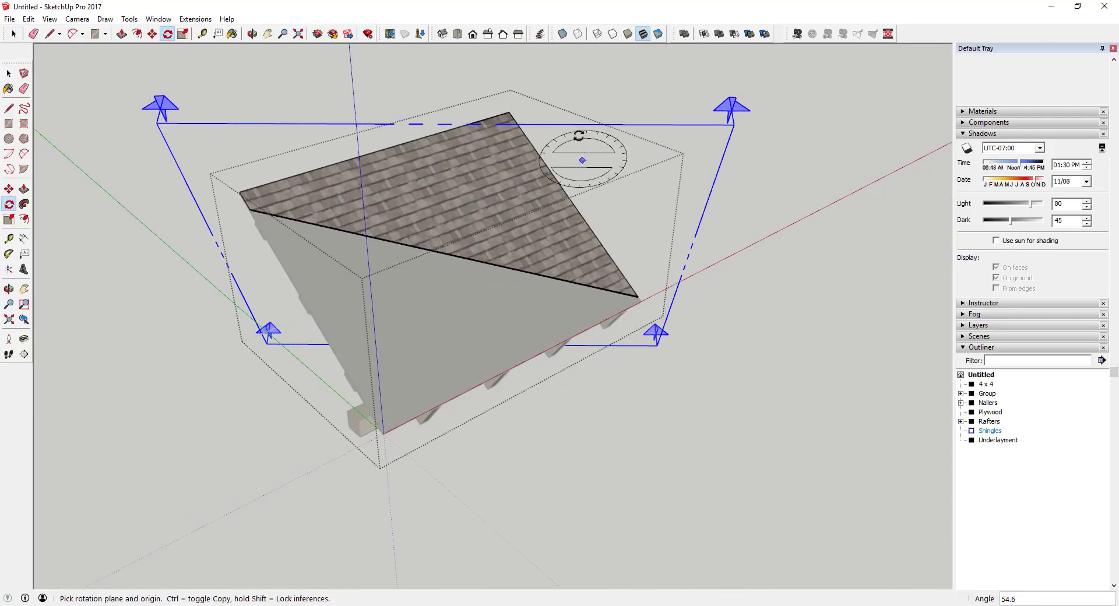
- Shift the diagonal section plane slightly over the shingles and exit the Shingles group
key(space)
key(m)
click(576, 126)
click(557, 180)
key(space)
middle_drag(563, 121, 341, 336)
- Open the Underlayment group, place a vertical section plane perpendicular to the red axis near its middle, and exit the group
click(341, 336)
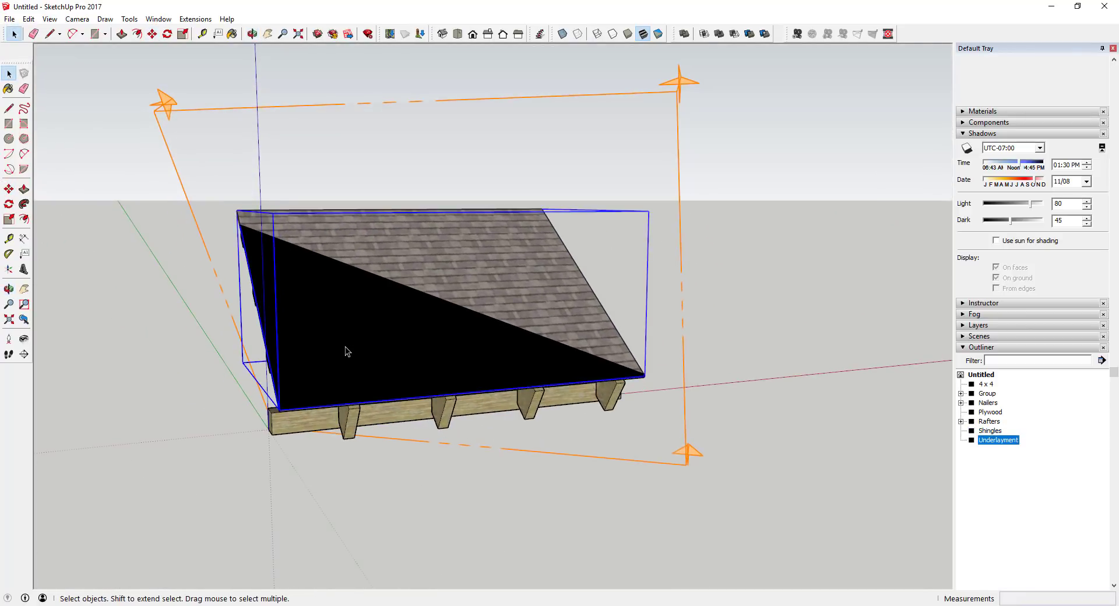
double_click(1000, 440)
click(147, 19)
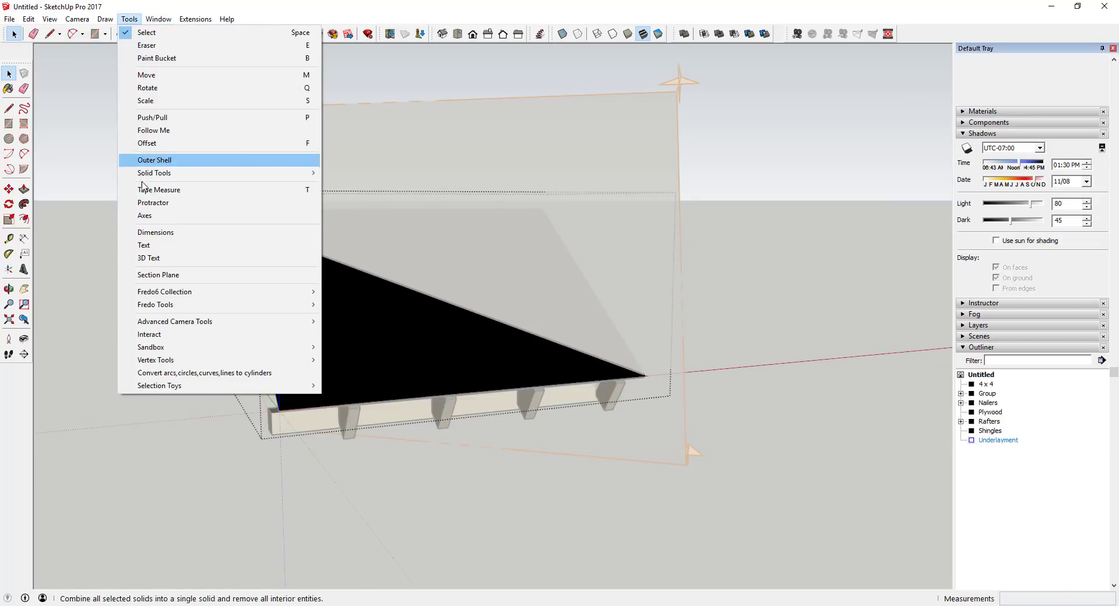
click(158, 274)
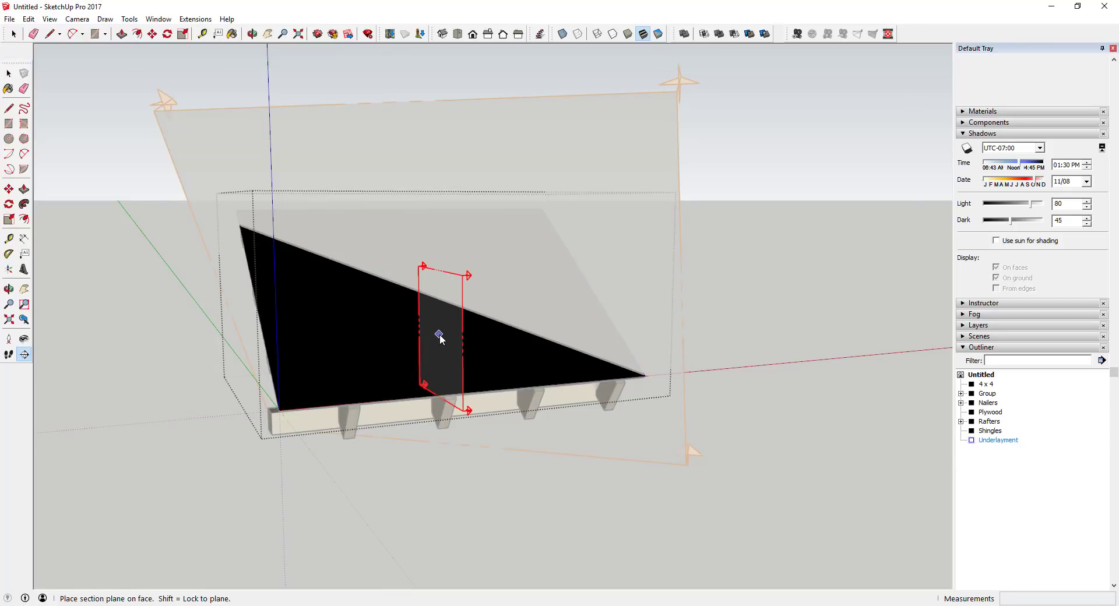
click(475, 332)
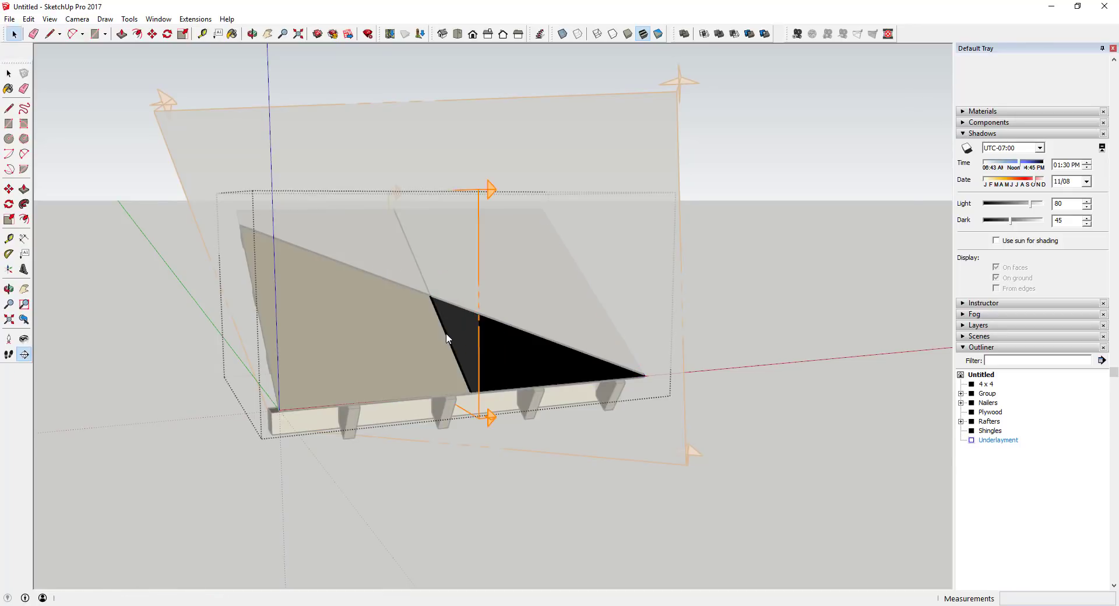
click(479, 347)
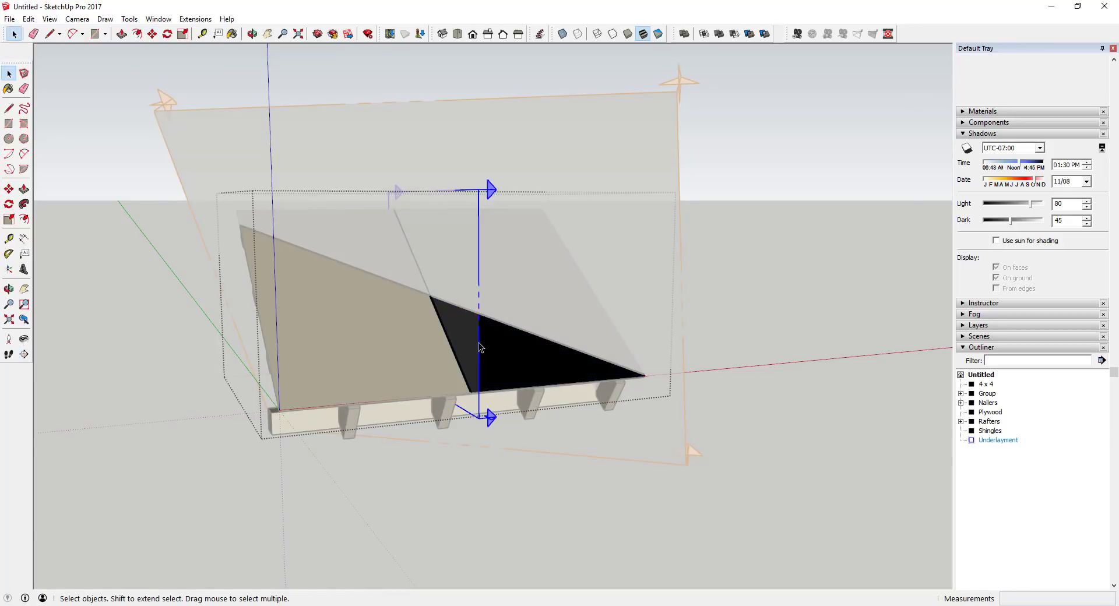
click(754, 338)
- Turn off the section plane display and examine the cut shingles and underlayment from several angles
middle_drag(753, 338, 694, 366)
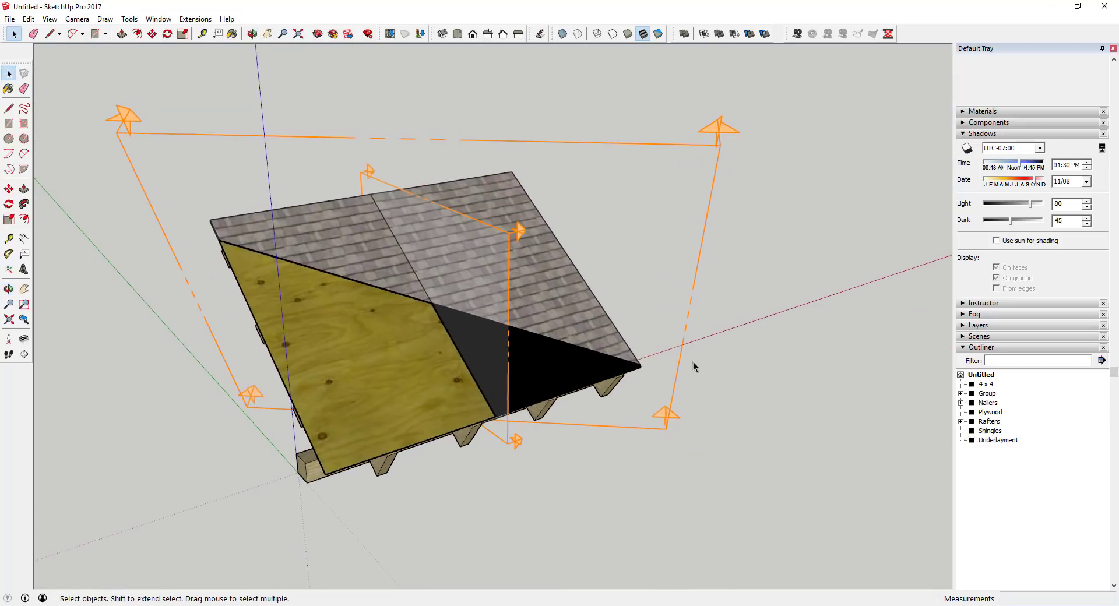
click(50, 19)
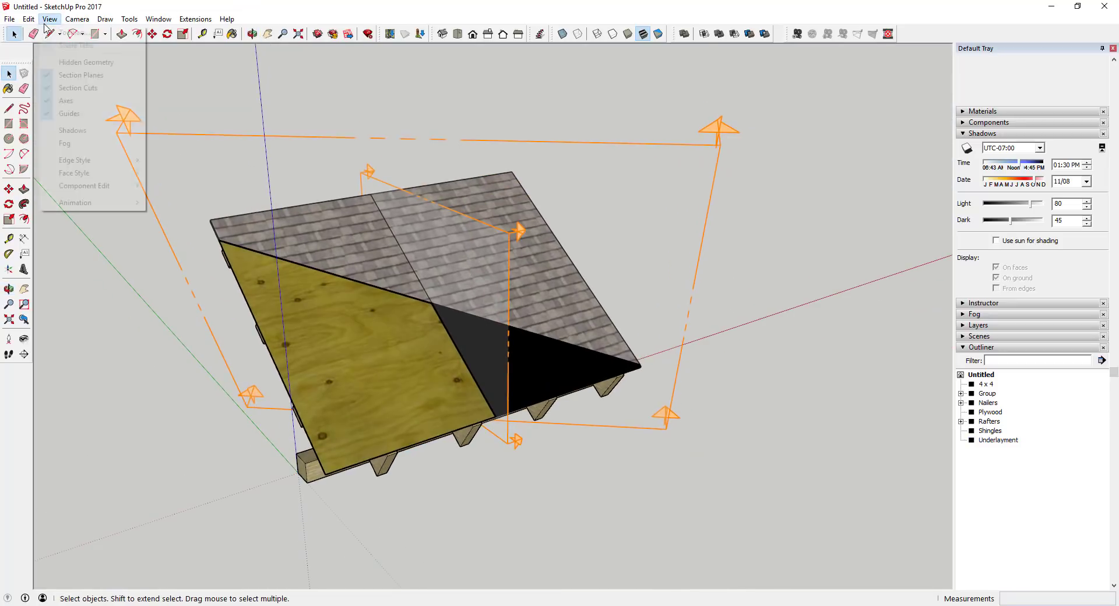
click(73, 78)
middle_drag(270, 158, 628, 451)
scroll(432, 293, up, 5)
scroll(599, 291, down, 6)
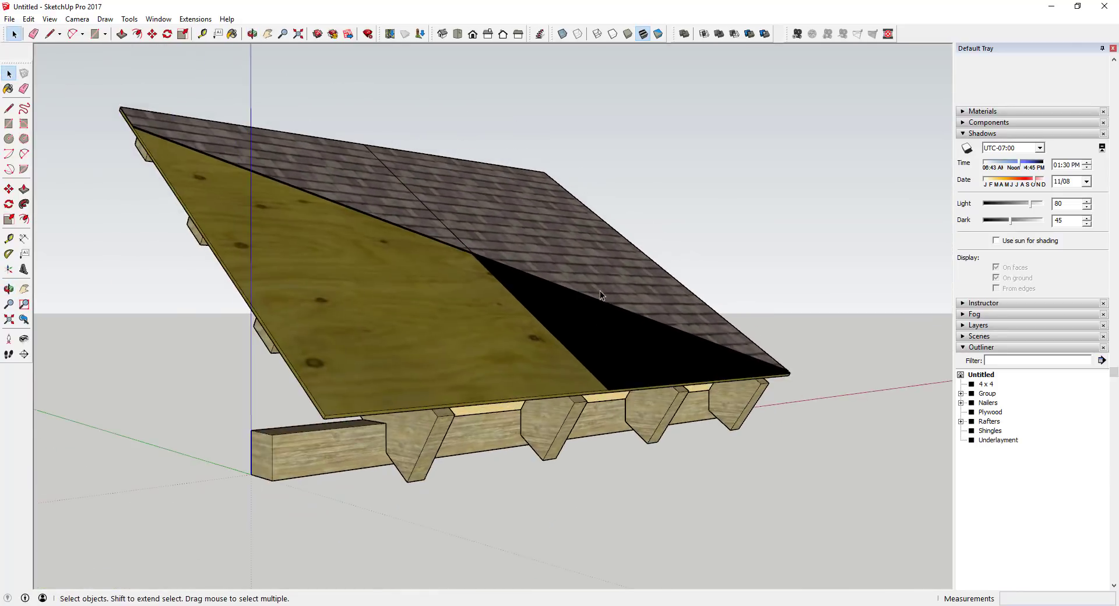
middle_drag(585, 295, 492, 373)
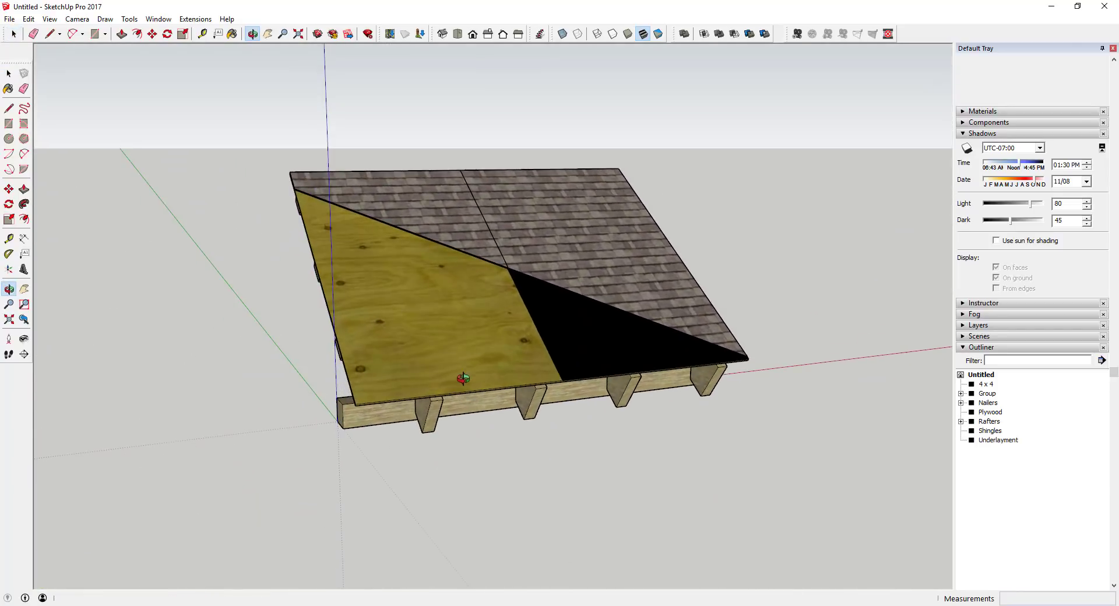
scroll(473, 338, down, 2)
- Open the Plywood group and place a vertical section plane perpendicular to the red axis, cutting it back short of the underlayment edge
click(471, 339)
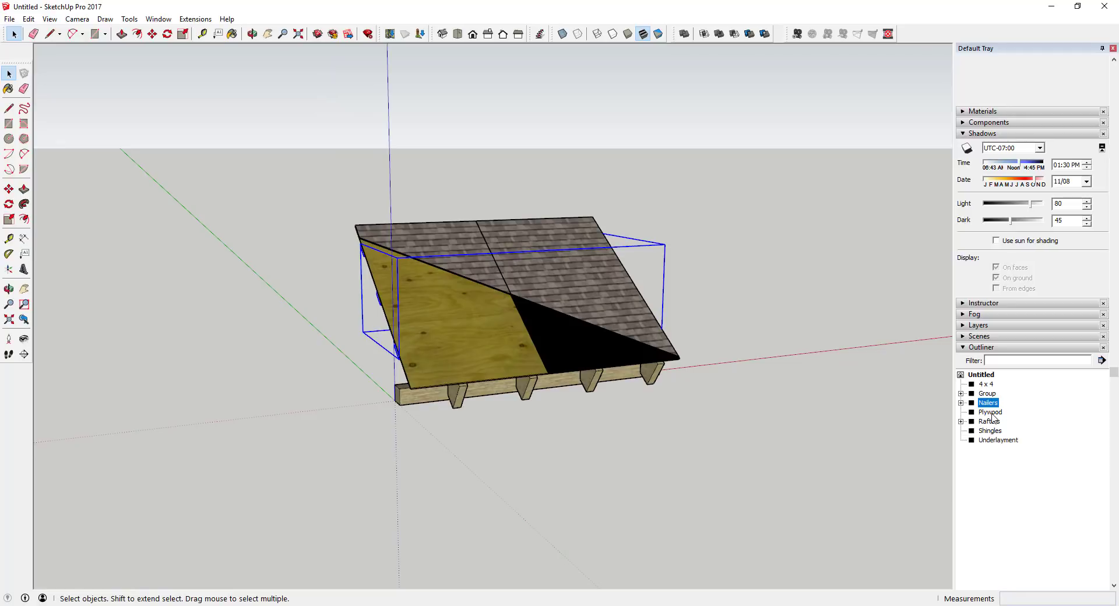
click(130, 19)
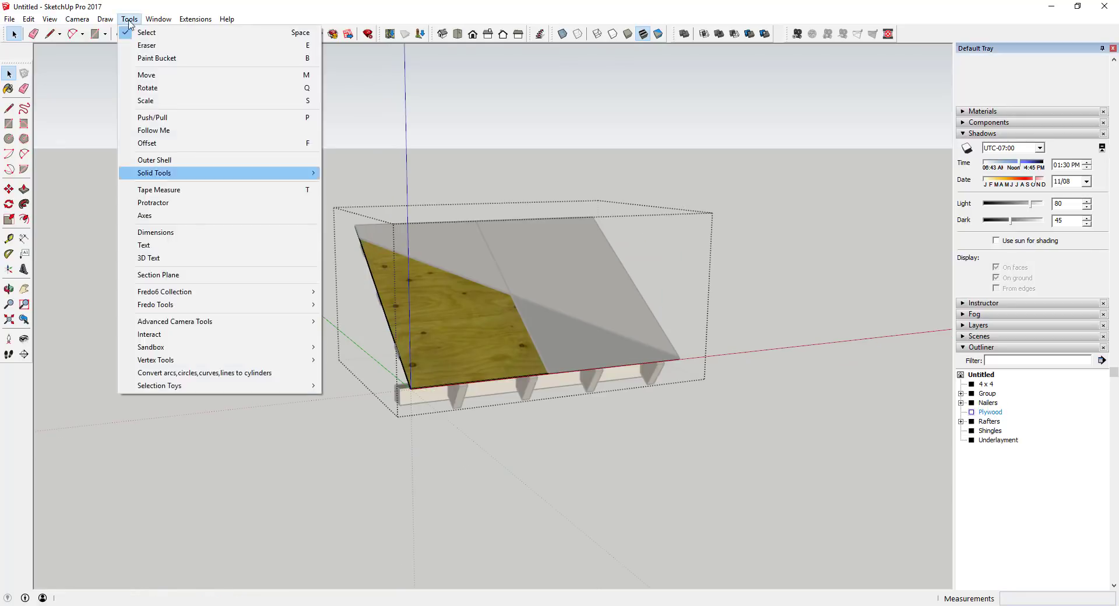
click(151, 344)
click(513, 311)
scroll(620, 500, up, 3)
- Hide the section planes and examine the exposed nailers, insulation and plywood under the cut layers
click(50, 18)
click(65, 75)
middle_drag(525, 446, 523, 415)
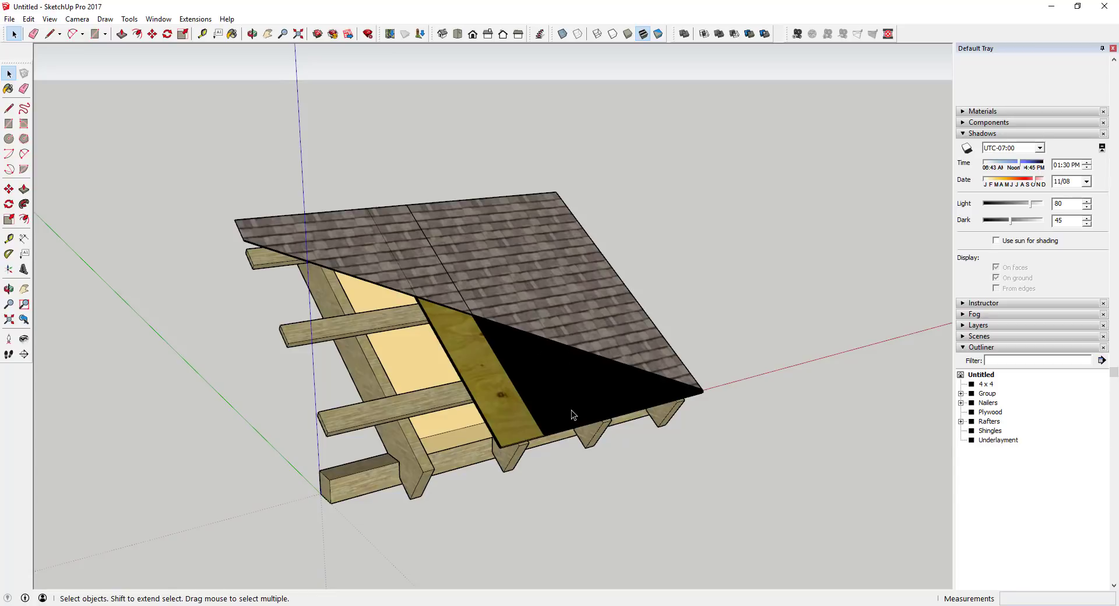
middle_drag(496, 410, 467, 413)
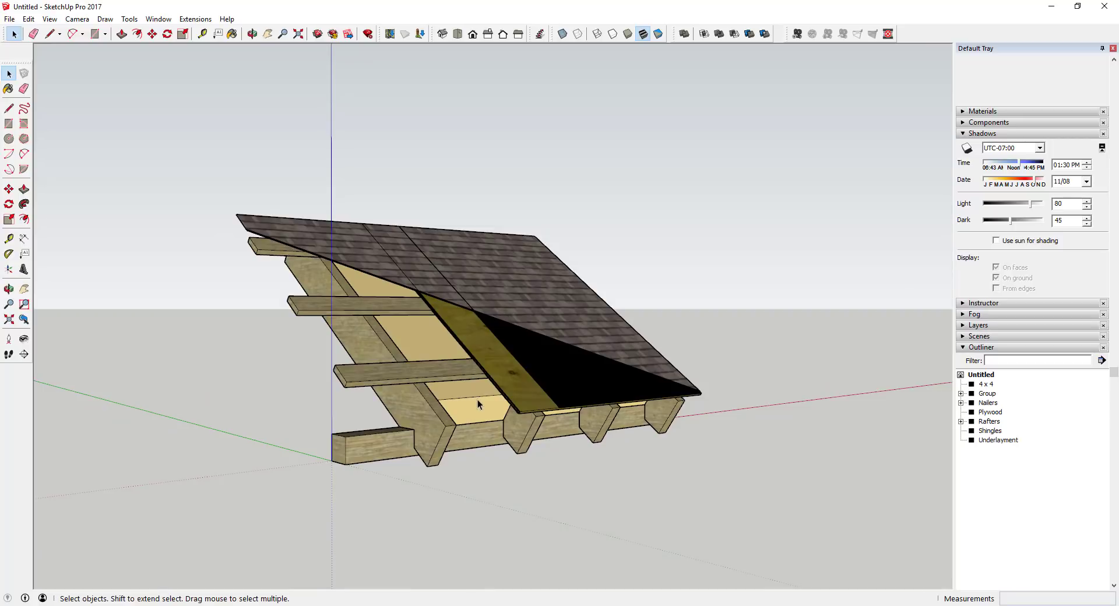
scroll(444, 370, up, 2)
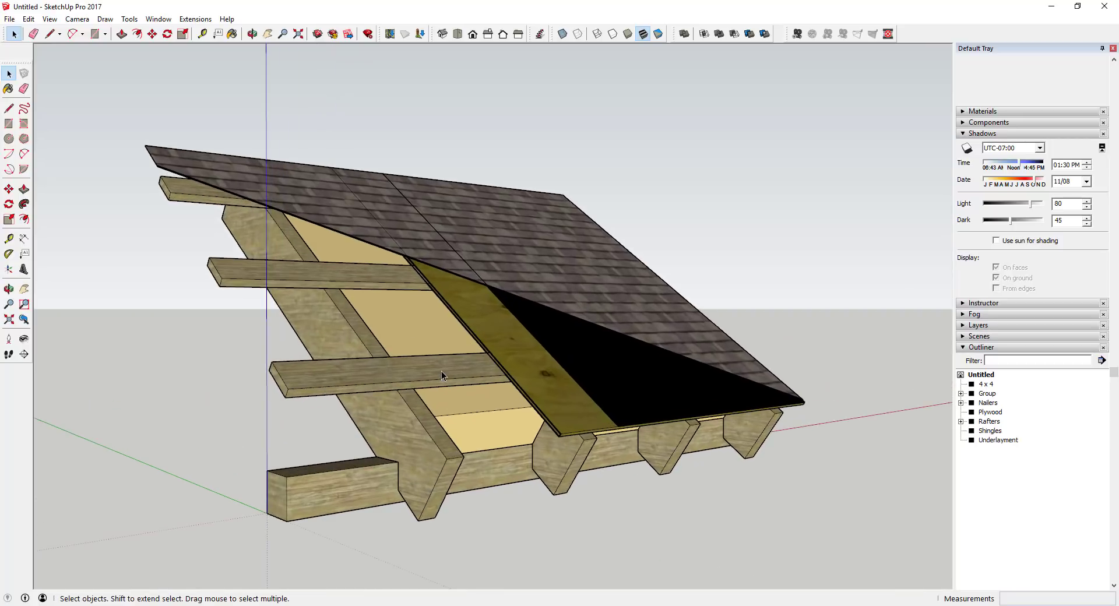
scroll(442, 371, down, 2)
scroll(523, 376, down, 1)
middle_drag(523, 376, 467, 411)
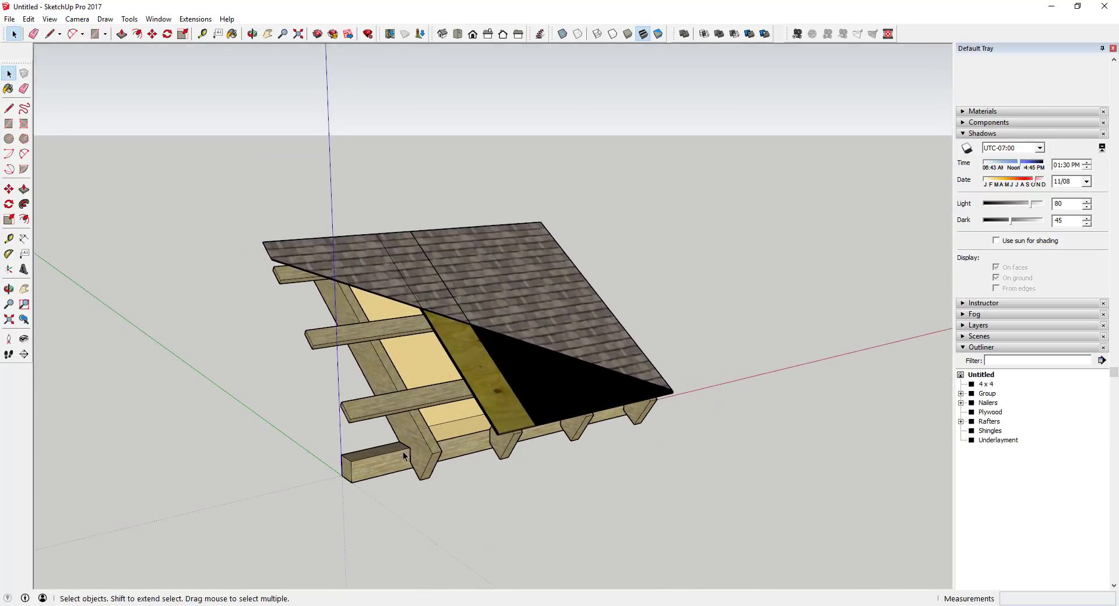
- Hide the reappeared section planes and check the layer edges along the diagonal shingle cut up close
scroll(421, 437, up, 2)
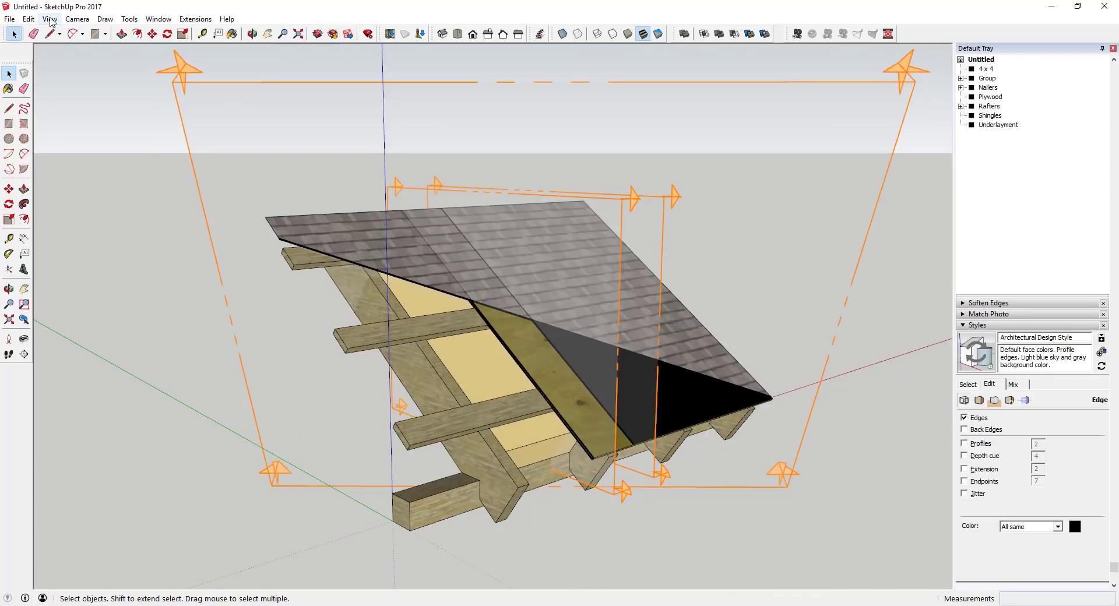
click(50, 19)
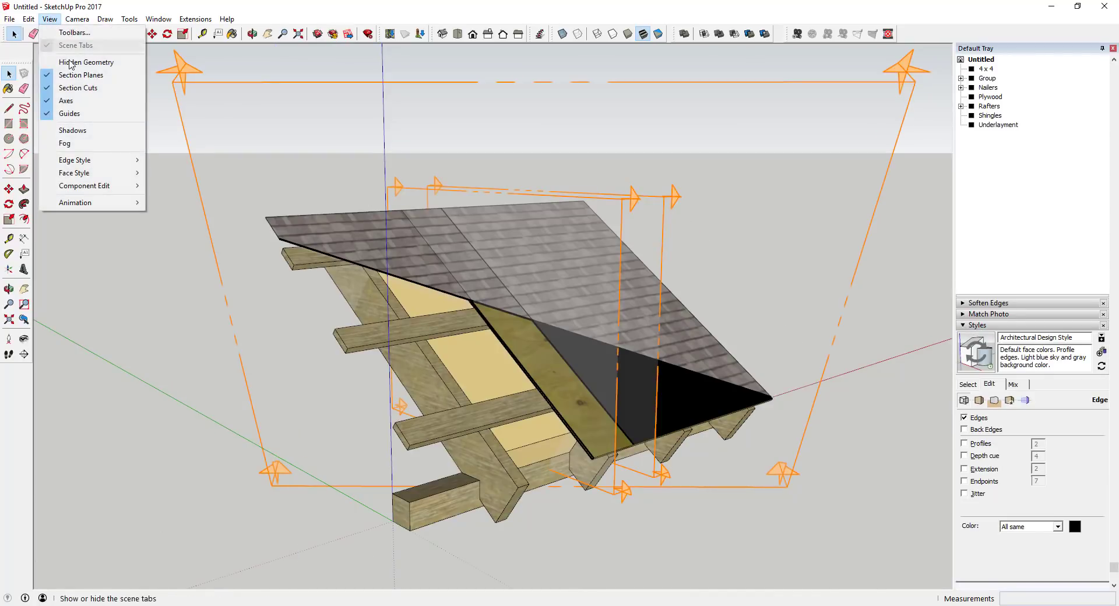
click(64, 75)
middle_drag(565, 288, 472, 326)
scroll(563, 302, up, 3)
scroll(527, 286, down, 6)
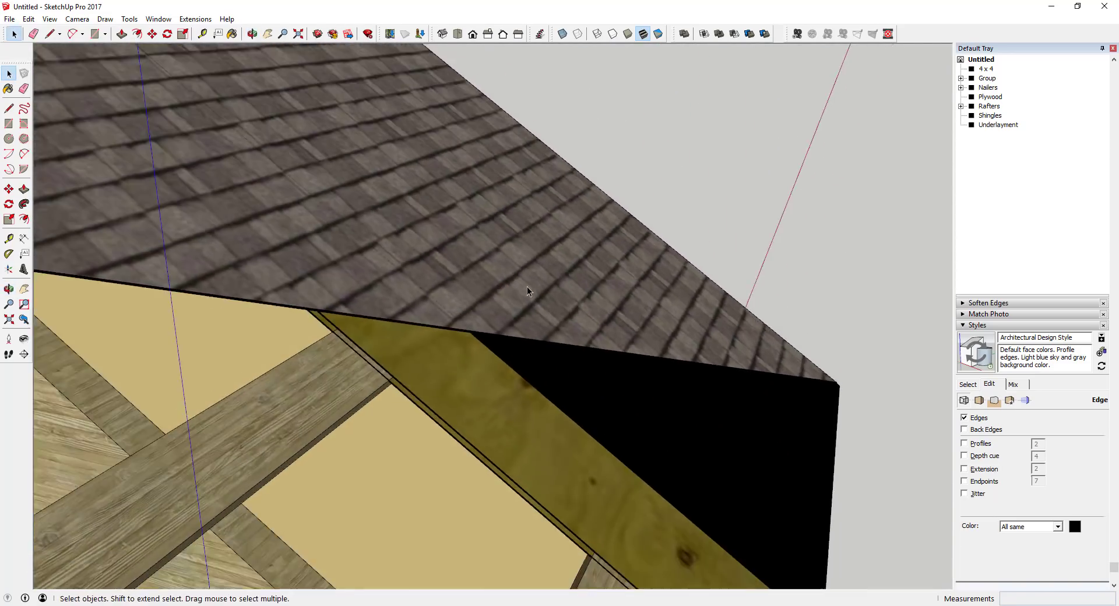
- Open the Shingles group, pull its top face outward by 1/8" with Push/Pull, and exit the group
double_click(259, 246)
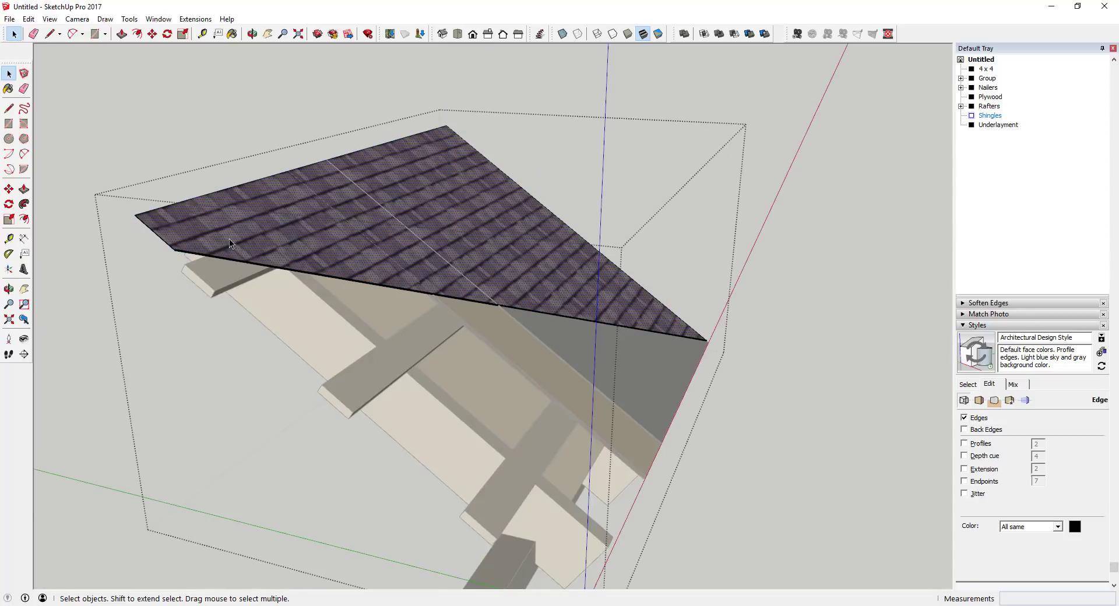
key(p)
click(231, 239)
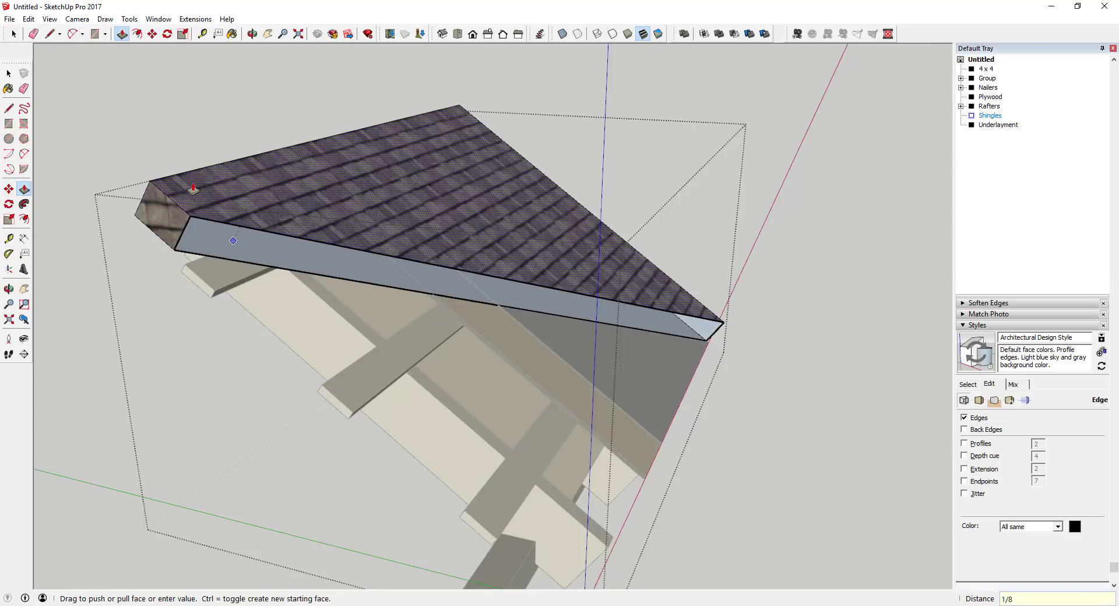
key(Return)
key(space)
click(806, 237)
middle_drag(806, 236, 410, 150)
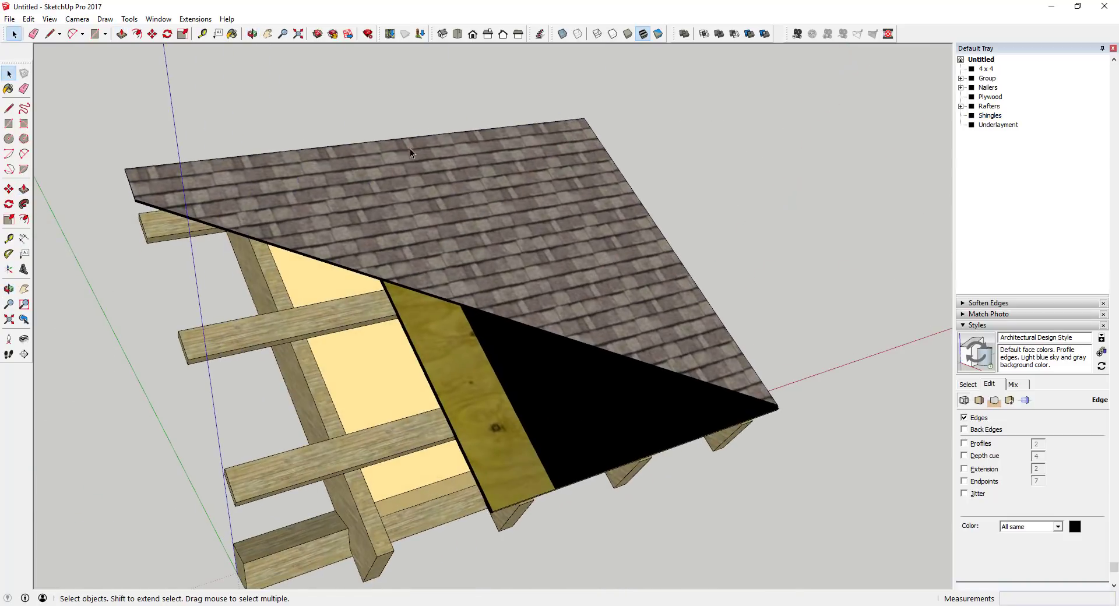
- Check the underlayment's exposed strip, open the Plywood group and turn the section plane display on
click(520, 260)
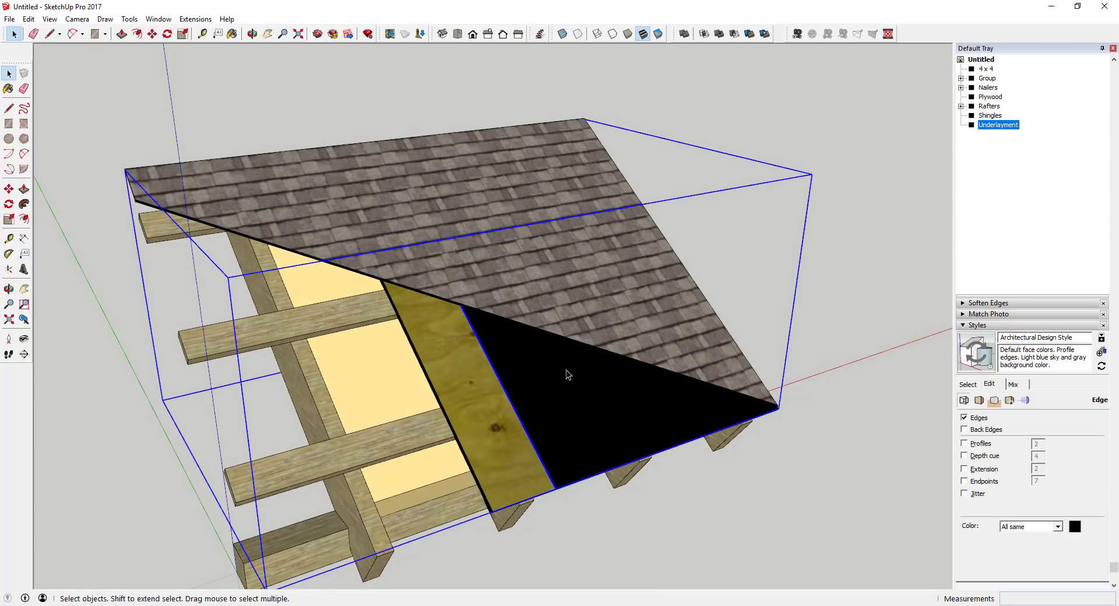
middle_drag(565, 370, 373, 235)
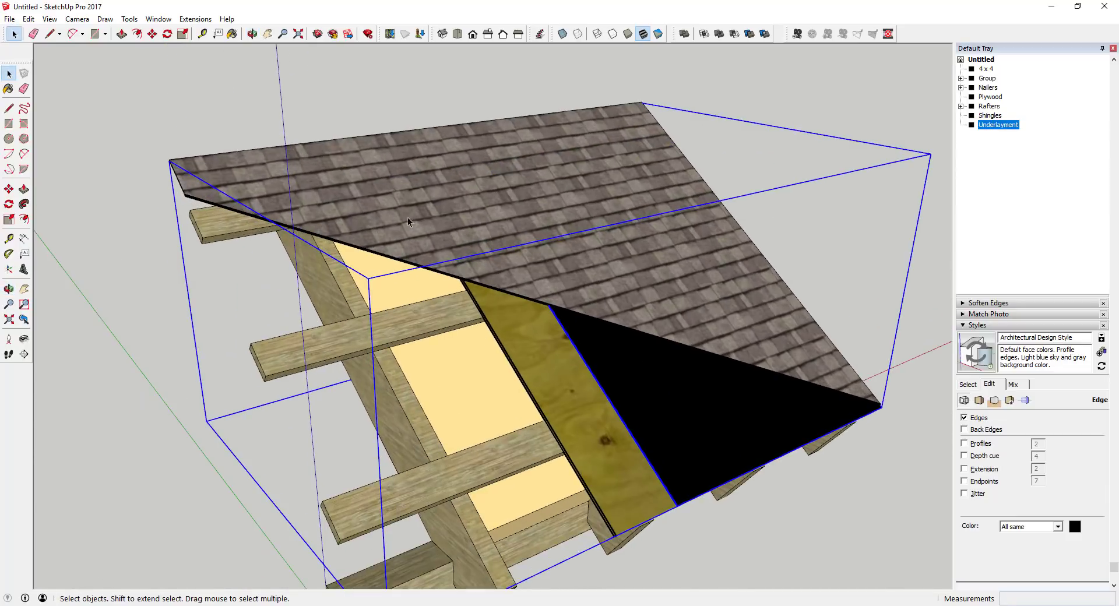
scroll(566, 326, down, 2)
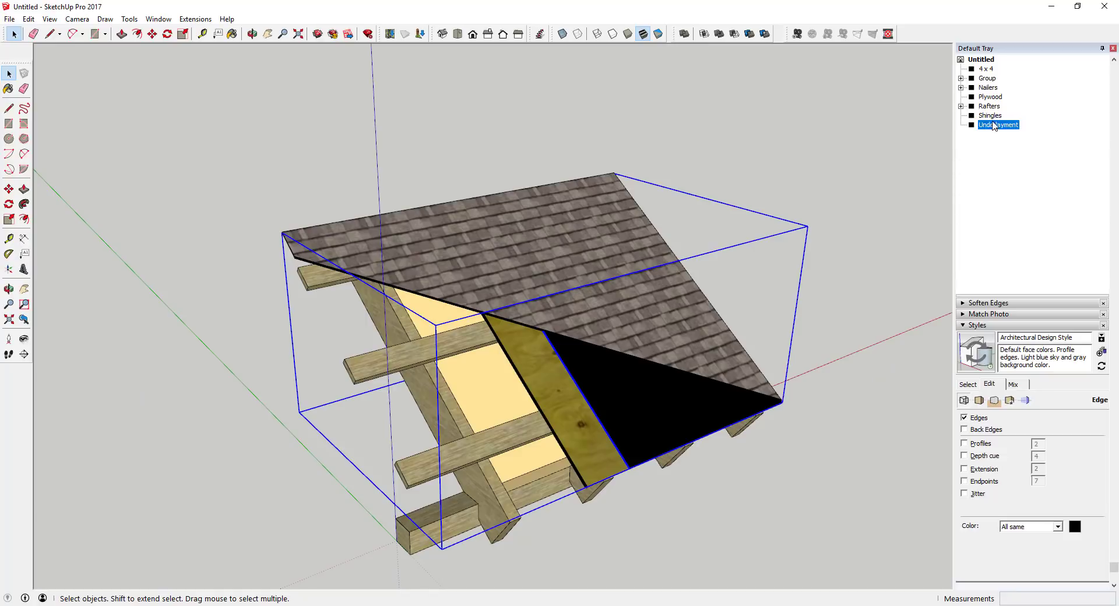
double_click(993, 99)
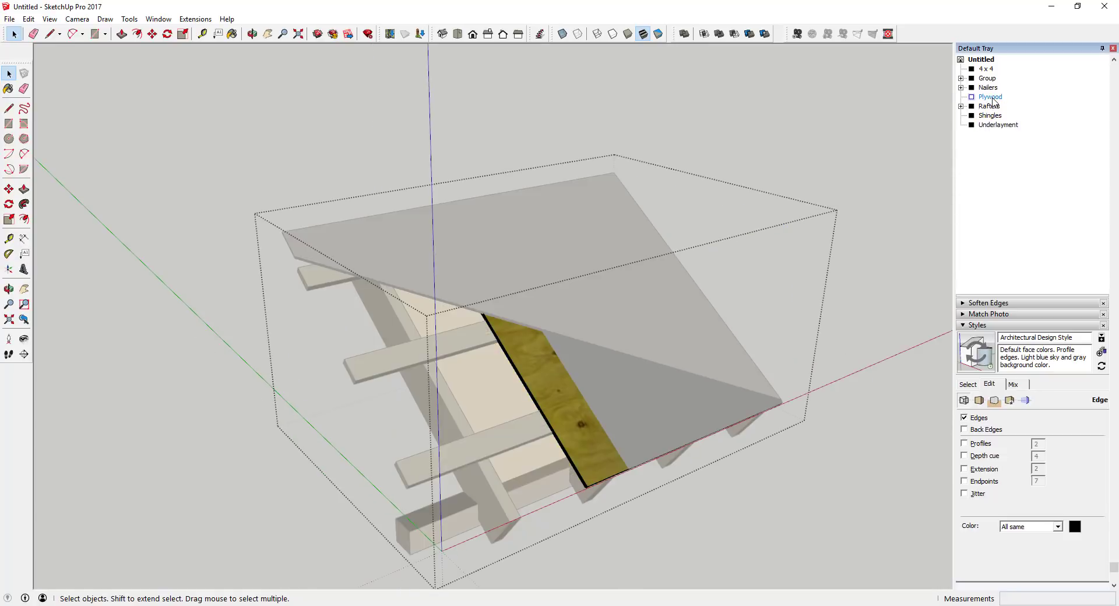
click(43, 17)
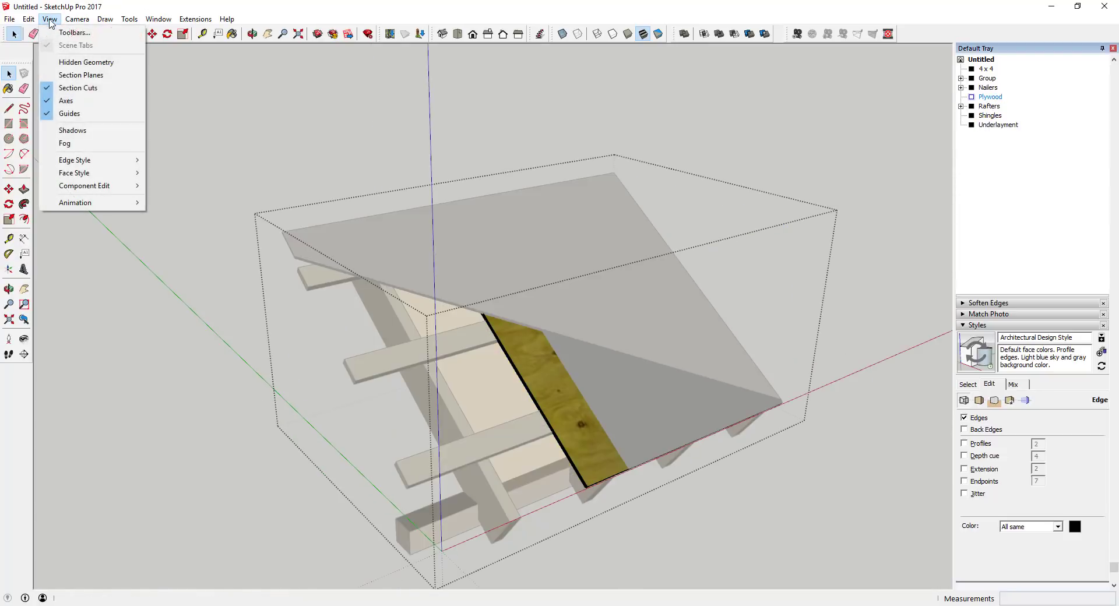
click(75, 75)
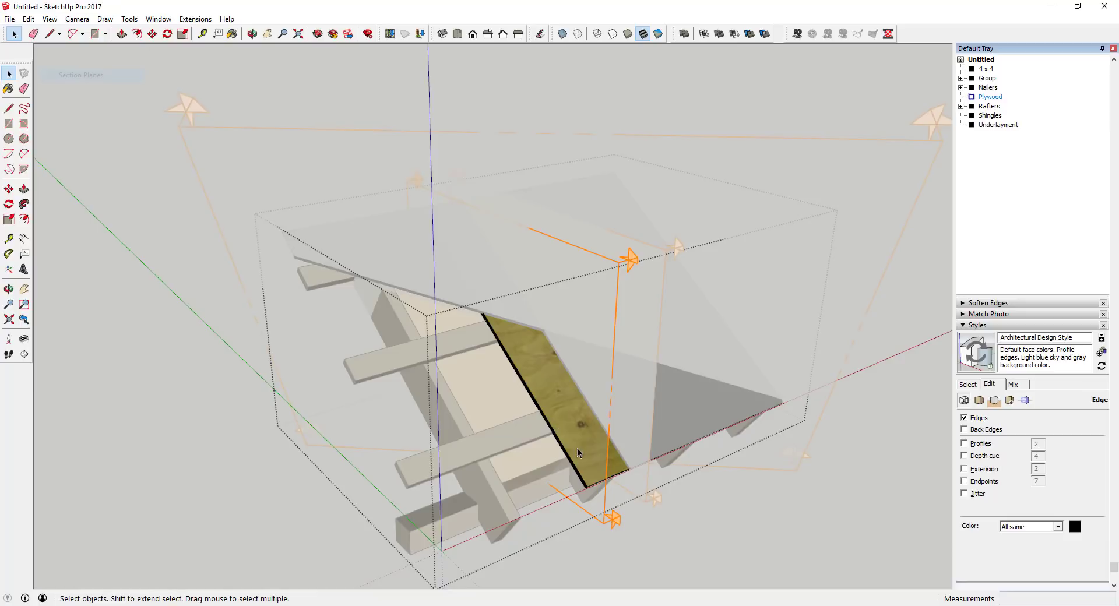
- Move the plywood's section plane about 7 13/16" along the red axis to expose a wider plywood strip, and exit the group
click(616, 314)
key(m)
click(617, 313)
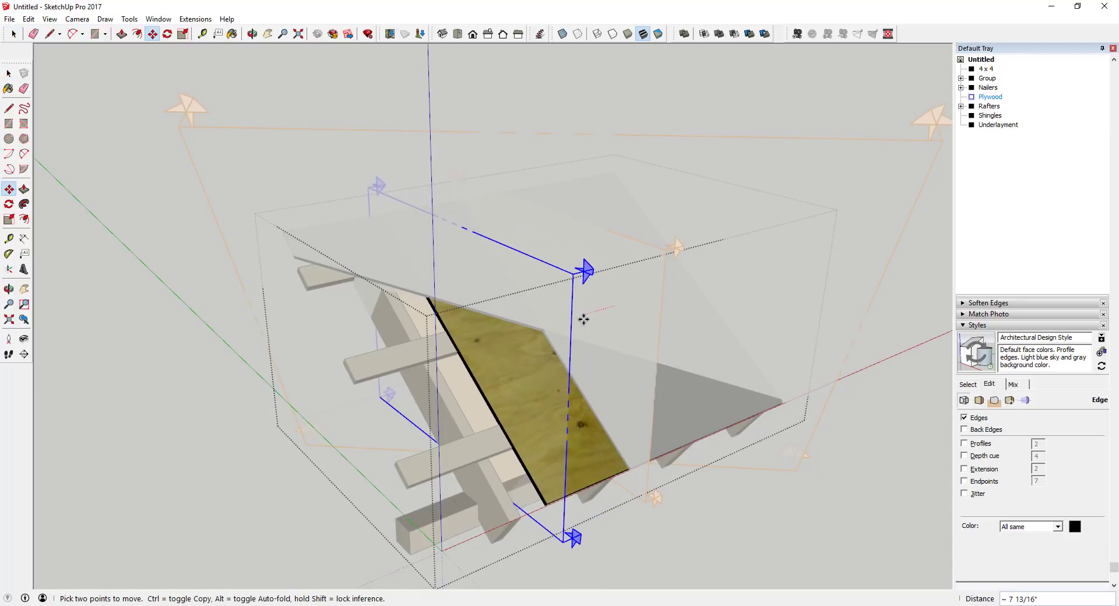
click(583, 317)
key(space)
click(839, 285)
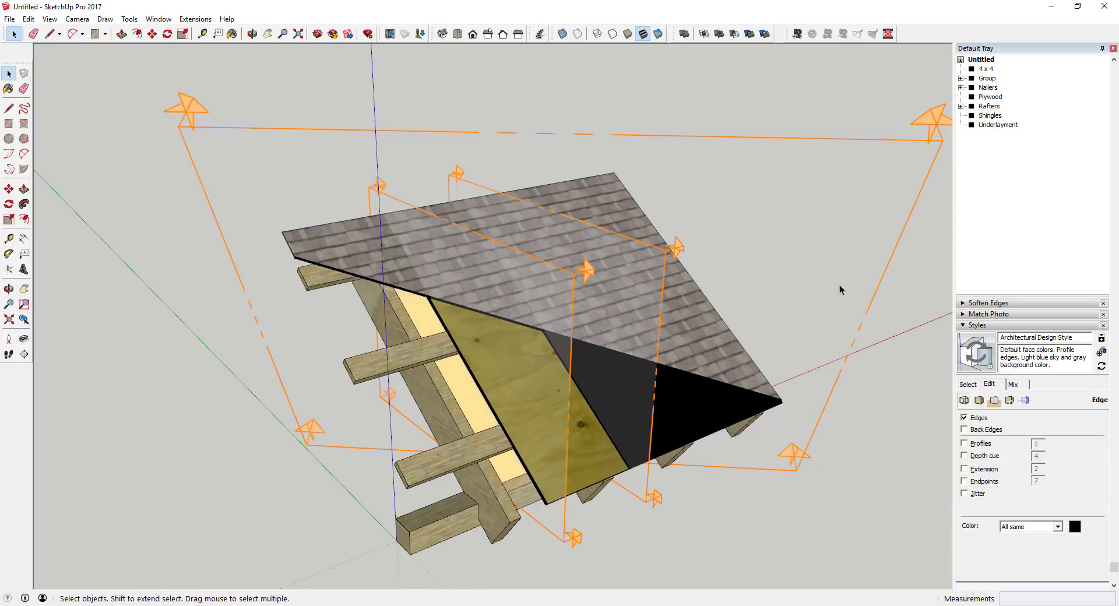
- Open the Shingles group and delete its diagonal section plane
click(815, 141)
key(h)
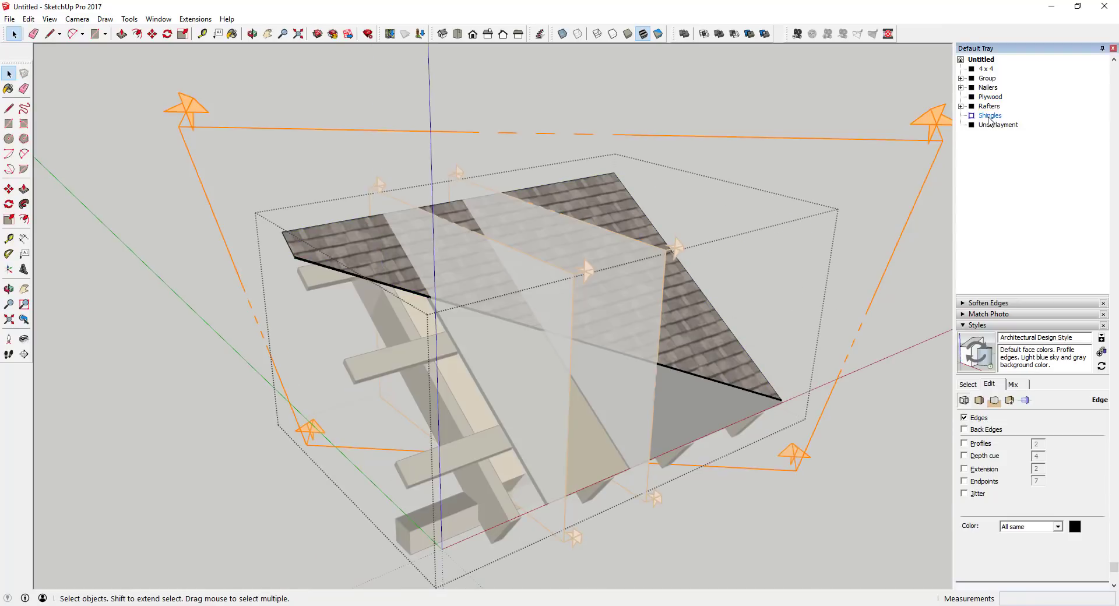
click(859, 139)
key(Delete)
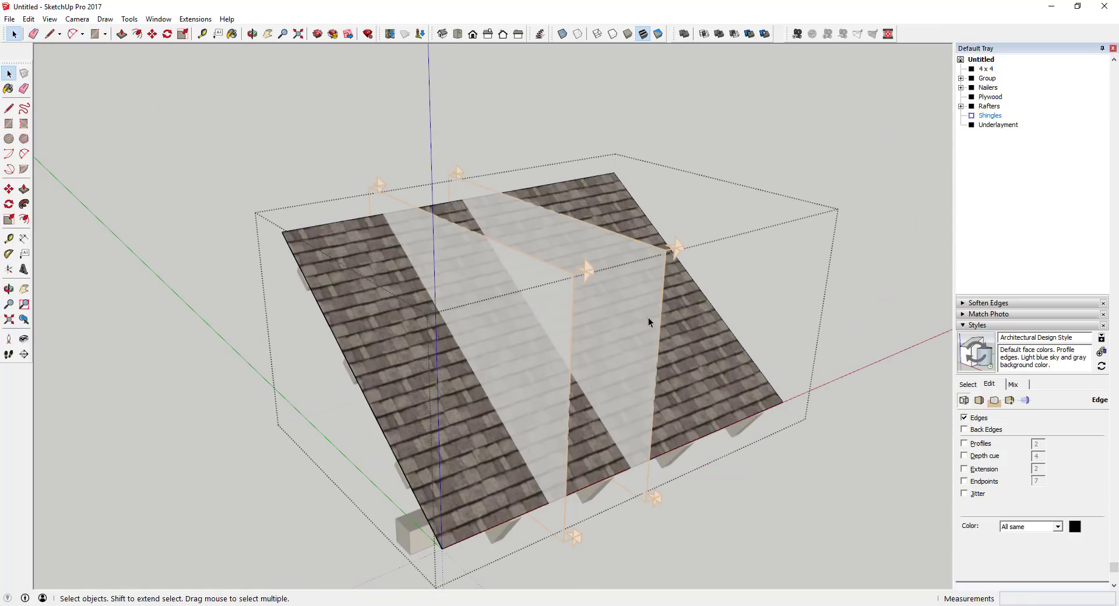
- Place a new section plane square to the red axis inside the Shingles group, beyond the underlayment's plane, and exit the group
middle_drag(648, 320, 318, 136)
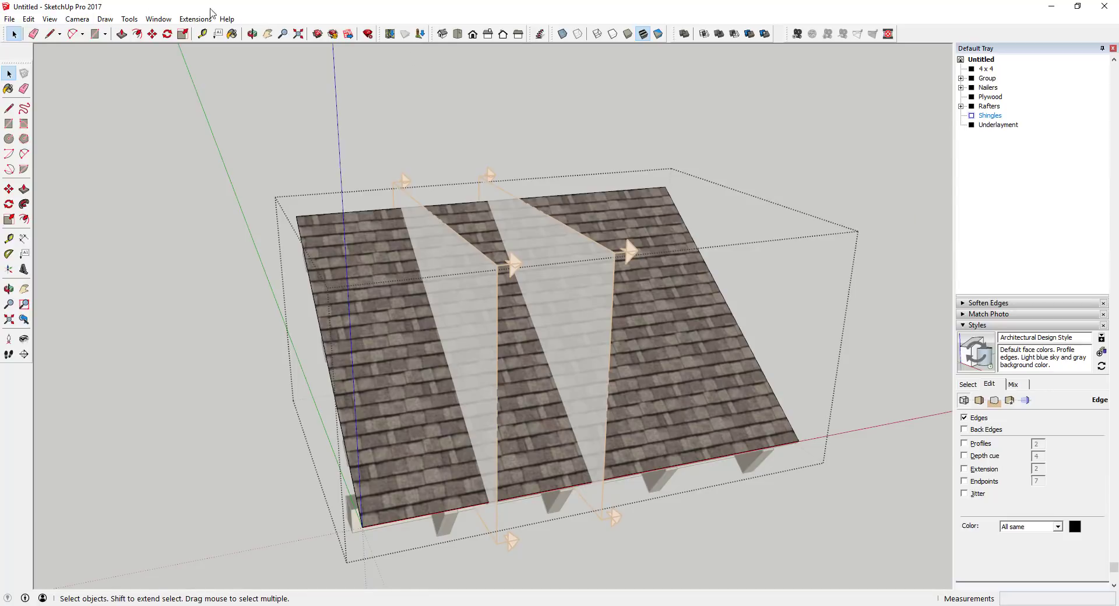
click(106, 20)
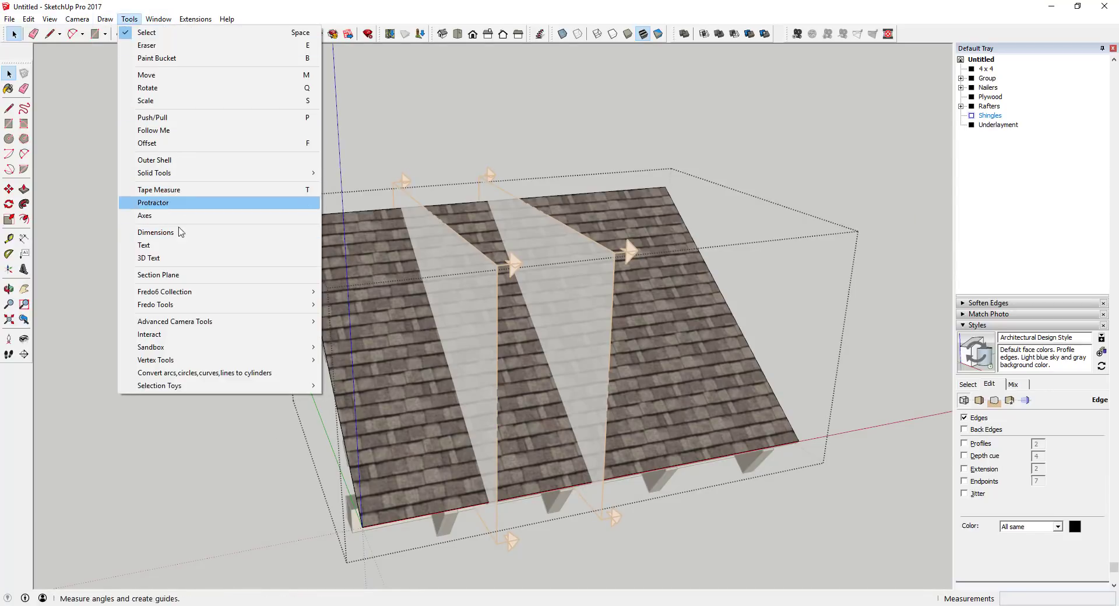
click(190, 279)
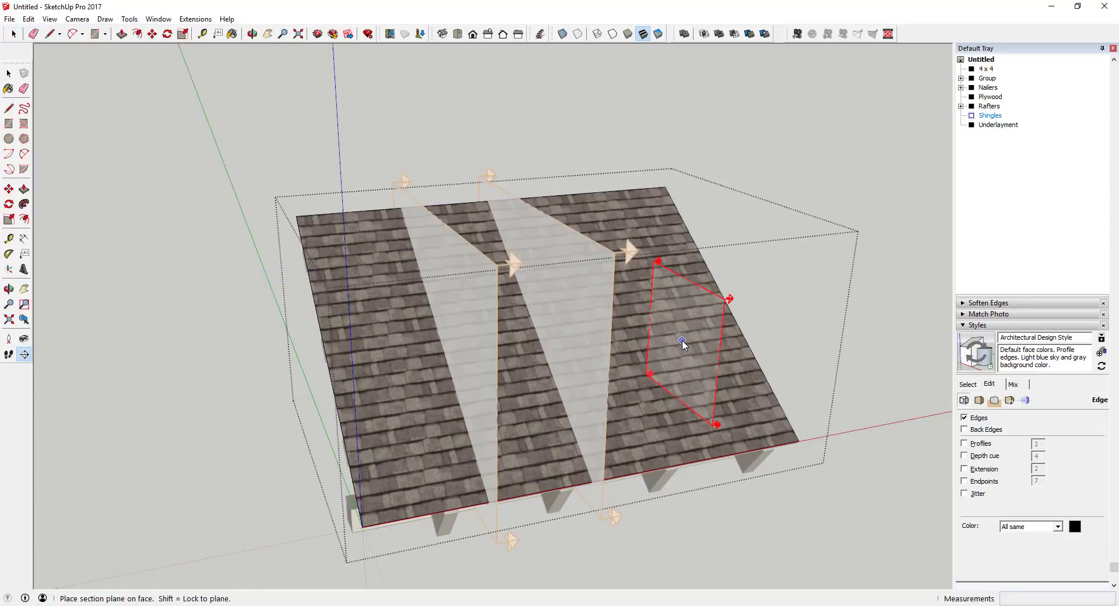
click(638, 352)
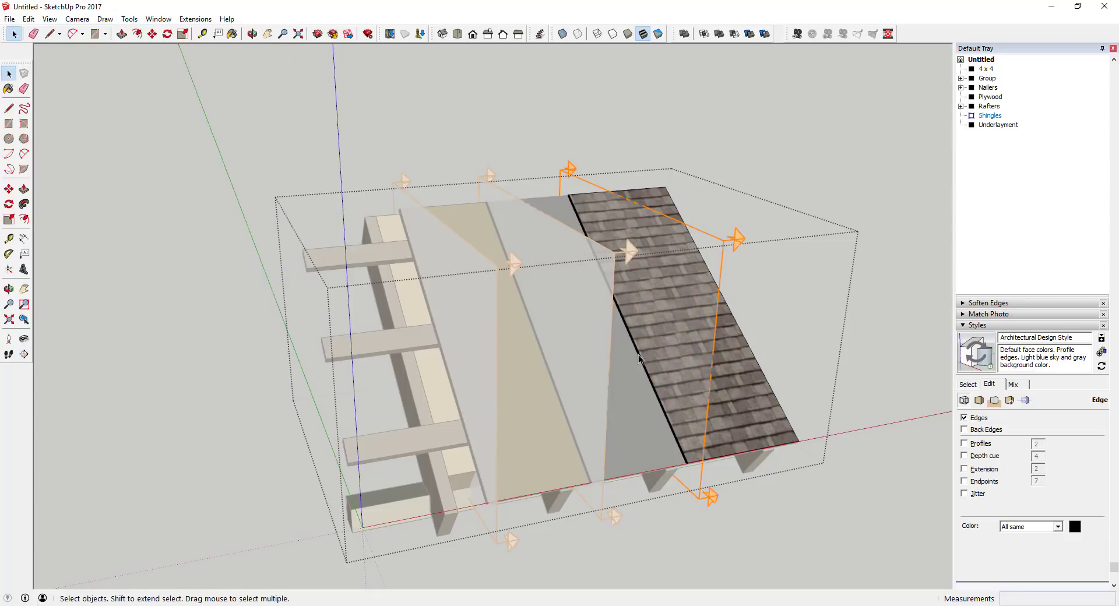
click(819, 314)
- Open the Plywood group and move its section plane a short way along the red axis toward the underlayment, narrowing the exposed plywood strip
middle_drag(822, 313, 724, 376)
scroll(718, 371, up, 3)
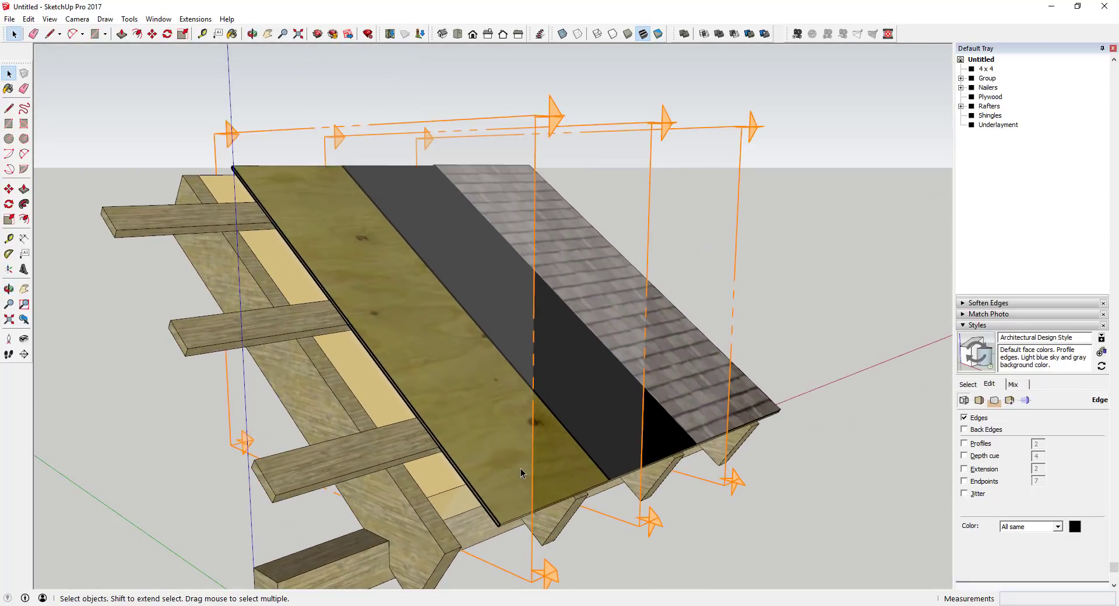
scroll(520, 468, down, 2)
middle_drag(525, 453, 496, 400)
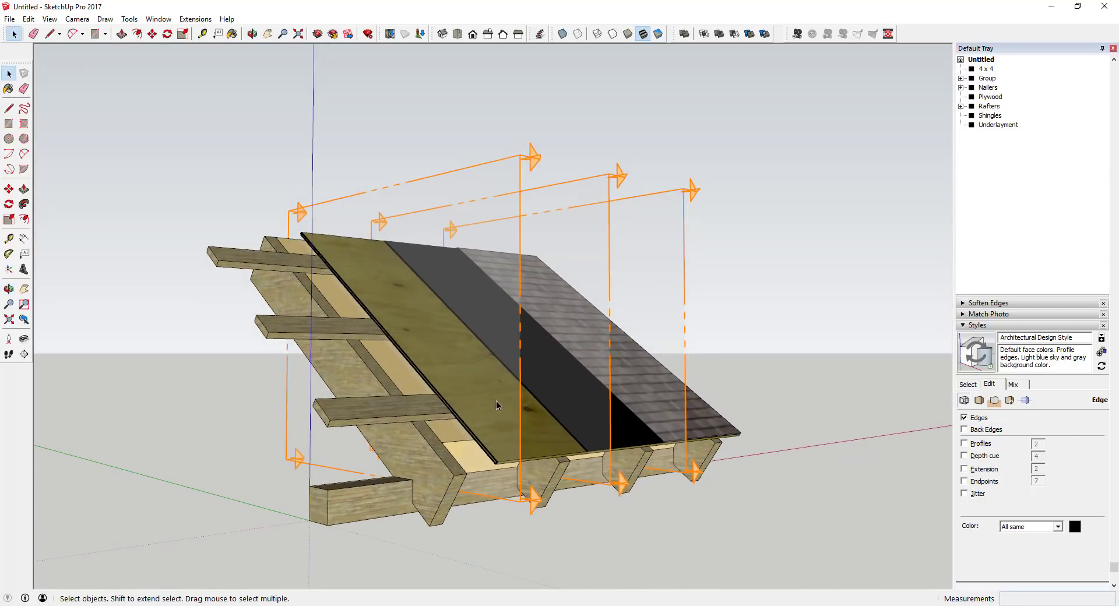
double_click(497, 401)
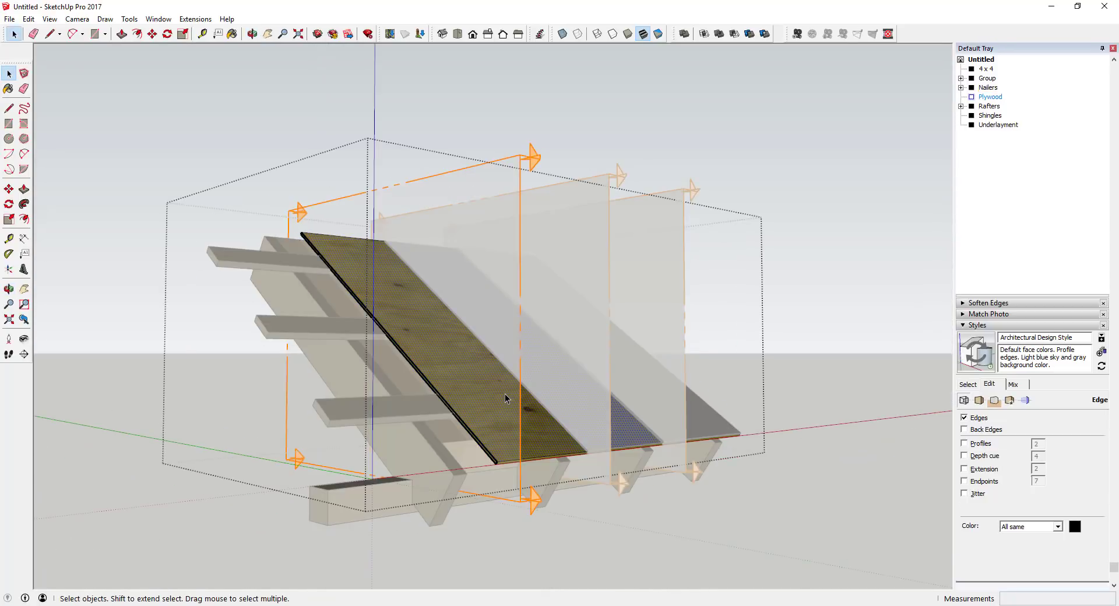
key(m)
key(space)
click(520, 401)
key(m)
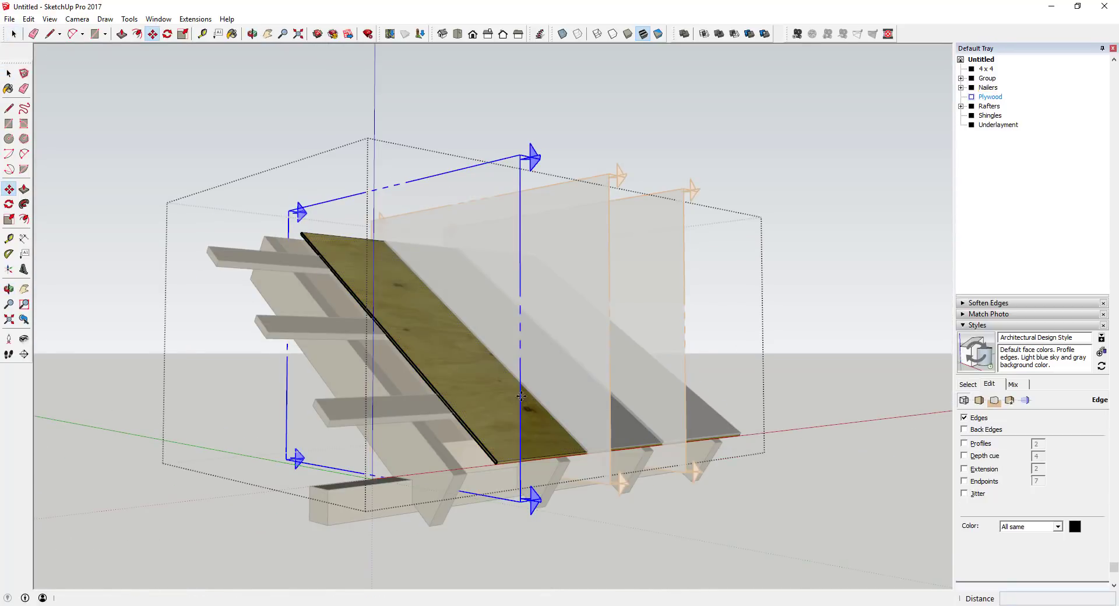
drag(521, 401, 537, 397)
key(space)
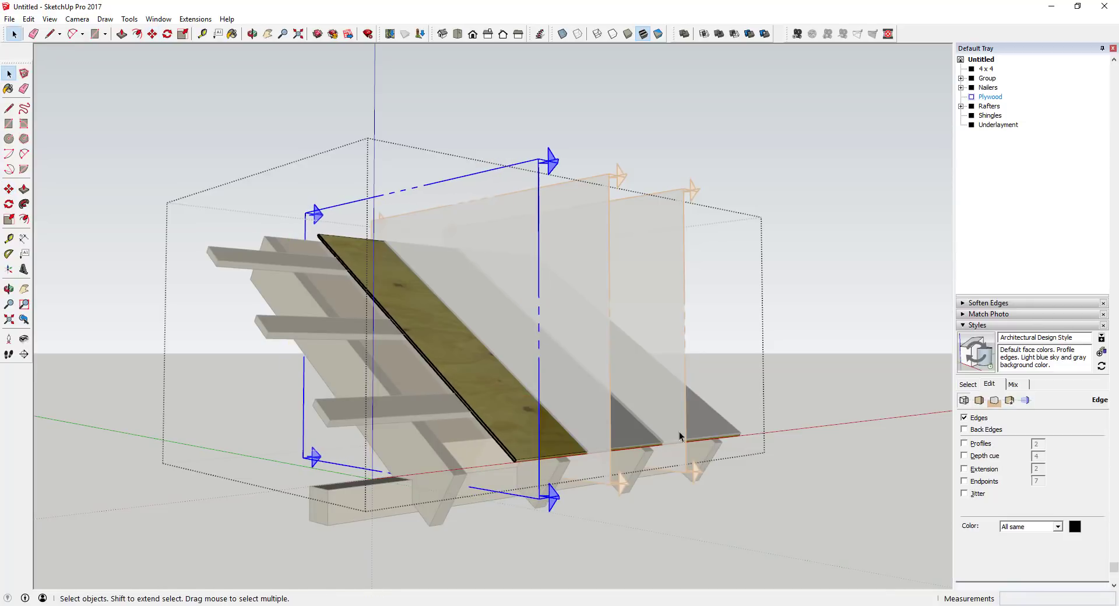